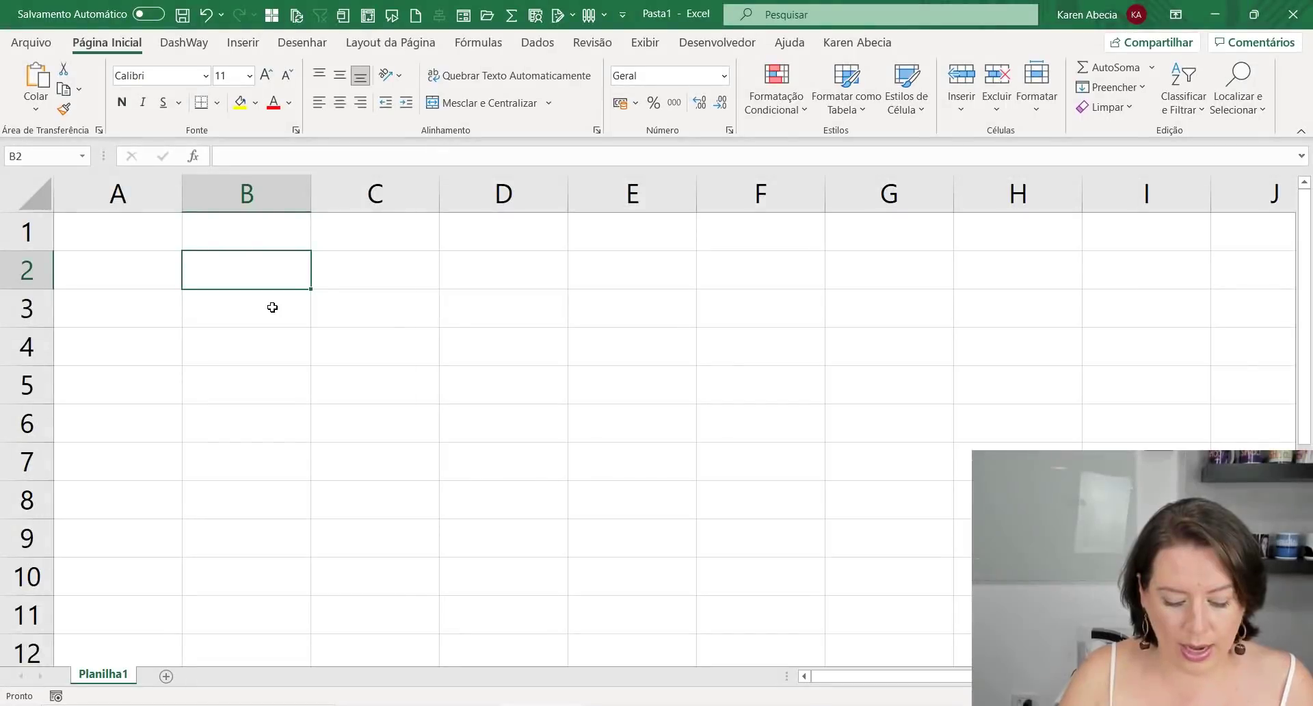
# Enter the labels Taxa, NPER and PGTO down B2:B4, then move to C2 beside Taxa
pyautogui.write('Taxa')
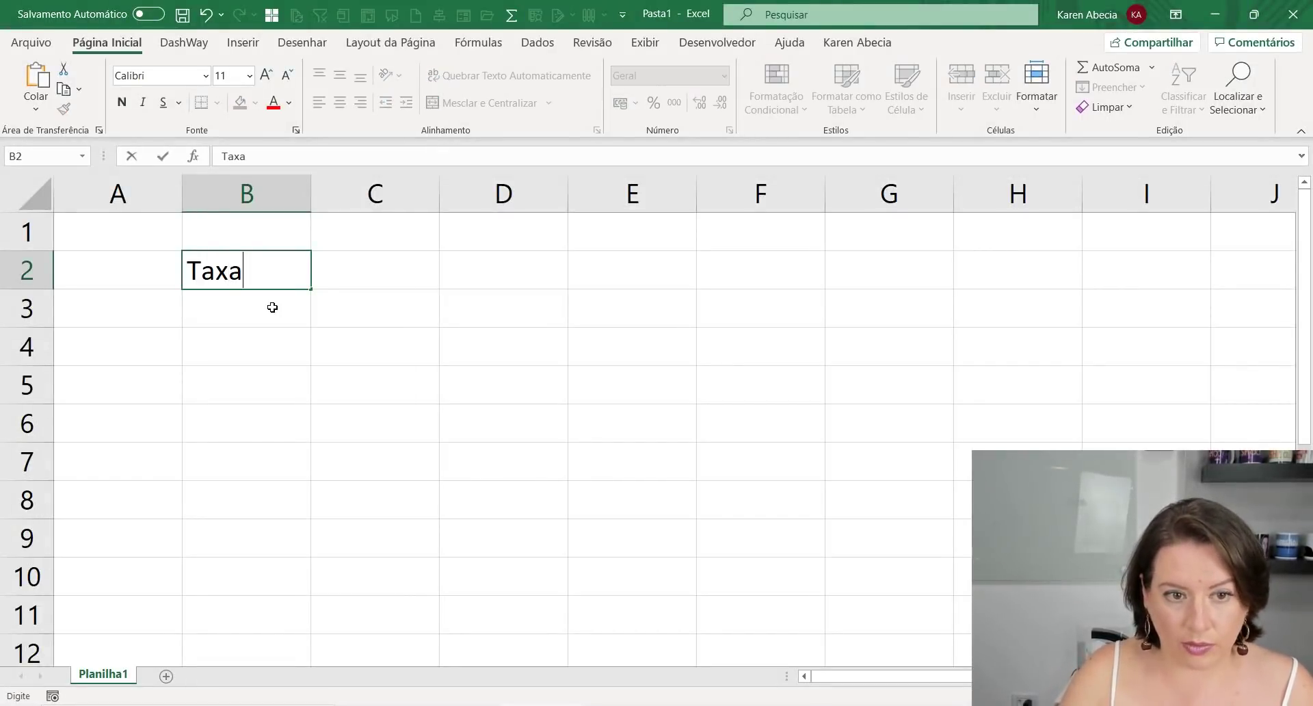
pyautogui.press('Return')
pyautogui.write('NPER')
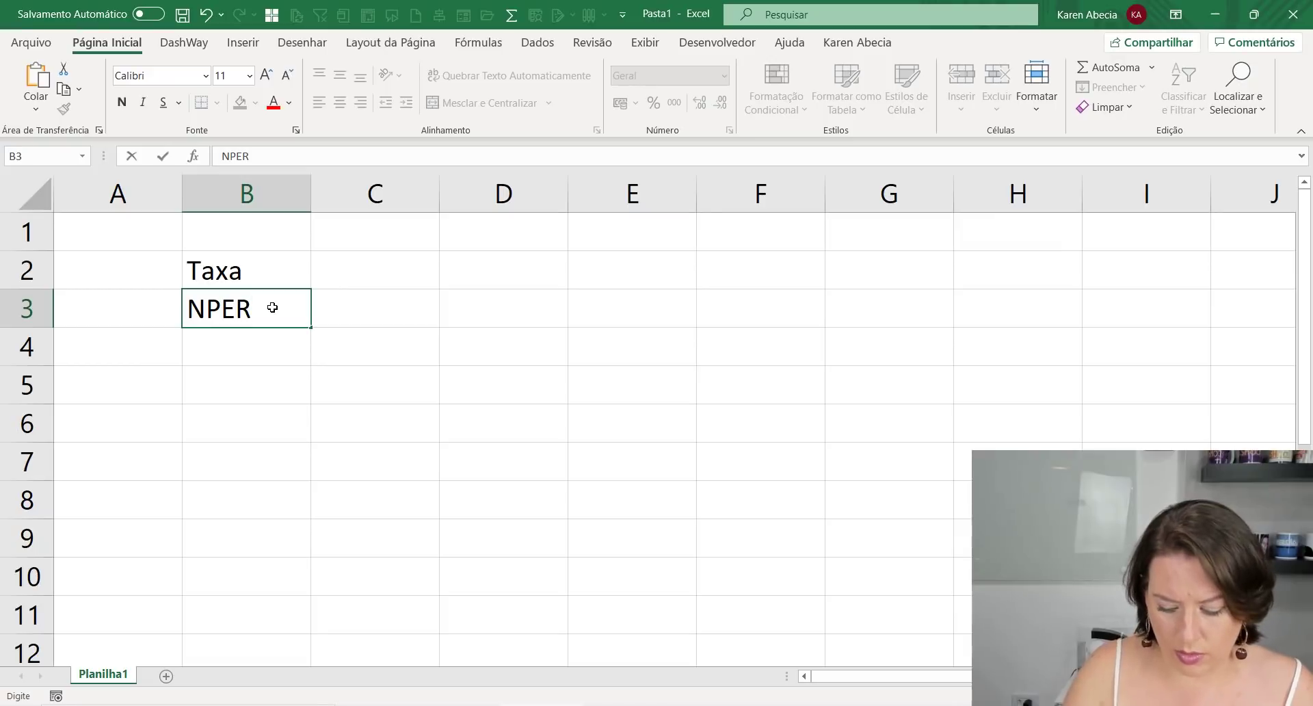
pyautogui.press('Return')
pyautogui.write('PGTO')
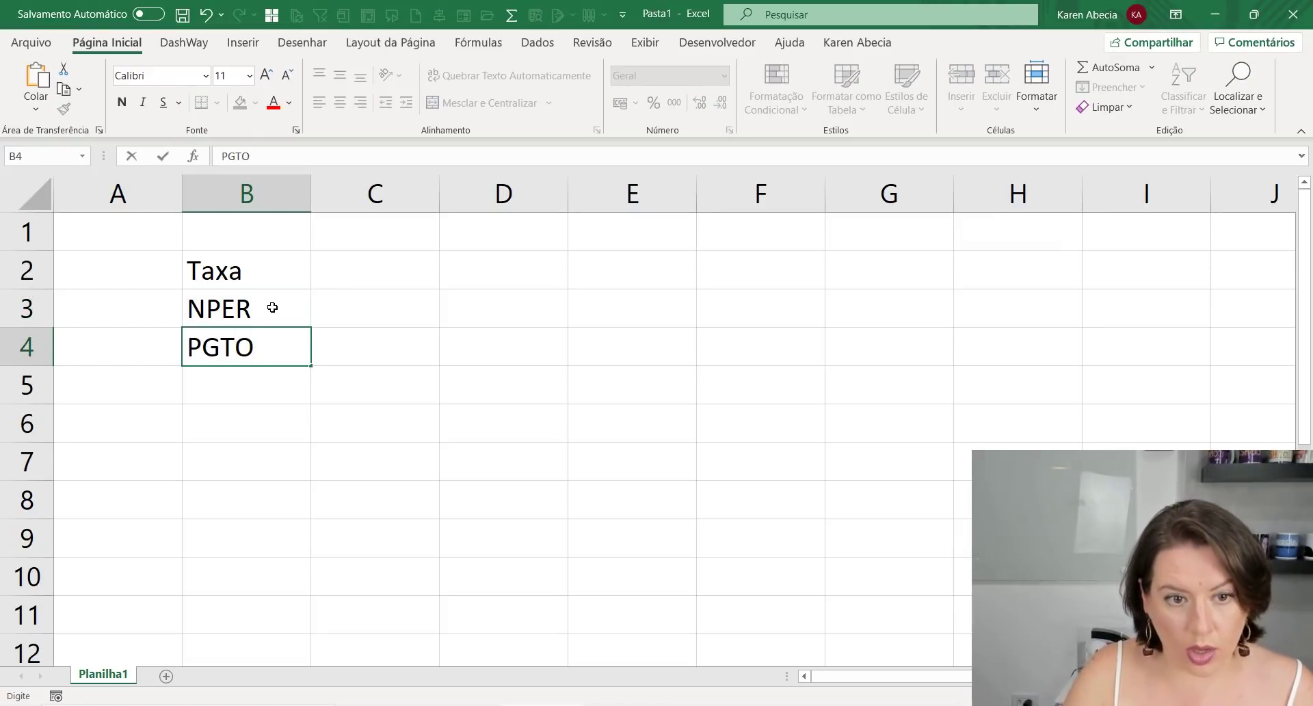
pyautogui.press('Return')
pyautogui.press('Up')
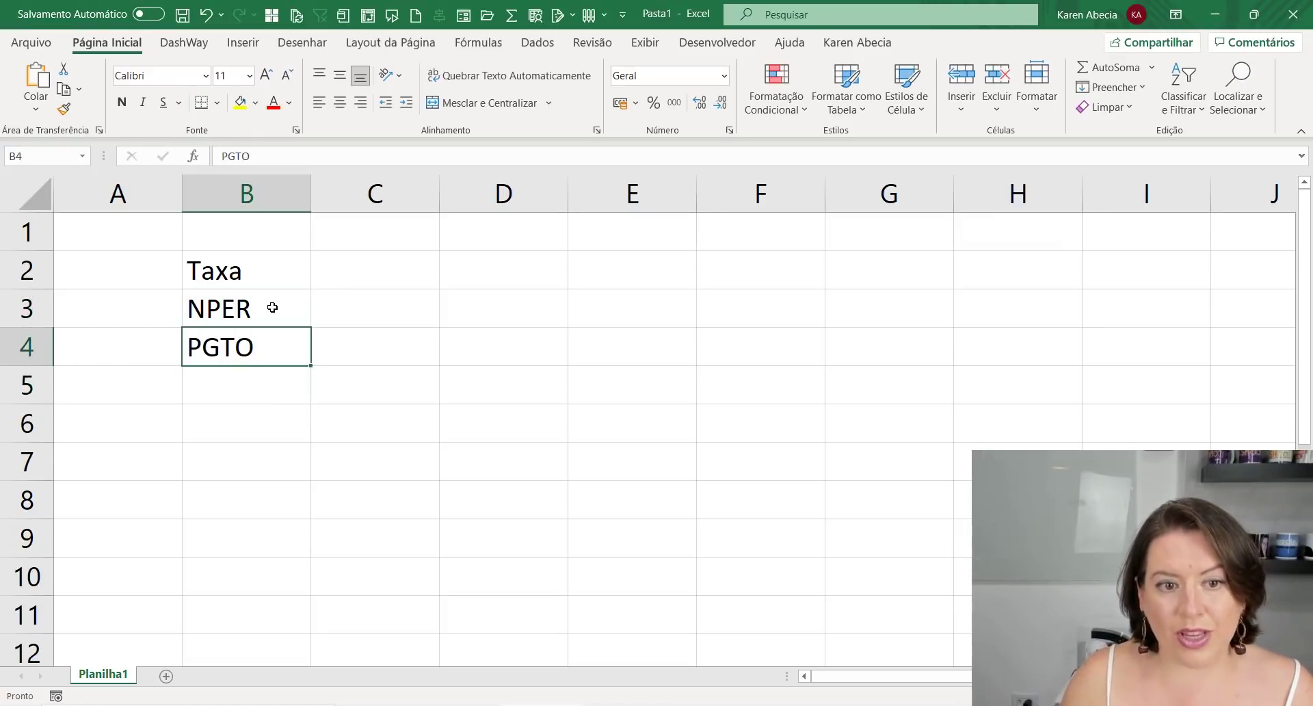
pyautogui.press('Up')
pyautogui.press('Up')
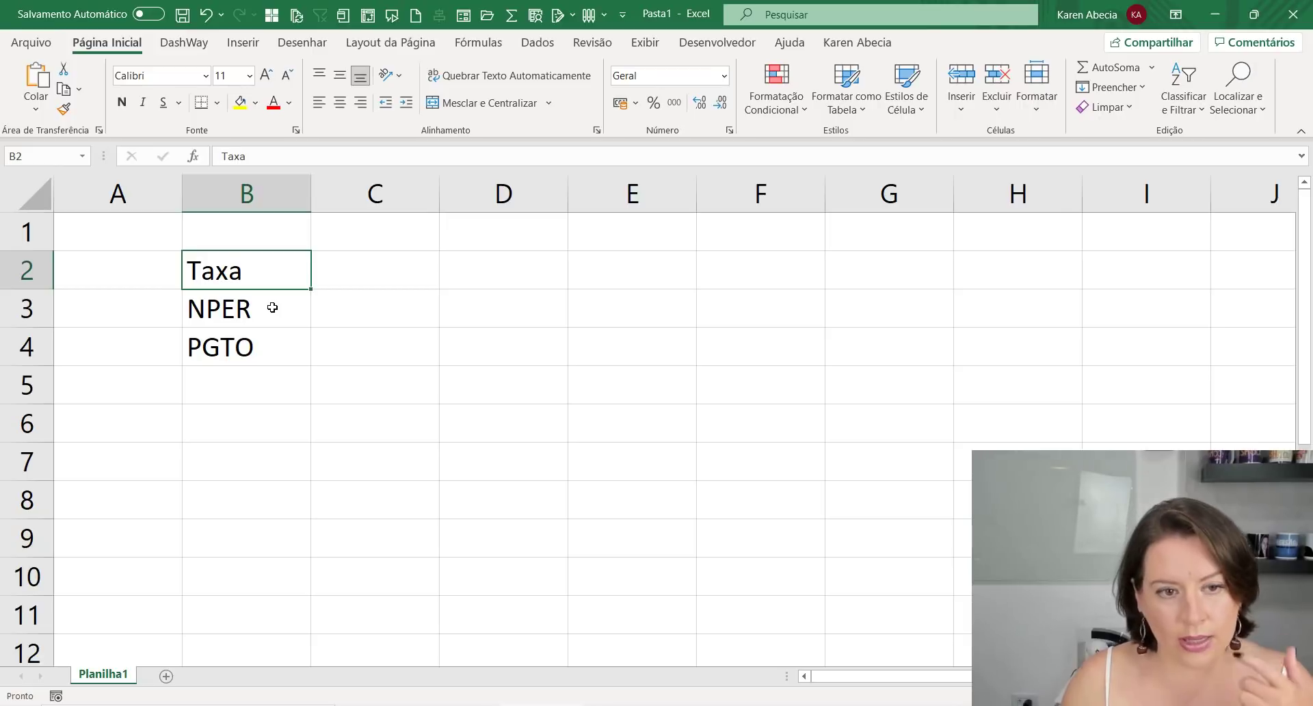
pyautogui.press('Right')
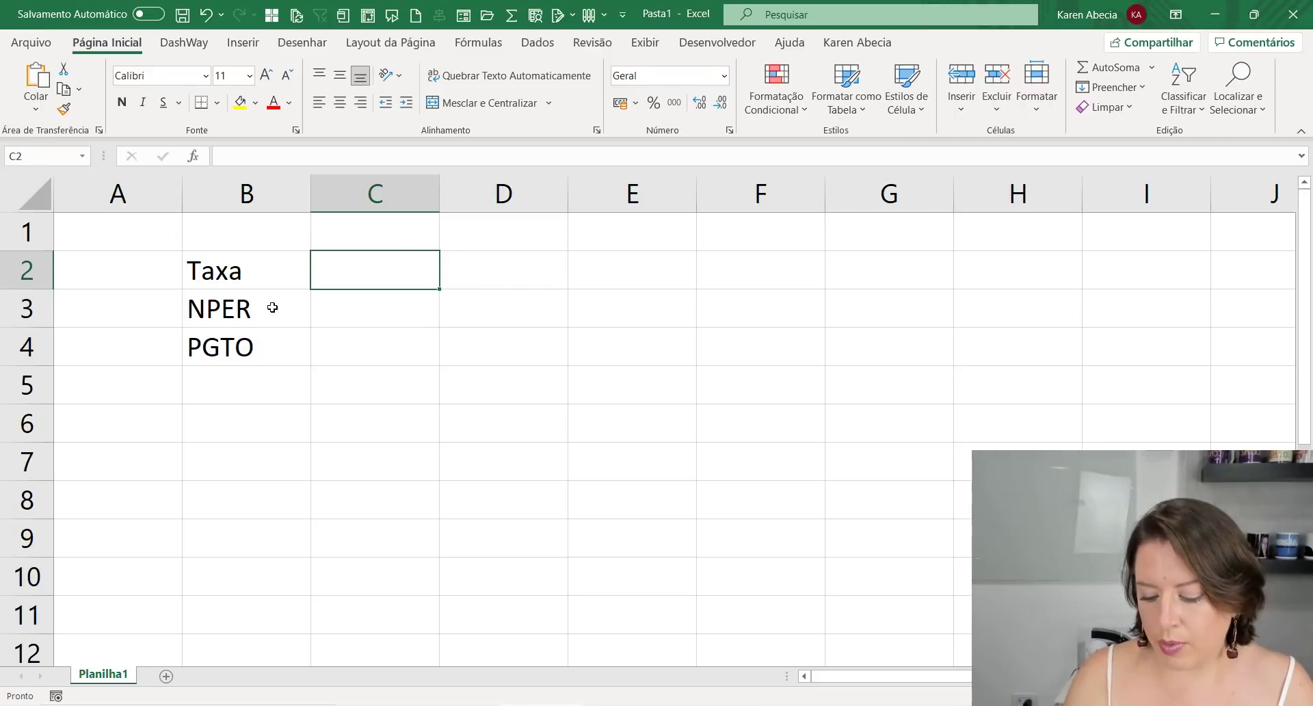
# Enter 2% as the rate in C2, then move to the NPER value cell C3
pyautogui.write('2')
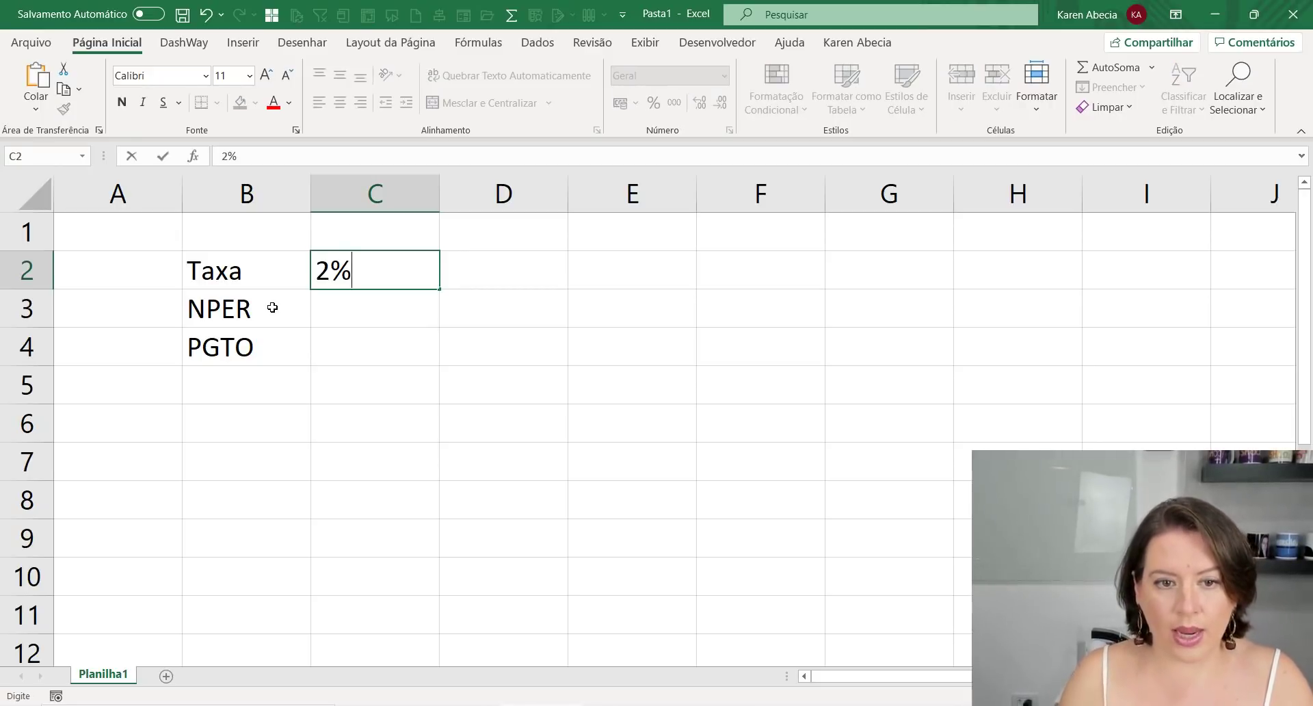
pyautogui.press('Return')
pyautogui.press('Up')
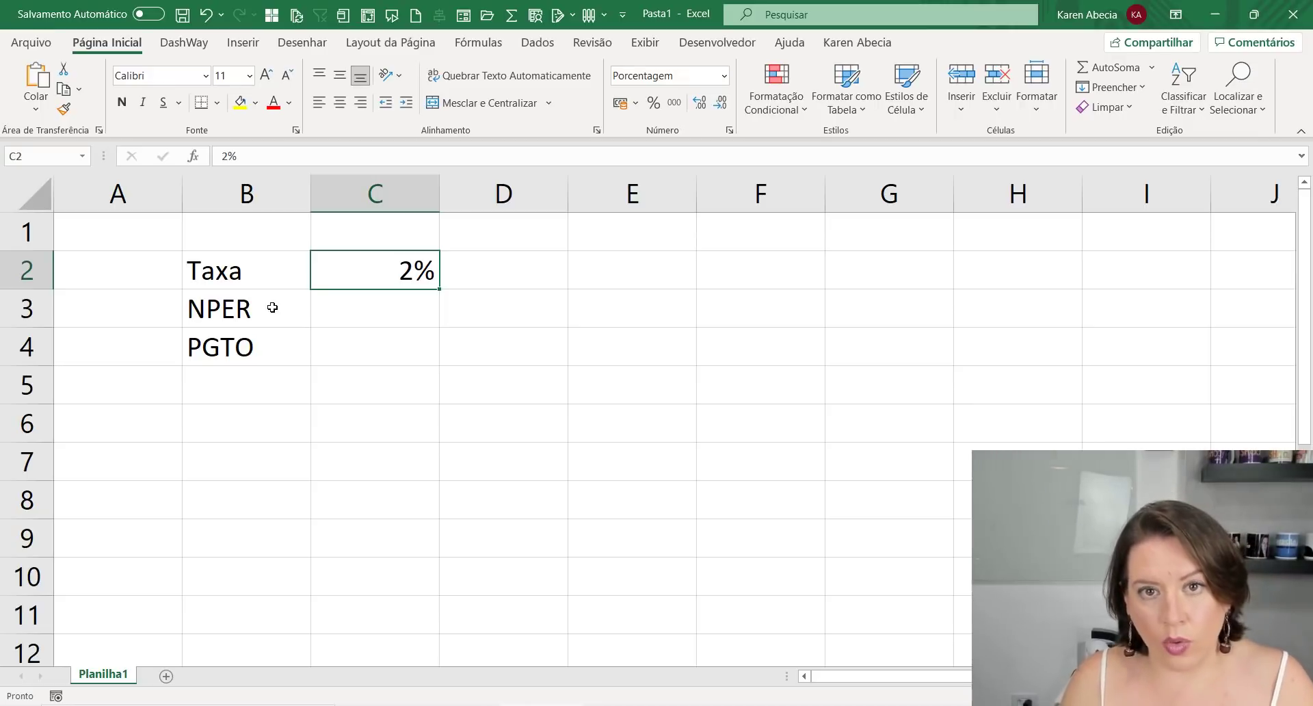
pyautogui.press('Right')
pyautogui.press('Left')
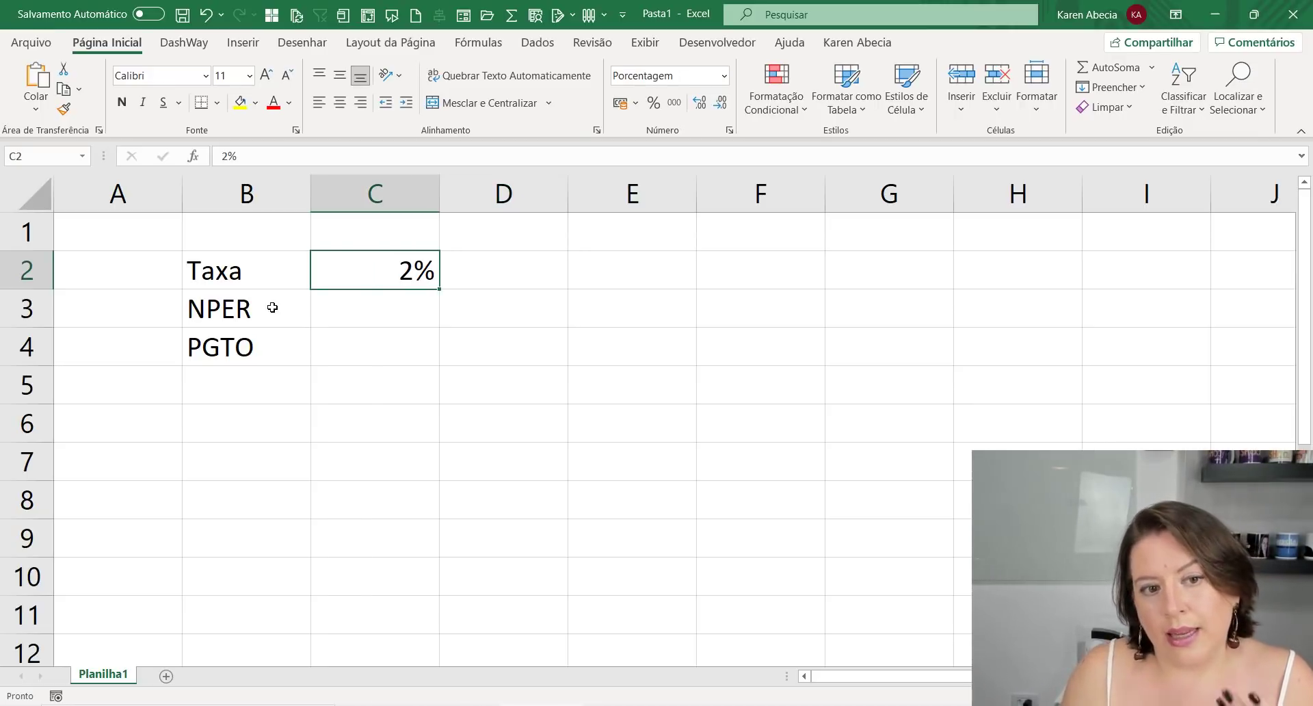
pyautogui.press('Left')
pyautogui.press('Right')
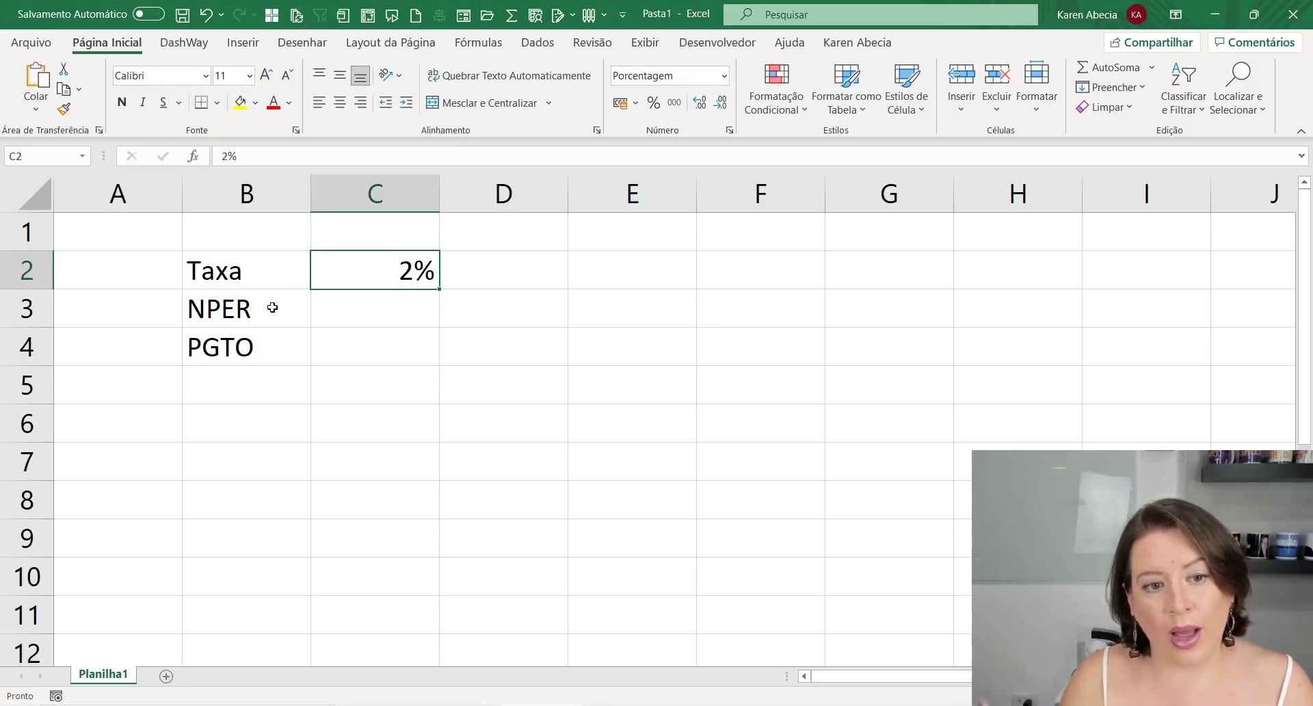
pyautogui.press('Down')
pyautogui.press('Down')
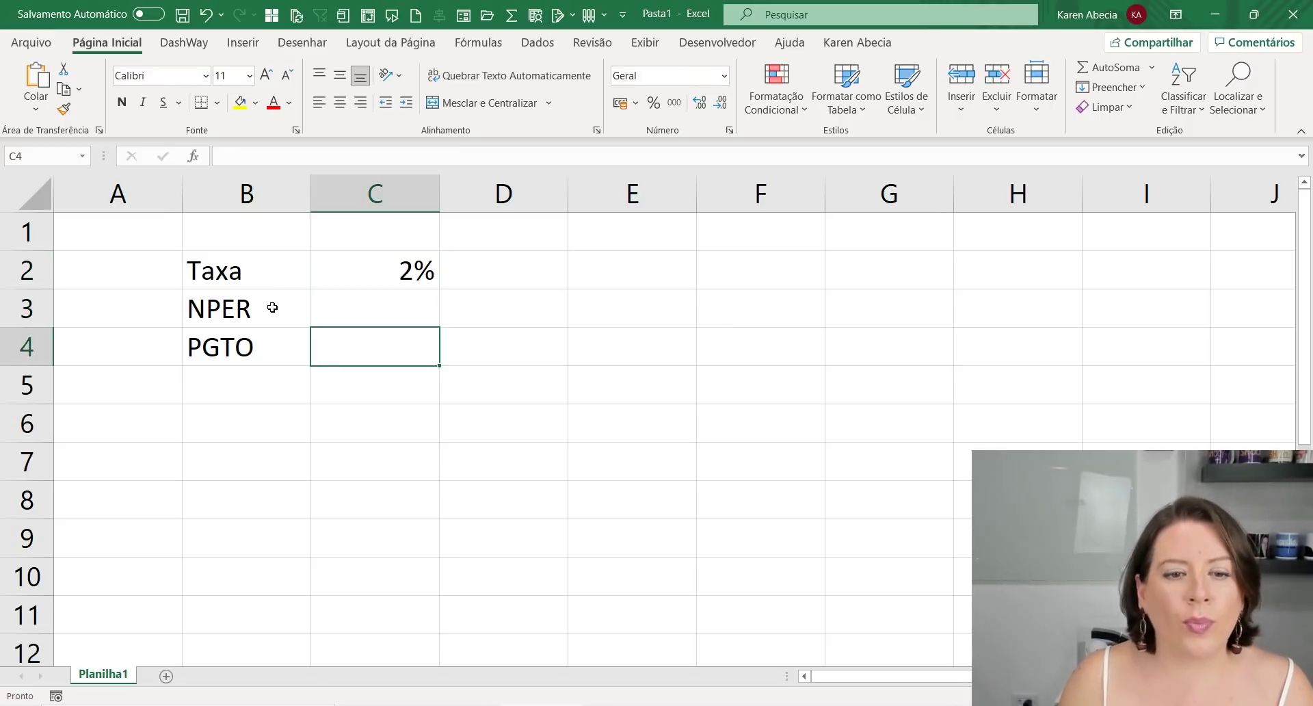
pyautogui.press('Up')
pyautogui.press('Up')
pyautogui.press('Right')
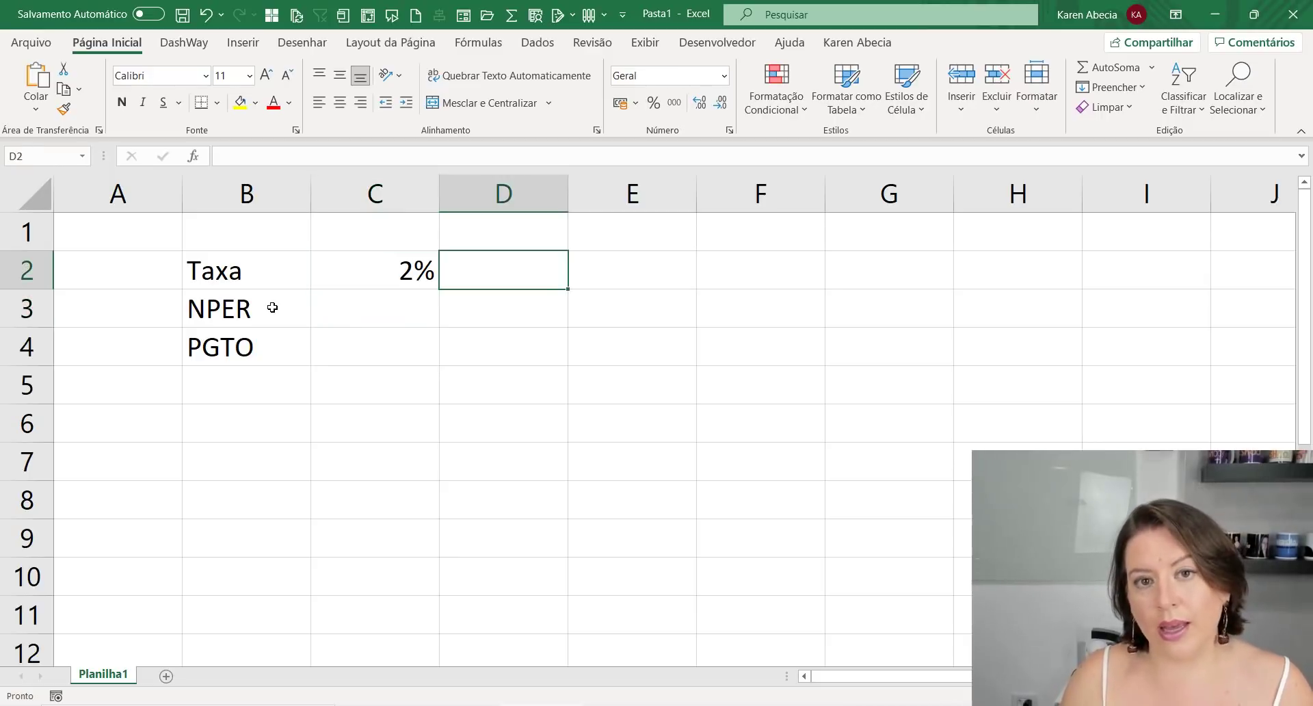
pyautogui.press('Down')
pyautogui.press('Left')
pyautogui.press('Left')
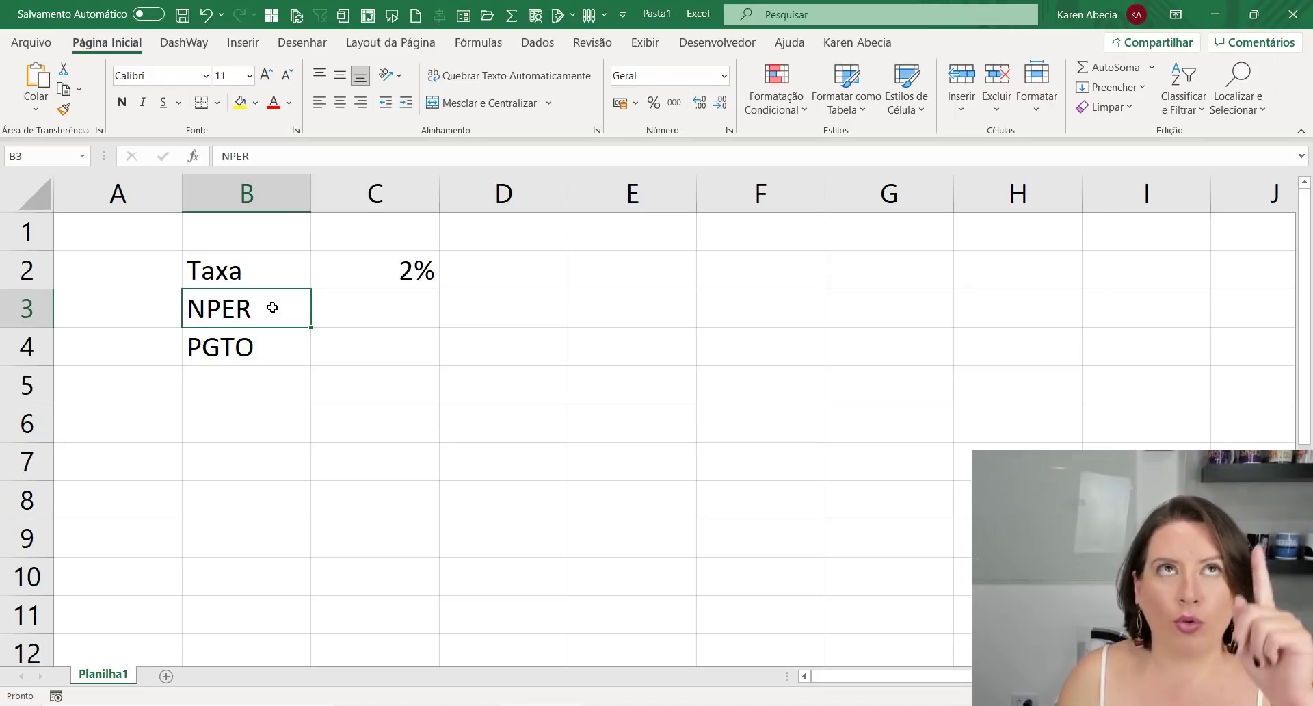
pyautogui.press('Right')
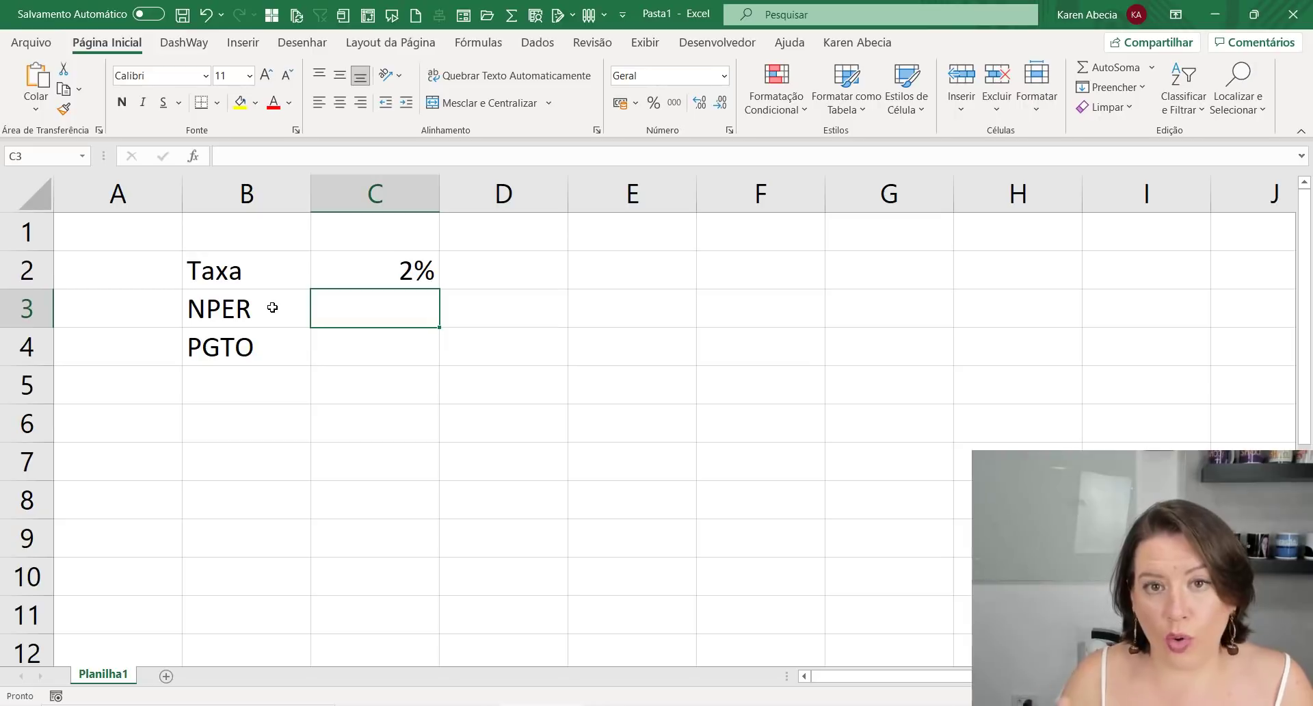
# Enter 48 as the number of periods in C3 beside NPER
pyautogui.write('48')
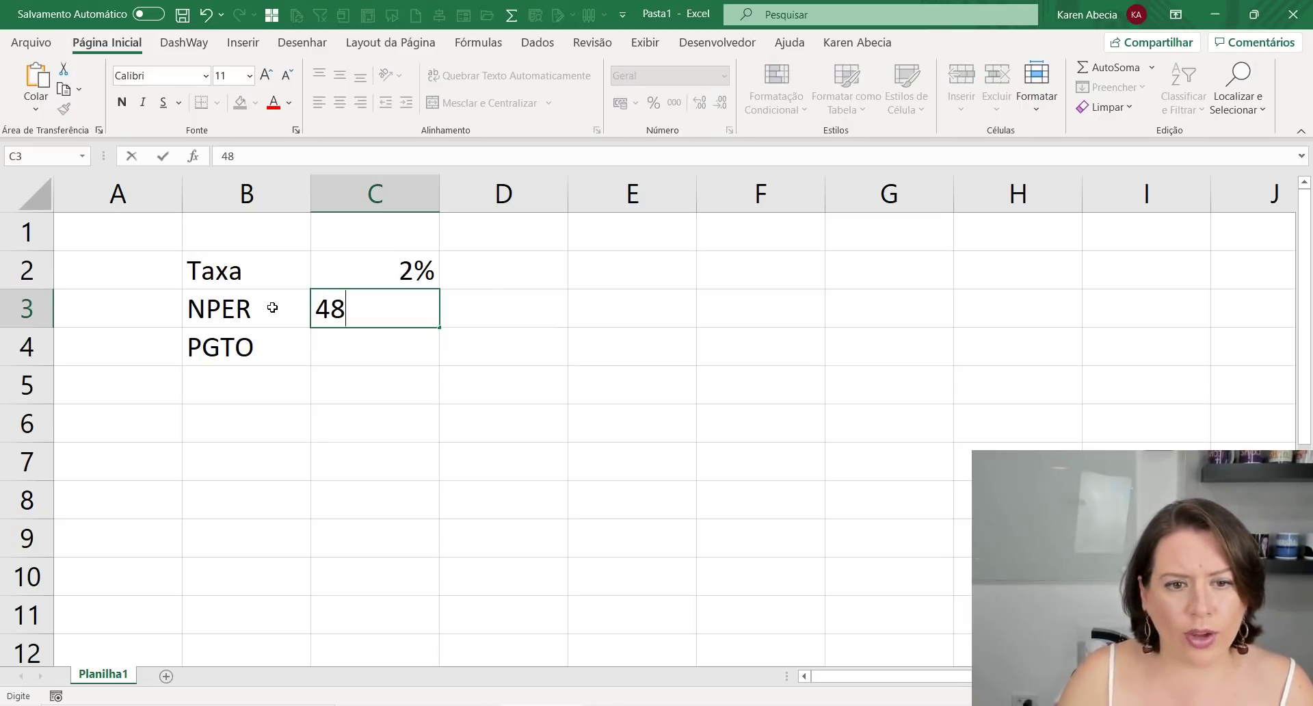
pyautogui.press('Return')
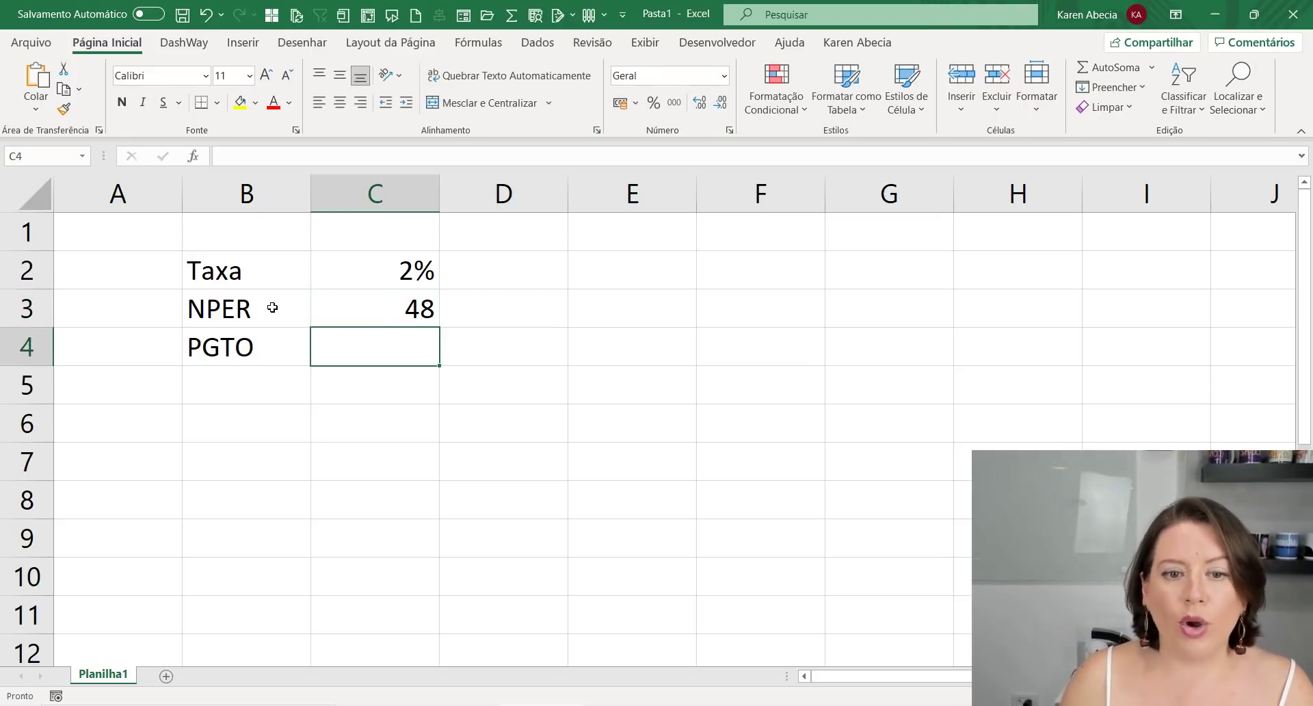
pyautogui.press('Up')
pyautogui.press('Left')
pyautogui.press('Right')
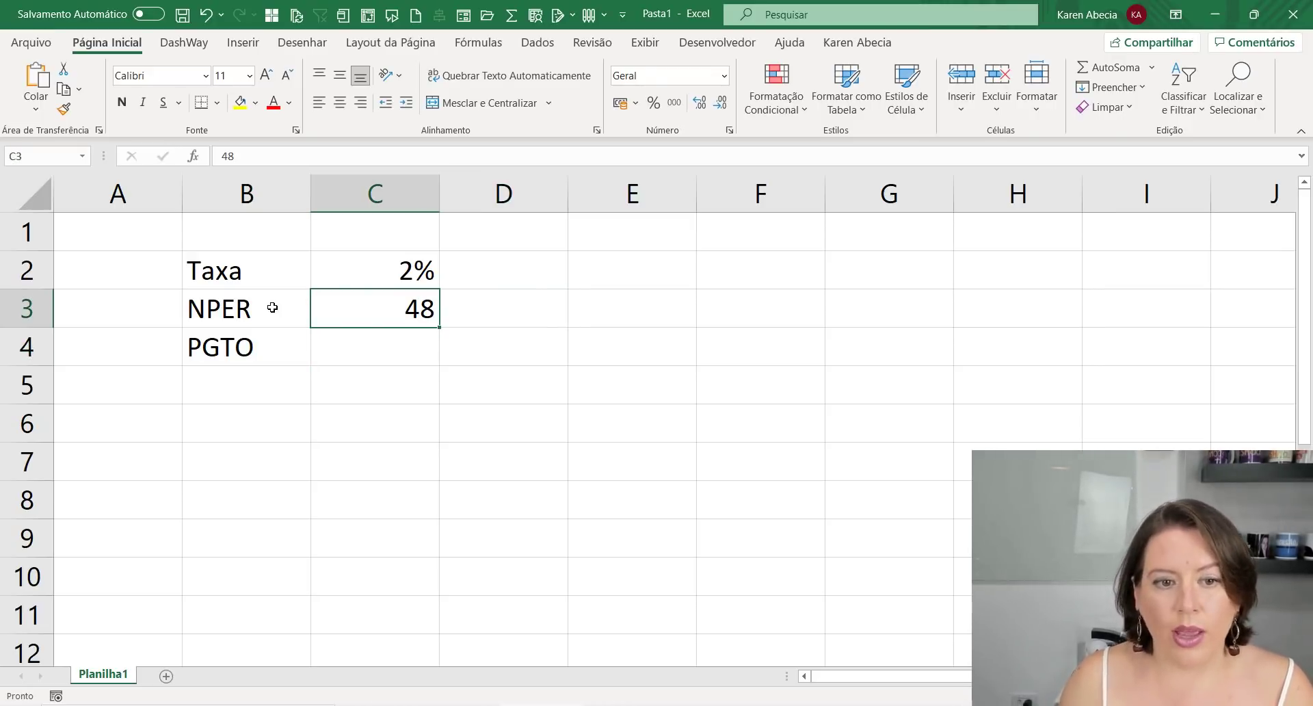
pyautogui.press('Up')
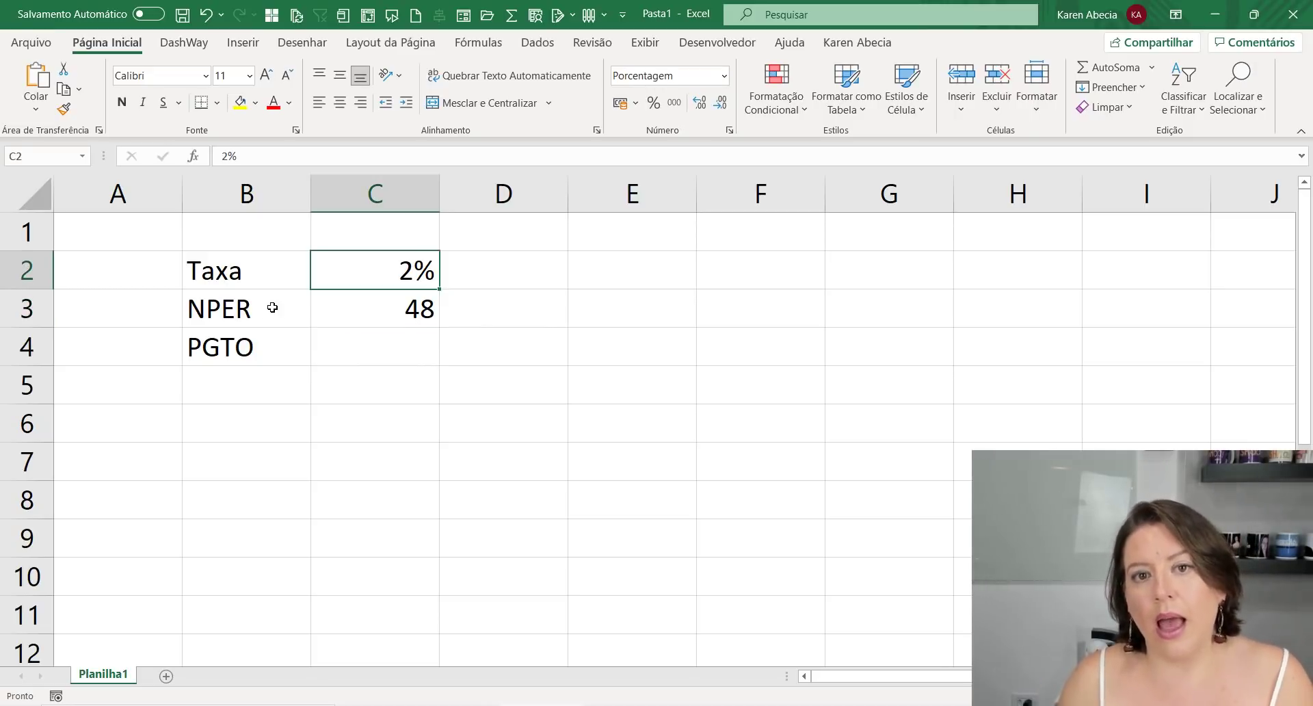
pyautogui.press('Down')
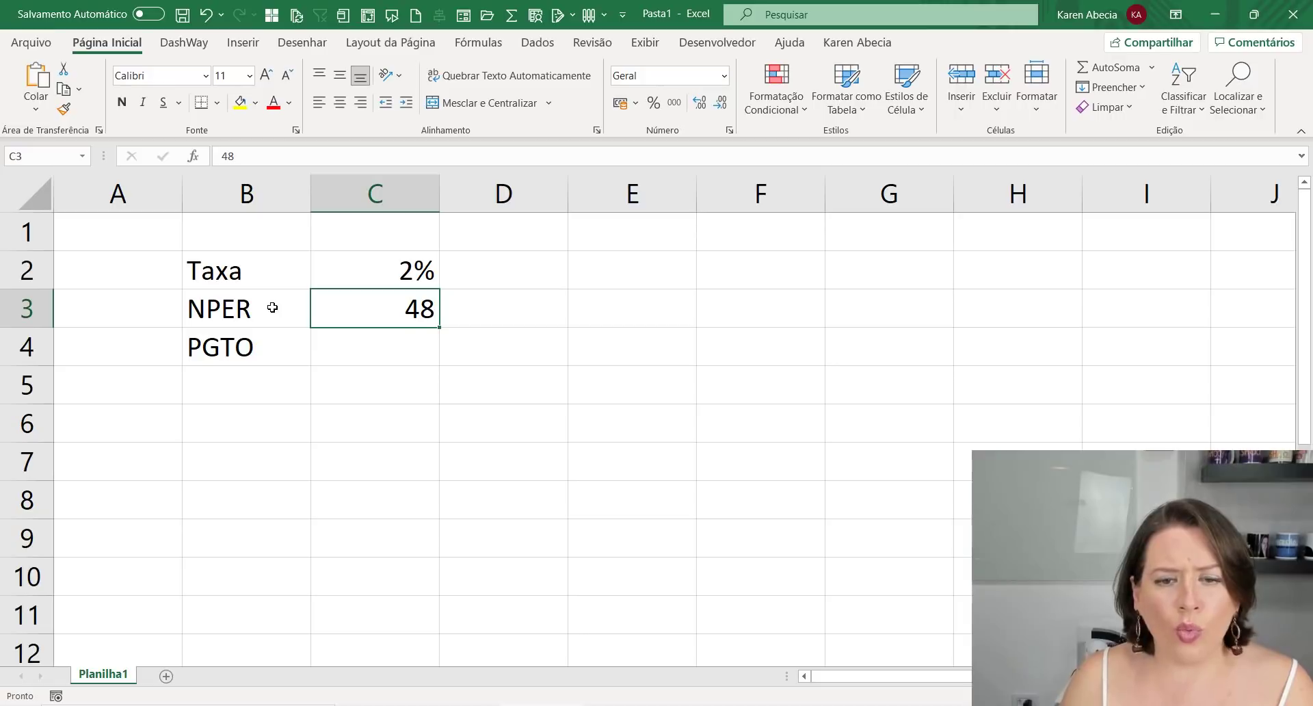
pyautogui.press('Right')
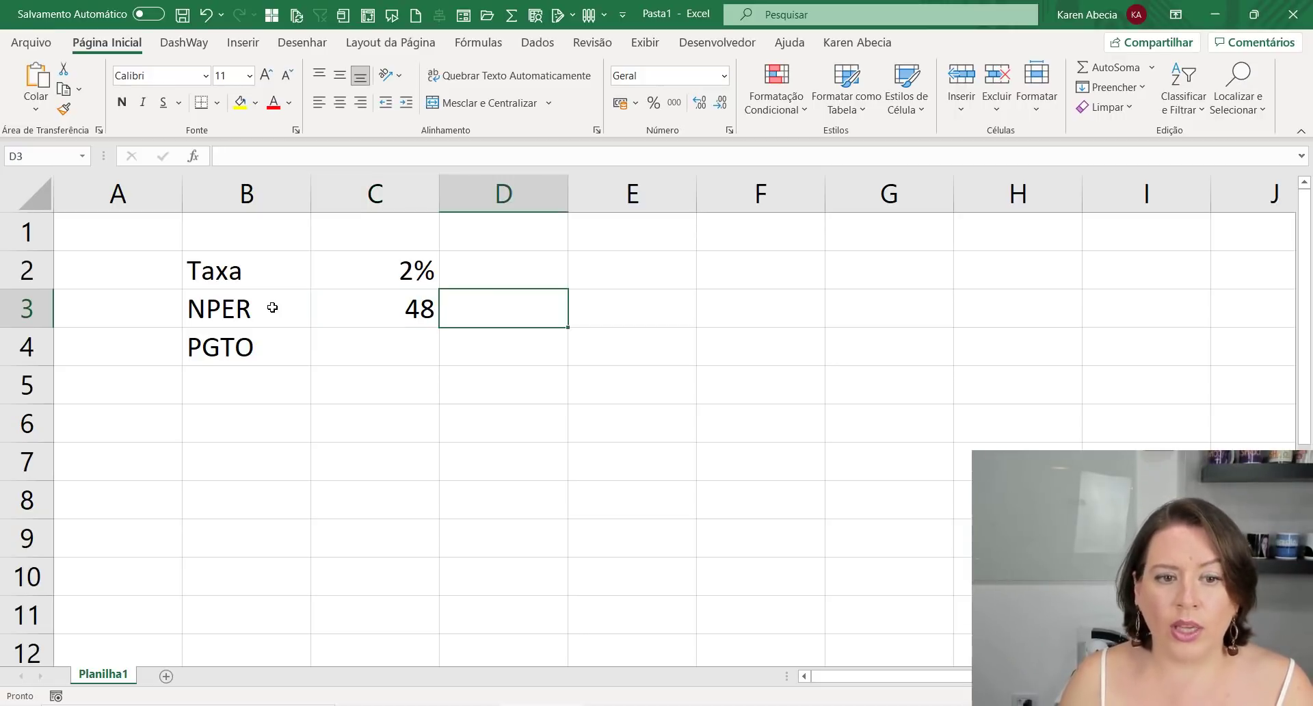
pyautogui.press('Left')
pyautogui.press('Right')
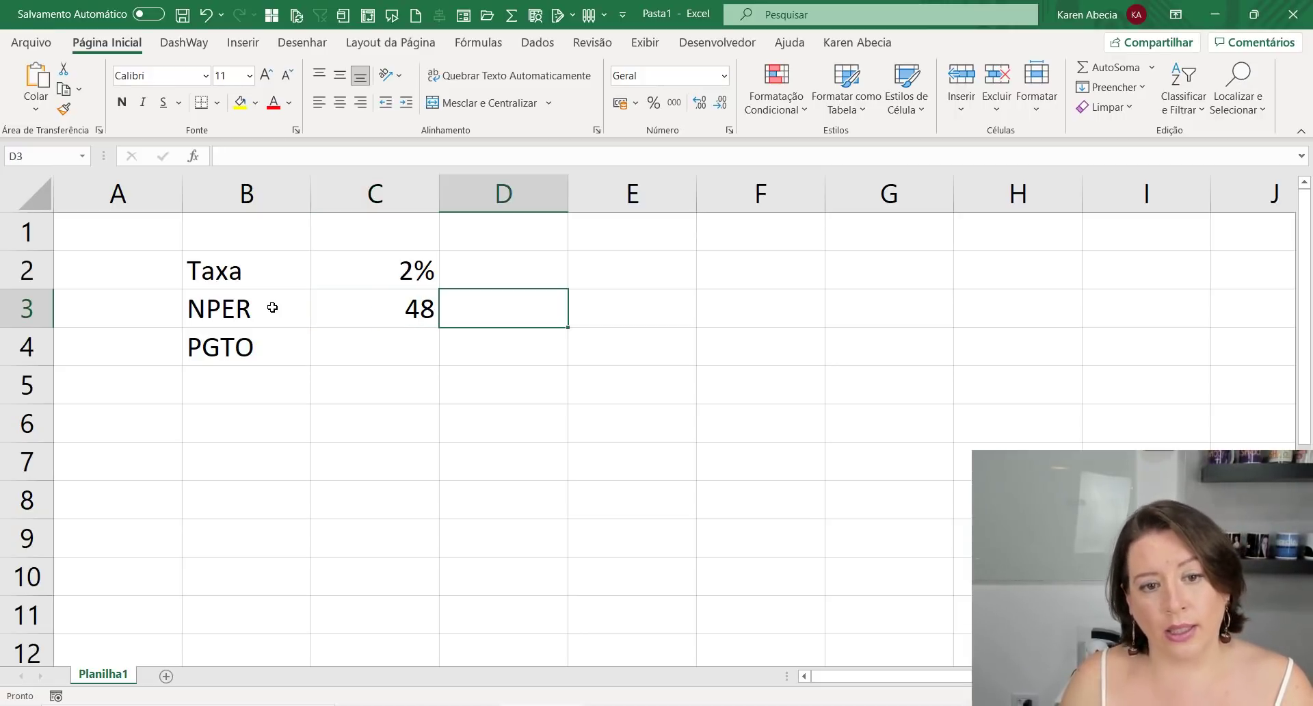
pyautogui.press('Left')
# Enter 350 as the PGTO payment in C4
pyautogui.press('Up')
pyautogui.press('Right')
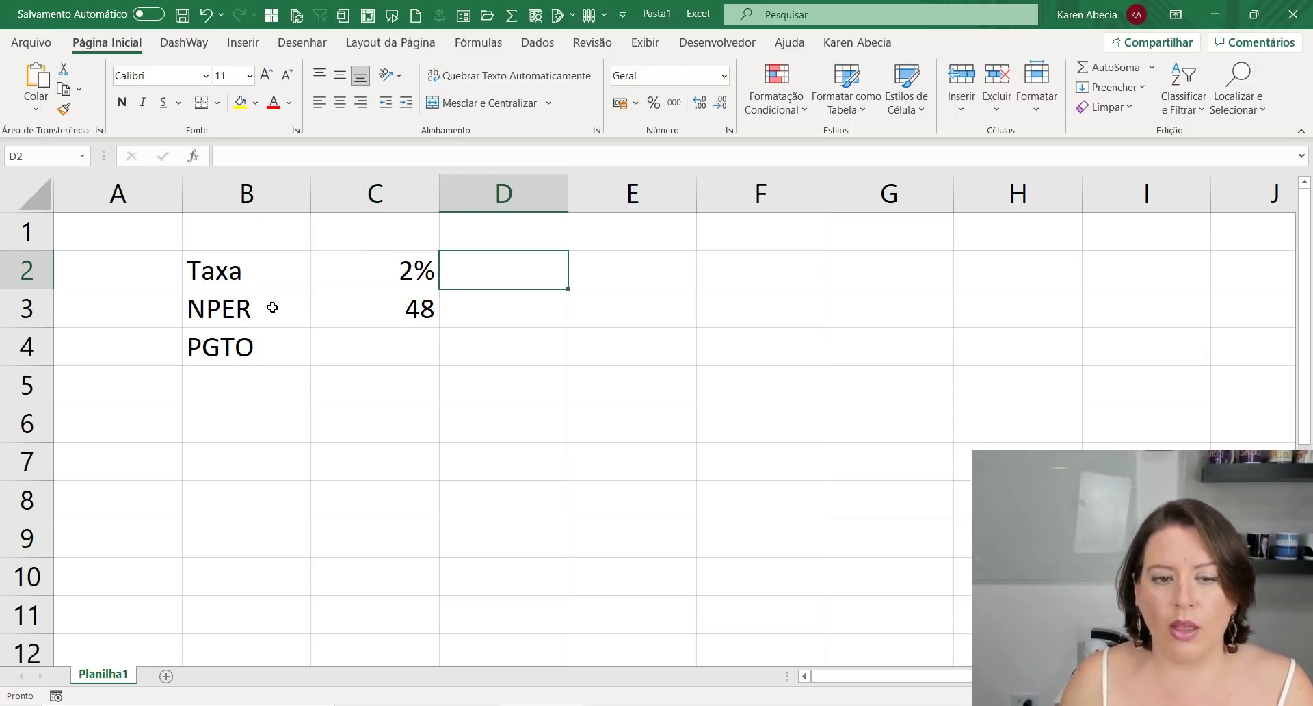
pyautogui.press('Down')
pyautogui.press('Down')
pyautogui.press('Left')
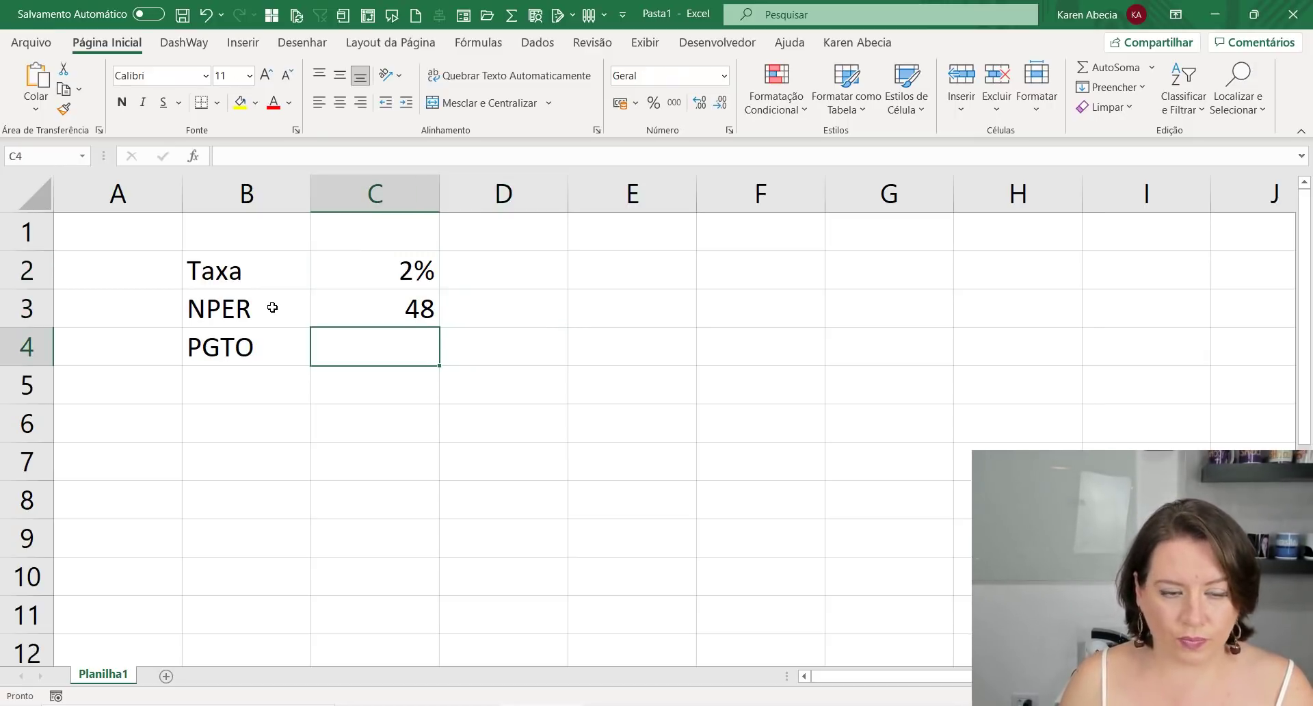
pyautogui.press('Left')
pyautogui.press('Right')
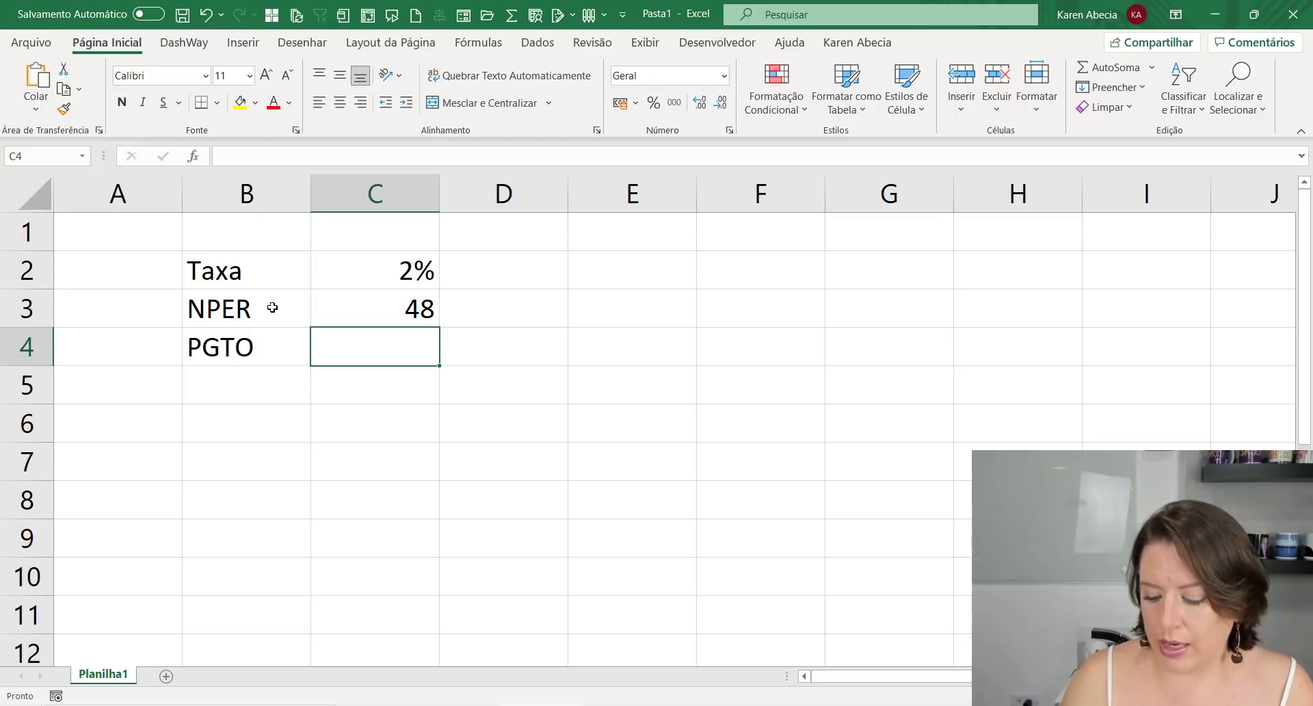
pyautogui.write('350')
pyautogui.press('Return')
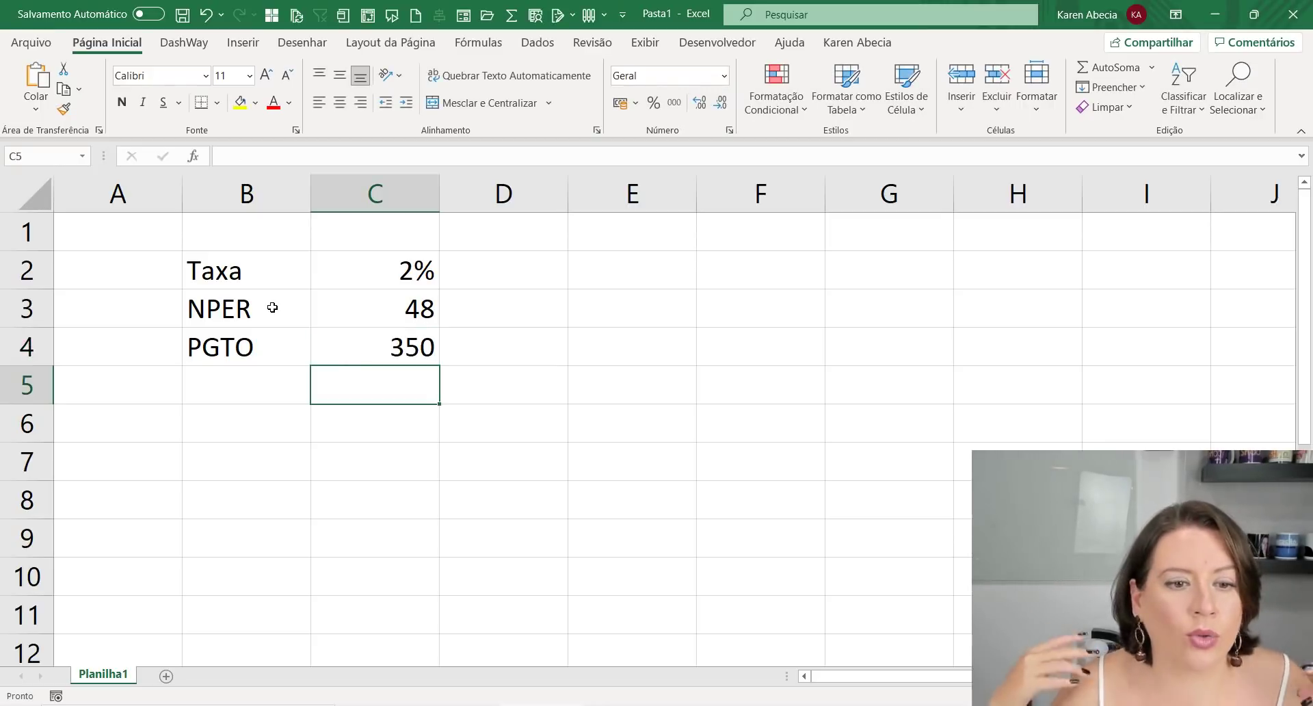
pyautogui.press('Up')
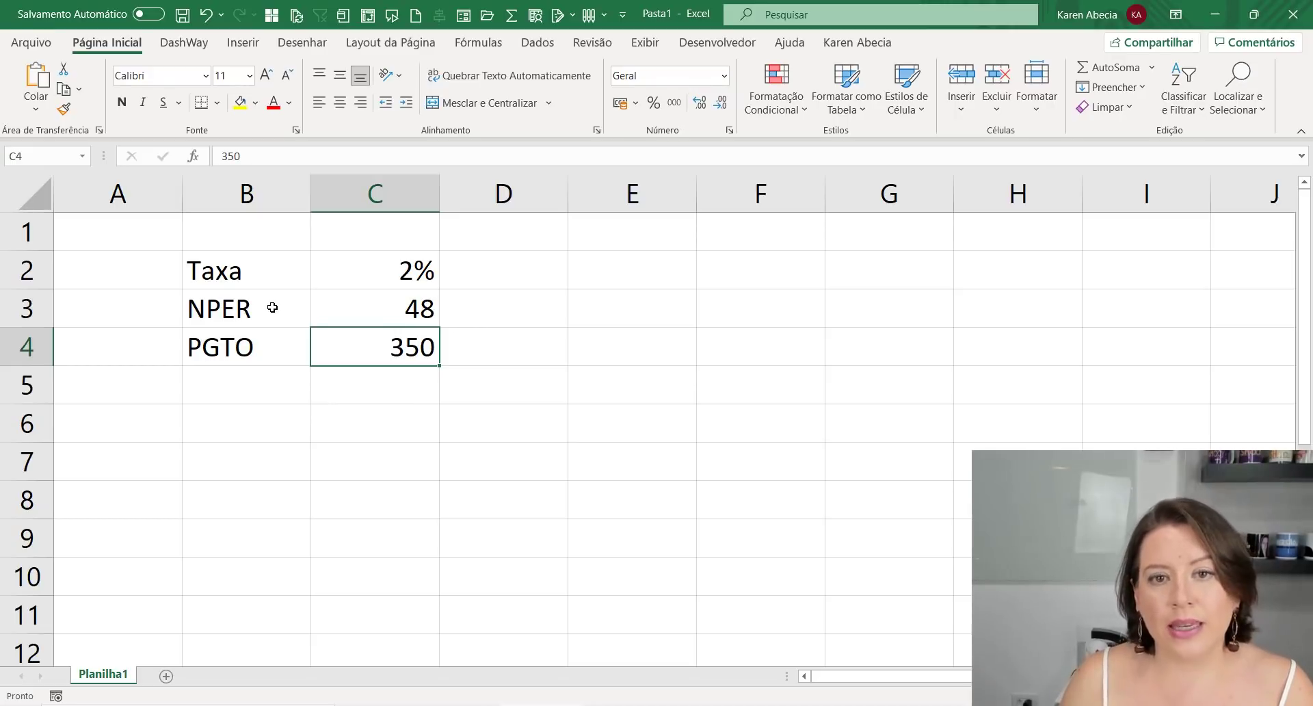
pyautogui.press('Down')
pyautogui.press('Left')
pyautogui.write('V')
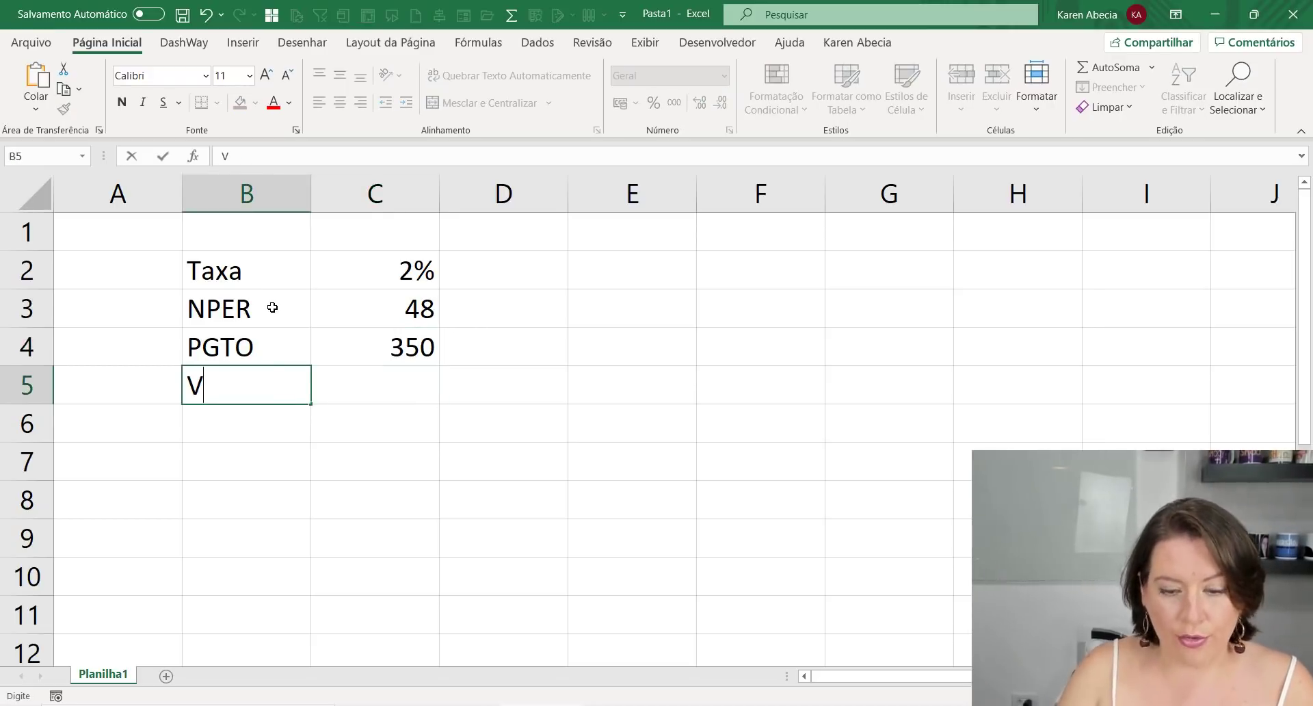
pyautogui.write('P')
pyautogui.press('Return')
pyautogui.write(']')
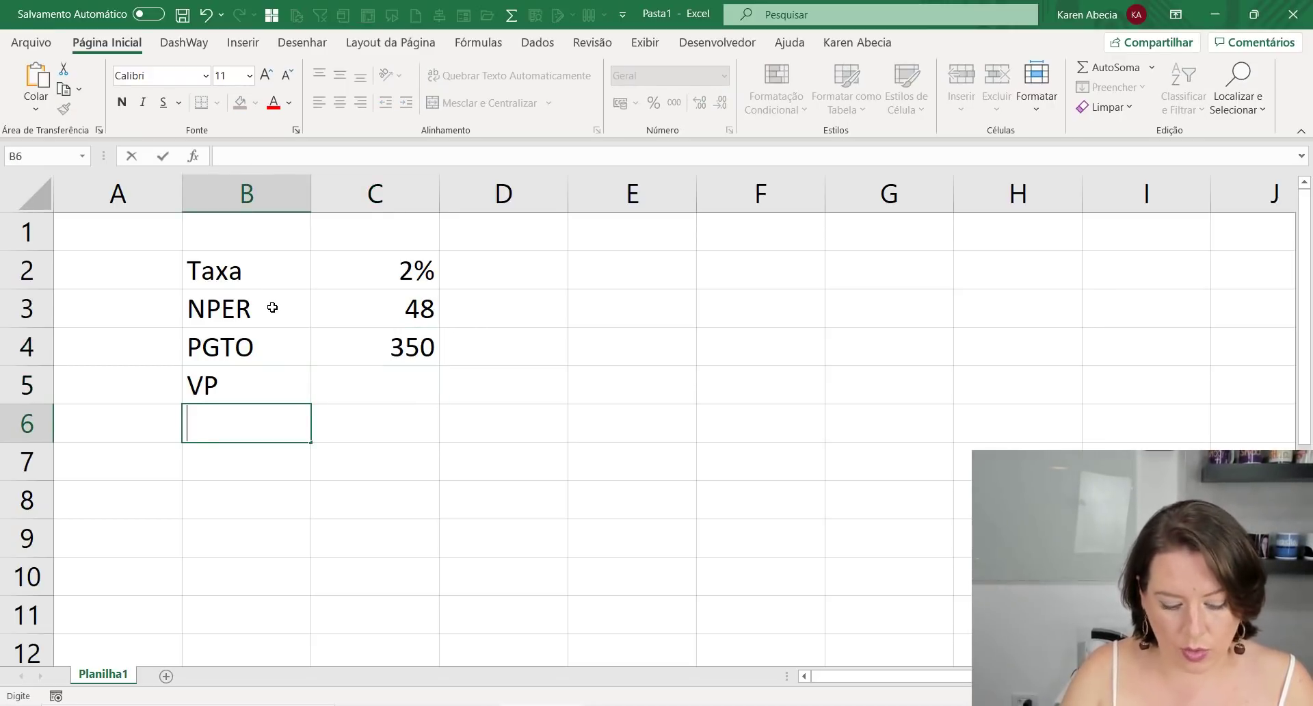
pyautogui.write('C')
pyautogui.press('BackSpace')
pyautogui.write('V')
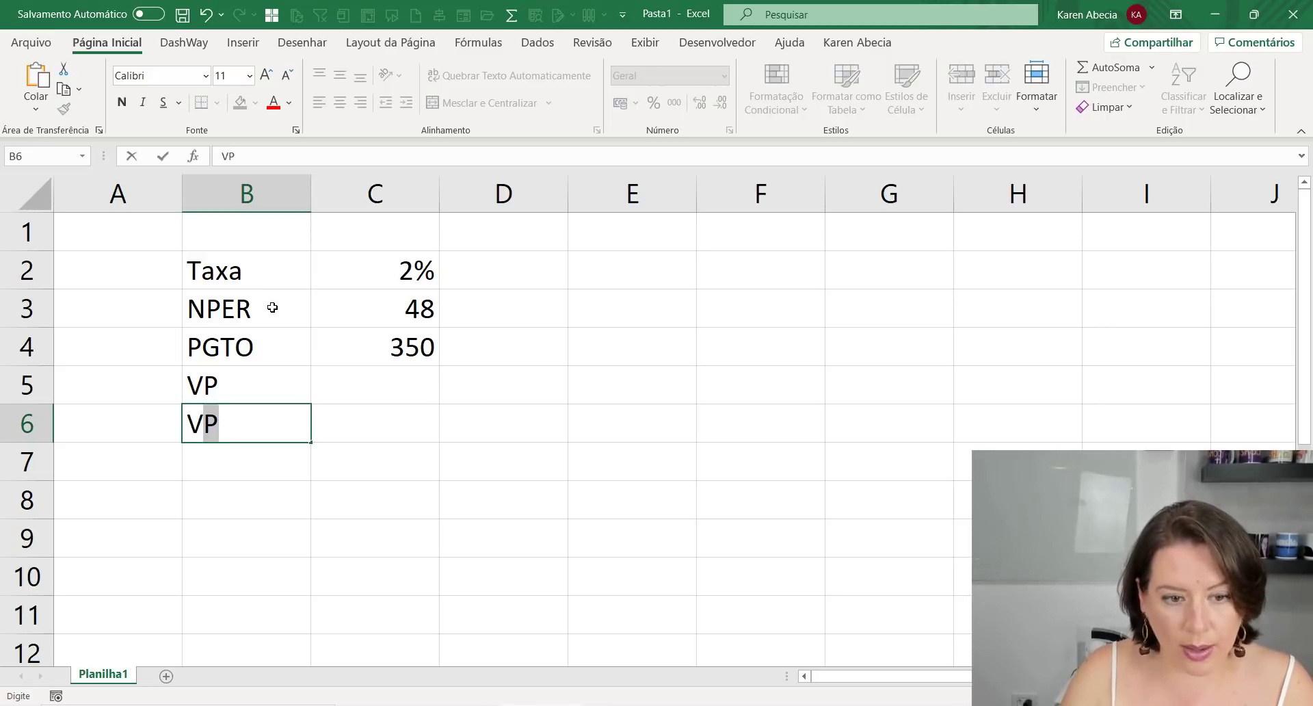
pyautogui.write('F')
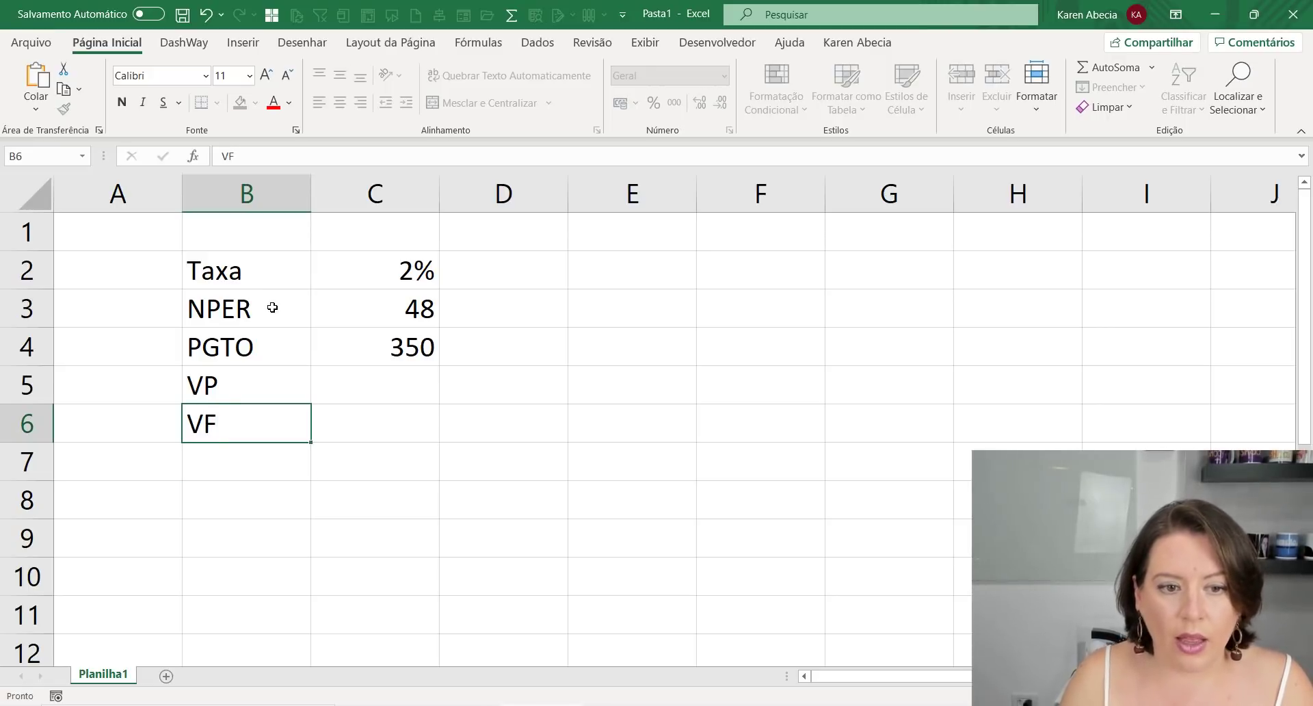
pyautogui.press('Return')
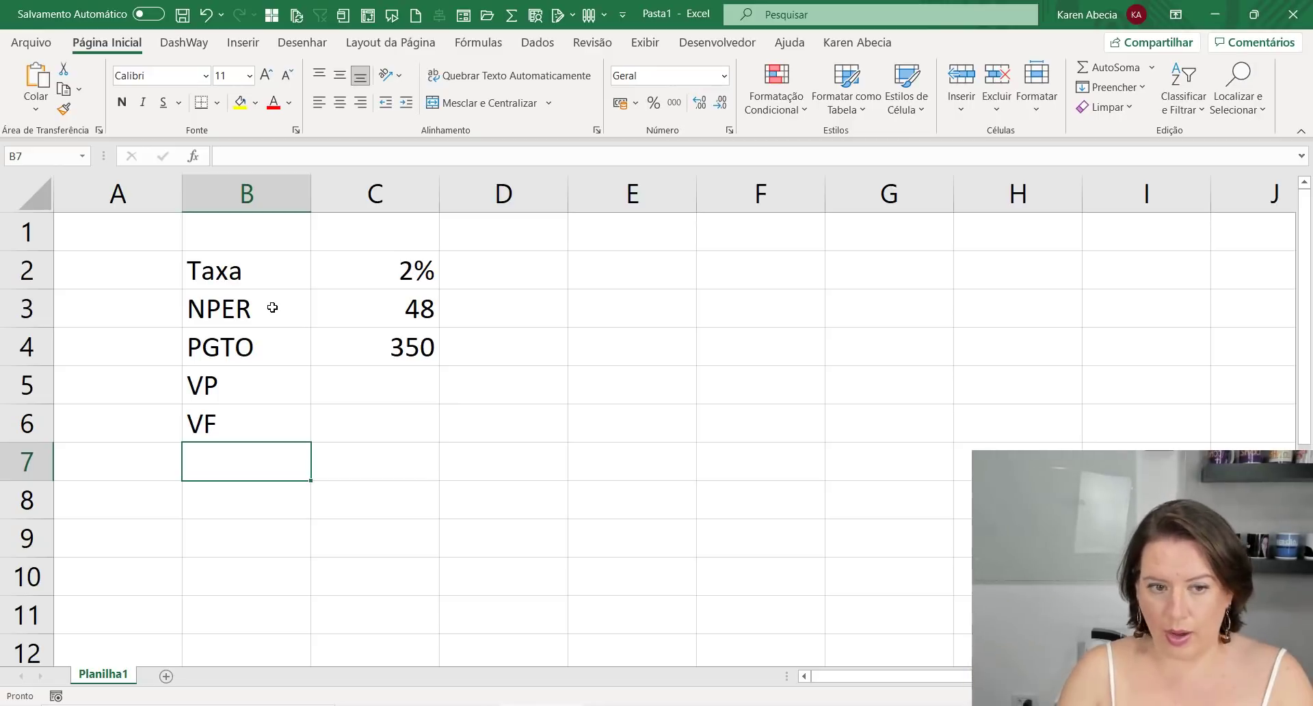
pyautogui.press('Up')
pyautogui.press('Up')
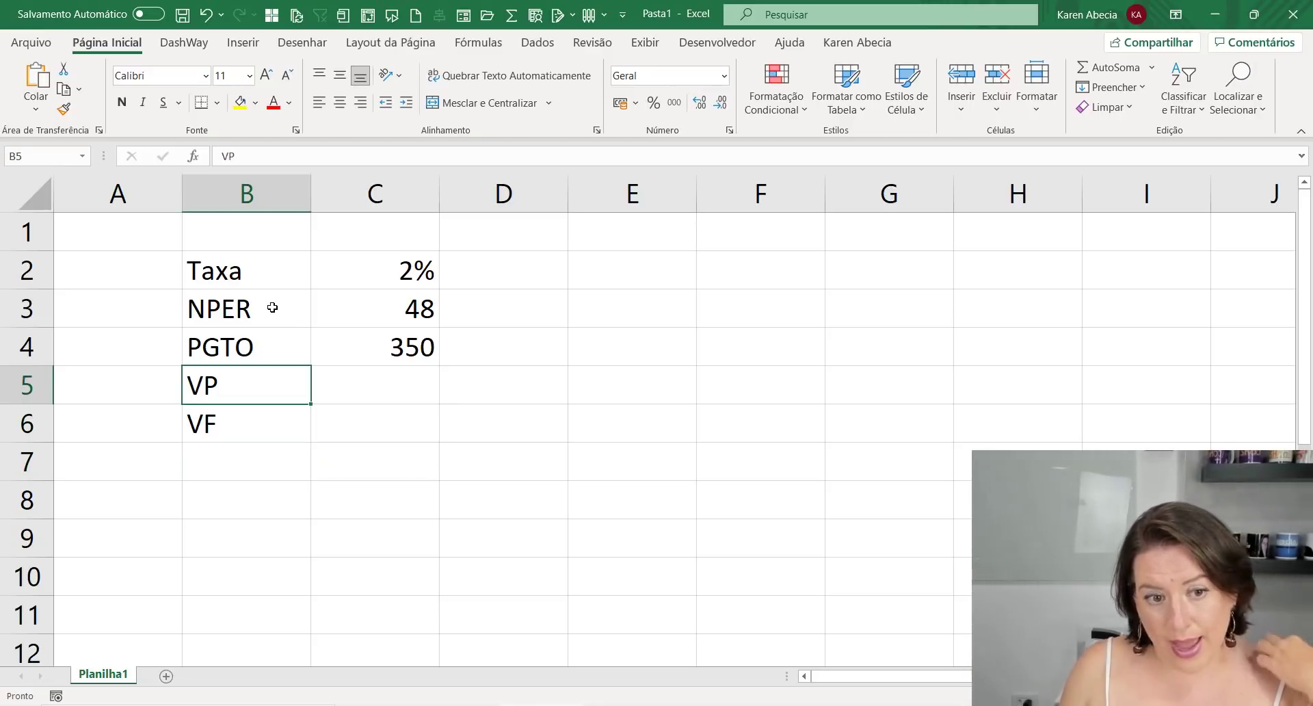
pyautogui.press('Right')
pyautogui.press('Left')
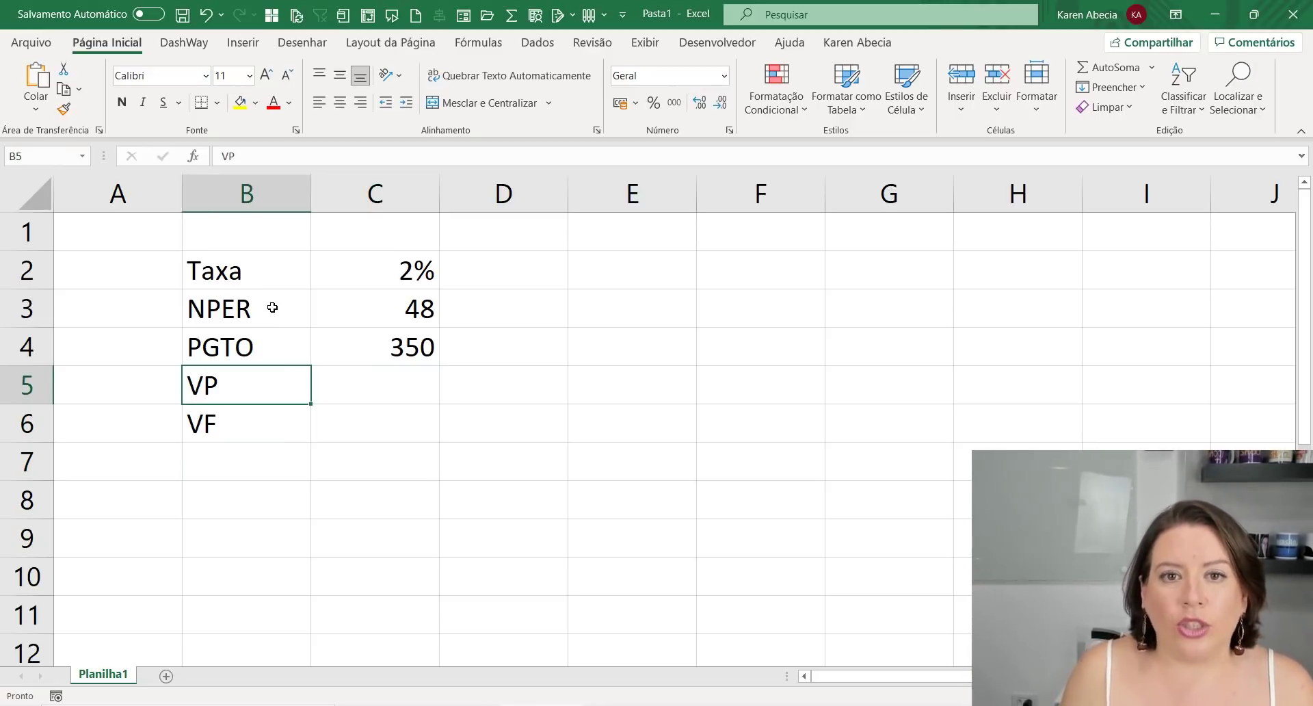
pyautogui.press('Right')
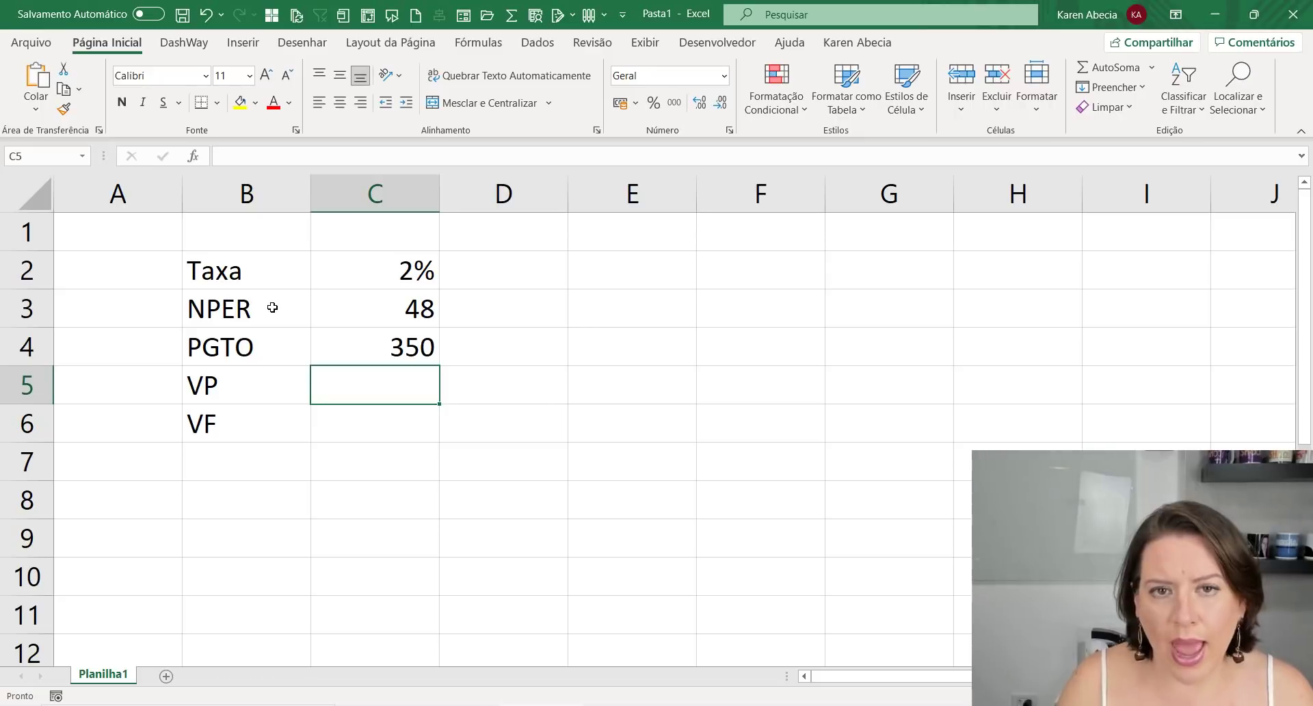
pyautogui.press('Left')
pyautogui.press('Right')
pyautogui.press('Left')
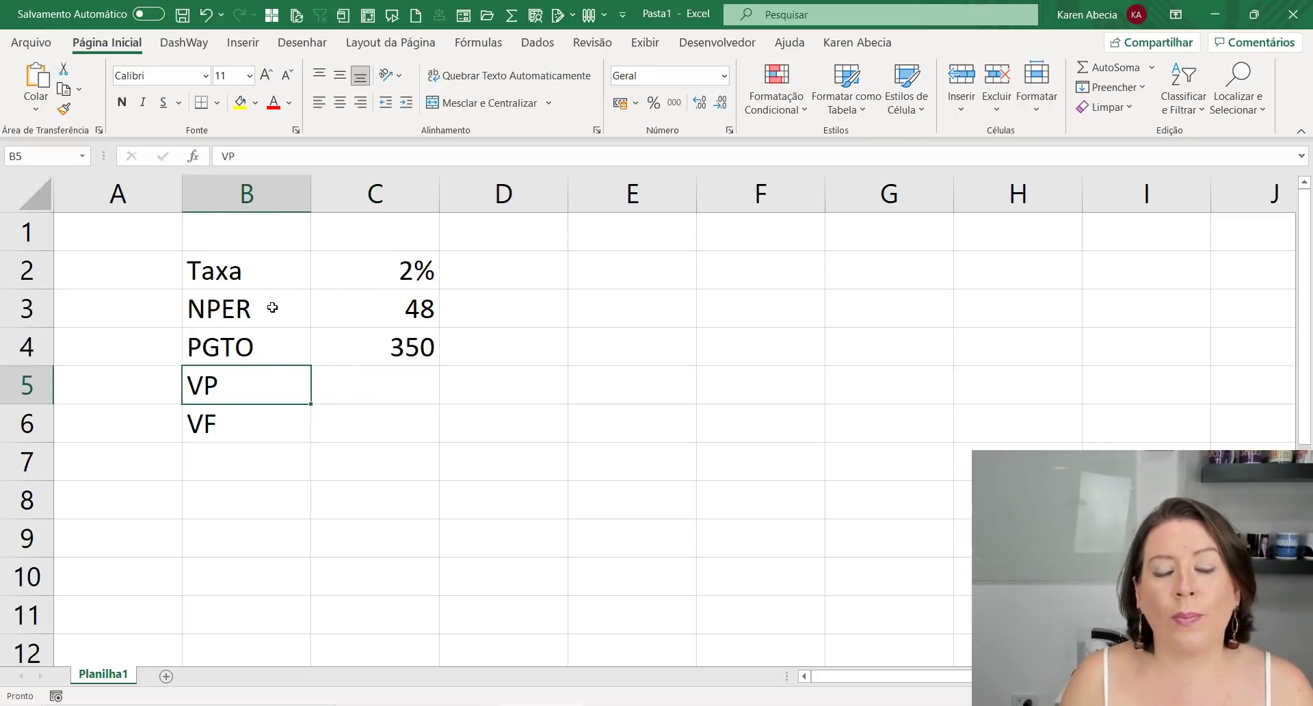
pyautogui.press('Right')
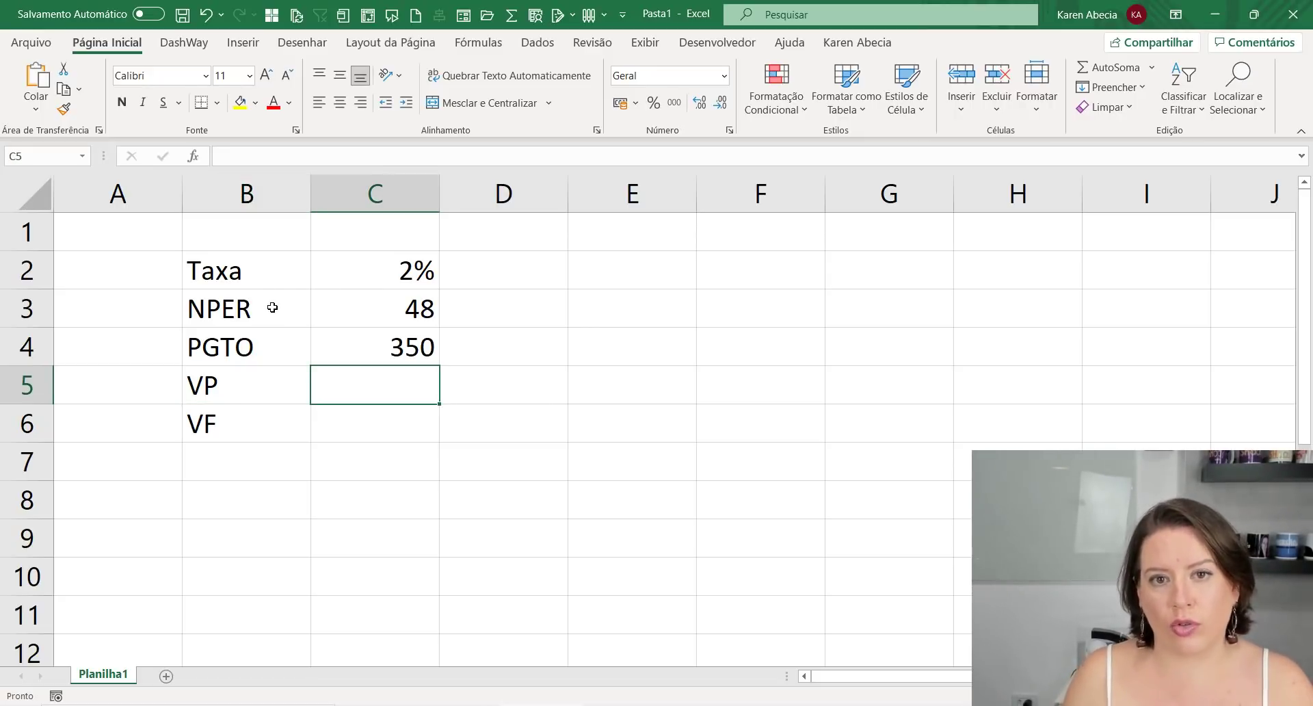
# Enter 15000 as the VP value in C5
pyautogui.write('15000')
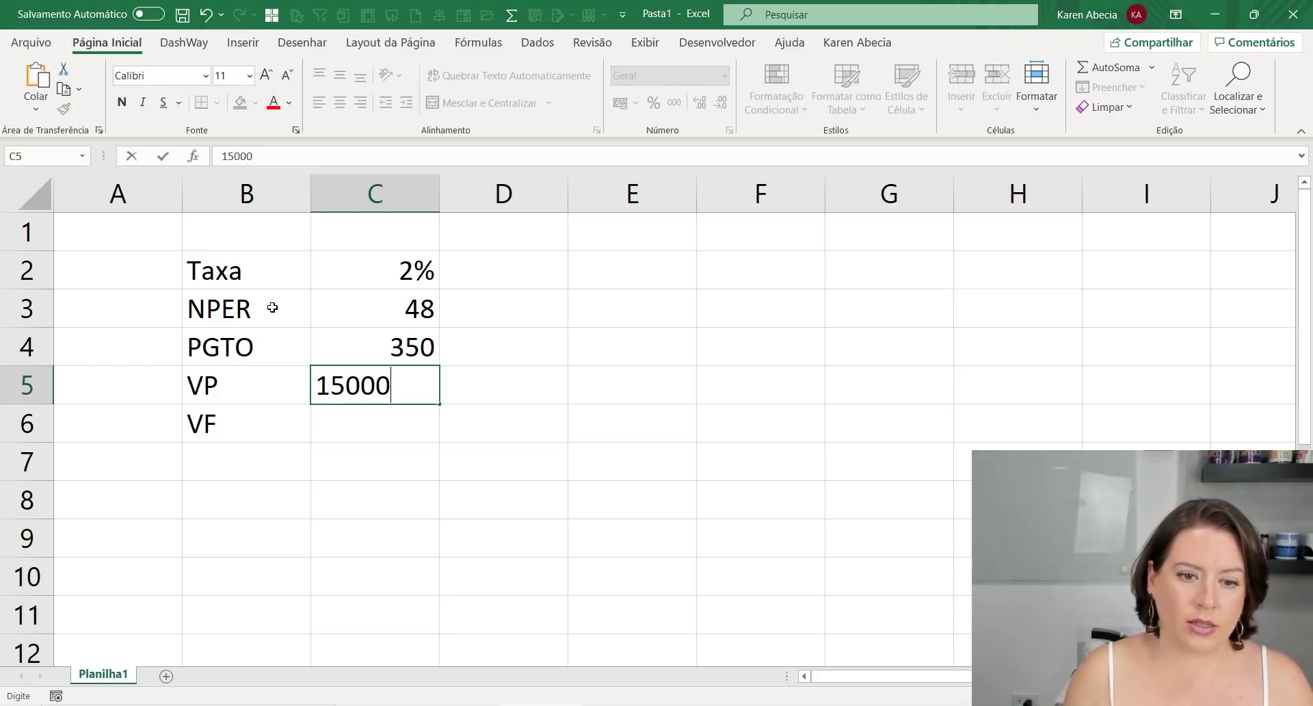
pyautogui.press('Return')
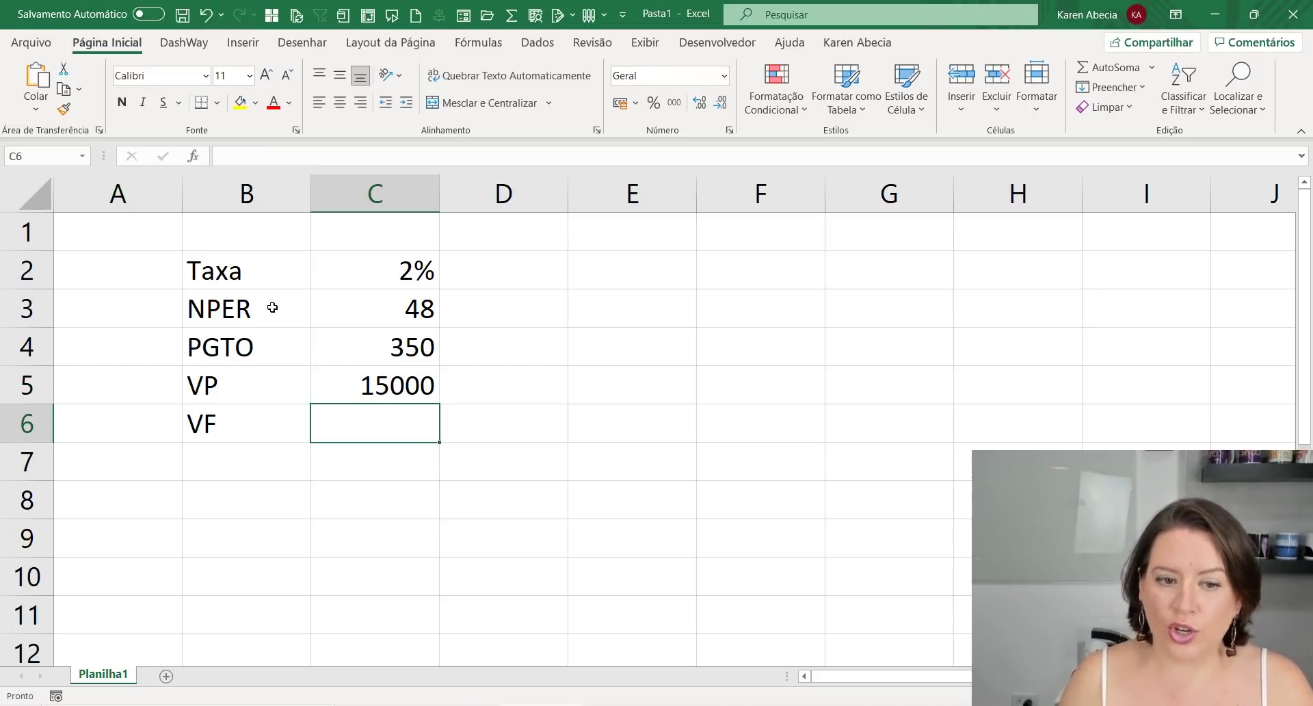
pyautogui.press('Left')
pyautogui.press('Right')
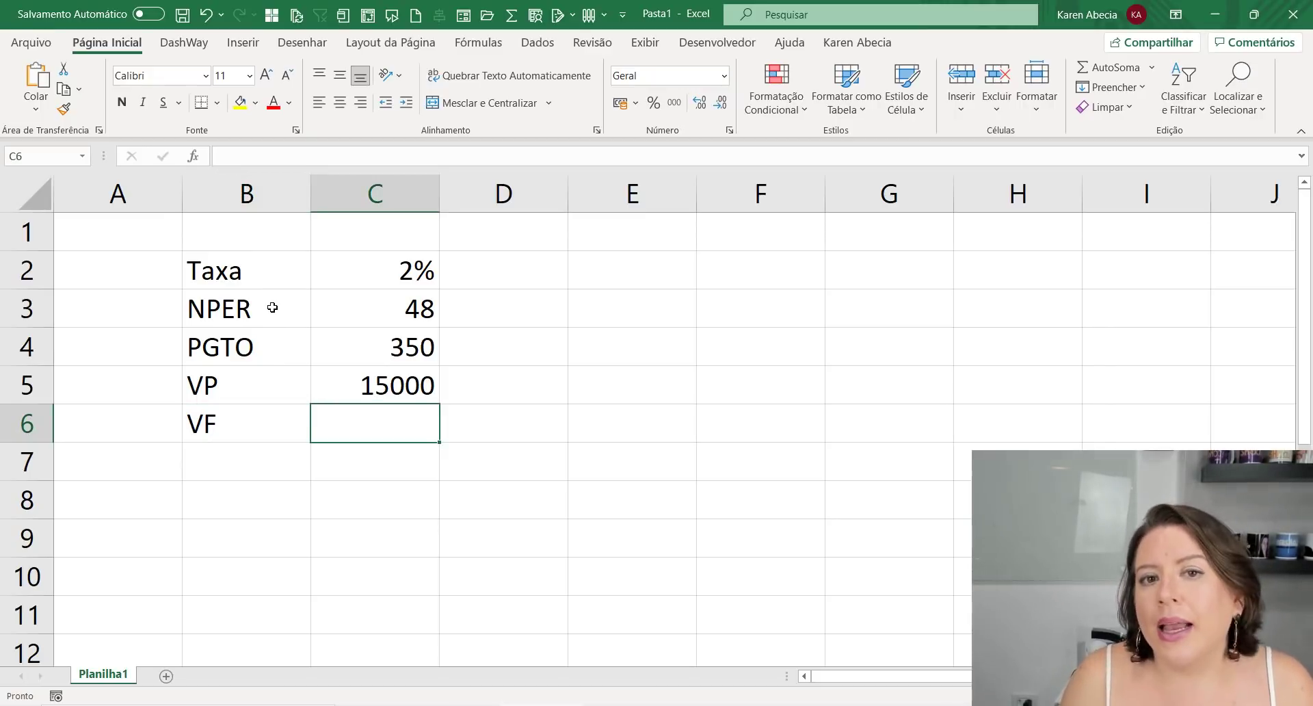
pyautogui.press('Up')
pyautogui.press('Up')
pyautogui.press('Up')
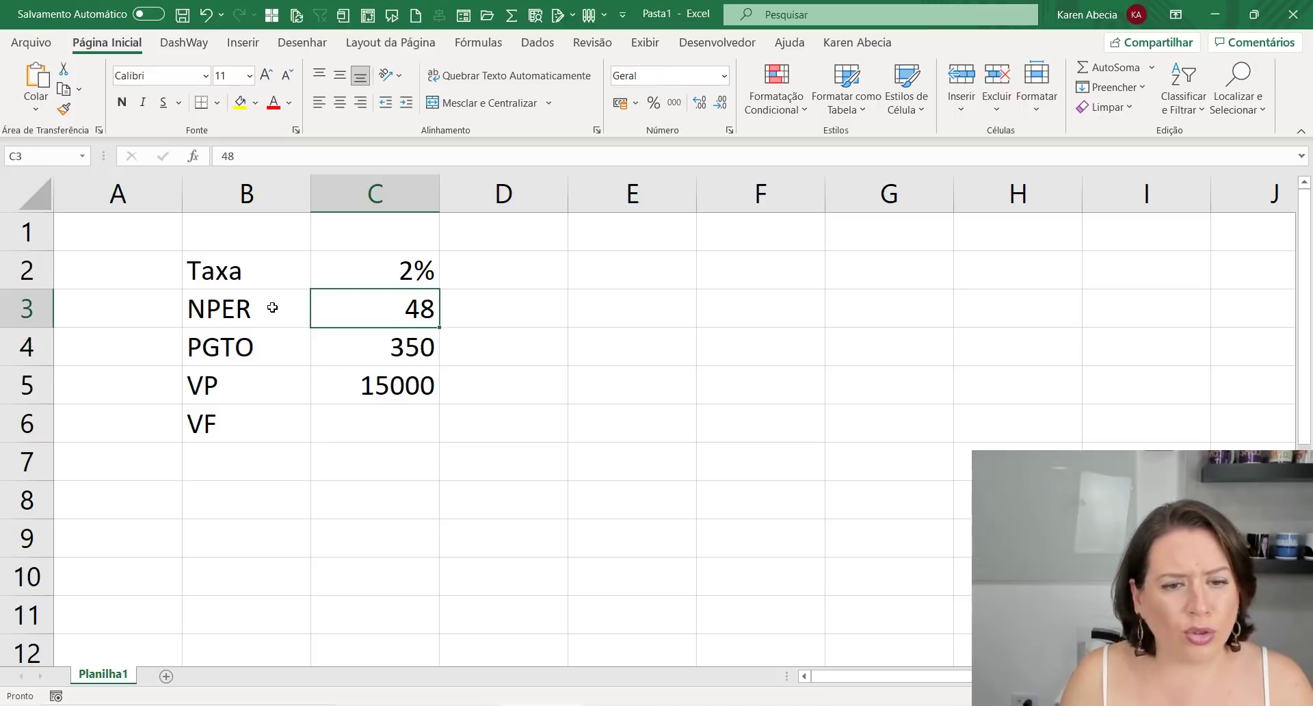
pyautogui.press('Up')
pyautogui.press('Left')
pyautogui.press('Right')
pyautogui.press('Down')
pyautogui.press('Down')
pyautogui.press('Down')
pyautogui.press('Down')
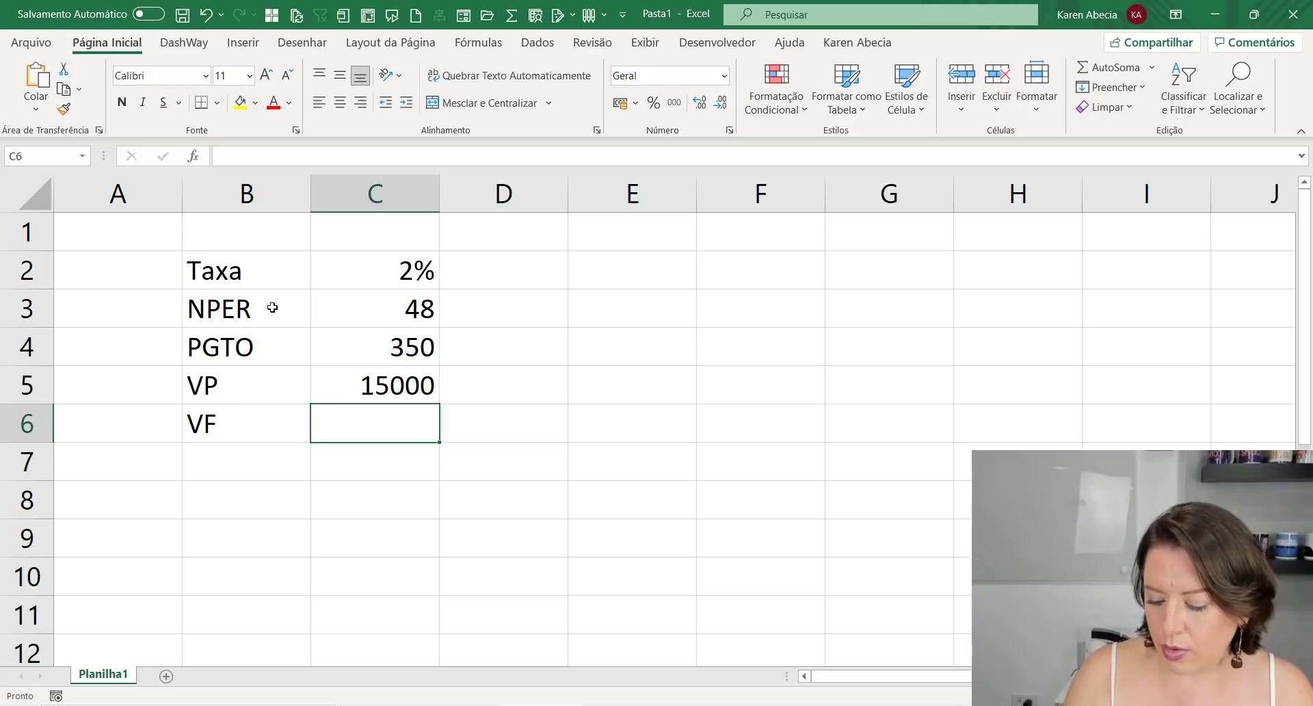
# Enter 40000 as the VF value in C6 and select the loan table B2:C6
pyautogui.write('400')
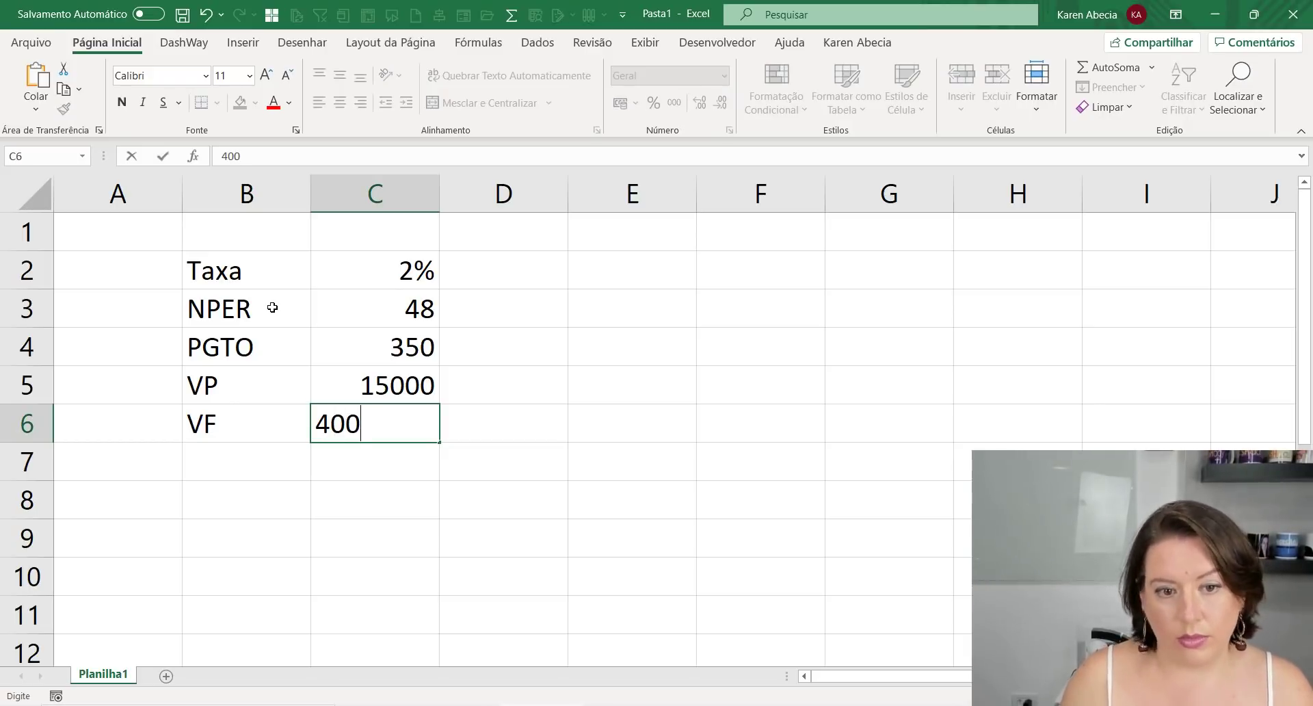
pyautogui.write('00')
pyautogui.press('Return')
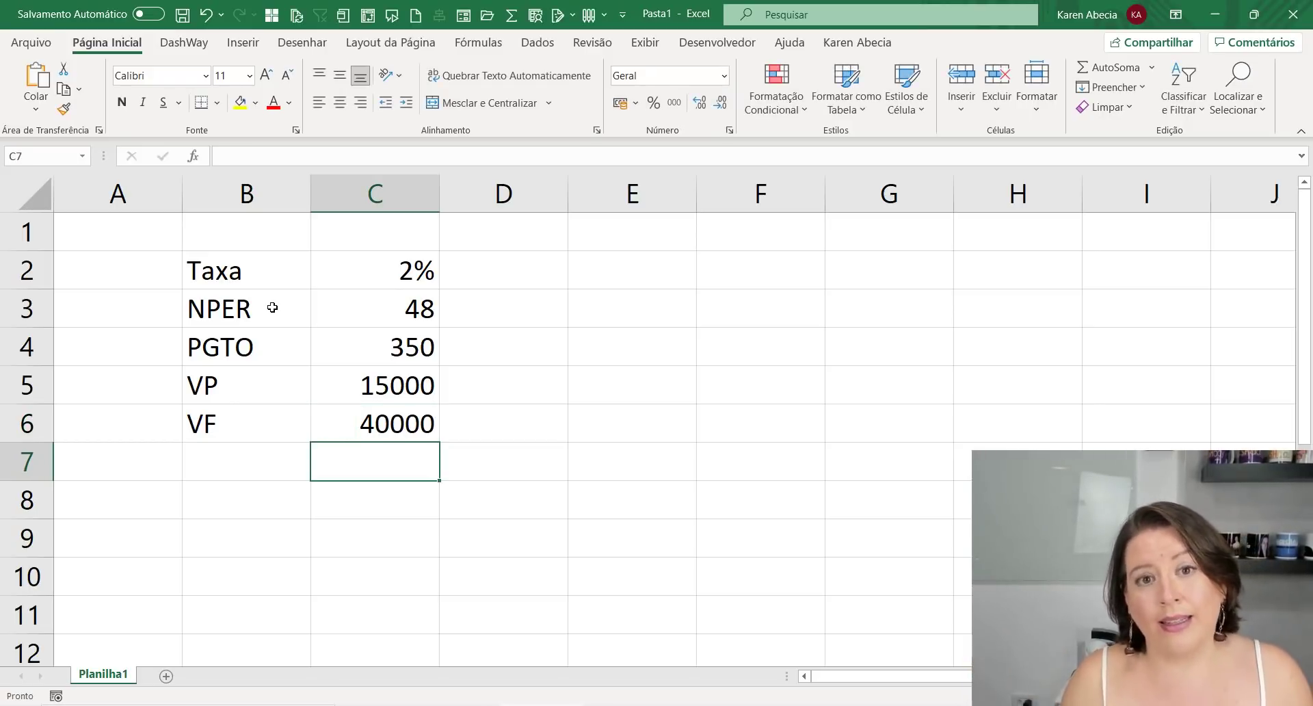
pyautogui.click(468, 433)
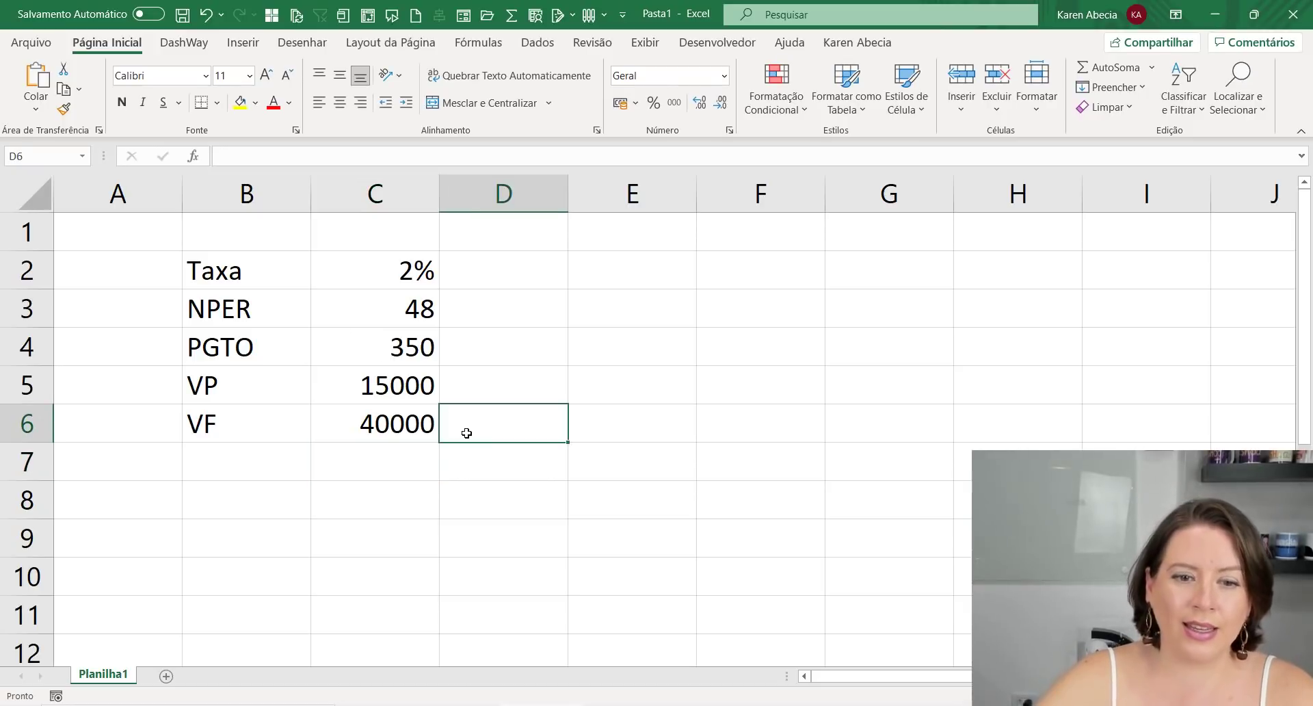
pyautogui.moveTo(217, 274); pyautogui.dragTo(322, 437)
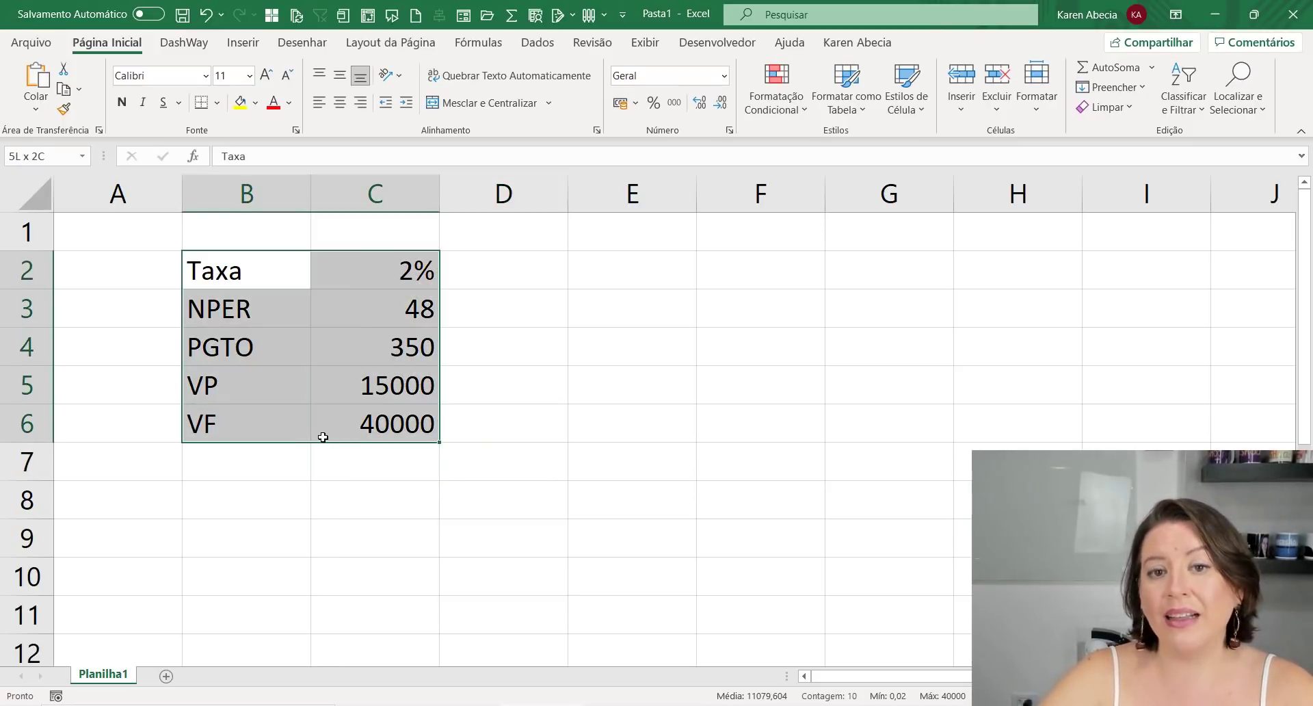
pyautogui.moveTo(273, 266); pyautogui.dragTo(255, 431)
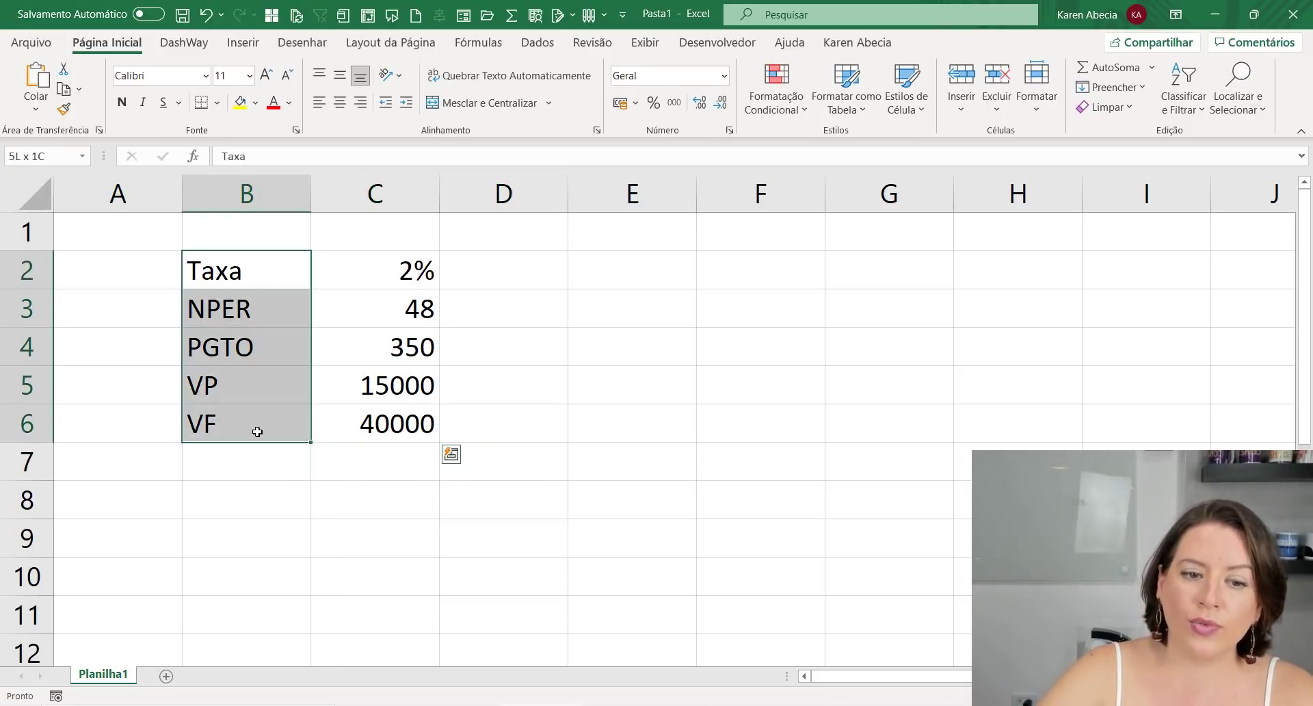
pyautogui.click(402, 240)
# Clear the values in C2:C6 by filling the blank cell C1 down over them
pyautogui.moveTo(439, 254); pyautogui.dragTo(398, 445)
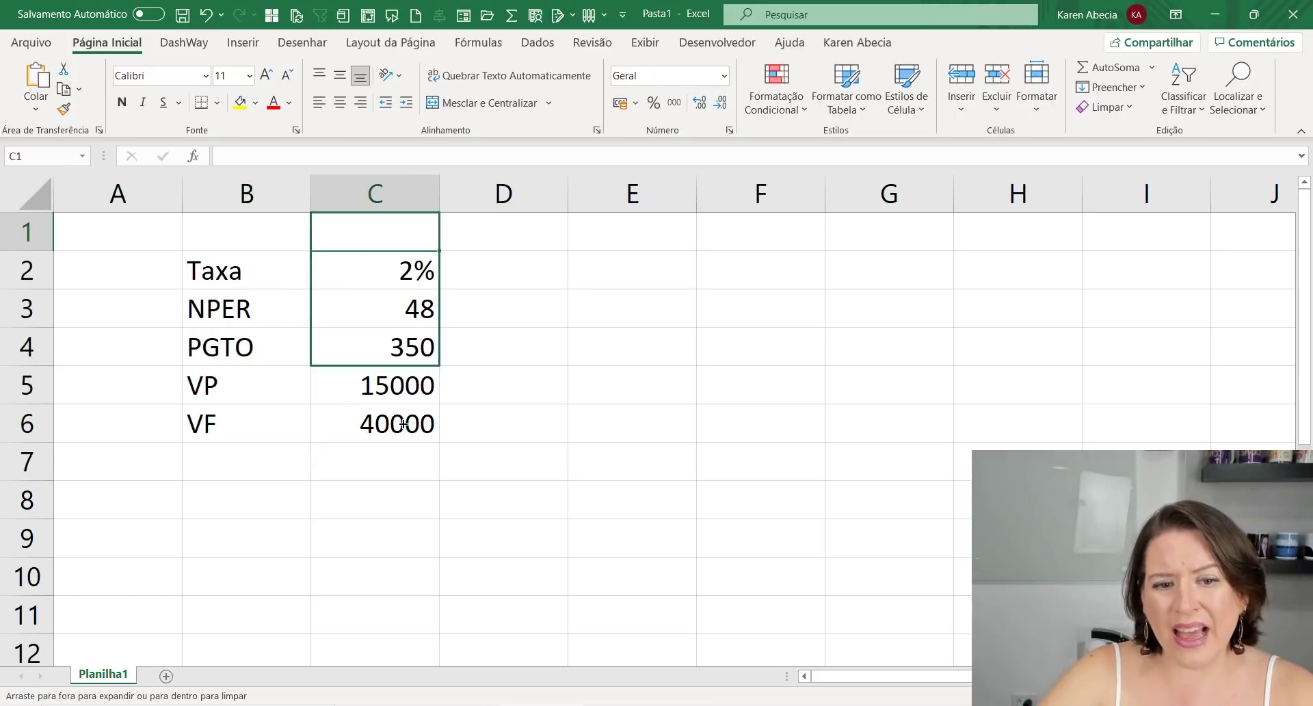
pyautogui.click(387, 473)
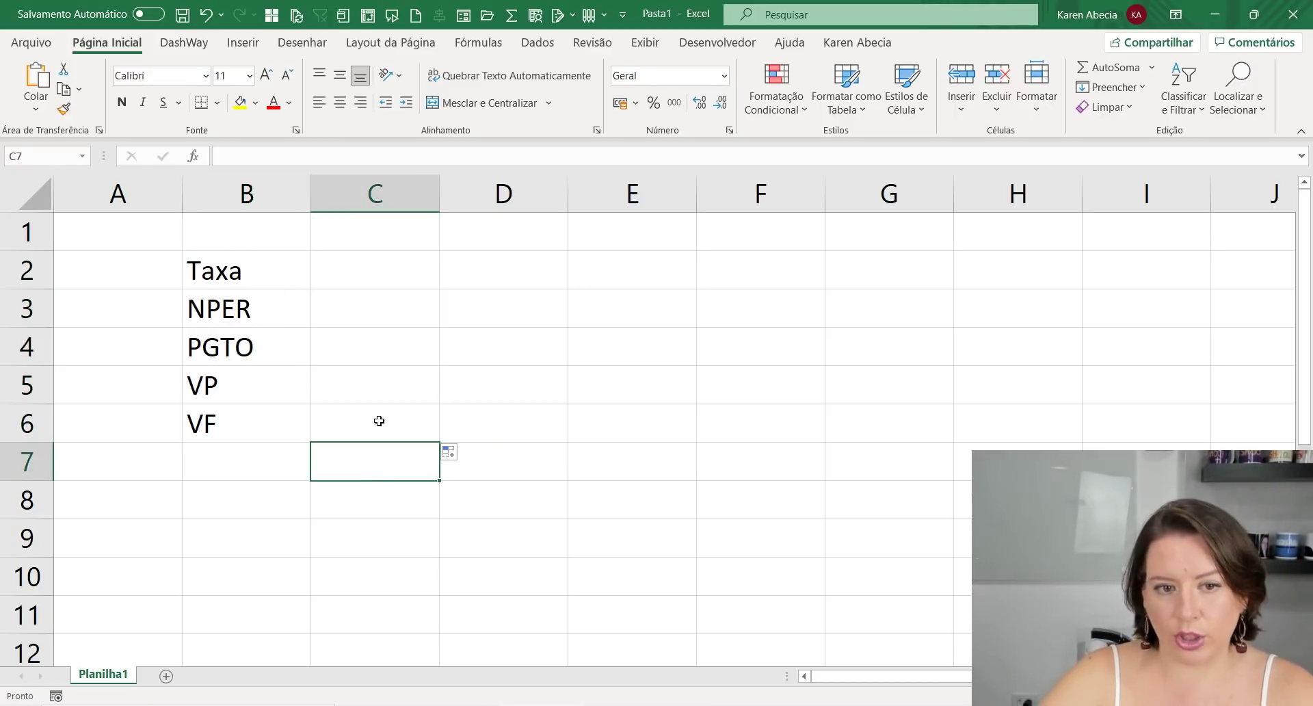
pyautogui.click(372, 270)
pyautogui.click(271, 273)
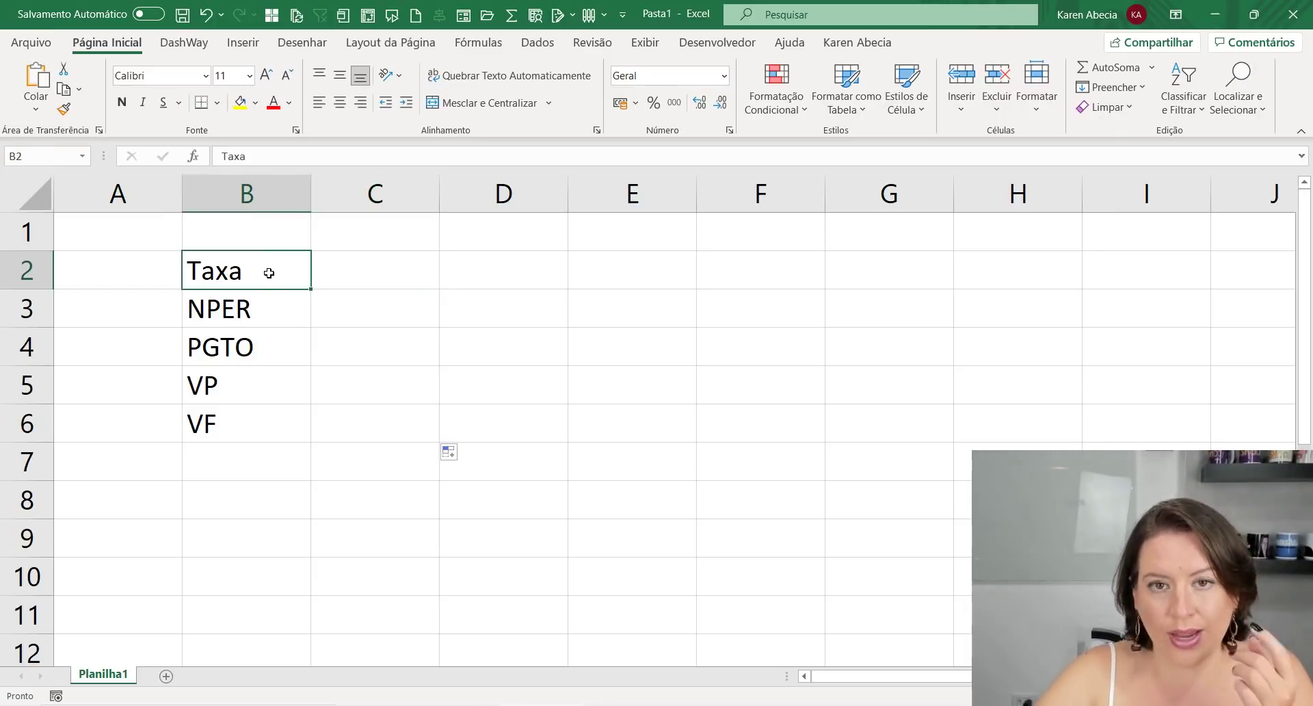
pyautogui.click(267, 305)
pyautogui.click(263, 361)
pyautogui.click(260, 385)
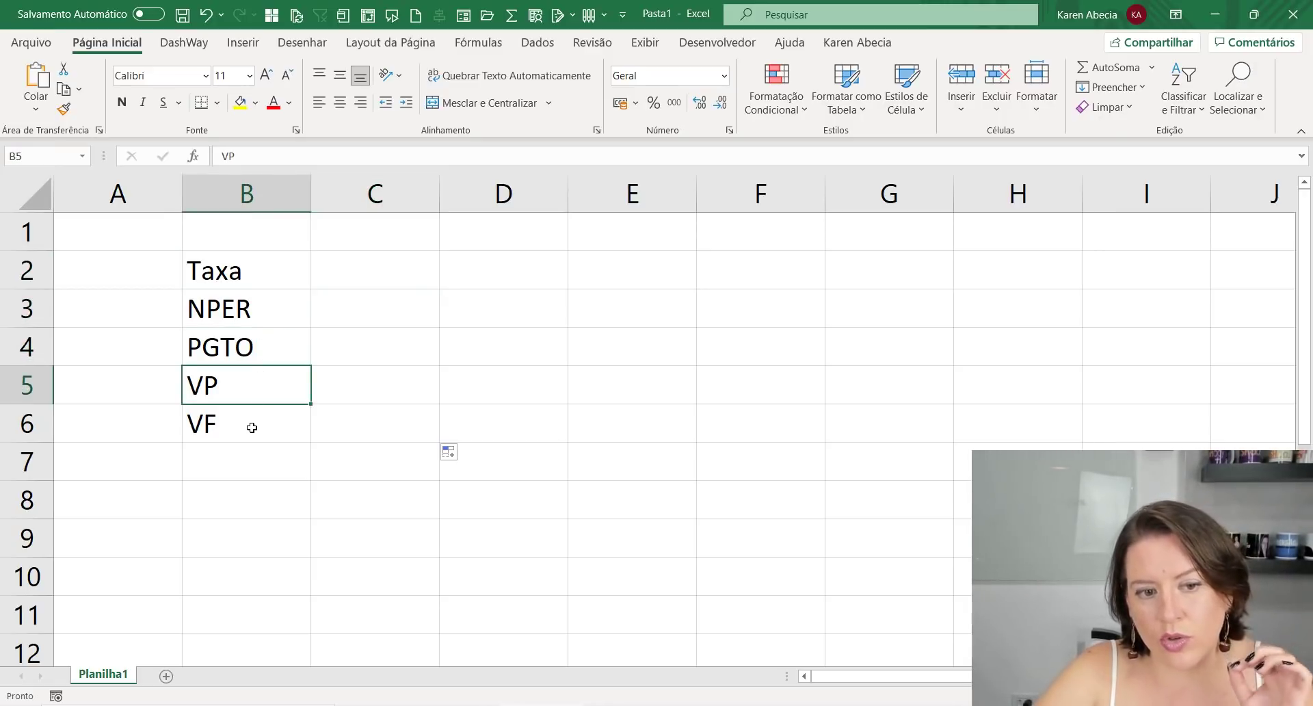
pyautogui.click(251, 429)
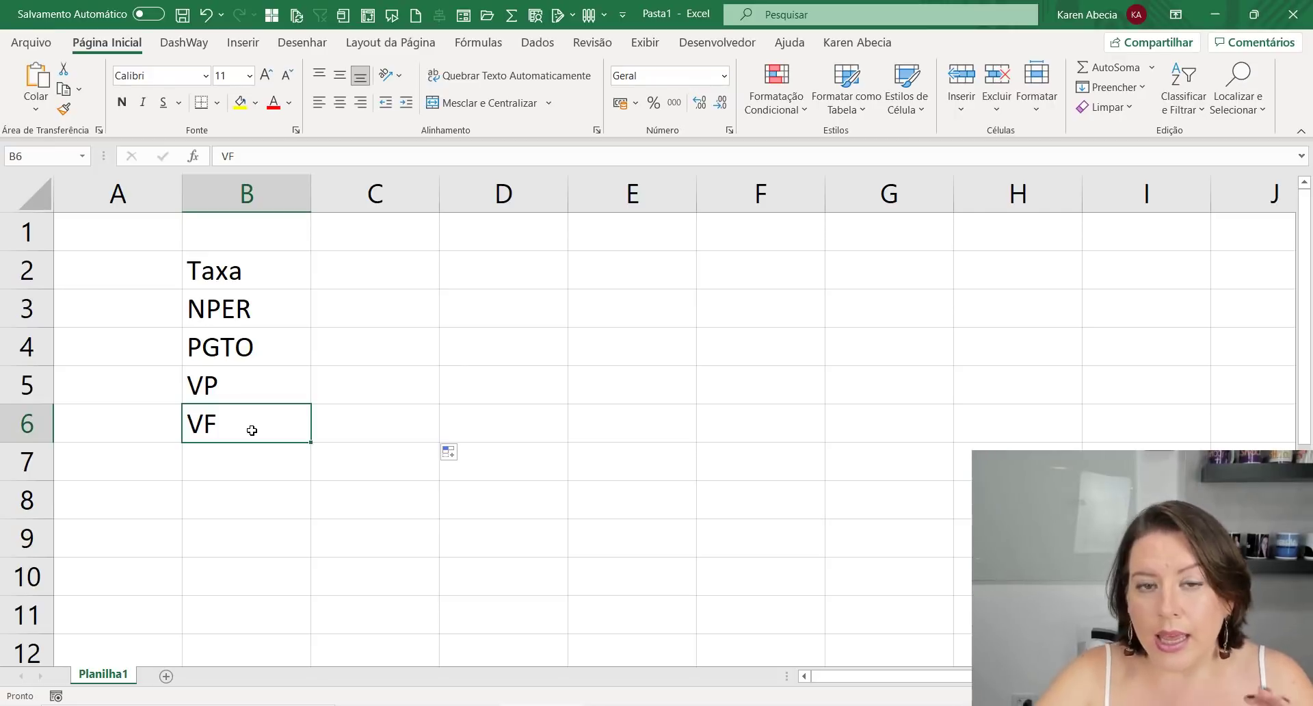
pyautogui.moveTo(240, 287); pyautogui.dragTo(248, 408)
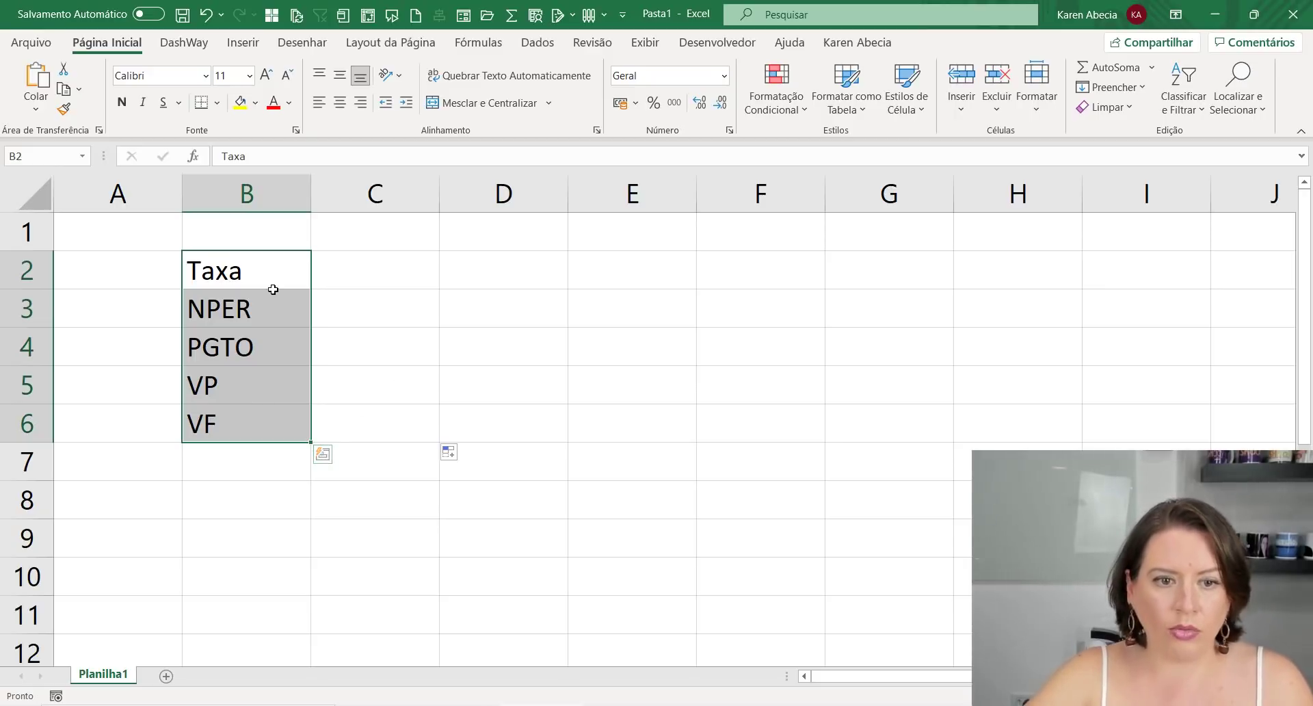
# Add an 'argumentos' heading in B1, autofit column B, and move B1:B6 down one row
pyautogui.click(238, 232)
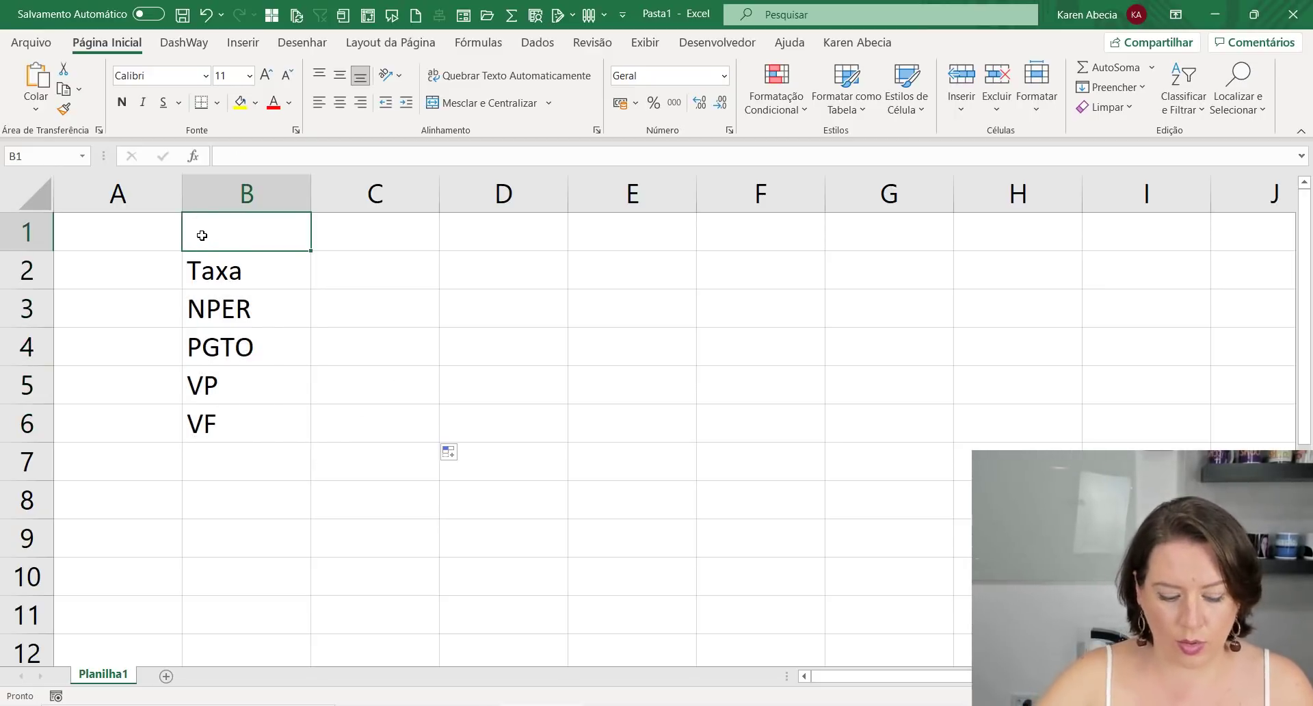
pyautogui.write('arg')
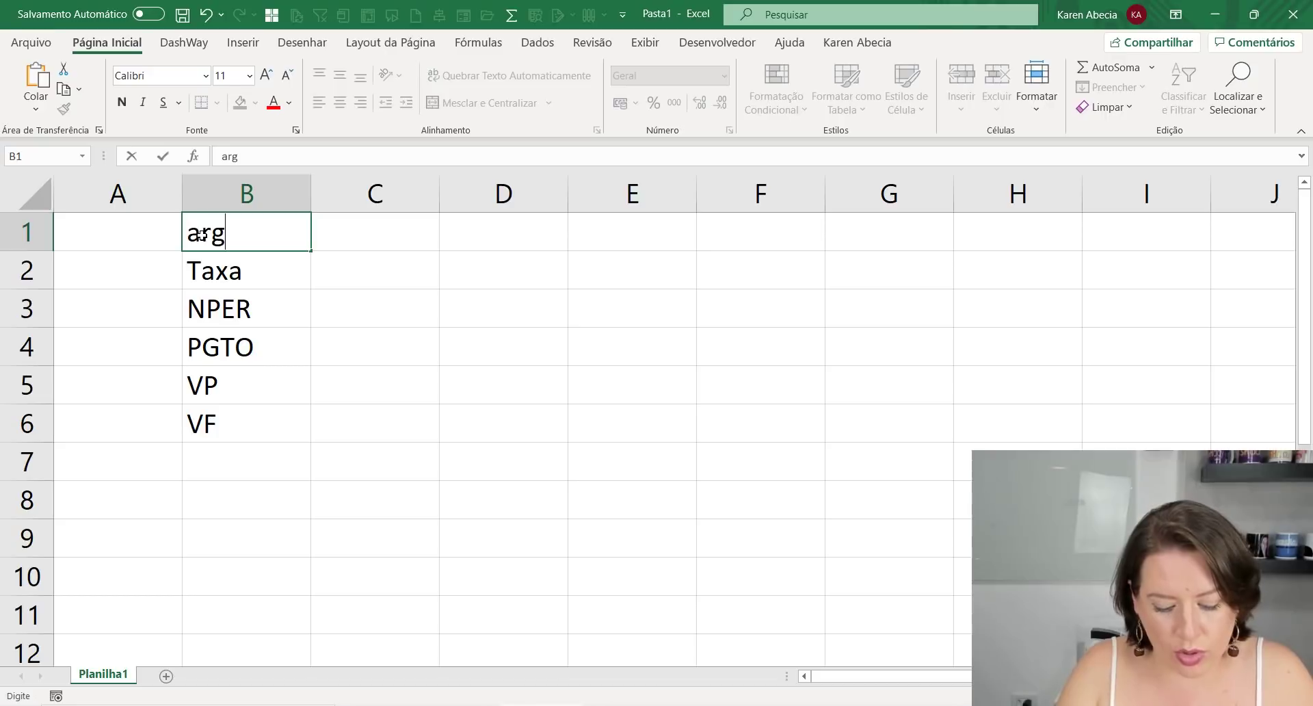
pyautogui.write('umentos')
pyautogui.press('Return')
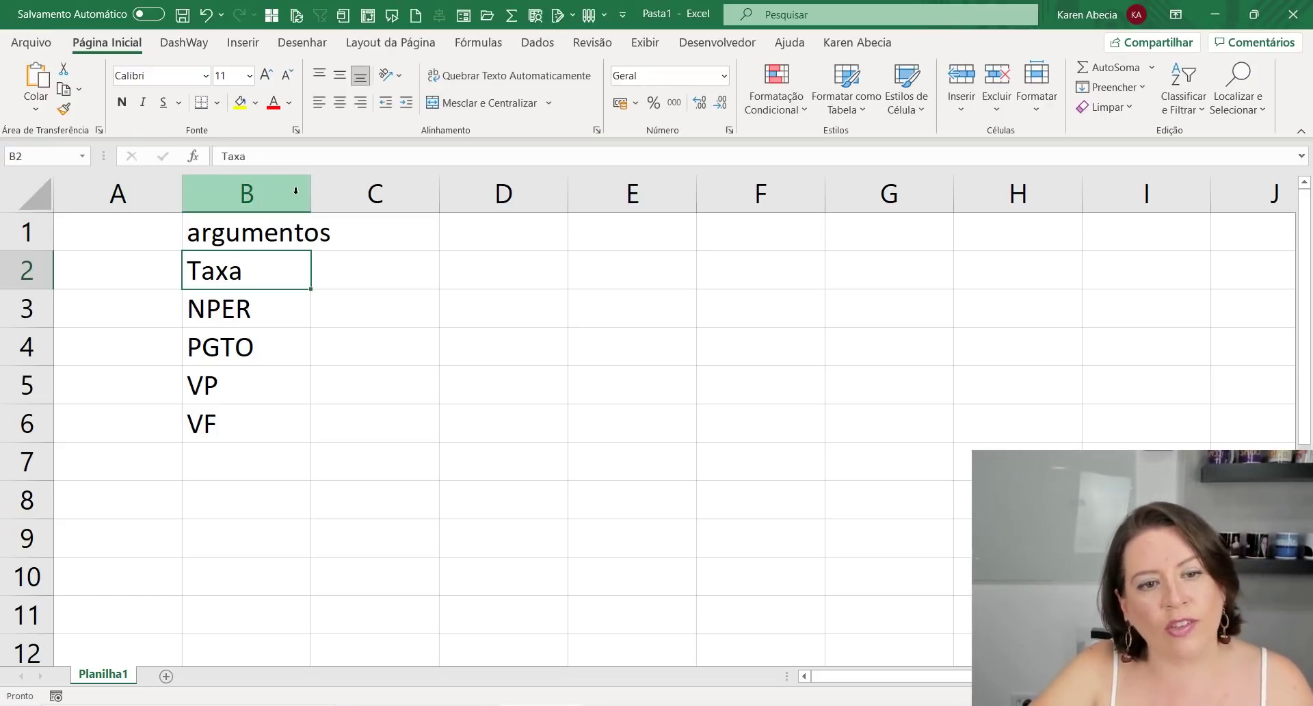
pyautogui.doubleClick(310, 194)
pyautogui.moveTo(311, 244); pyautogui.dragTo(251, 468)
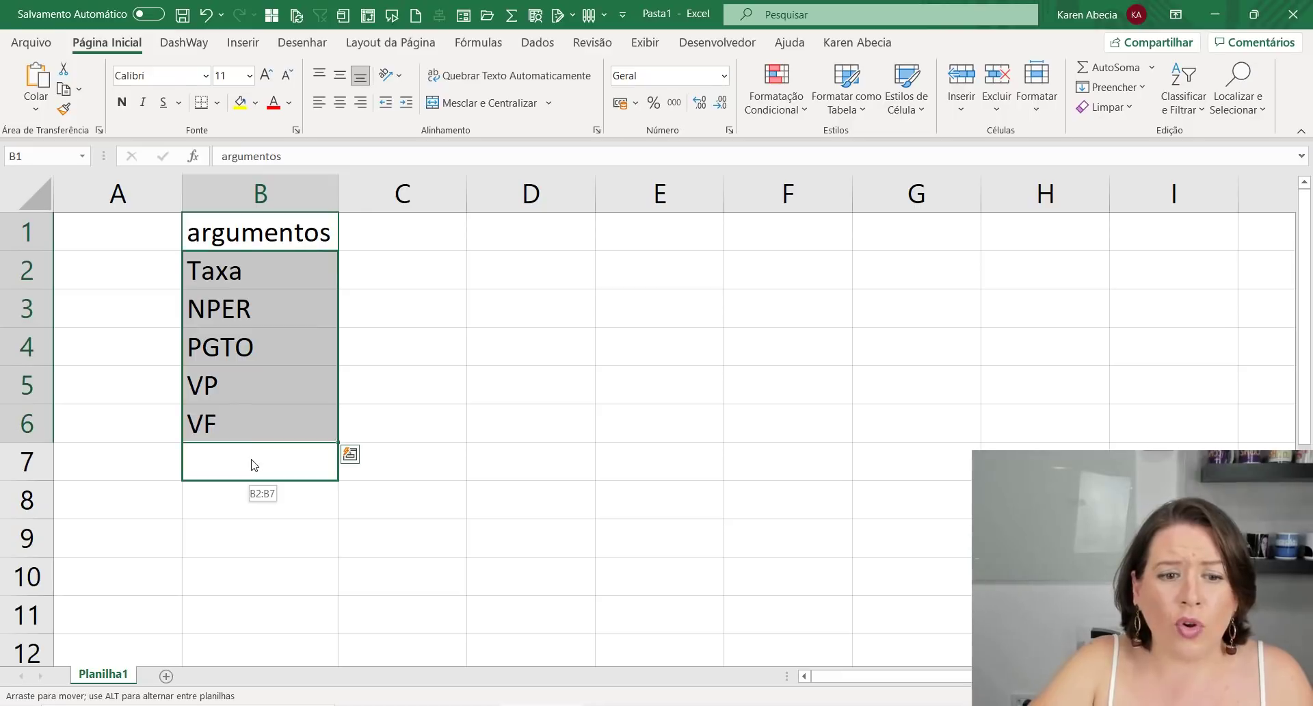
pyautogui.click(376, 416)
pyautogui.click(393, 293)
pyautogui.click(531, 276)
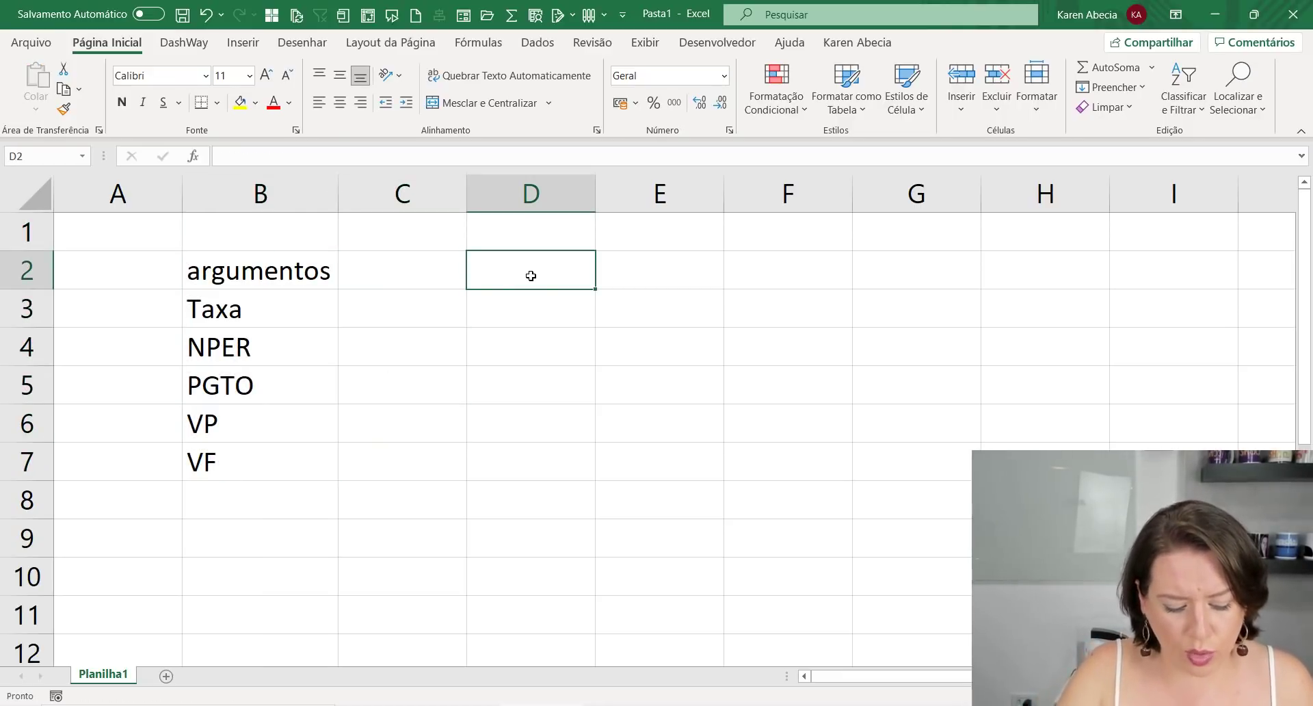
# Type the Carro heading with 'Parcelas de' below it in D3, autofitting column D
pyautogui.write('Carr')
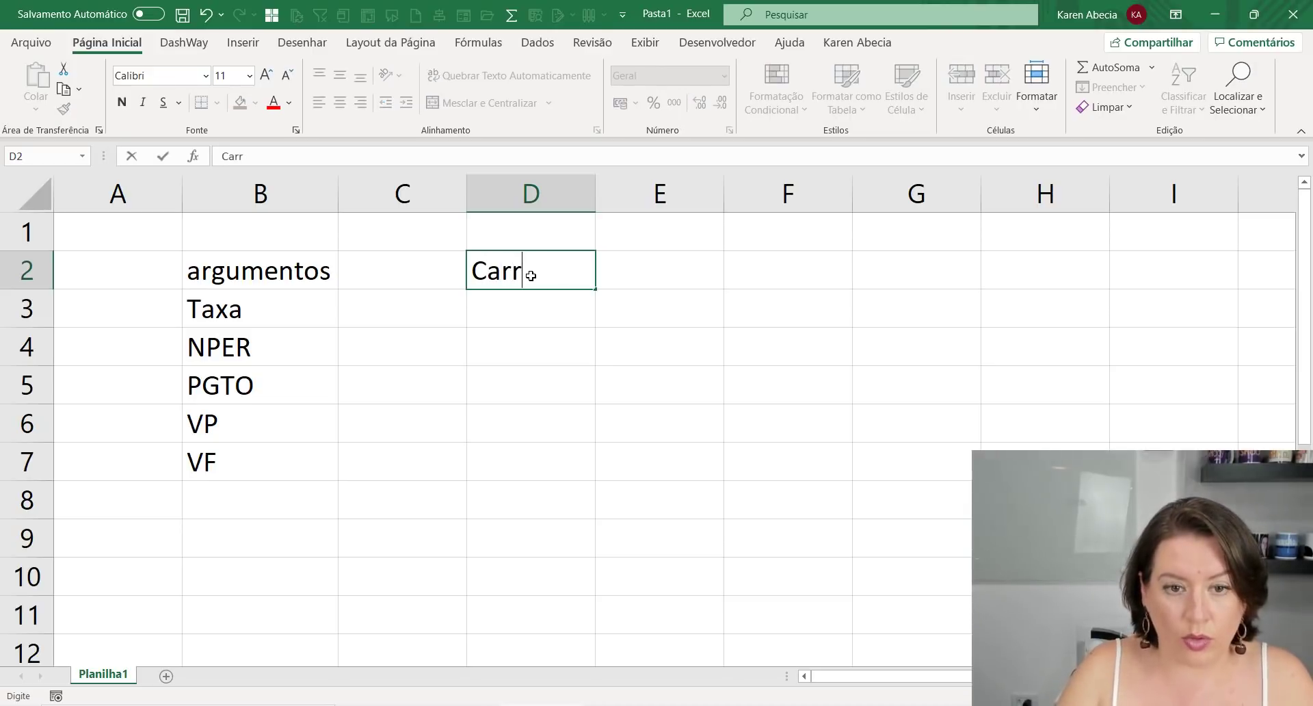
pyautogui.write('o')
pyautogui.press('Return')
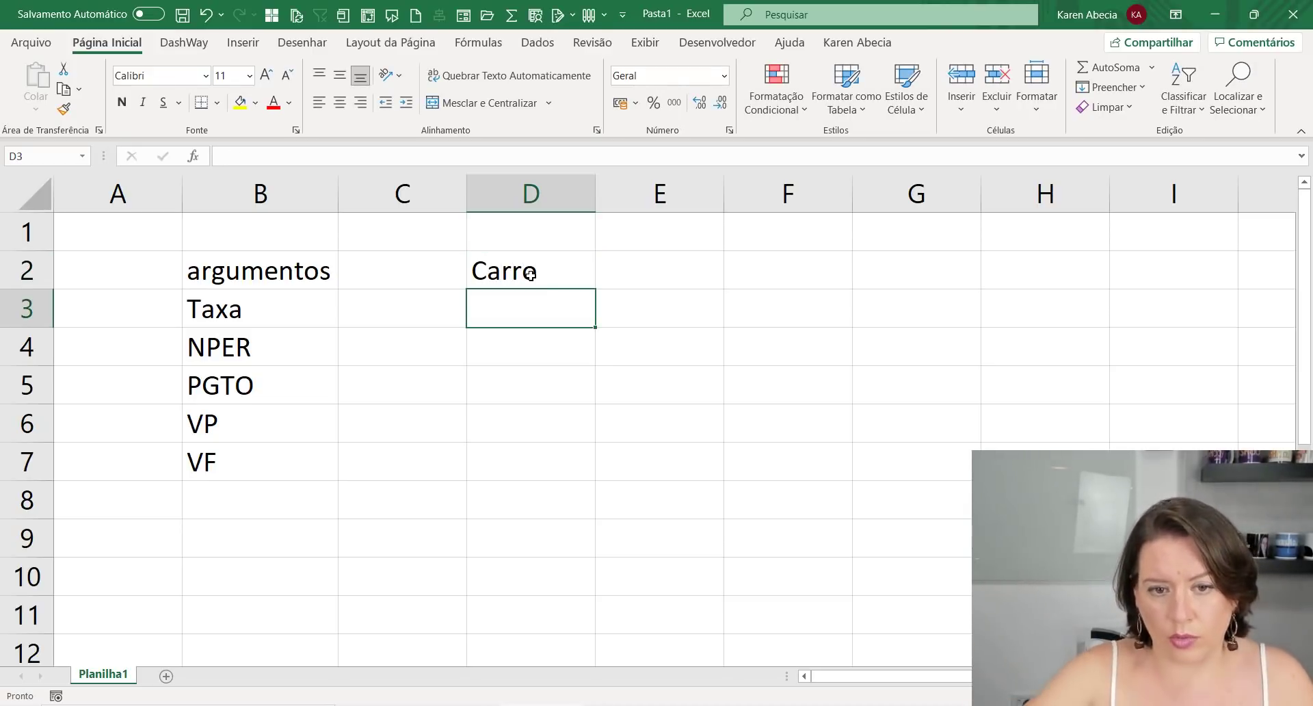
pyautogui.click(543, 279)
pyautogui.click(614, 301)
pyautogui.click(622, 277)
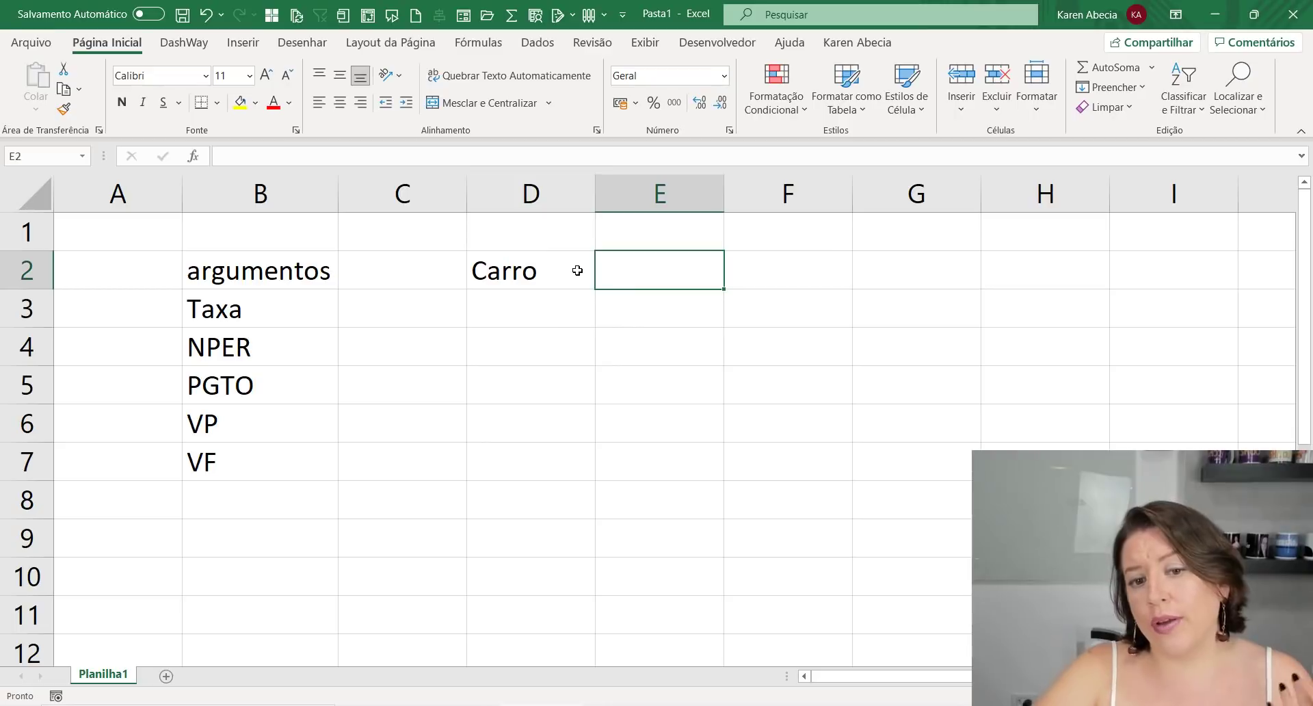
pyautogui.click(580, 275)
pyautogui.click(574, 307)
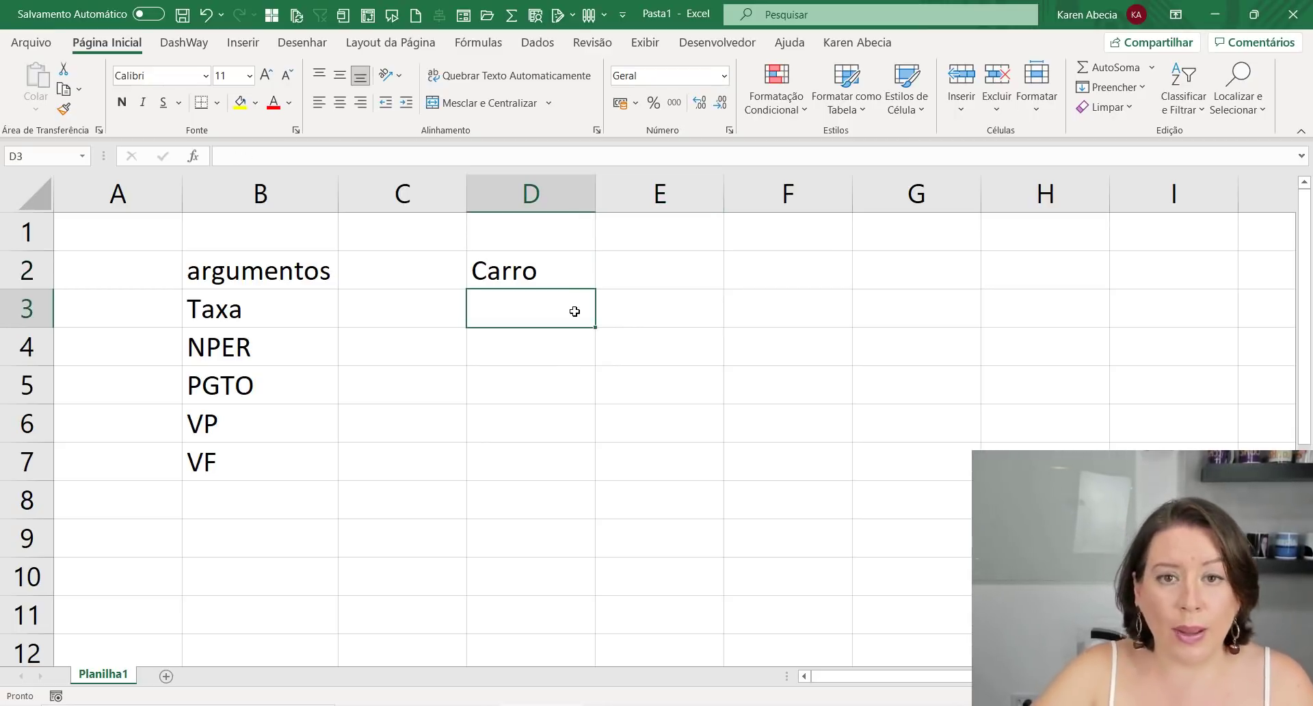
pyautogui.write('Parce')
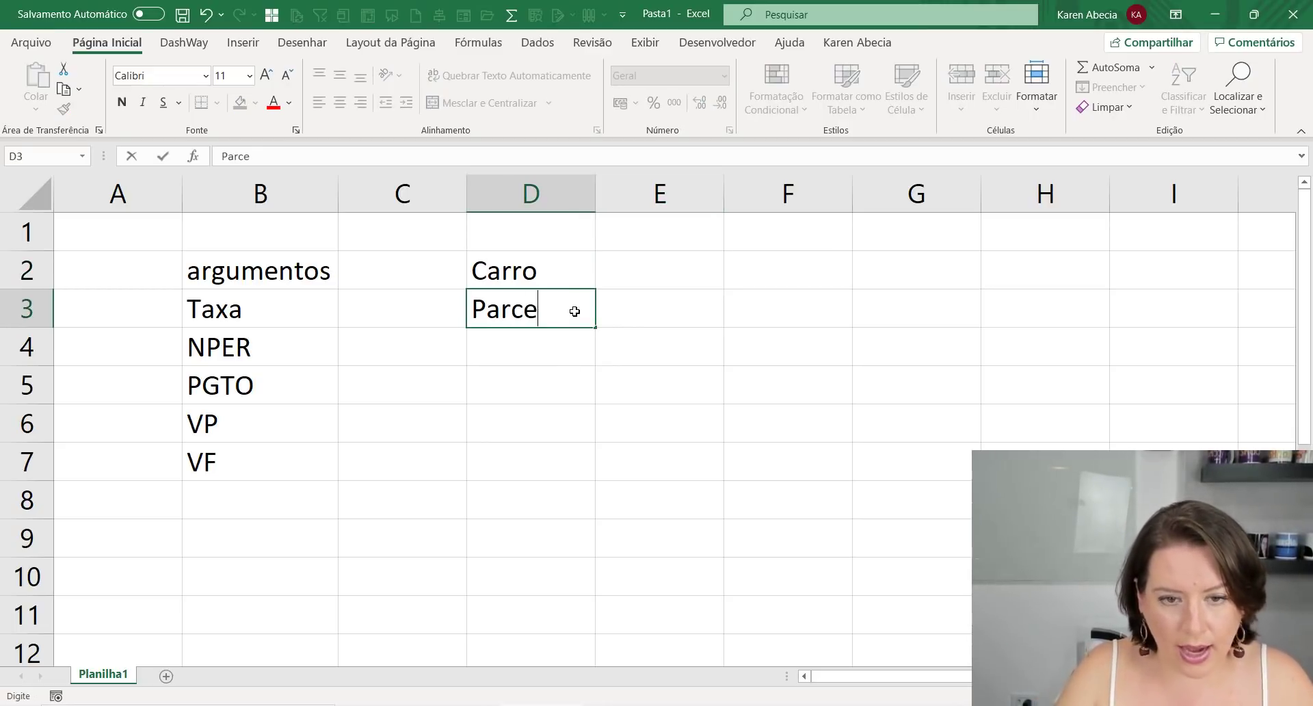
pyautogui.write('las de')
pyautogui.press('Return')
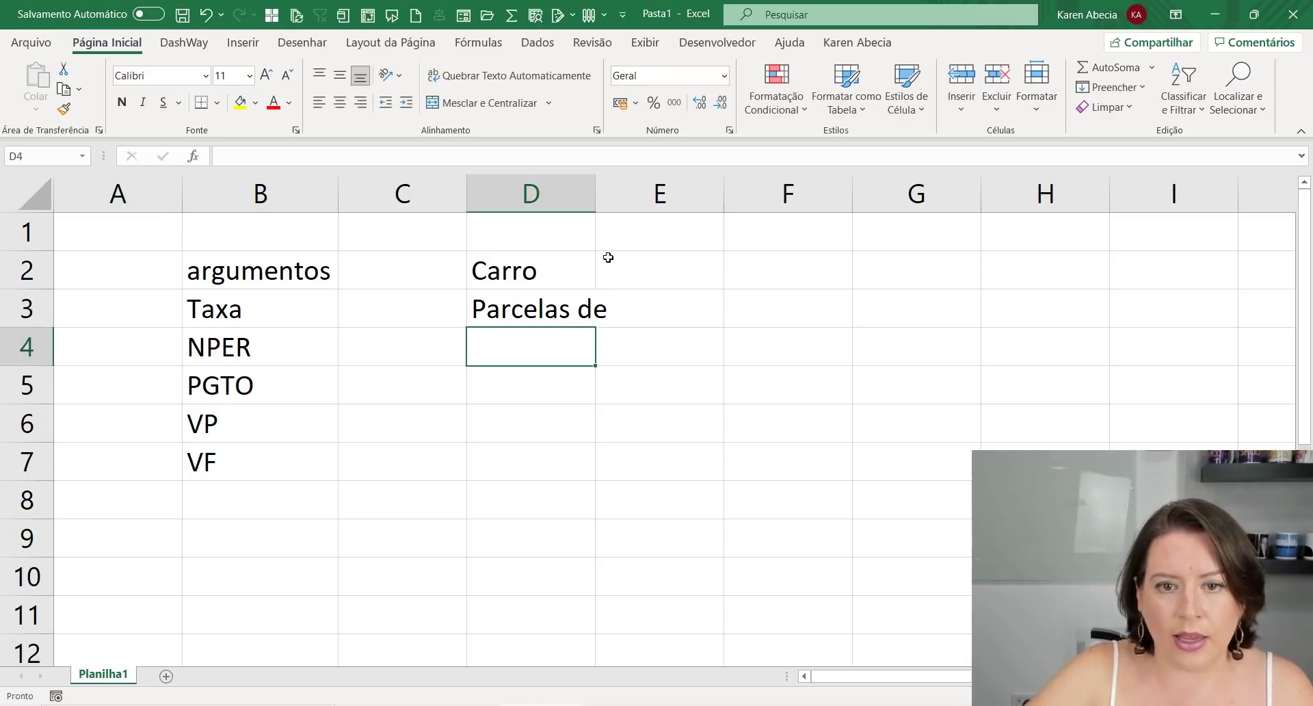
pyautogui.doubleClick(595, 193)
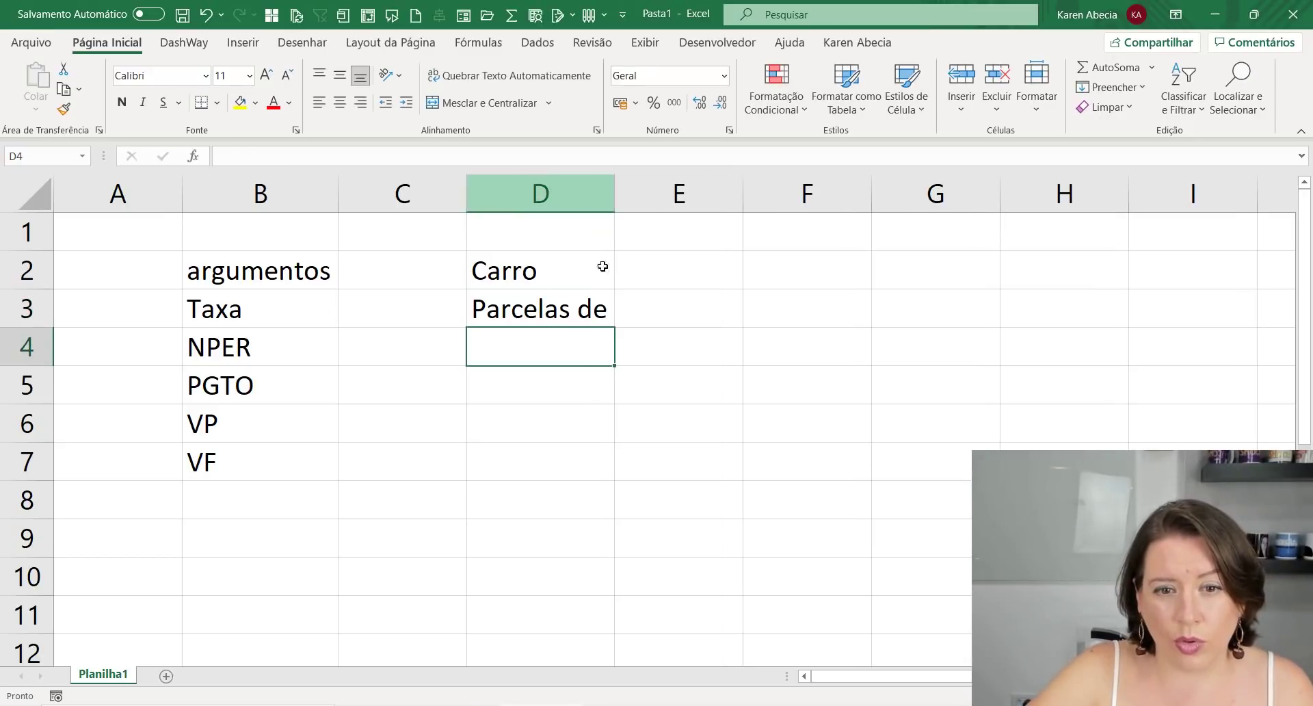
# Enter 500 in E3 and format it as currency, R$ 500,00
pyautogui.click(629, 322)
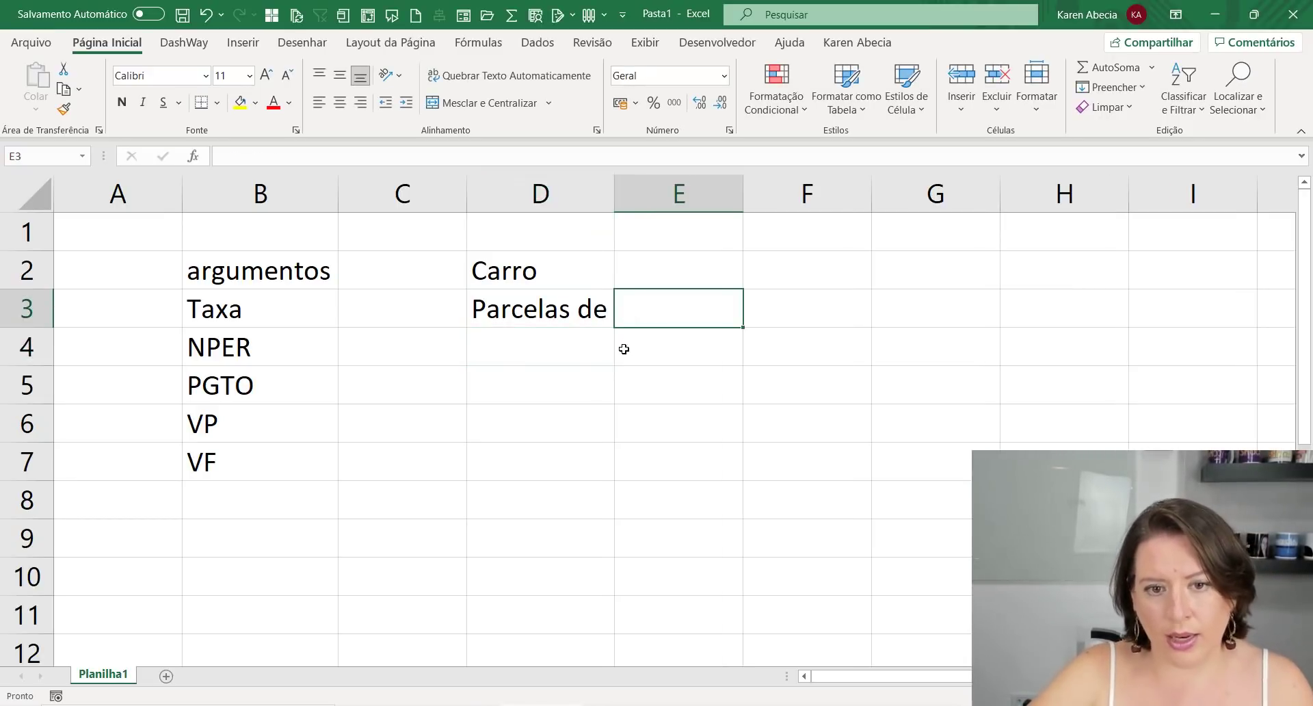
pyautogui.press('Left')
pyautogui.click(677, 322)
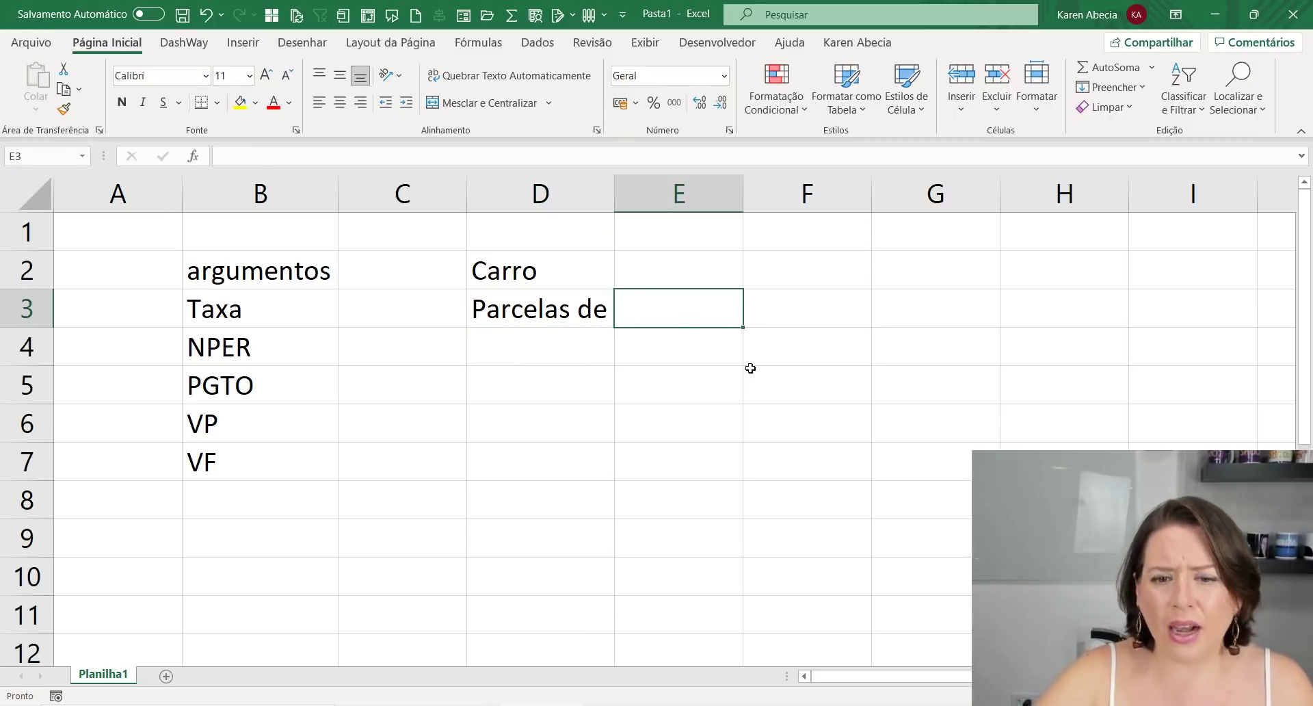
pyautogui.write('500')
pyautogui.press('Return')
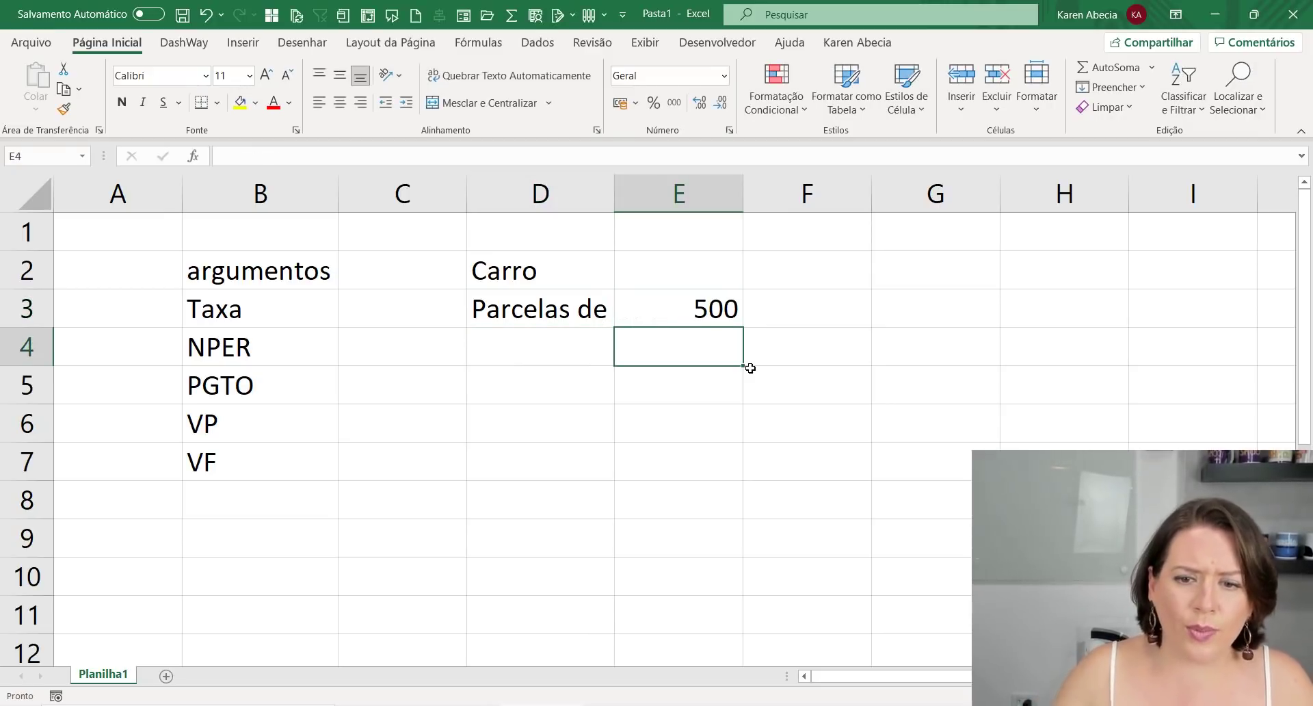
pyautogui.click(699, 305)
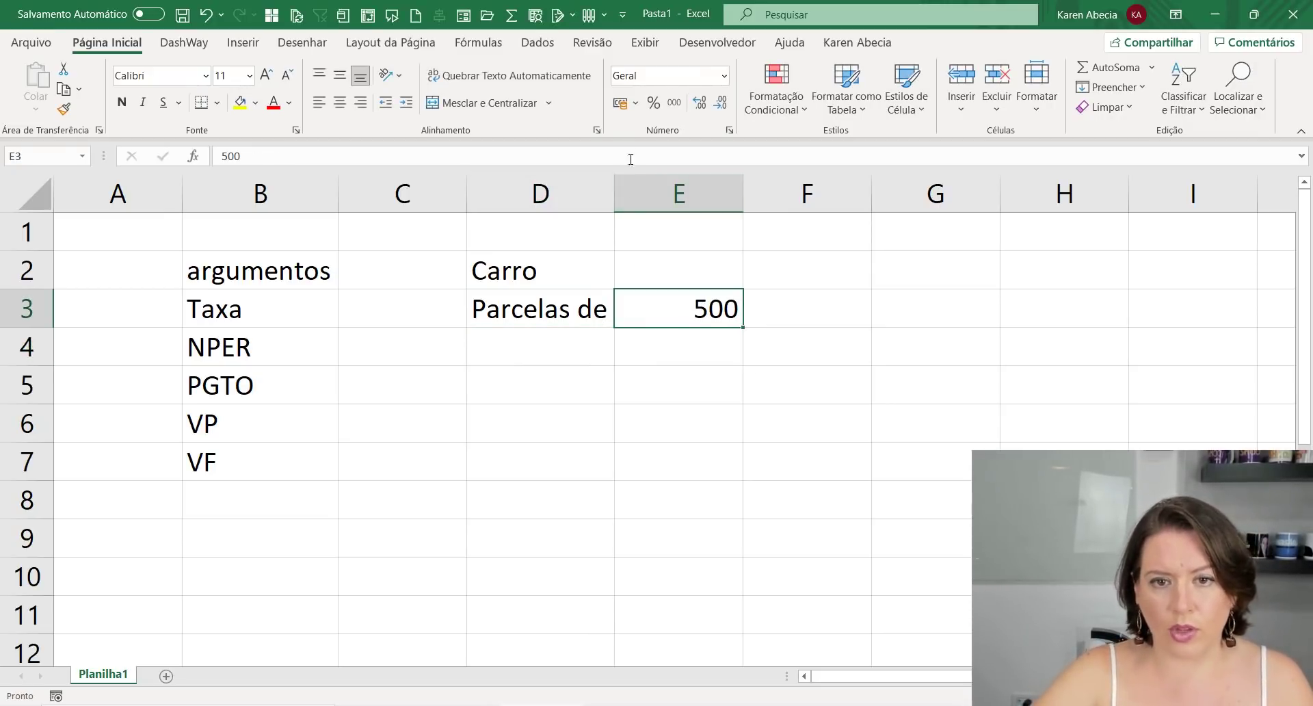
pyautogui.click(622, 111)
pyautogui.click(691, 355)
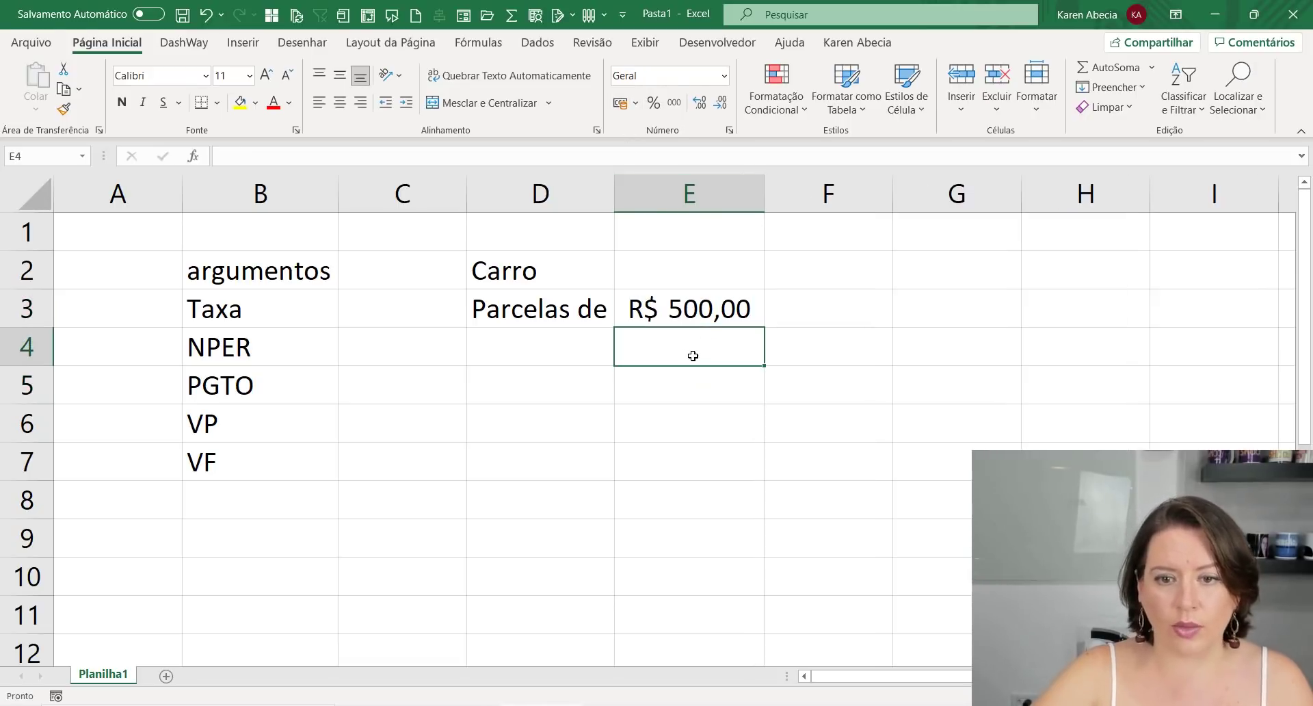
pyautogui.click(589, 357)
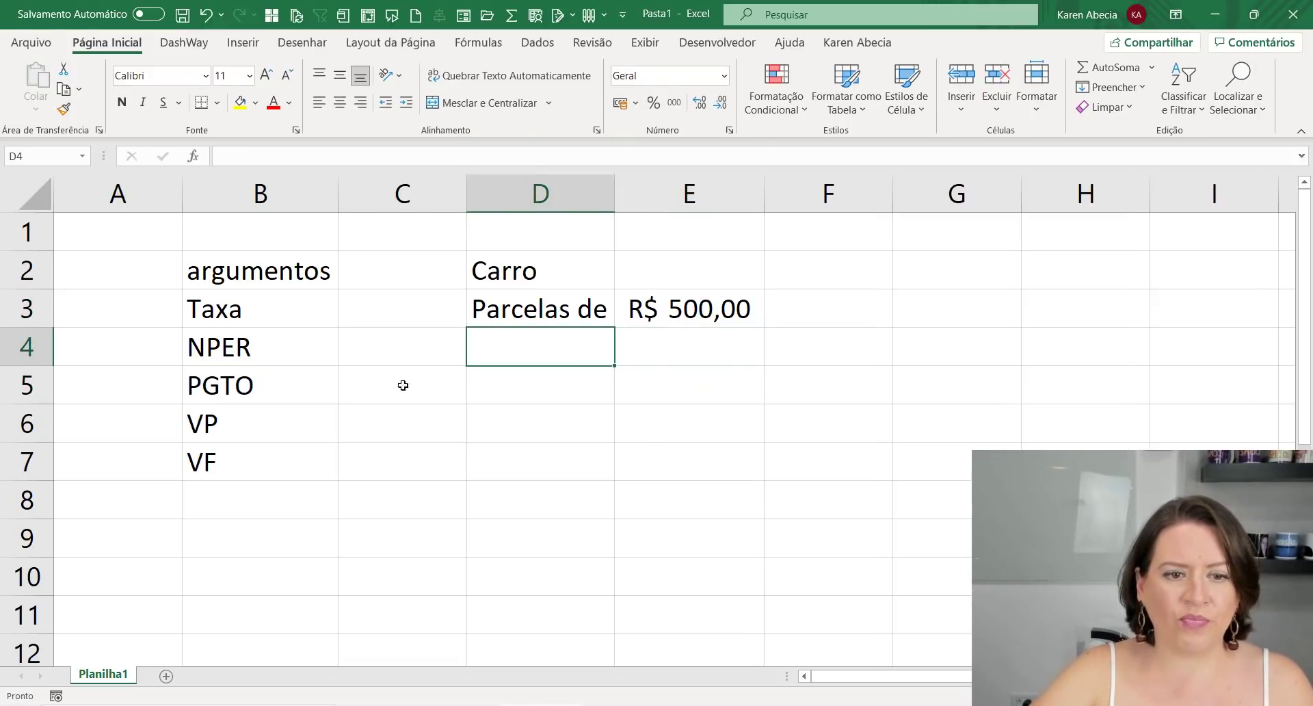
# Add the 'em até' label in D4 with 60 months in E4
pyautogui.click(295, 353)
pyautogui.click(513, 354)
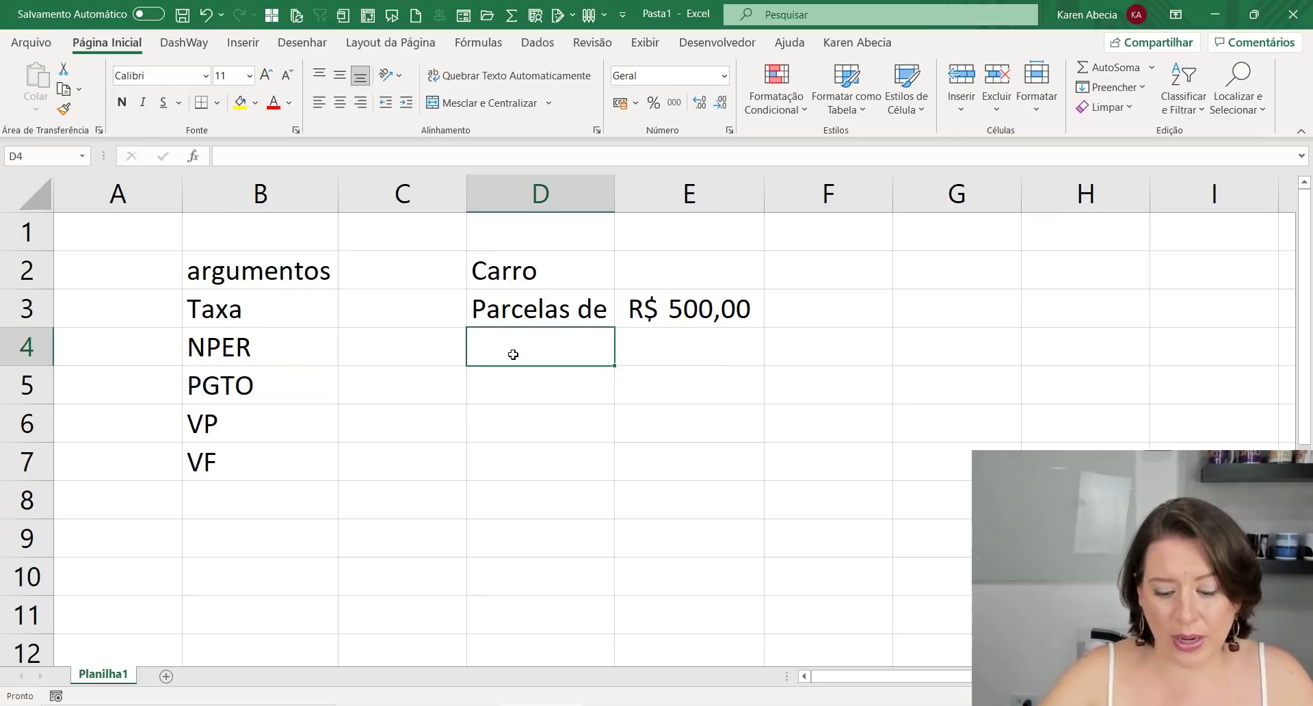
pyautogui.write('em a')
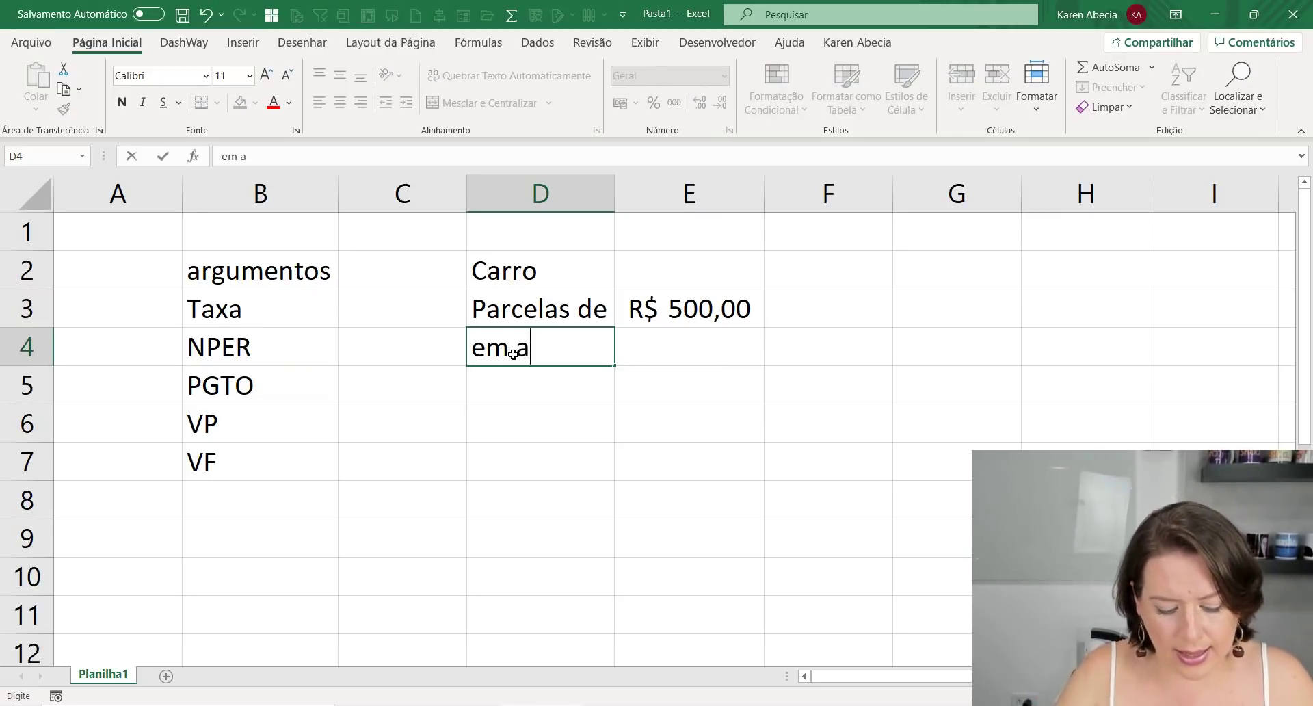
pyautogui.write('té')
pyautogui.press('Return')
pyautogui.press('Up')
pyautogui.press('Right')
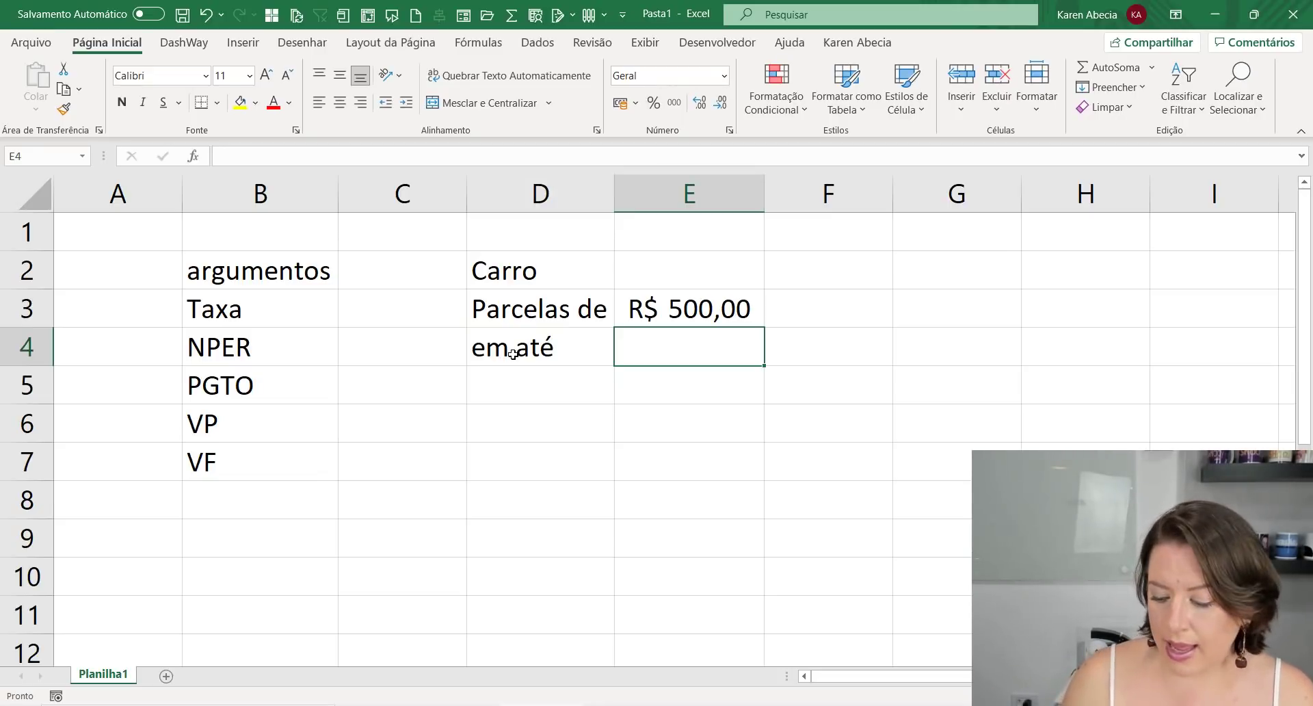
pyautogui.write('60')
pyautogui.press('Return')
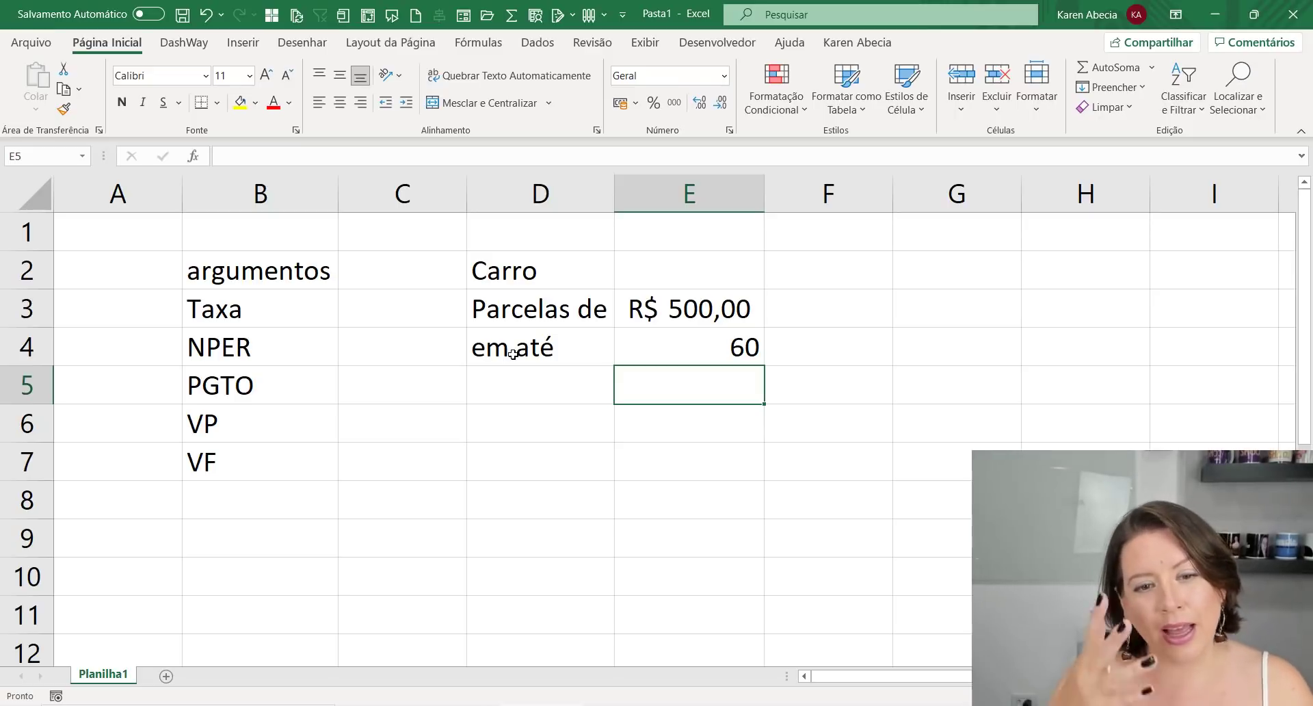
# Change the installment value in E3 to 499
pyautogui.press('Up')
pyautogui.press('Up')
pyautogui.press('Left')
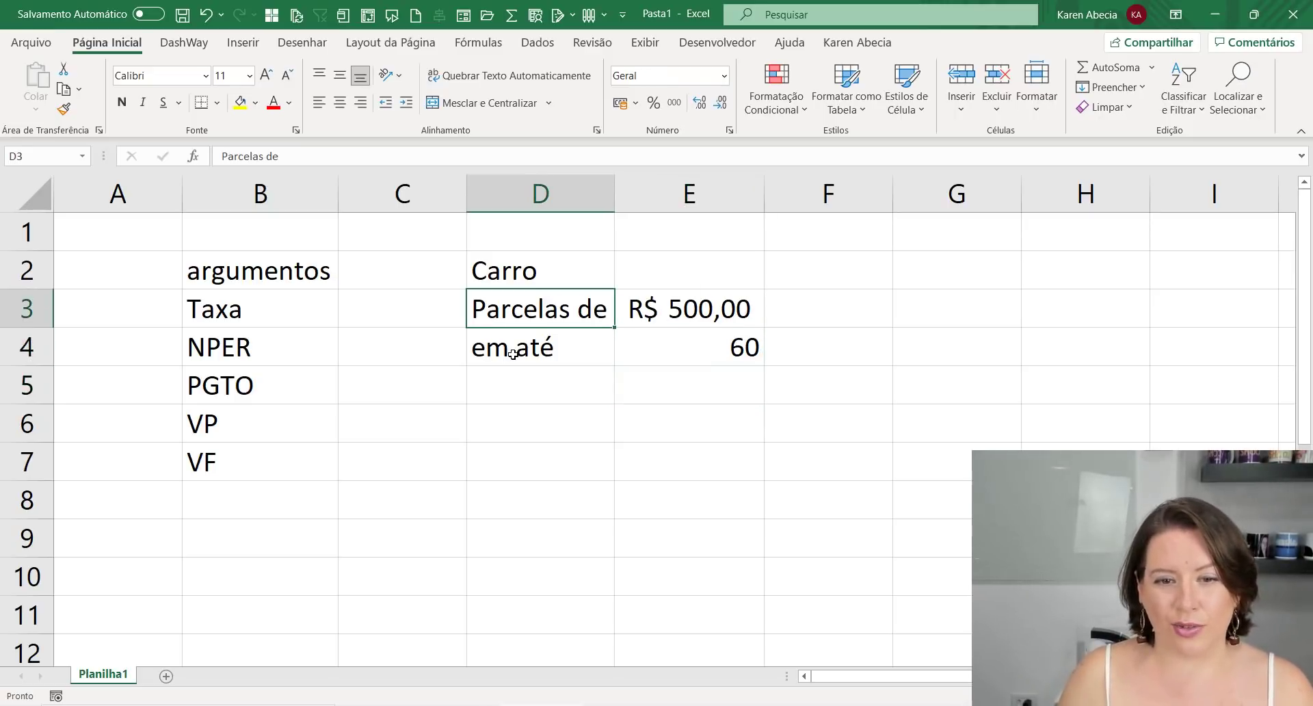
pyautogui.press('Right')
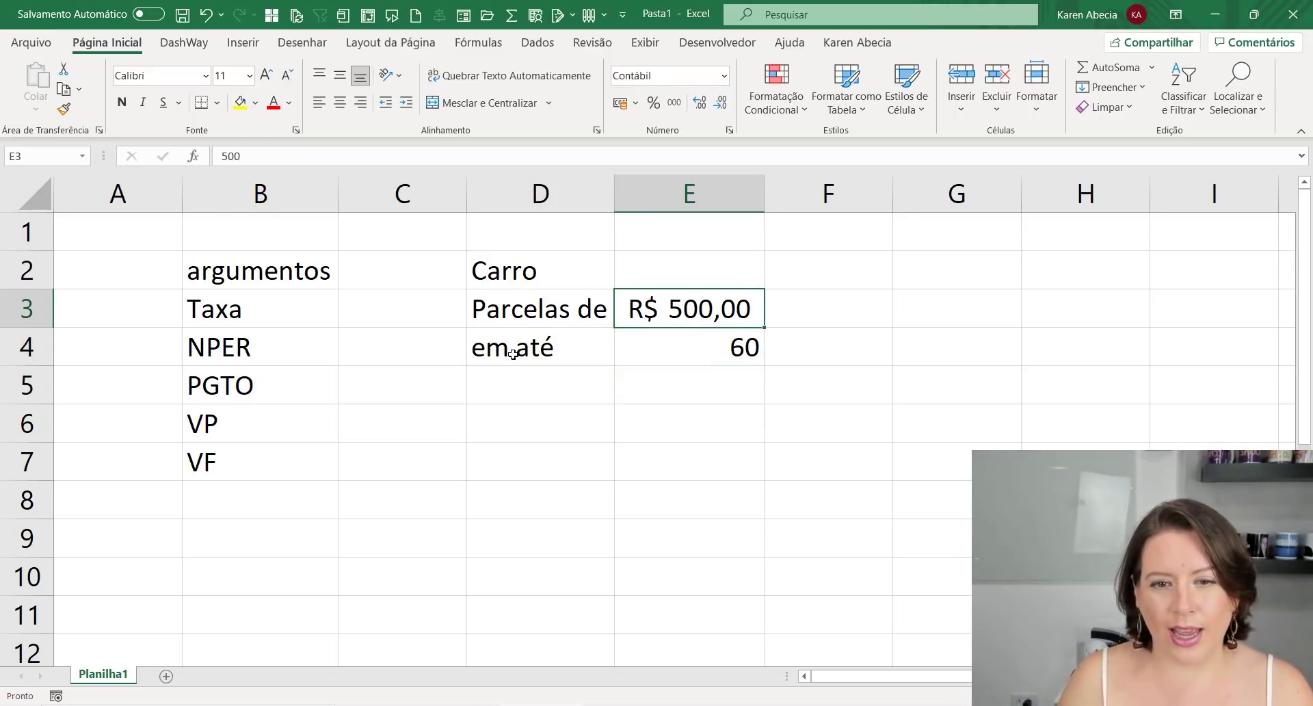
pyautogui.write('499')
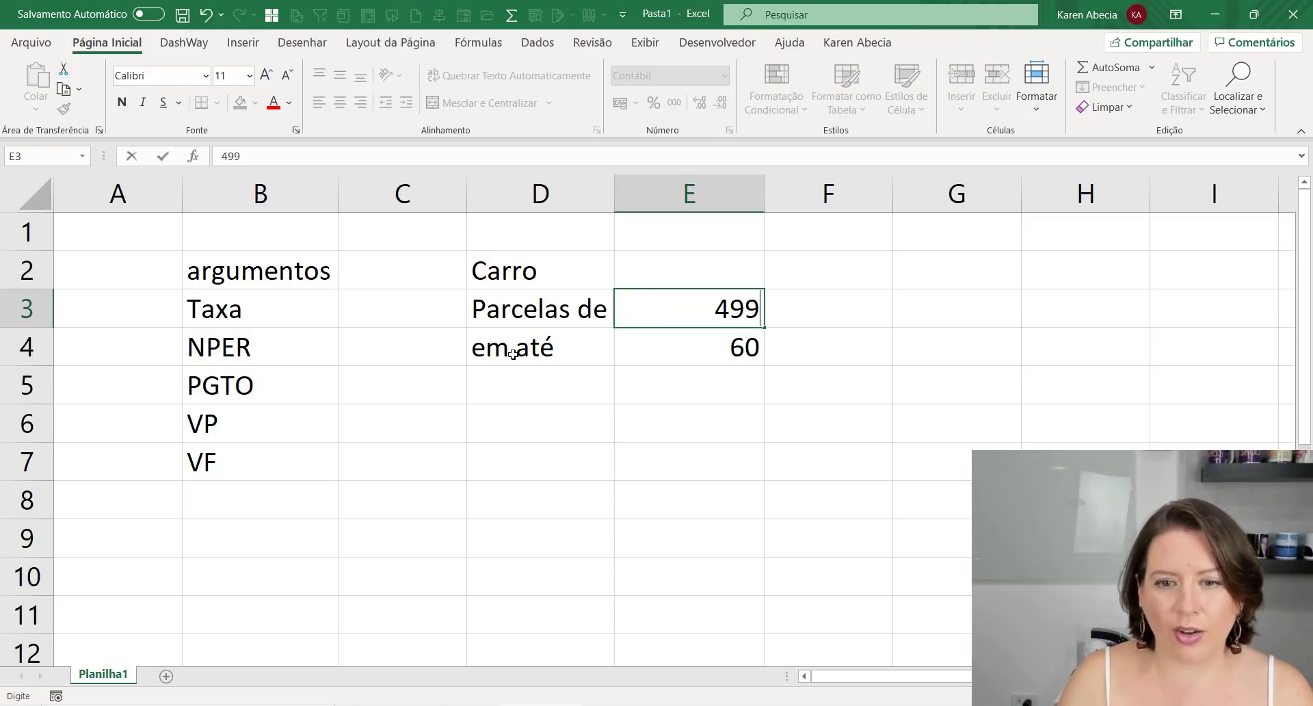
pyautogui.press('Return')
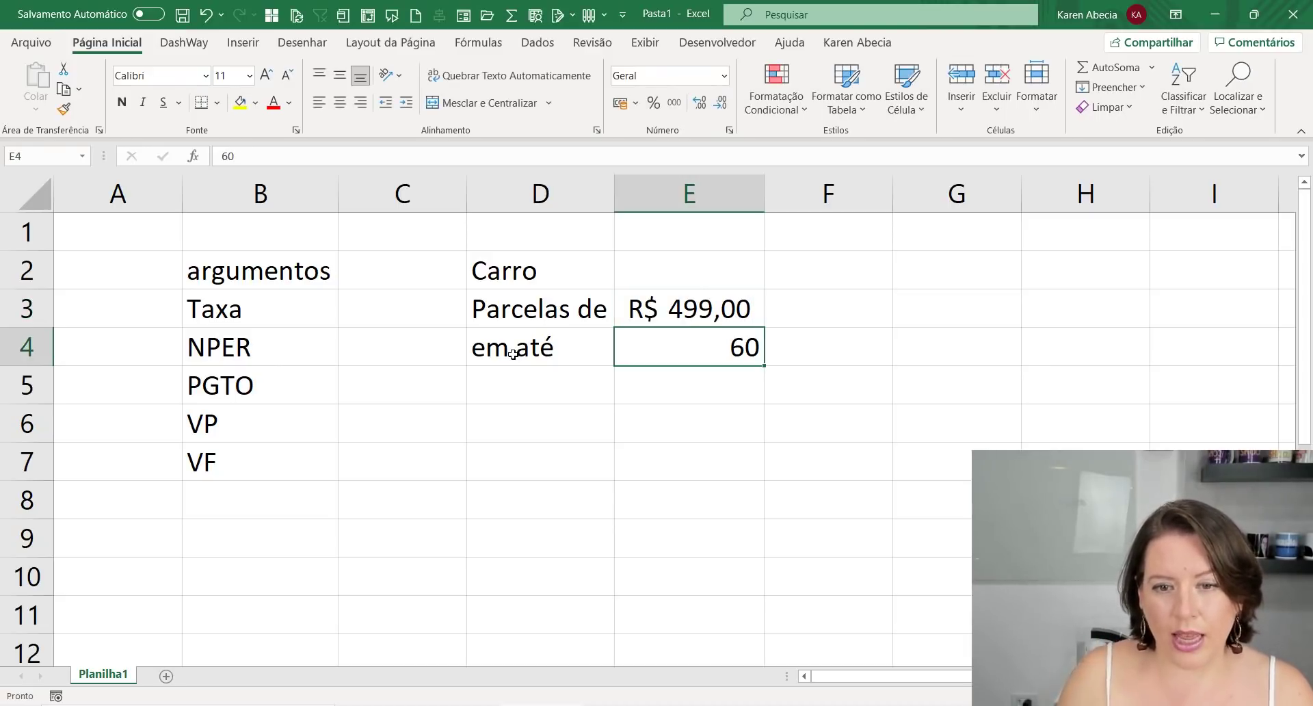
# Add the 'taxa' label in D5 with a 3% rate in E5
pyautogui.press('Left')
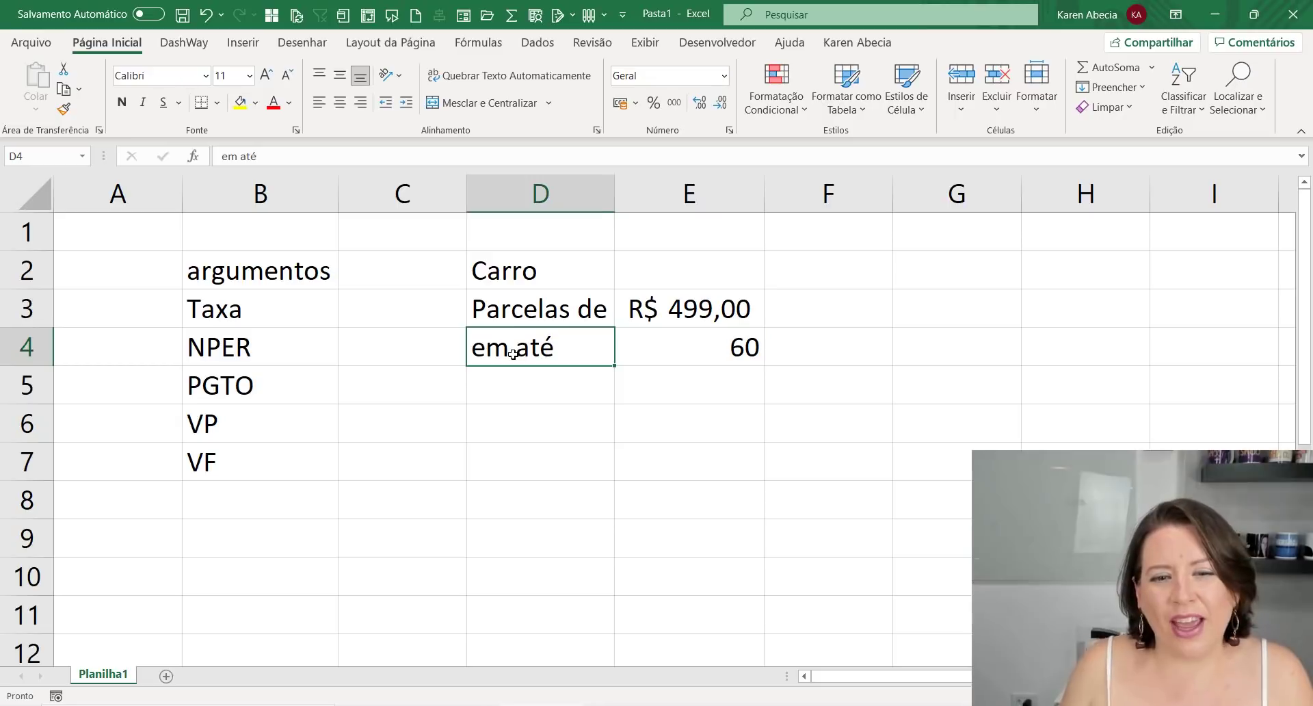
pyautogui.press('Right')
pyautogui.press('Down')
pyautogui.press('Up')
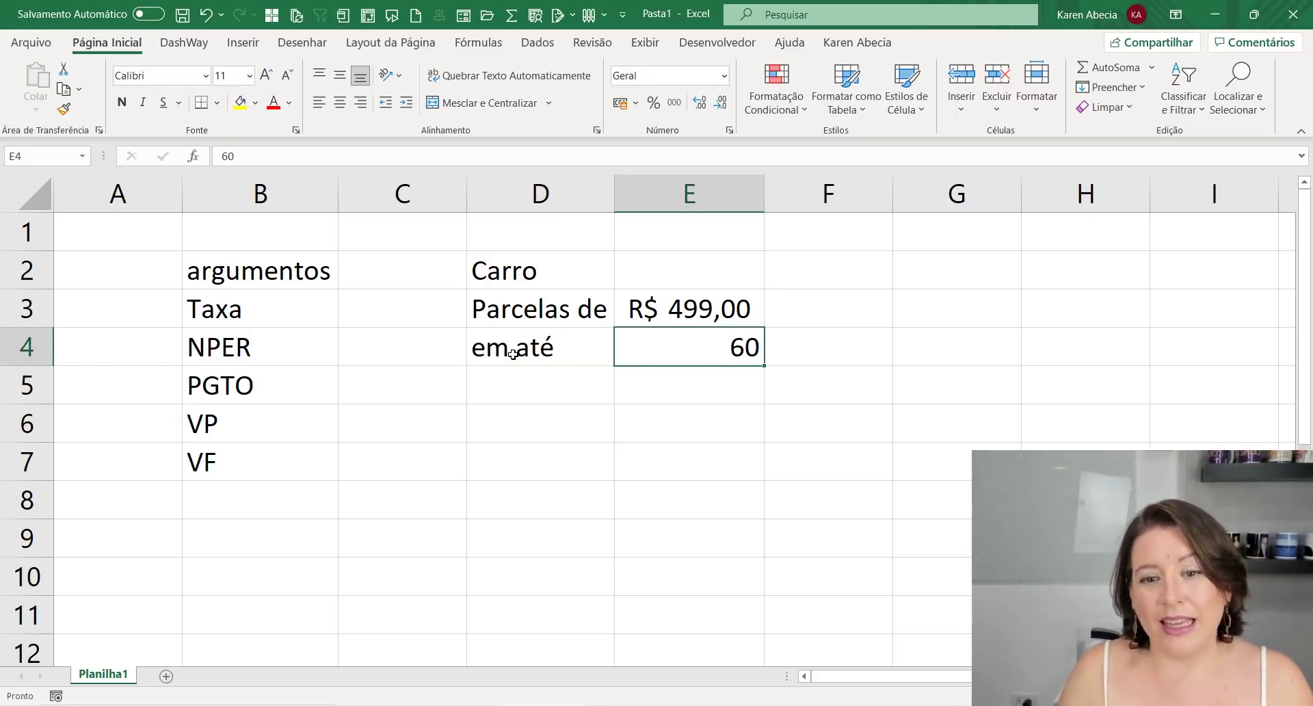
pyautogui.press('Down')
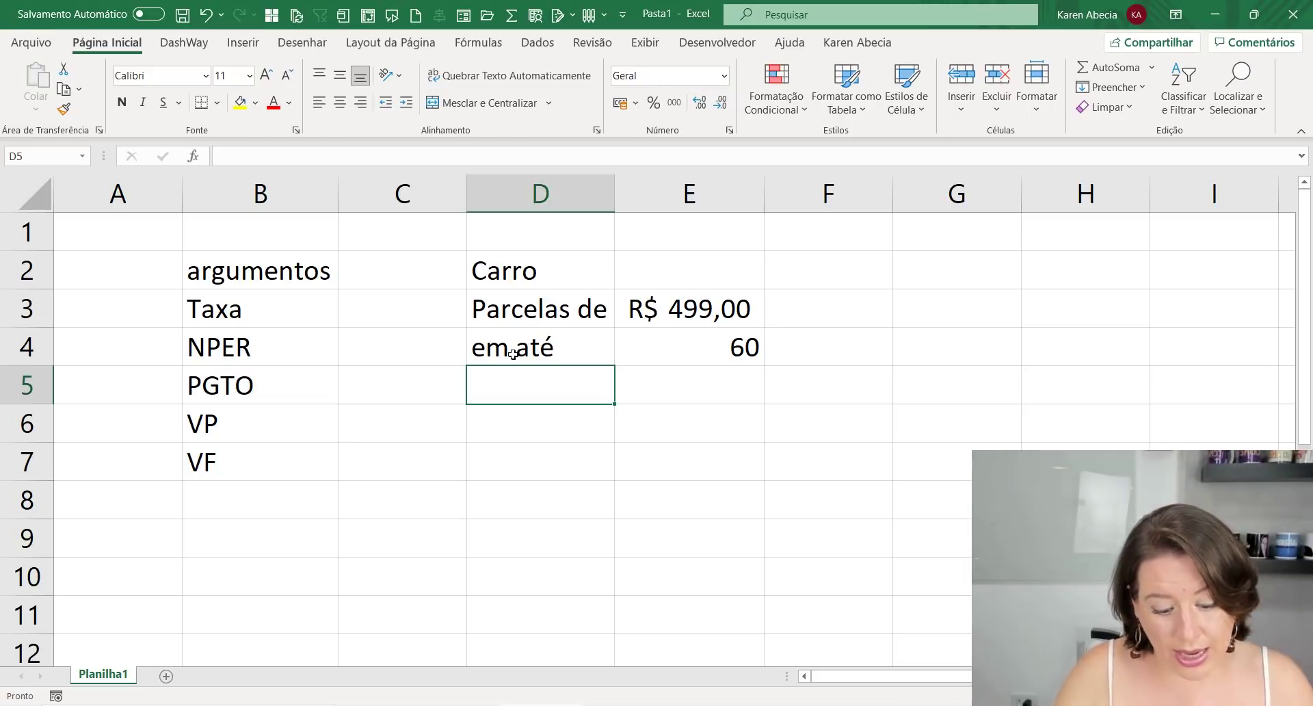
pyautogui.write('taxa')
pyautogui.press('Return')
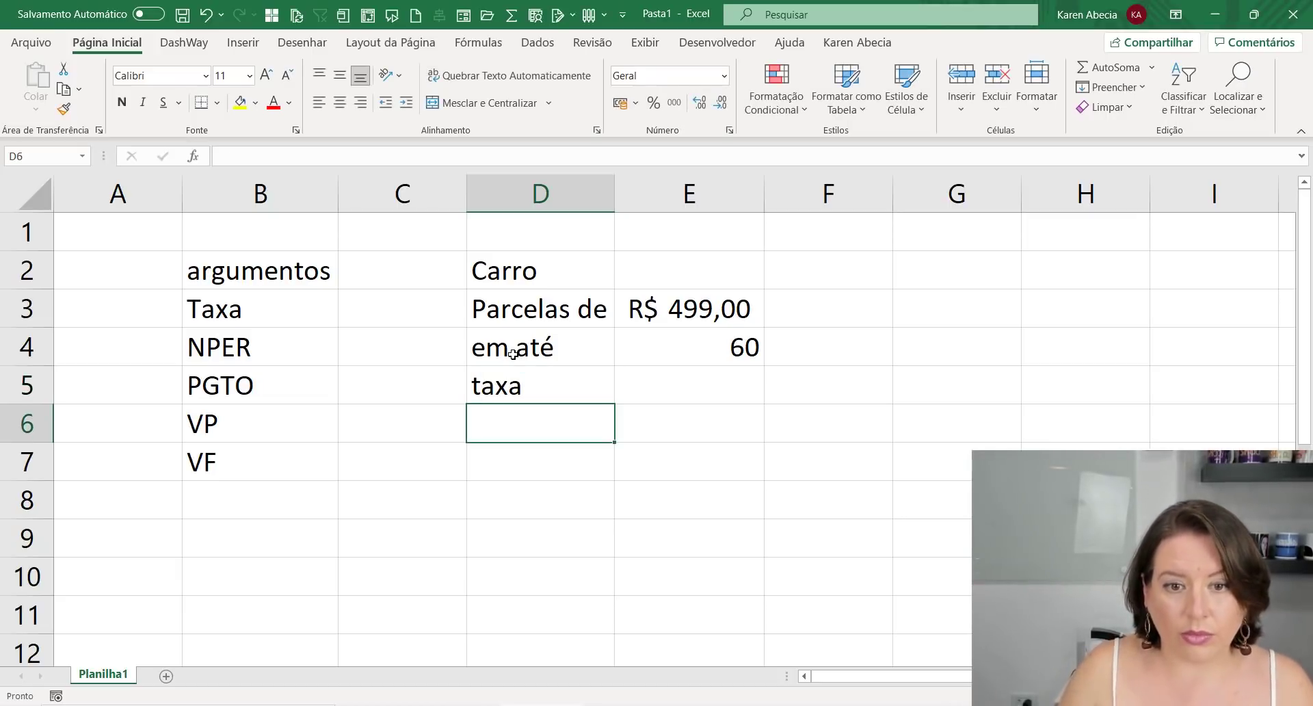
pyautogui.press('Up')
pyautogui.press('Right')
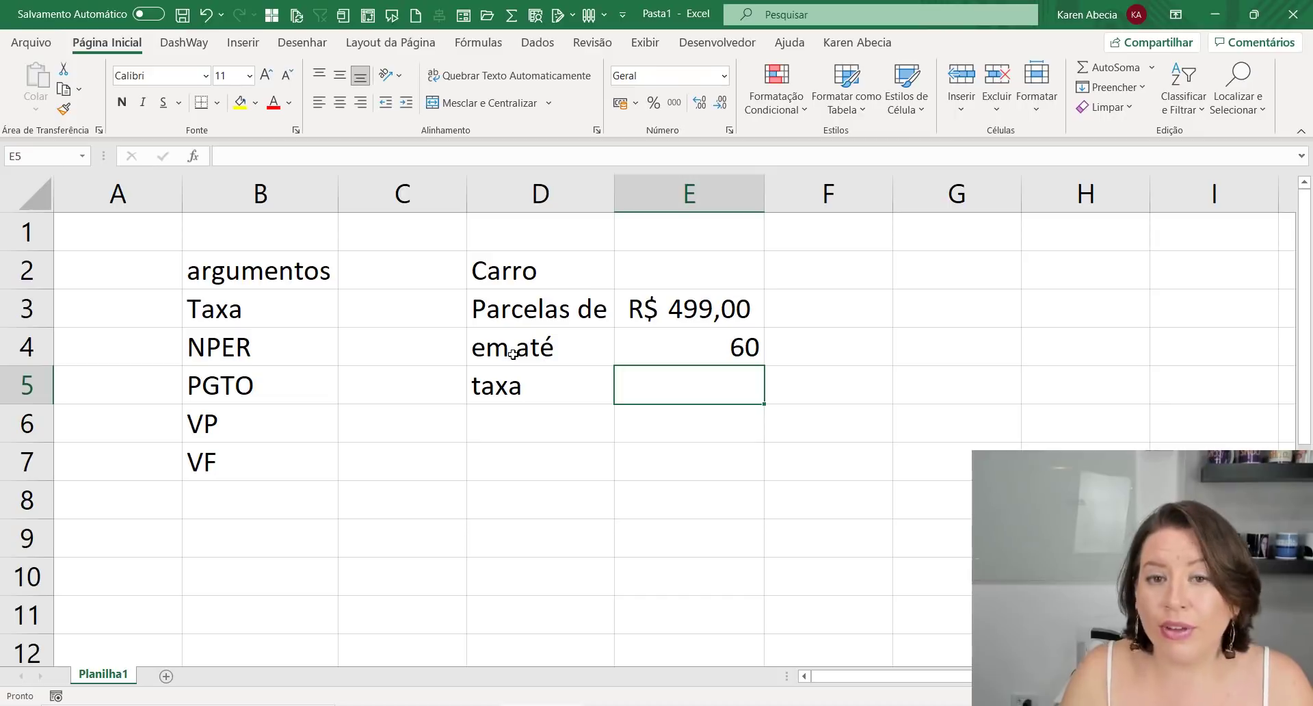
pyautogui.write('3')
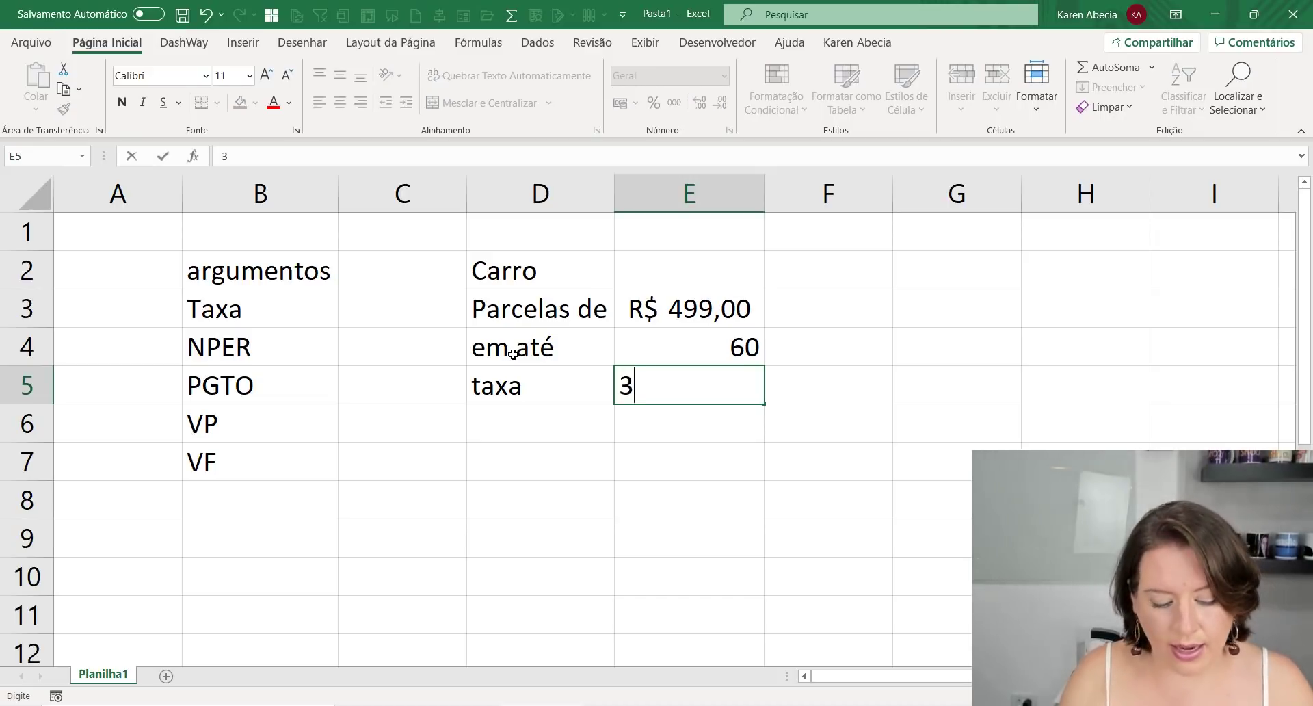
pyautogui.write('%')
pyautogui.press('Return')
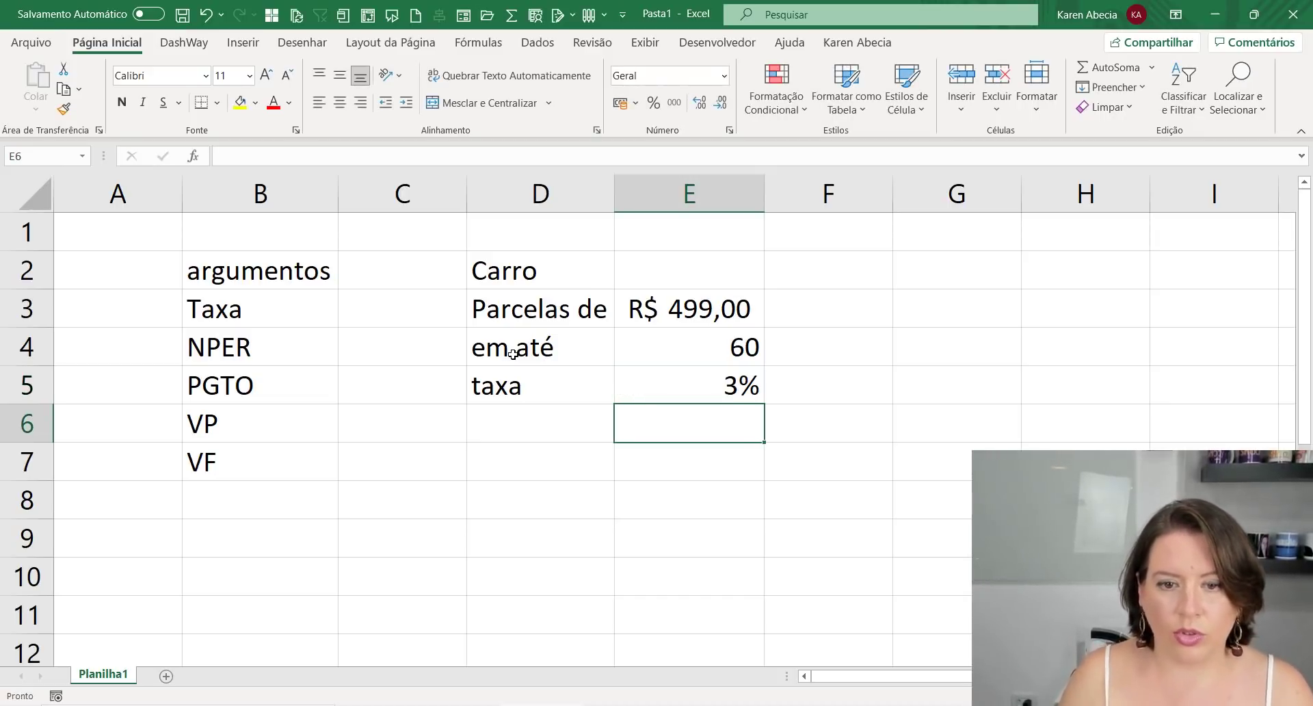
# Review the Carro values and widen column D slightly
pyautogui.press('Left')
pyautogui.press('Up')
pyautogui.press('Up')
pyautogui.press('Up')
pyautogui.press('Up')
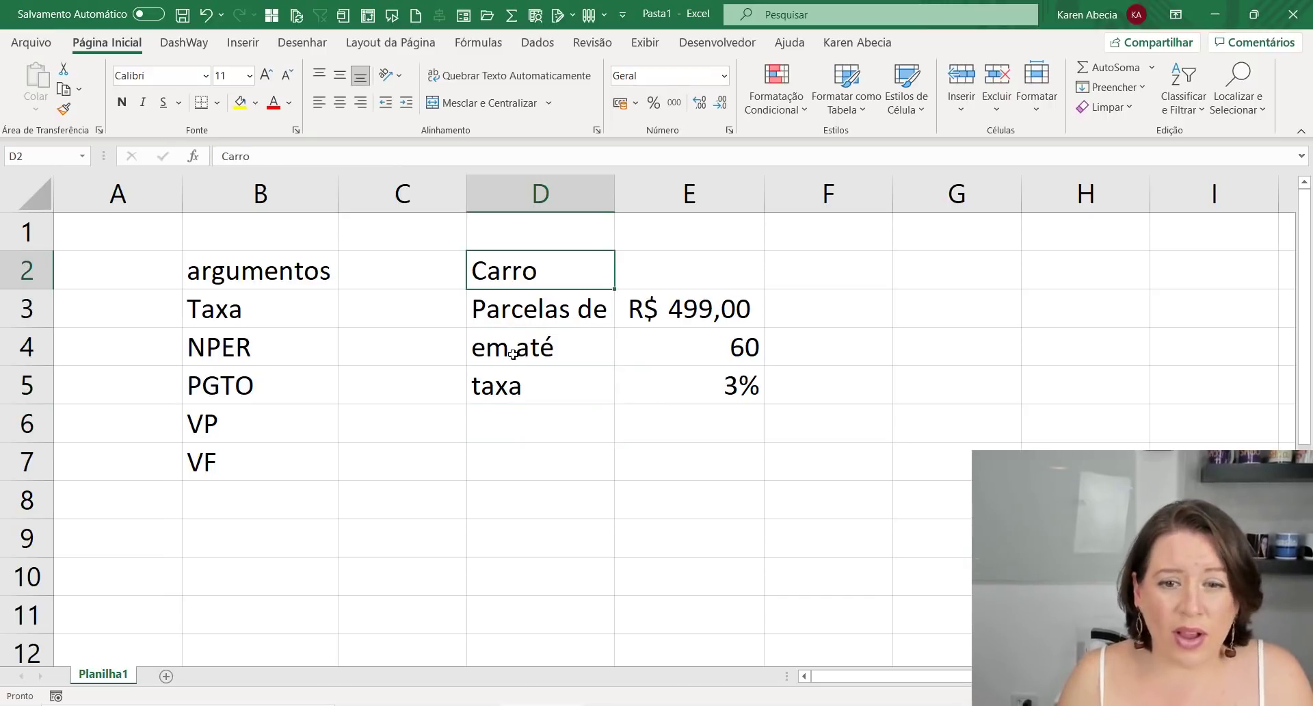
pyautogui.press('Right')
pyautogui.press('Down')
pyautogui.press('Down')
pyautogui.press('Down')
pyautogui.press('Down')
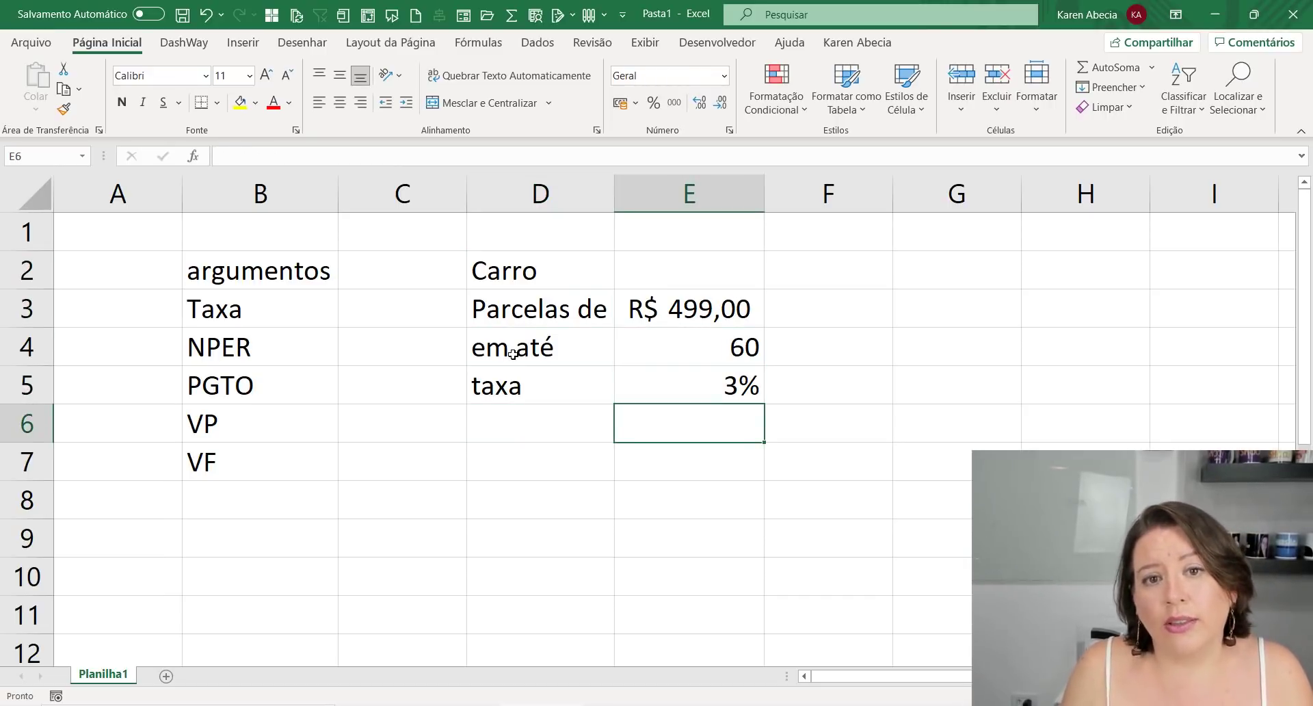
pyautogui.click(659, 356)
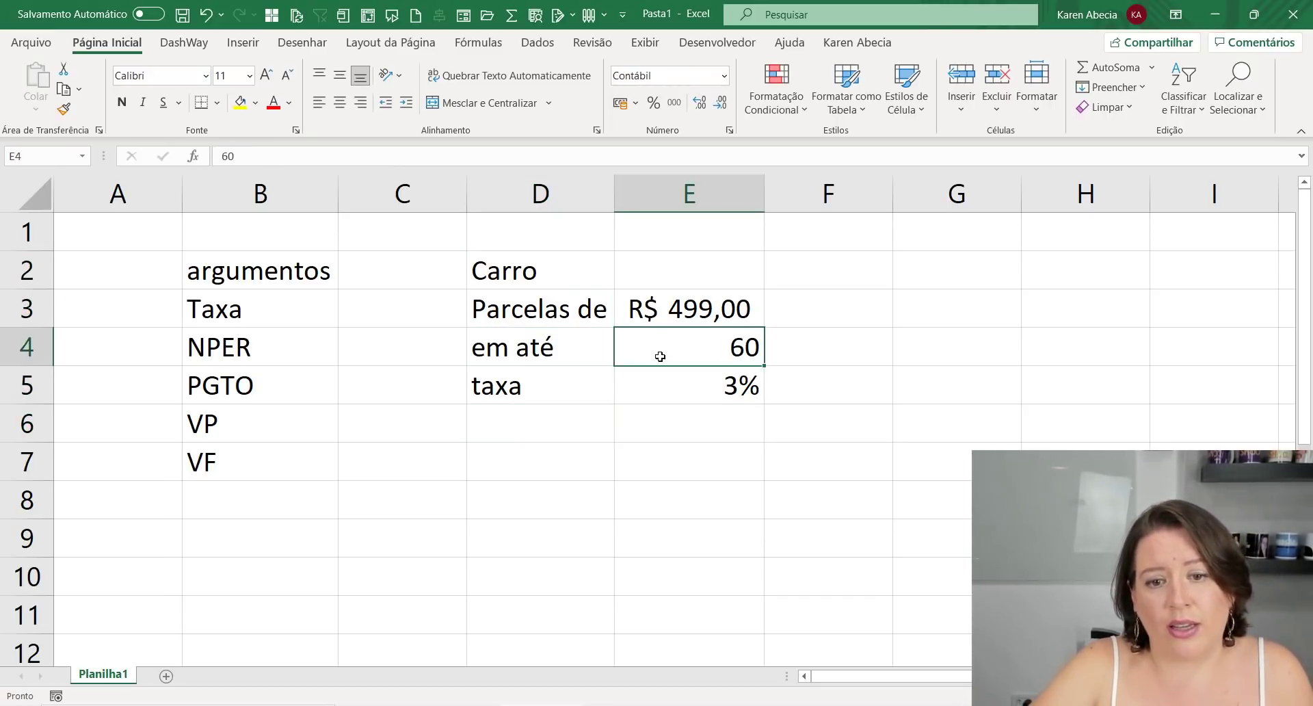
pyautogui.click(667, 382)
pyautogui.moveTo(614, 188); pyautogui.dragTo(619, 189)
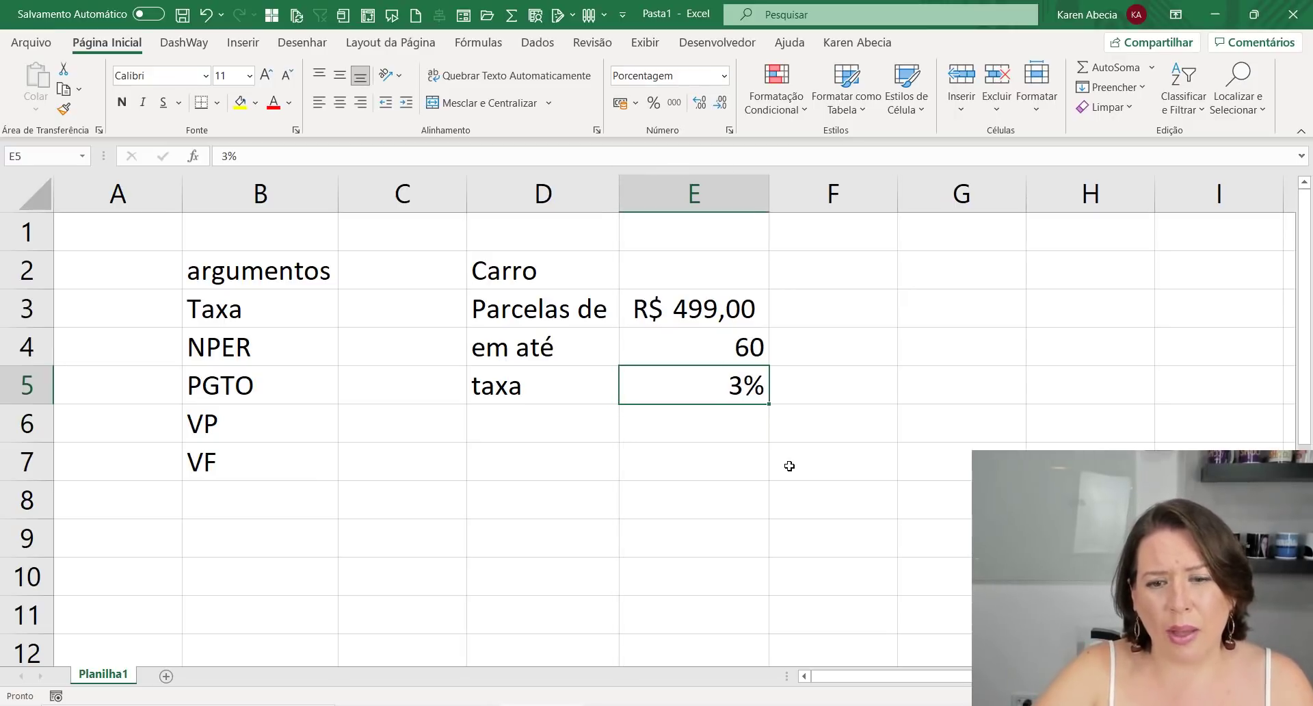
pyautogui.click(789, 466)
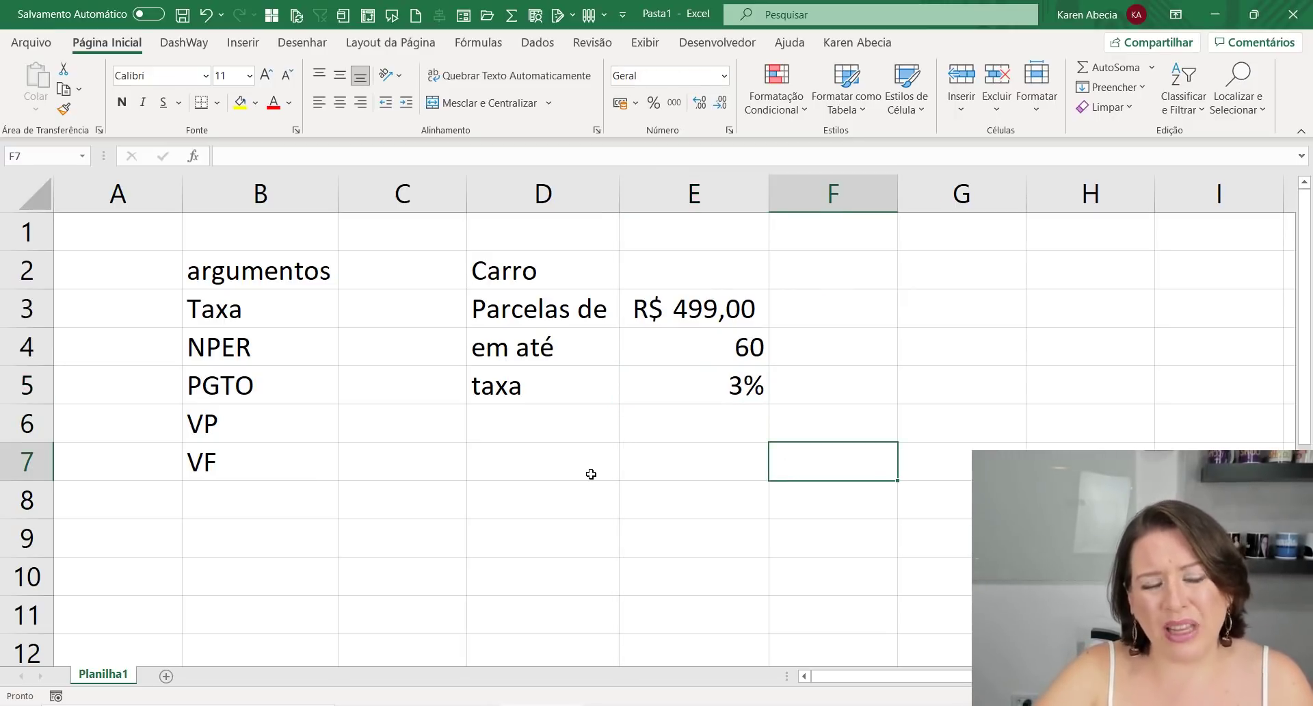
# Add a VF label in D6, then rename it to 'preço final'
pyautogui.click(559, 430)
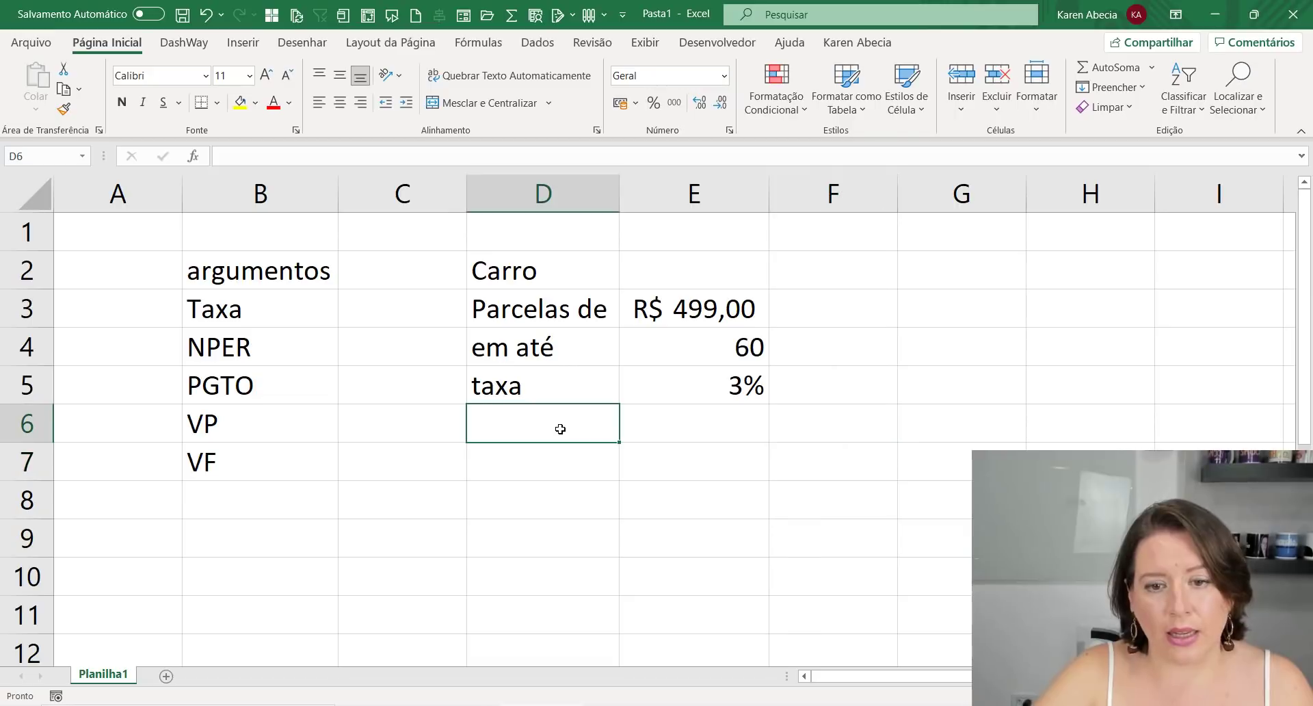
pyautogui.click(660, 423)
pyautogui.click(595, 424)
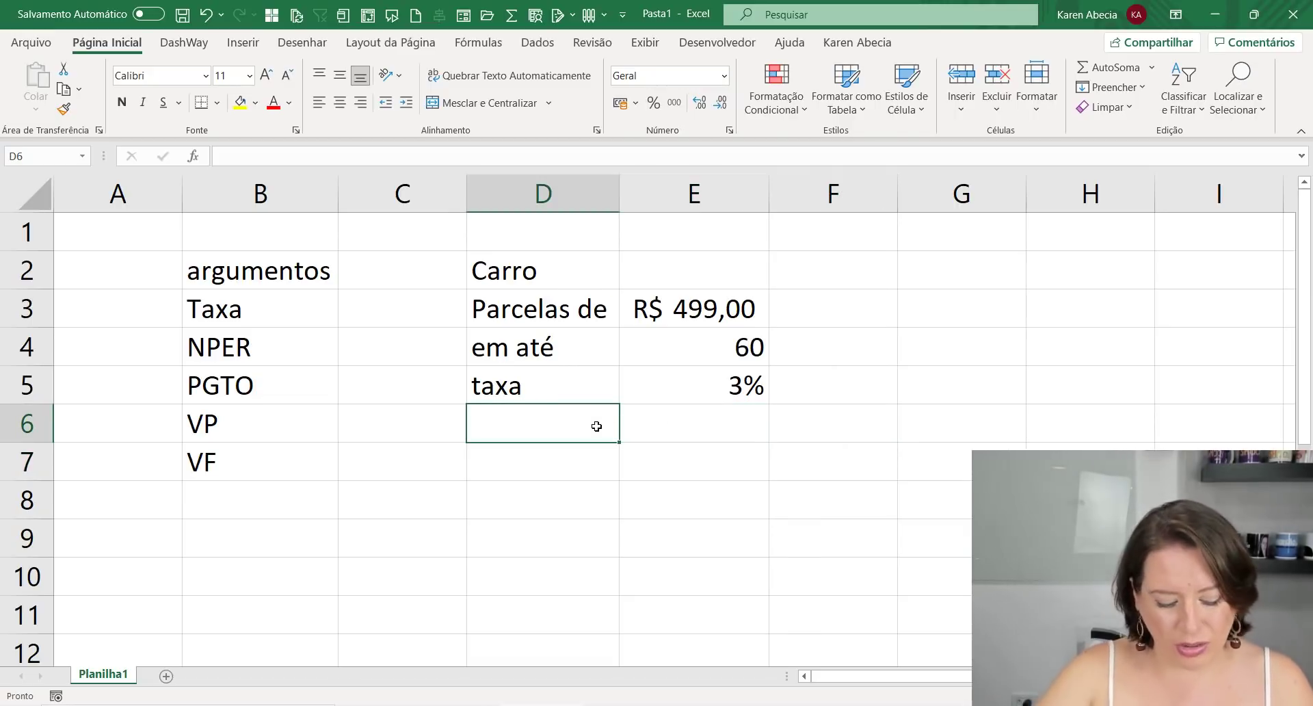
pyautogui.write('VF')
pyautogui.press('Return')
pyautogui.click(596, 426)
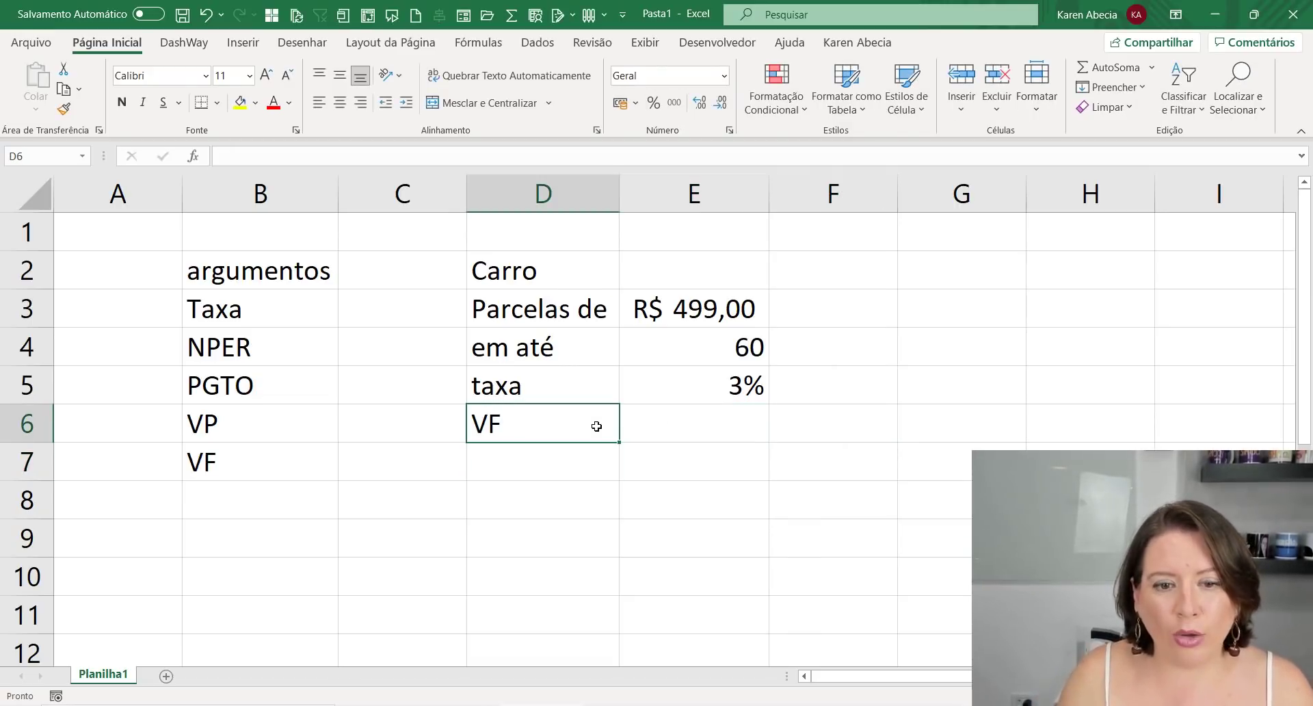
pyautogui.press('Right')
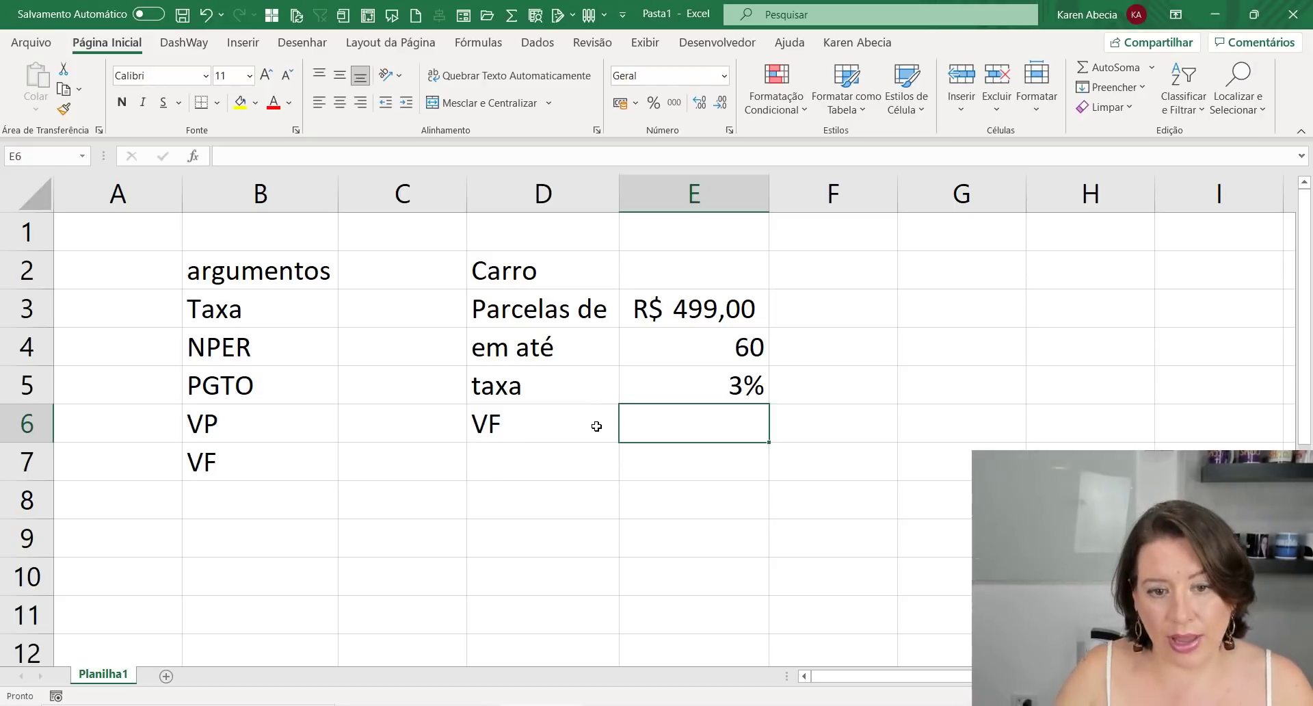
pyautogui.click(596, 426)
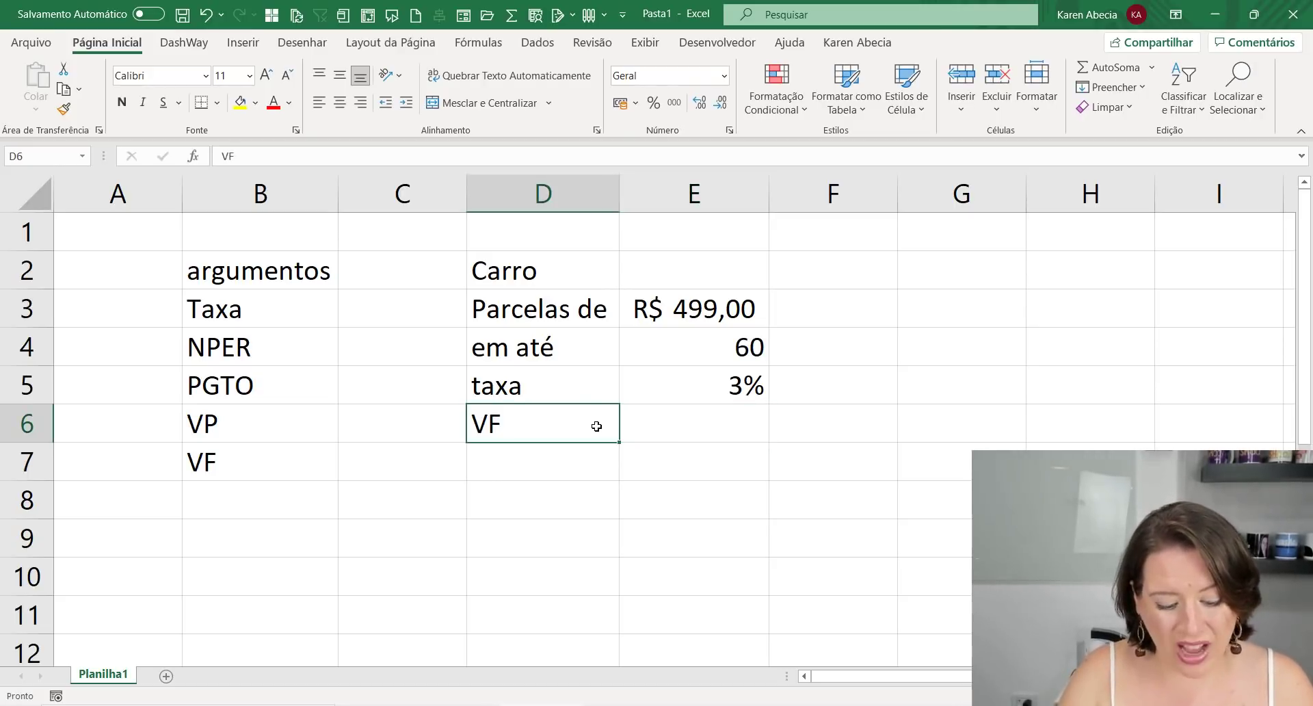
pyautogui.write('preço')
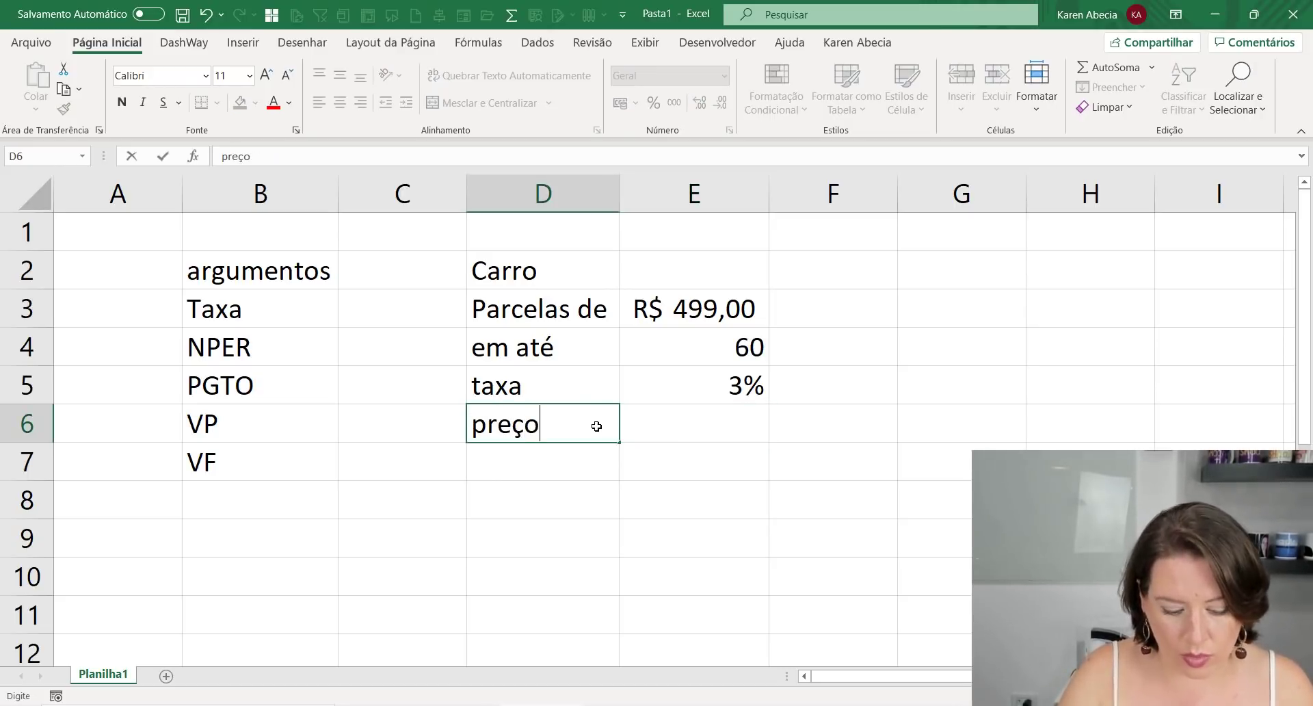
pyautogui.write(' final')
pyautogui.press('Return')
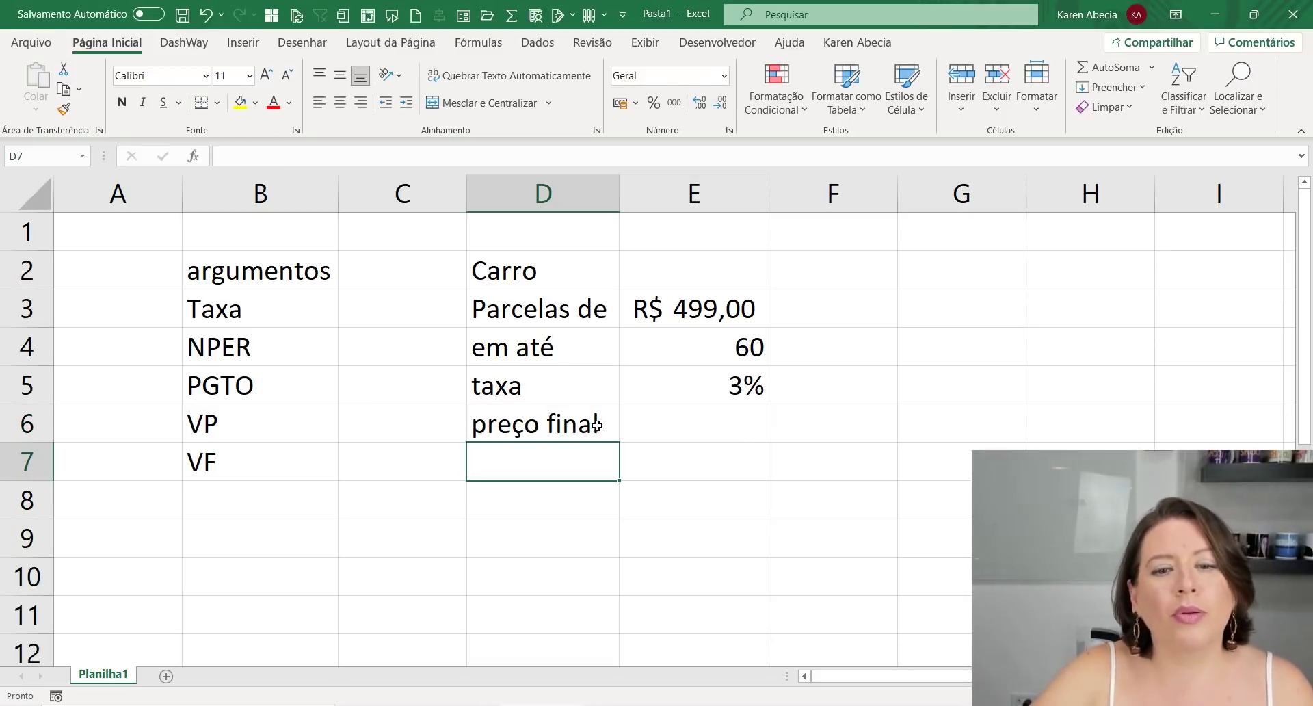
pyautogui.keyDown('ctrl'); pyautogui.scroll(2, 729, 428); pyautogui.keyUp('ctrl')
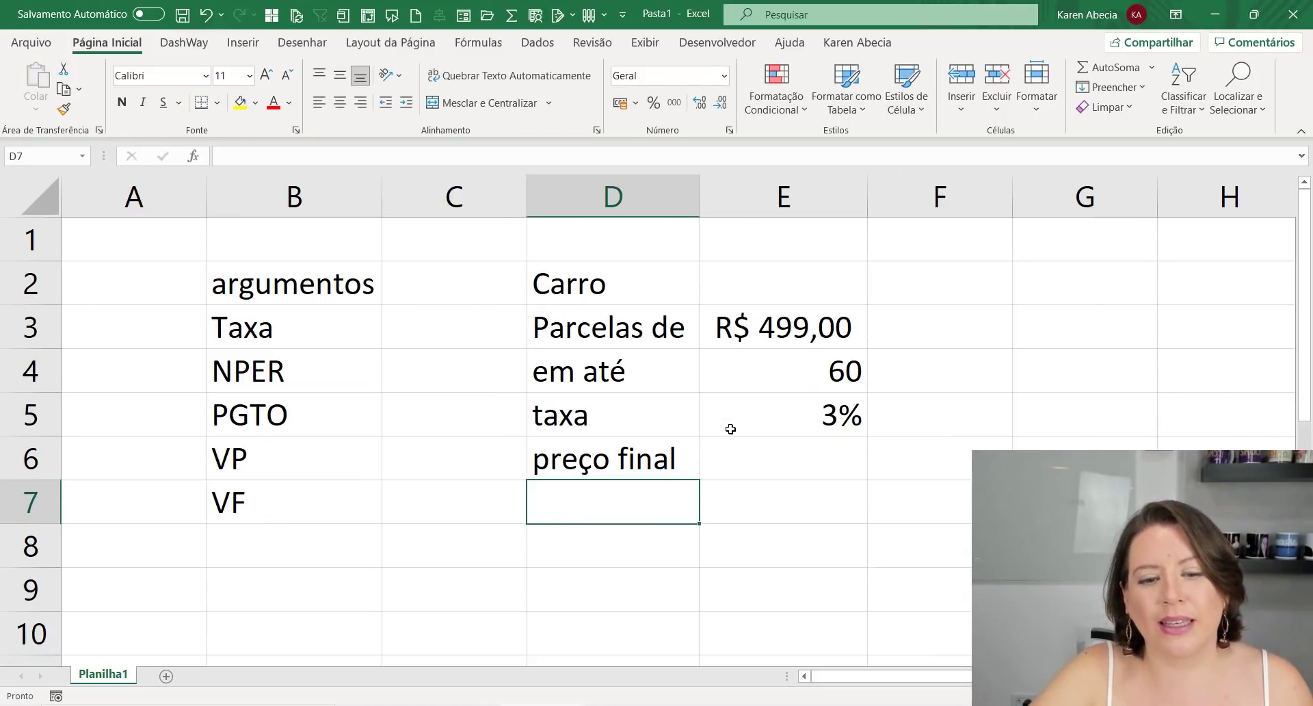
pyautogui.keyDown('ctrl'); pyautogui.scroll(1, 730, 428); pyautogui.keyUp('ctrl')
# Merge and center the Carro title across D2:E2
pyautogui.click(777, 473)
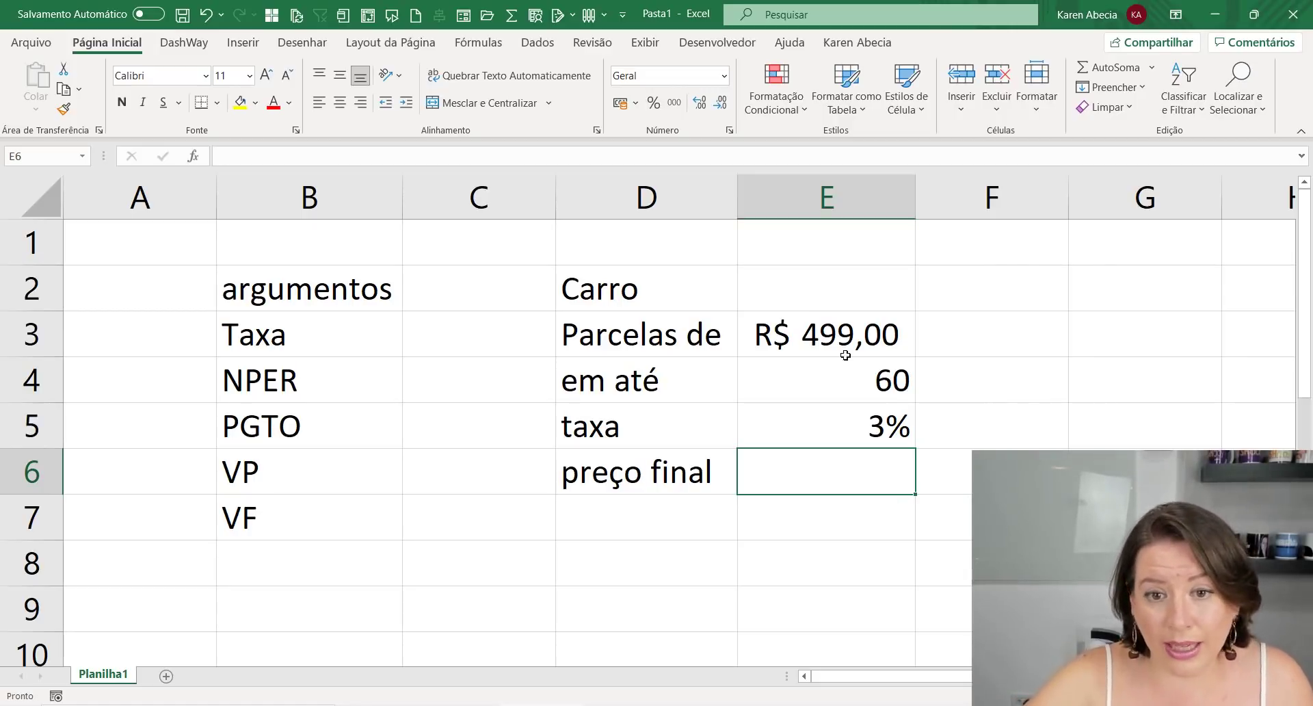
pyautogui.moveTo(712, 287); pyautogui.dragTo(821, 287)
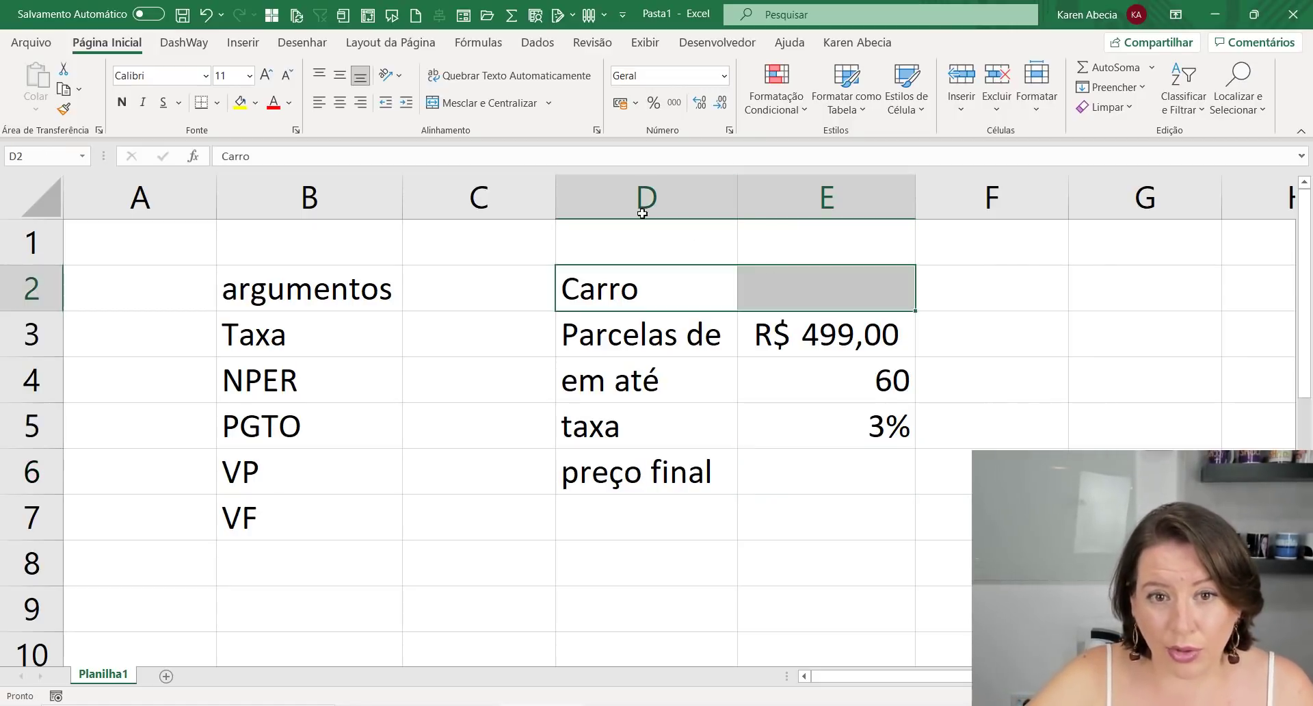
pyautogui.click(471, 106)
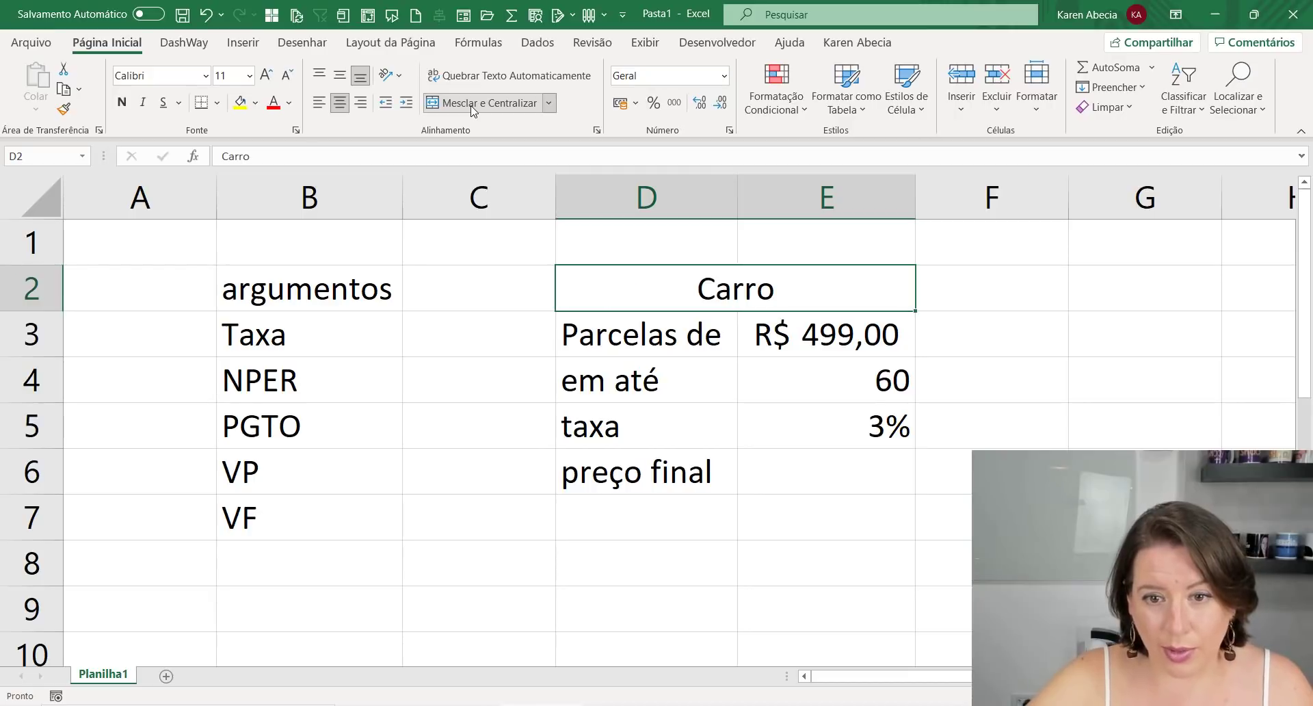
pyautogui.click(967, 516)
pyautogui.press('Return')
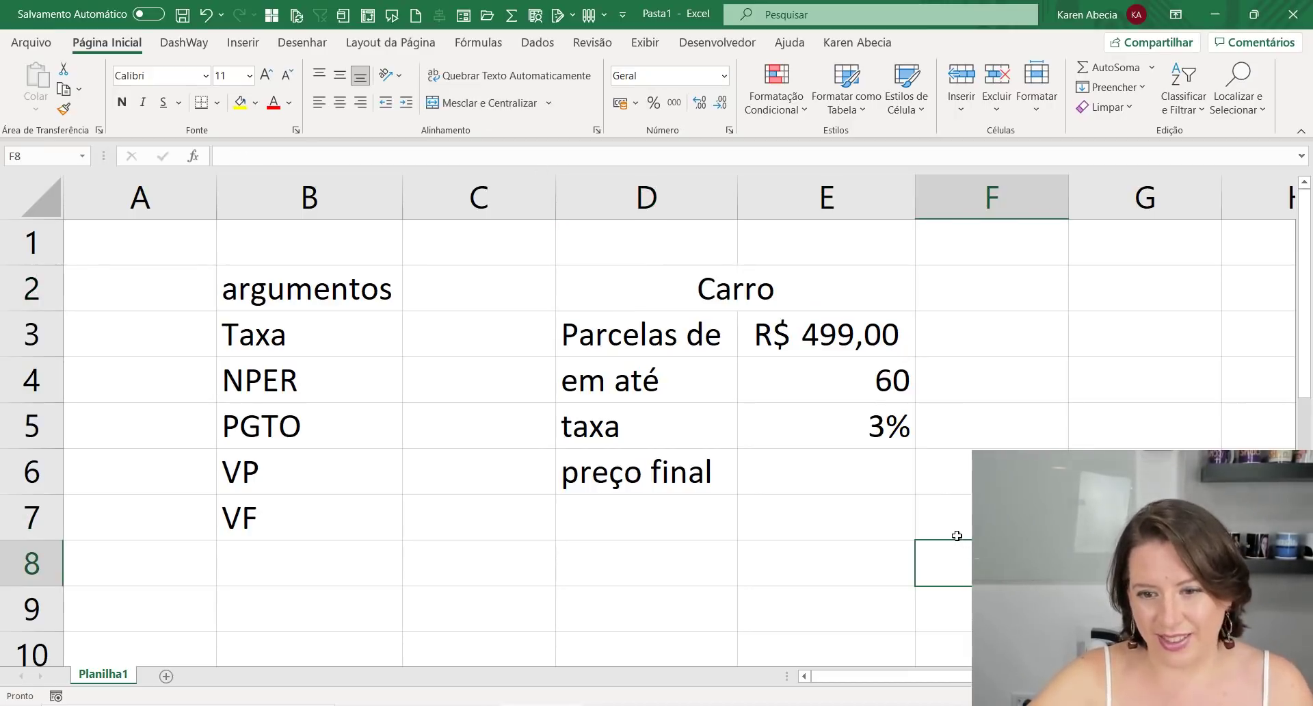
# Fill the preço final value cell E6 yellow
pyautogui.click(789, 481)
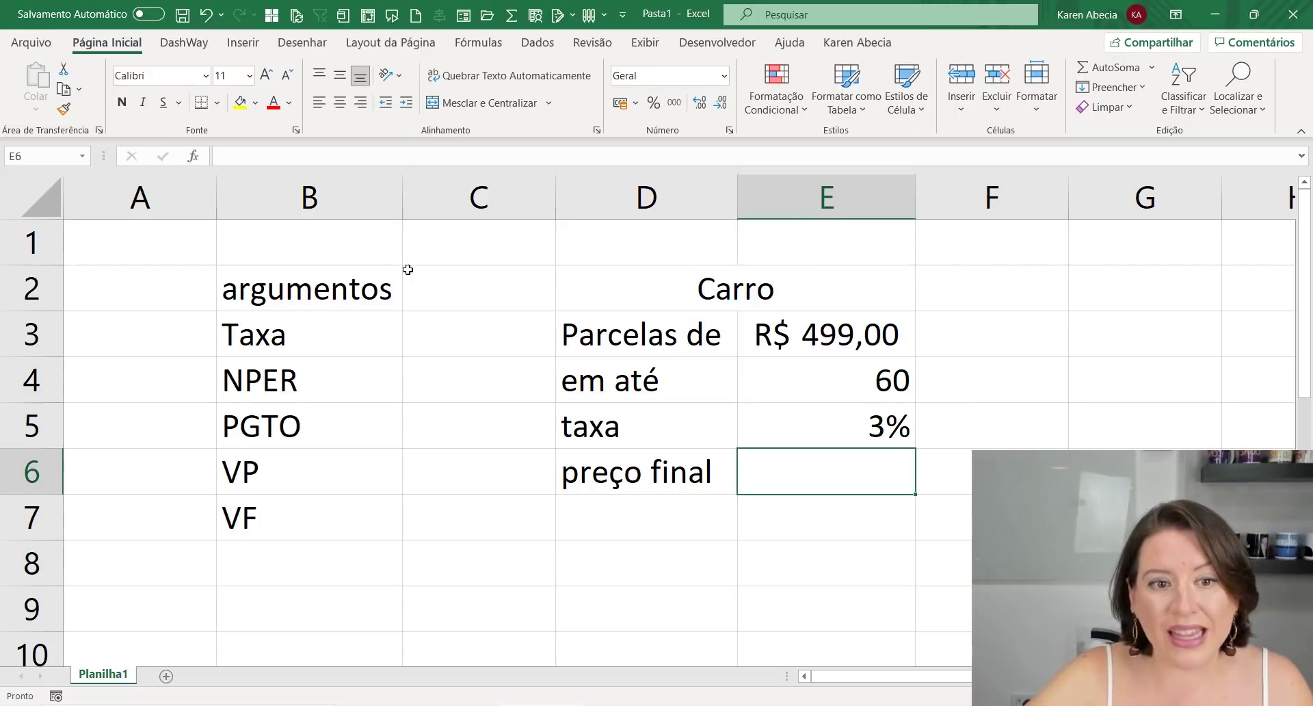
pyautogui.click(239, 106)
pyautogui.click(711, 543)
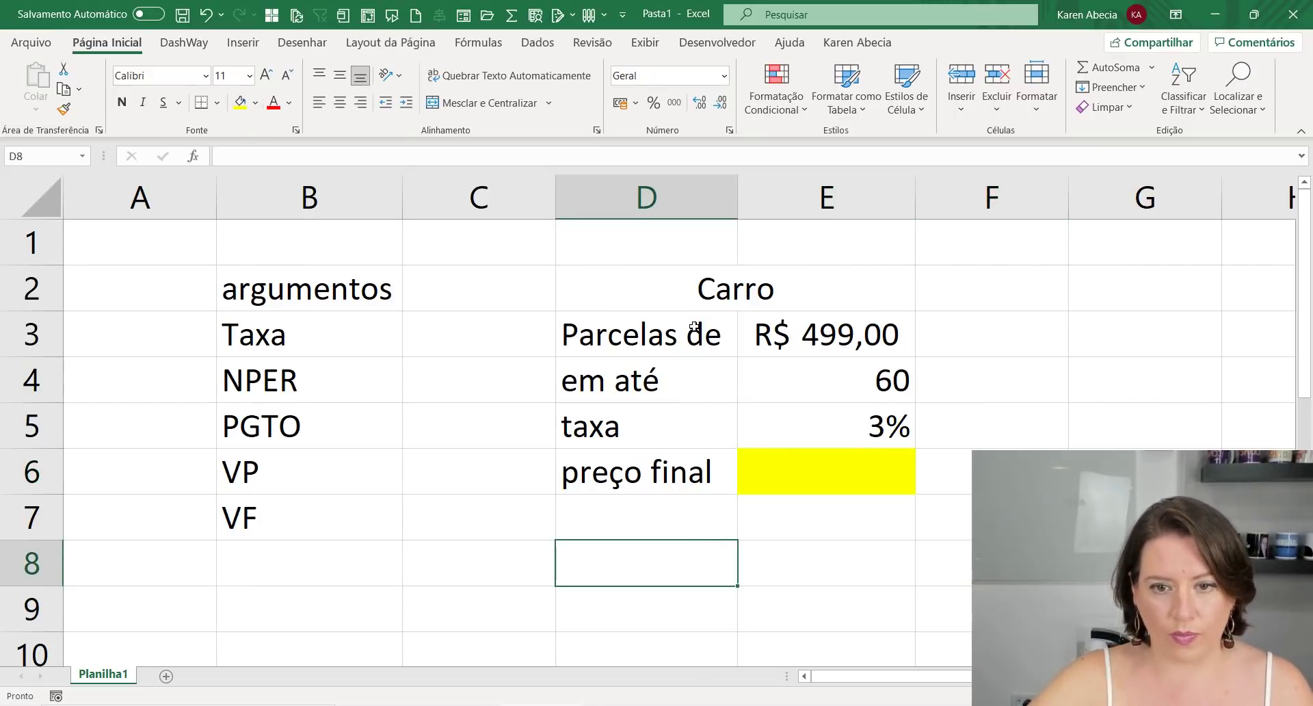
# Apply All Borders to the car table cells D3:E6
pyautogui.moveTo(683, 331); pyautogui.dragTo(889, 479)
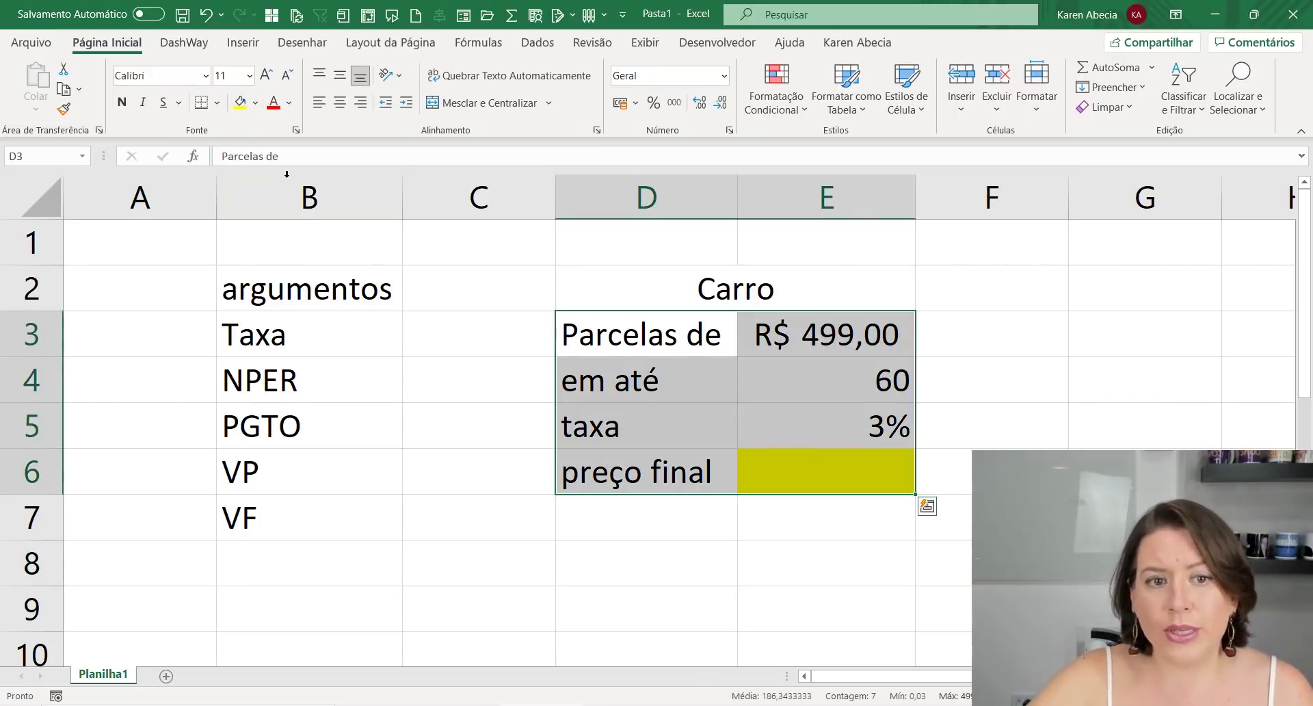
pyautogui.click(219, 103)
pyautogui.click(260, 276)
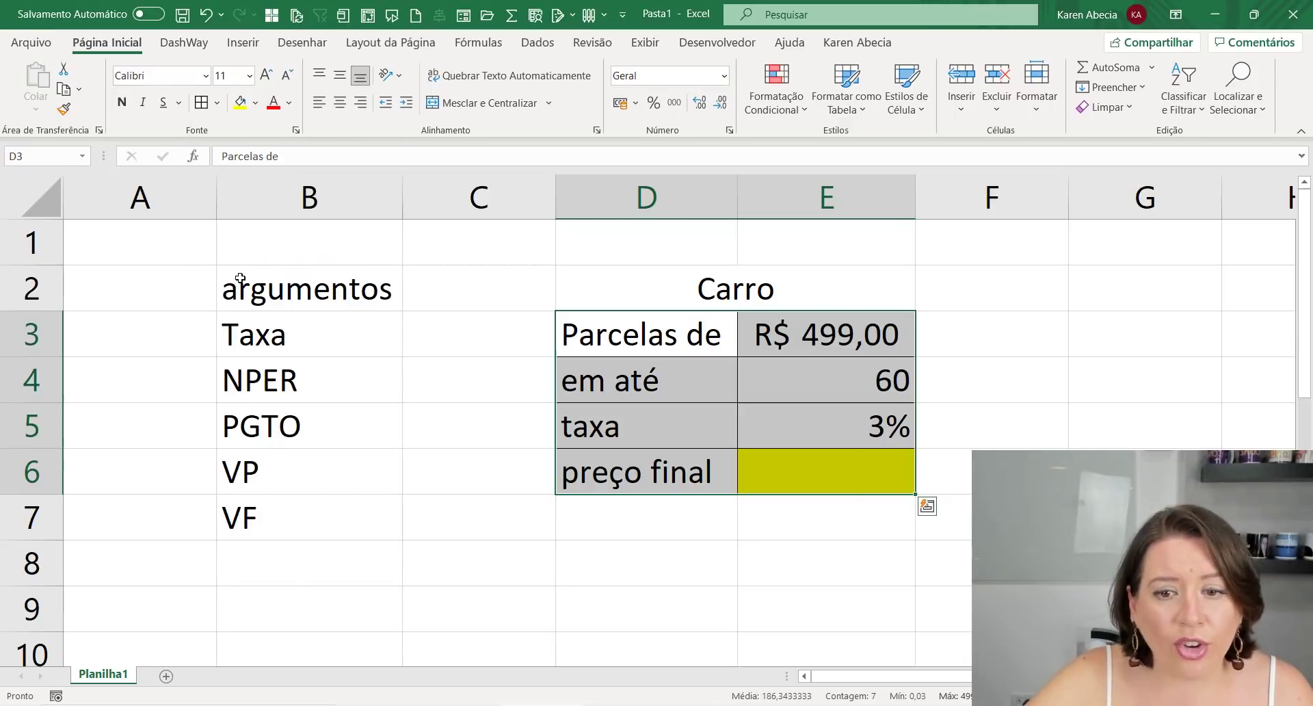
pyautogui.click(900, 550)
# Fill the merged Carro title light blue
pyautogui.click(725, 301)
pyautogui.click(255, 103)
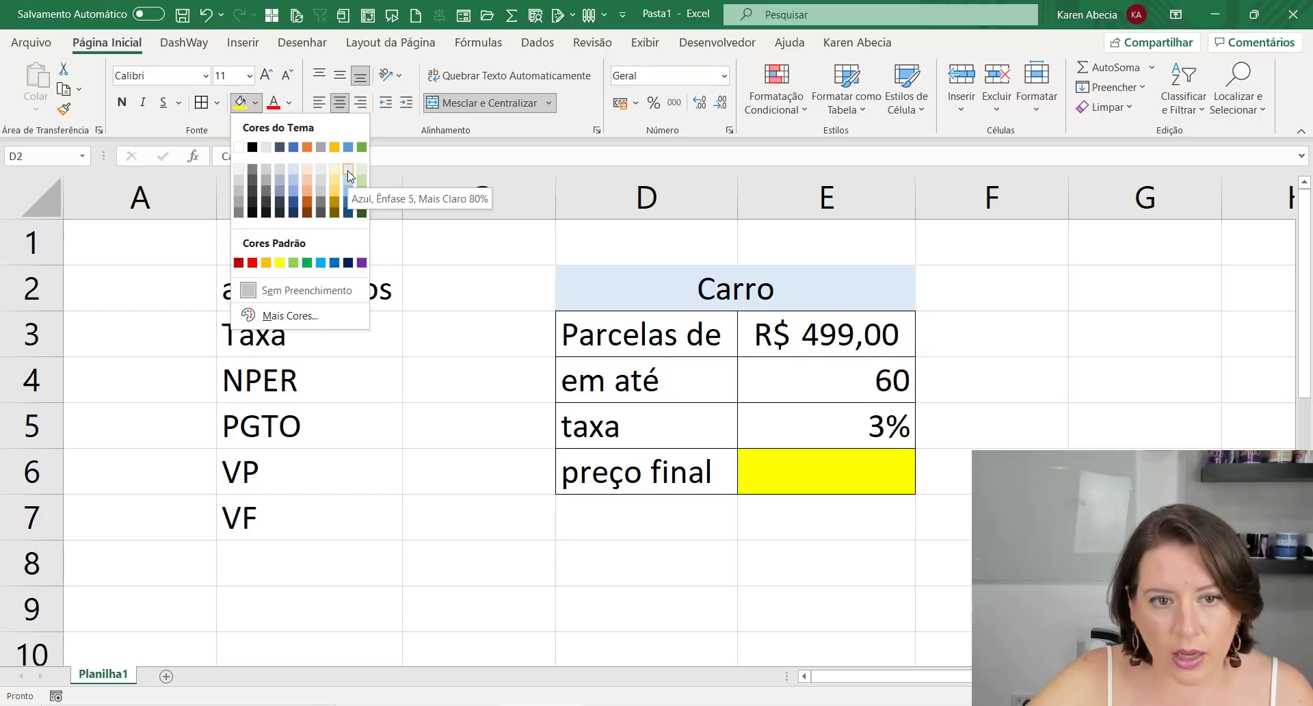
pyautogui.click(348, 170)
# Select the PGTO label so it can be moved beside the table
pyautogui.moveTo(515, 347); pyautogui.dragTo(528, 486)
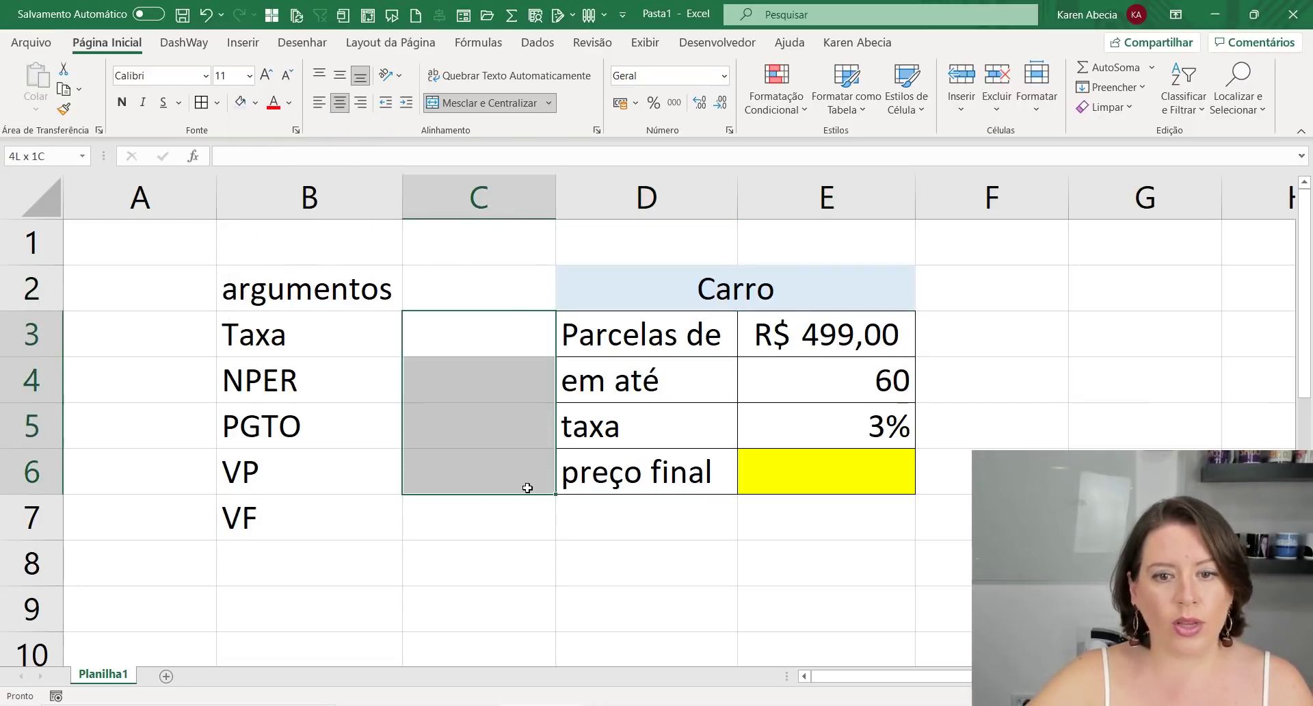
pyautogui.click(777, 344)
pyautogui.click(703, 347)
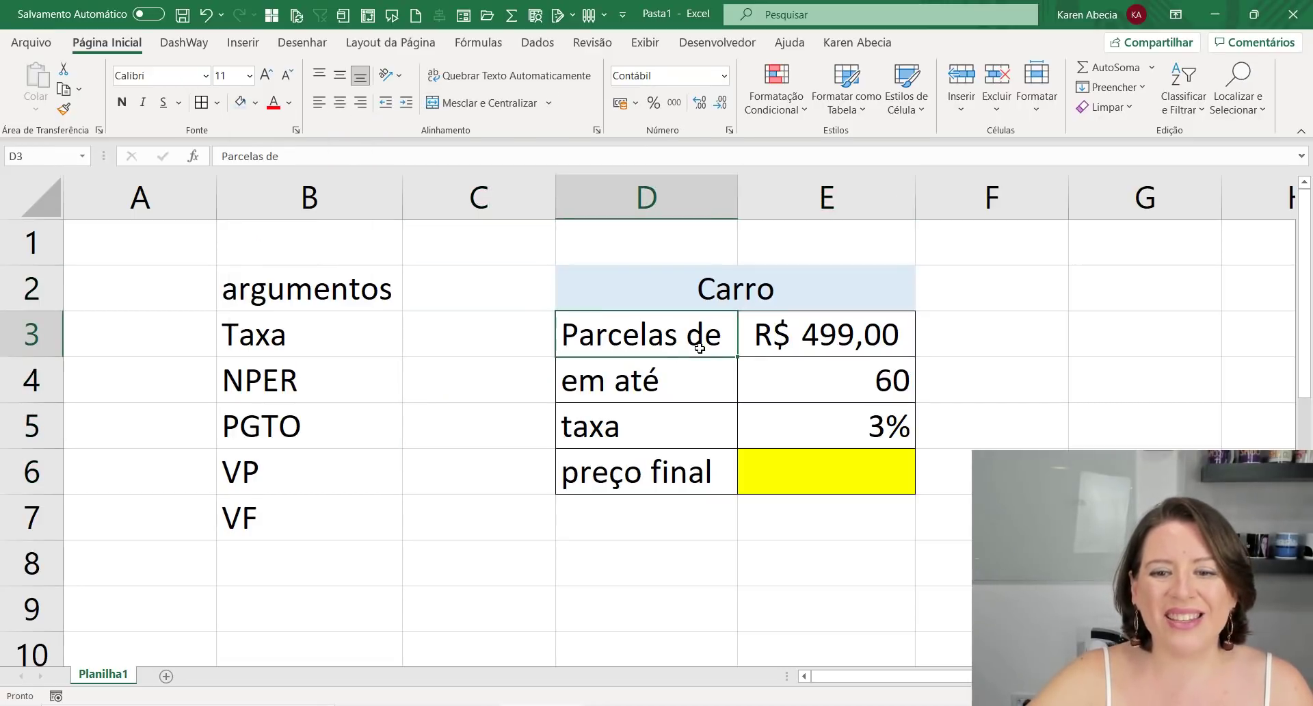
pyautogui.click(337, 418)
# Move the PGTO, NPER and Taxa labels to C3, C4 and C5
pyautogui.moveTo(356, 446); pyautogui.dragTo(501, 354)
pyautogui.click(779, 381)
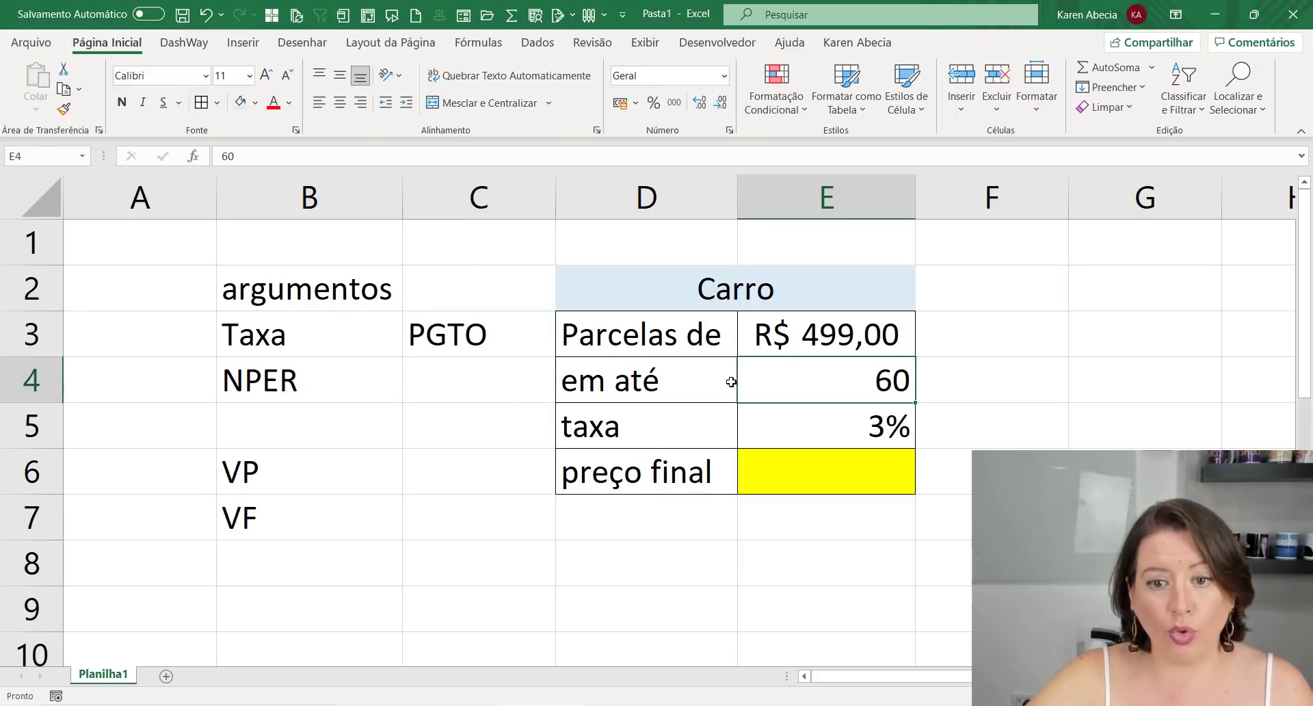
pyautogui.click(705, 382)
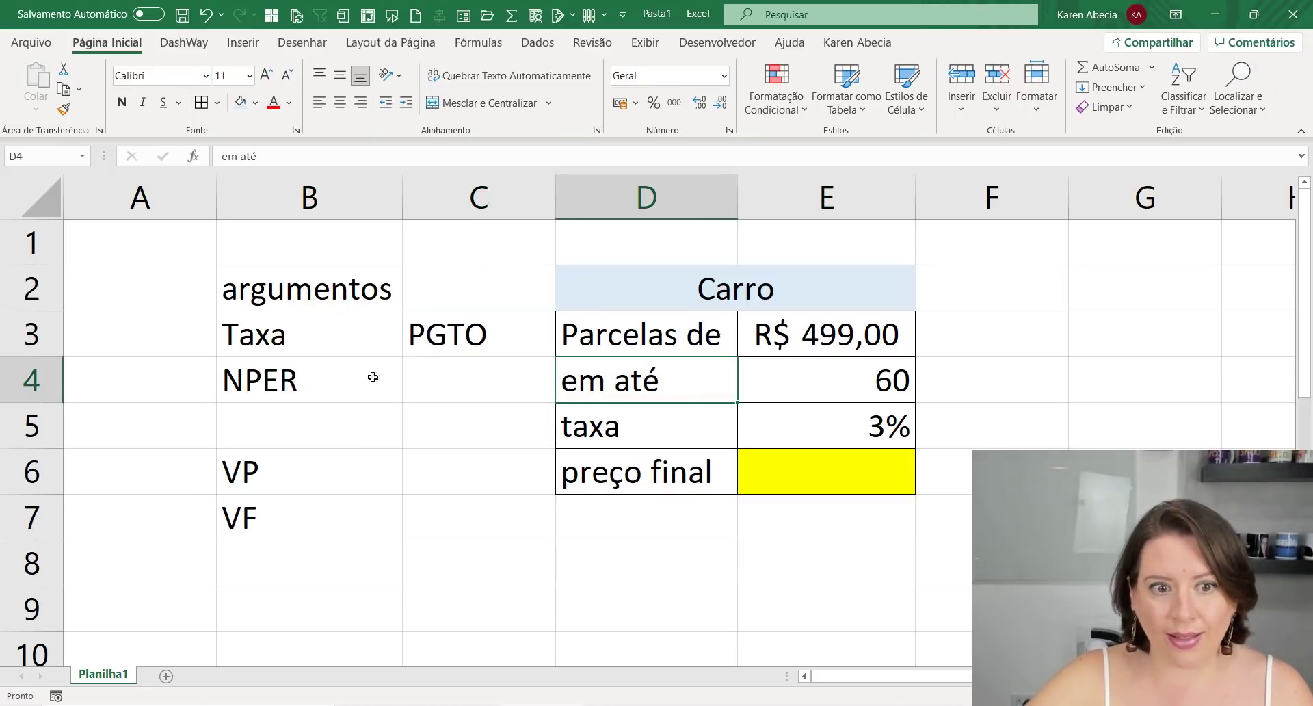
pyautogui.click(350, 384)
pyautogui.moveTo(346, 404); pyautogui.dragTo(520, 402)
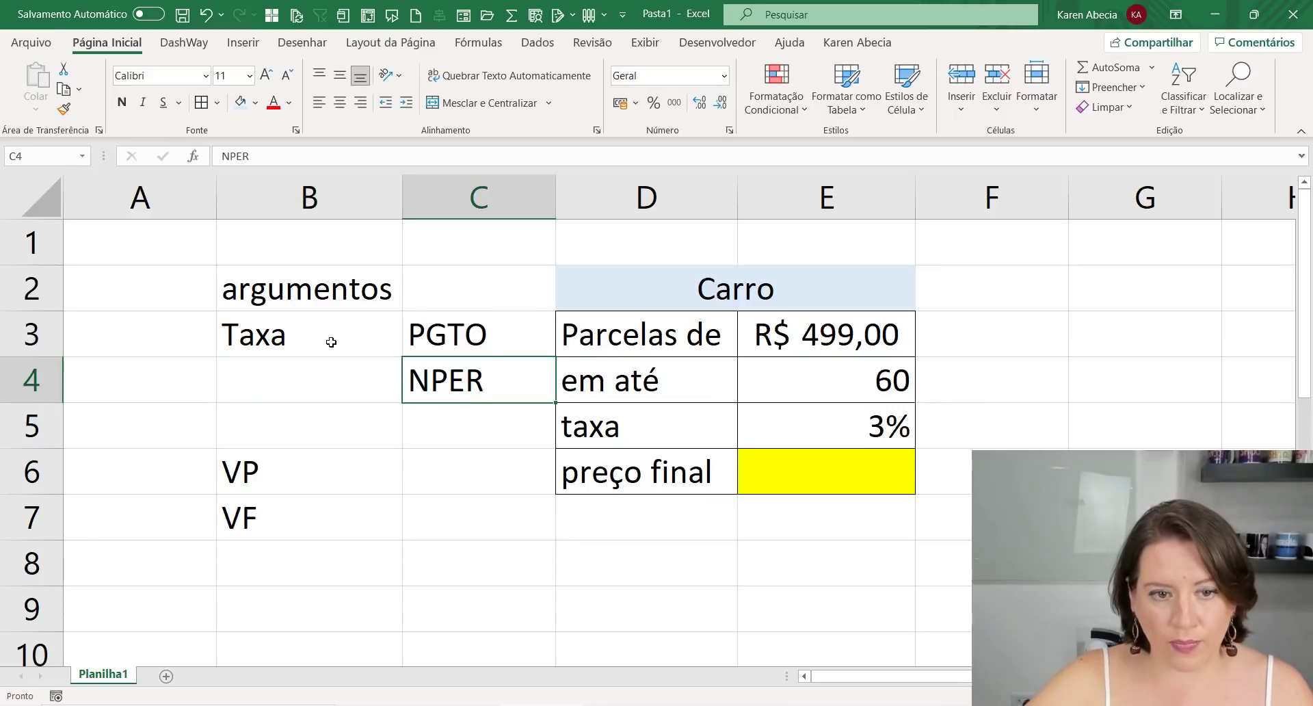
pyautogui.click(331, 345)
pyautogui.moveTo(419, 408); pyautogui.dragTo(493, 445)
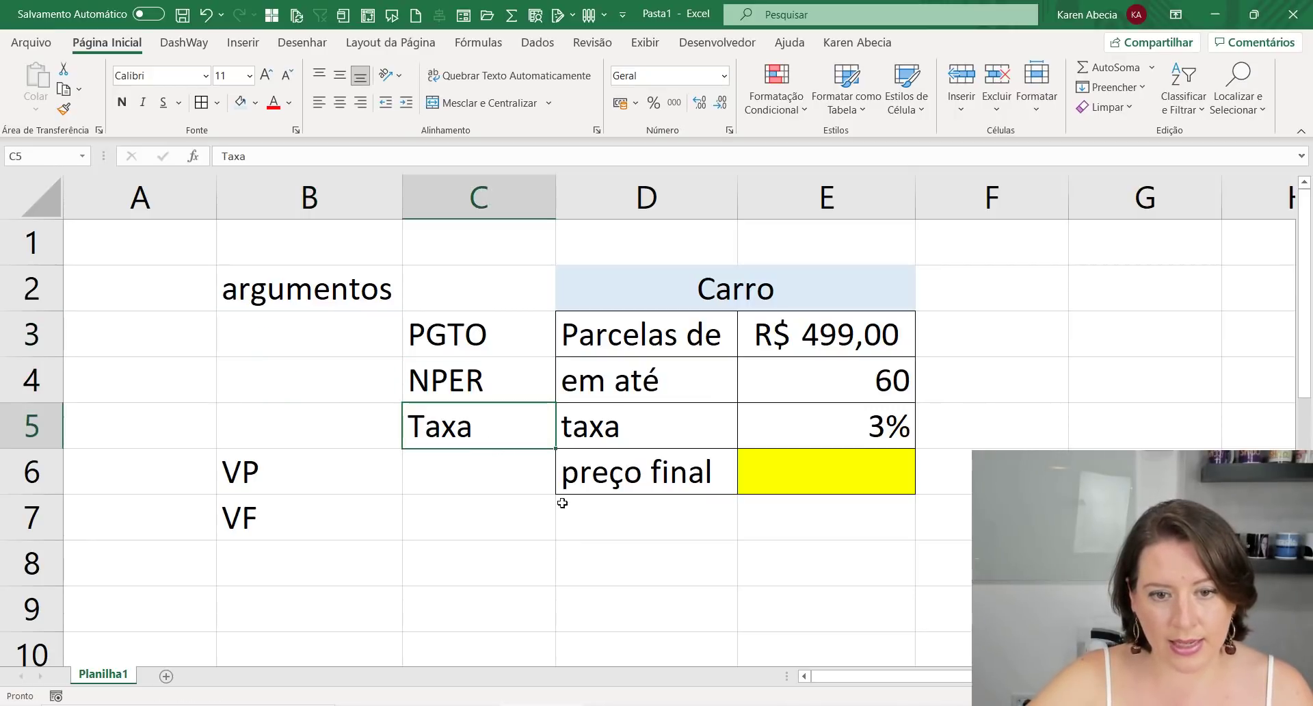
# Move VF to C6 beside preço final and VP down to B8
pyautogui.click(827, 479)
pyautogui.click(292, 513)
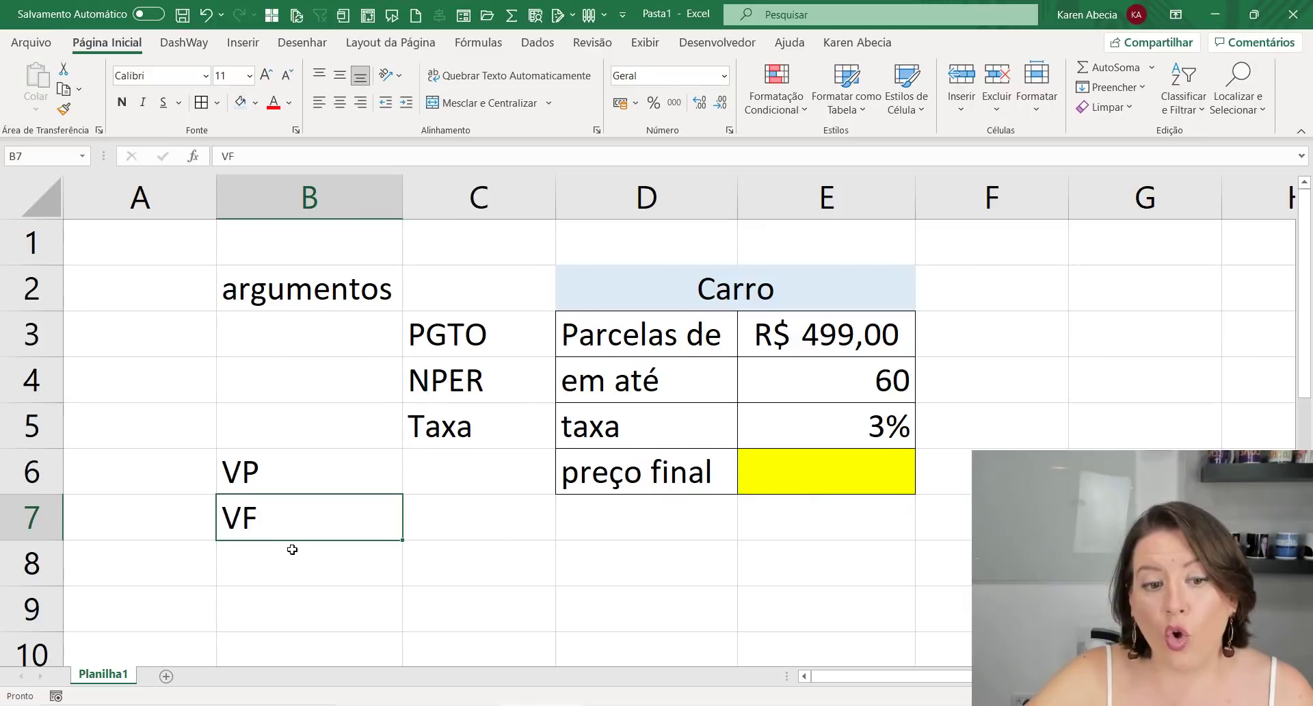
pyautogui.moveTo(289, 543); pyautogui.dragTo(446, 495)
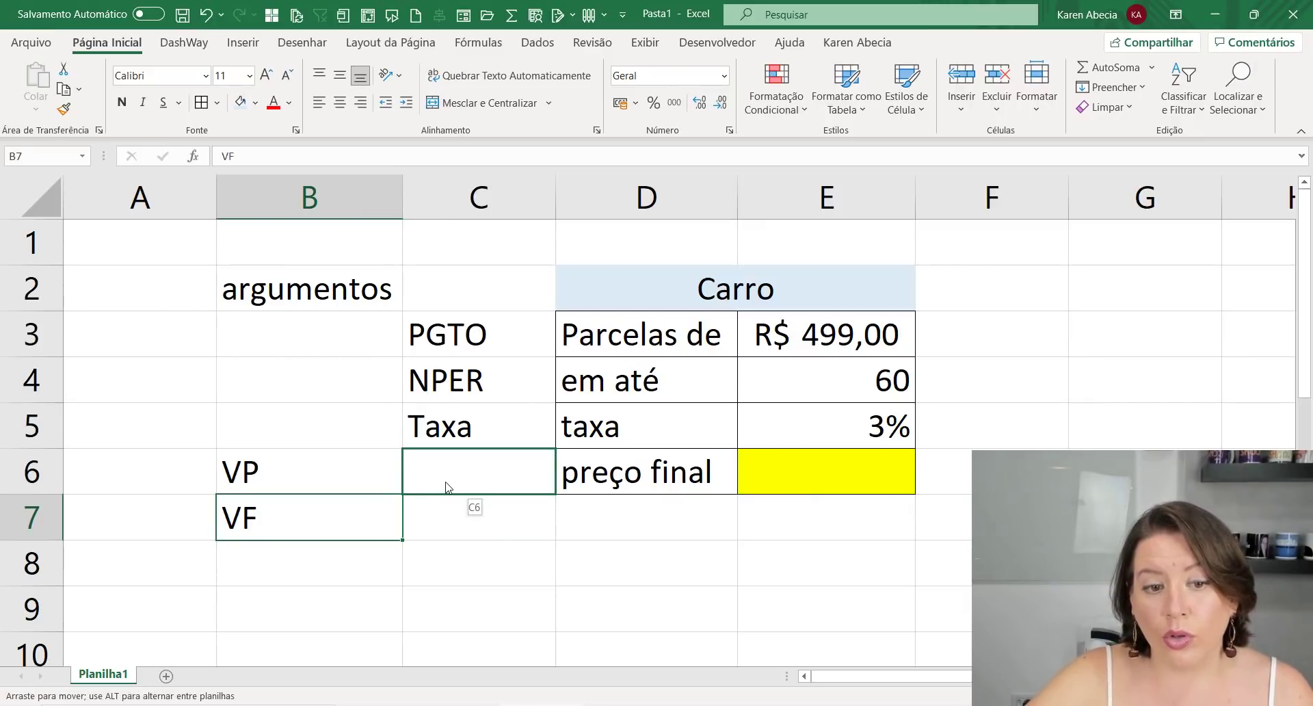
pyautogui.click(339, 492)
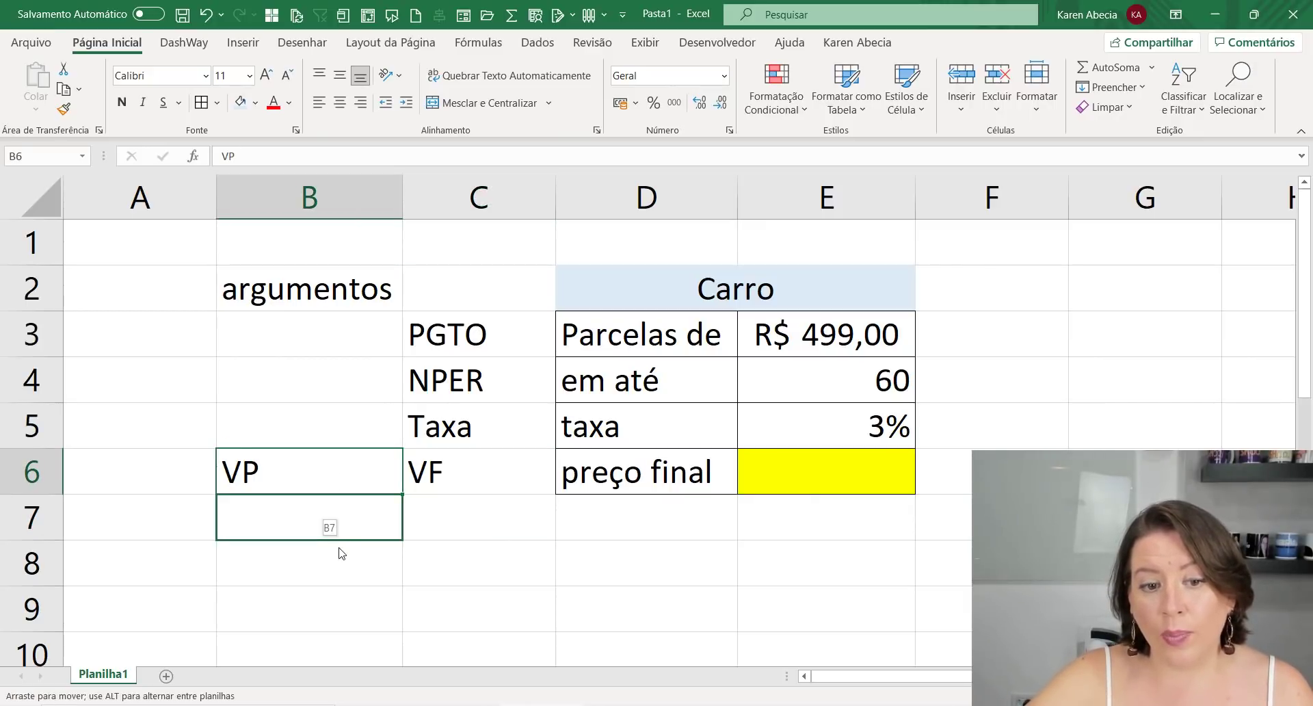
pyautogui.moveTo(333, 495); pyautogui.dragTo(337, 591)
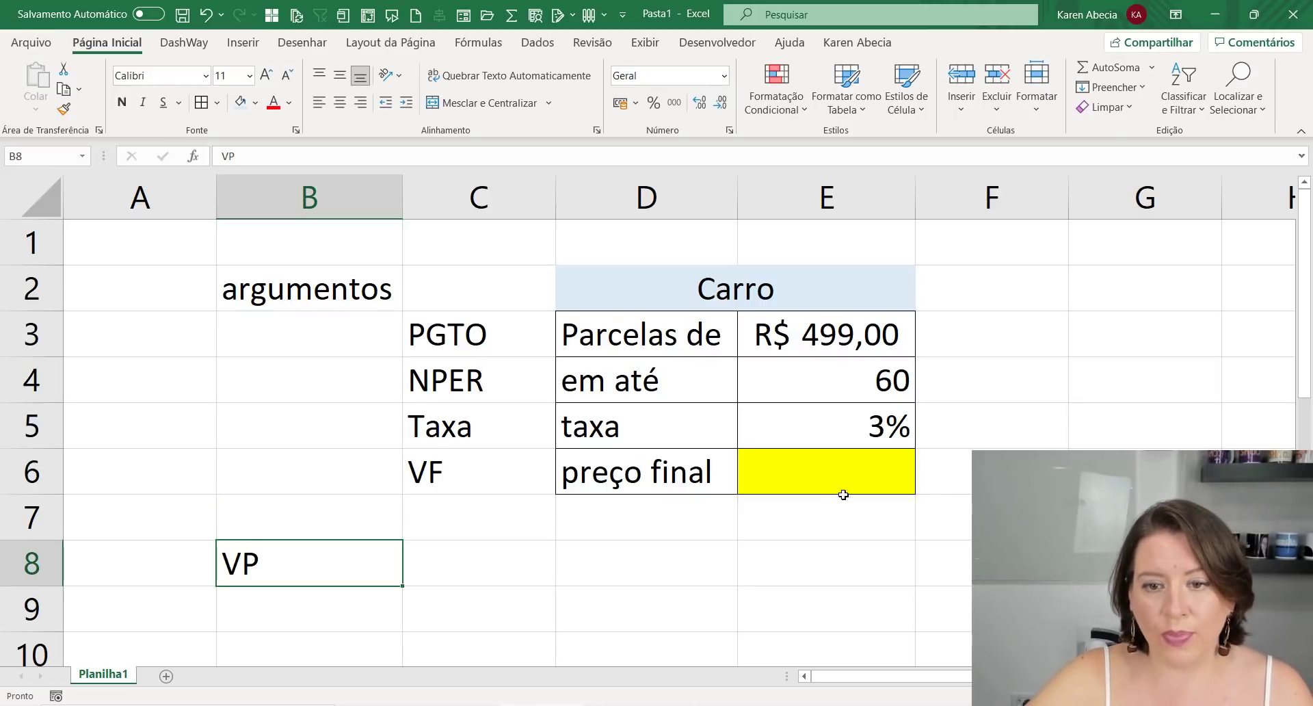
pyautogui.click(864, 476)
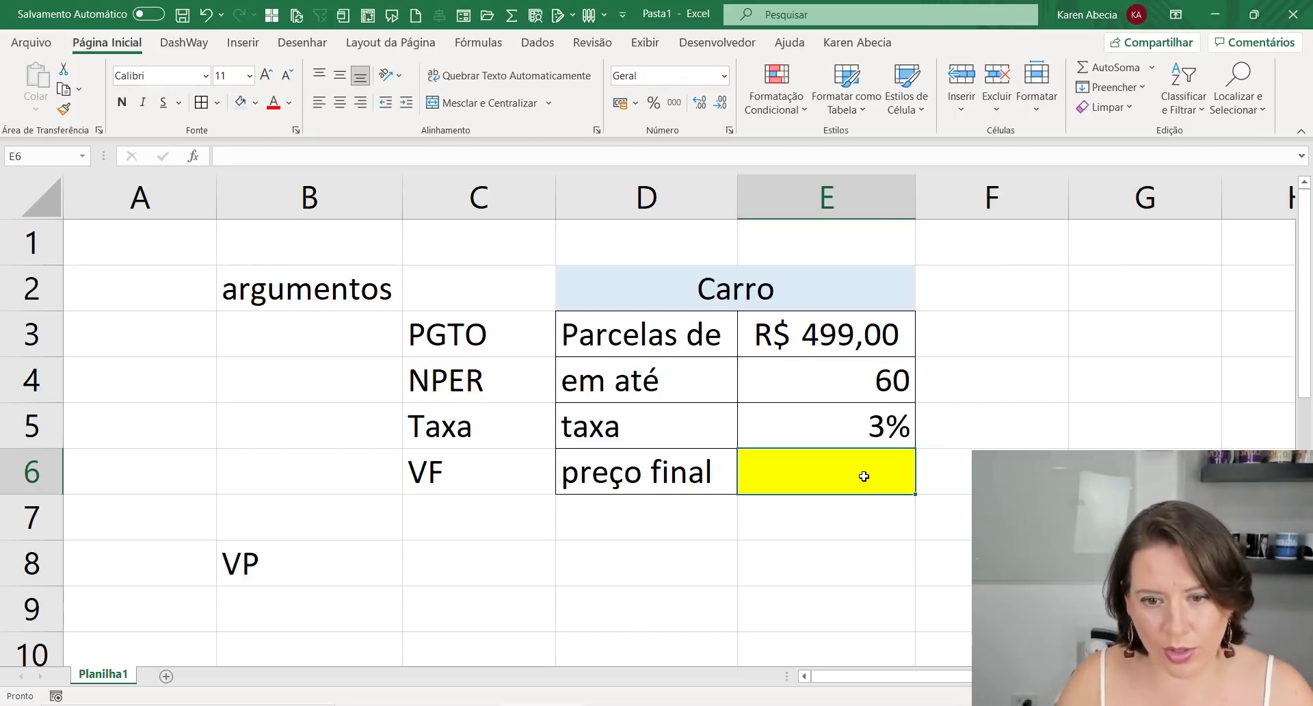
# Enter =VF(E5;E4;-E3) in preço final, returning R$ 81.363,66
pyautogui.scroll(1, 865, 476)
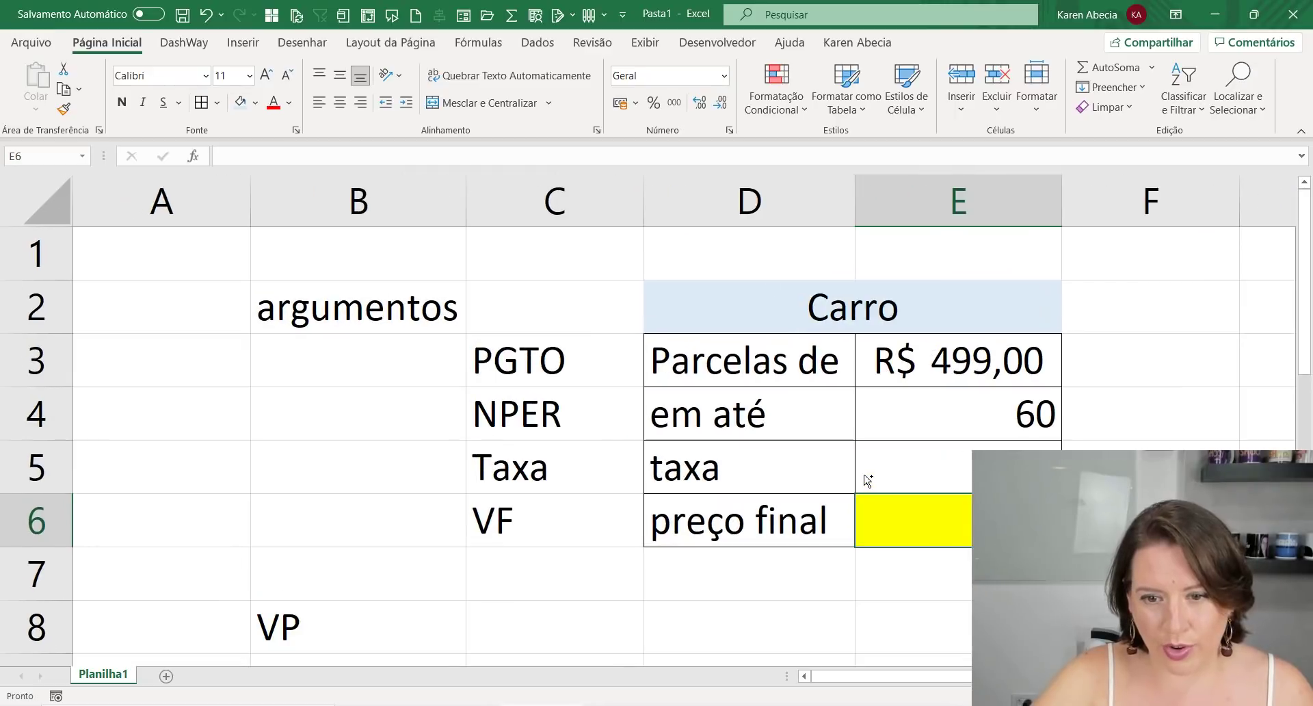
pyautogui.scroll(1, 864, 476)
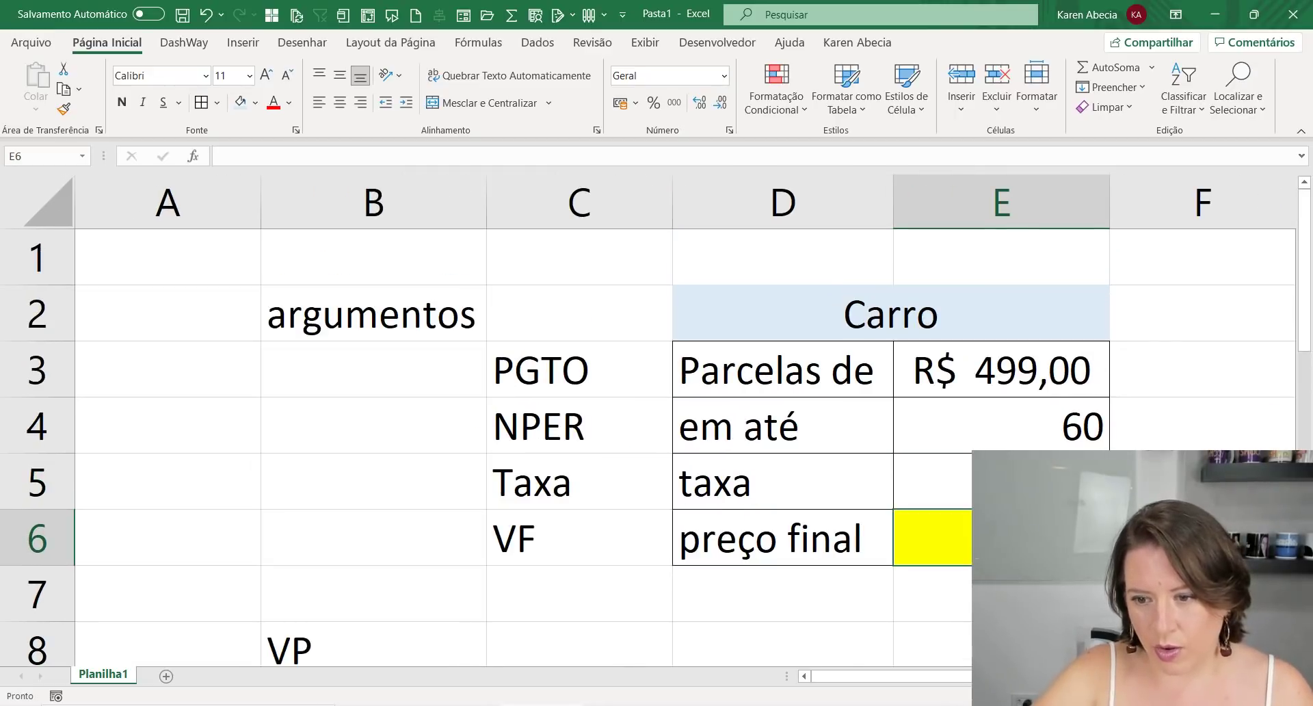
pyautogui.hscroll(1, 684, 410)
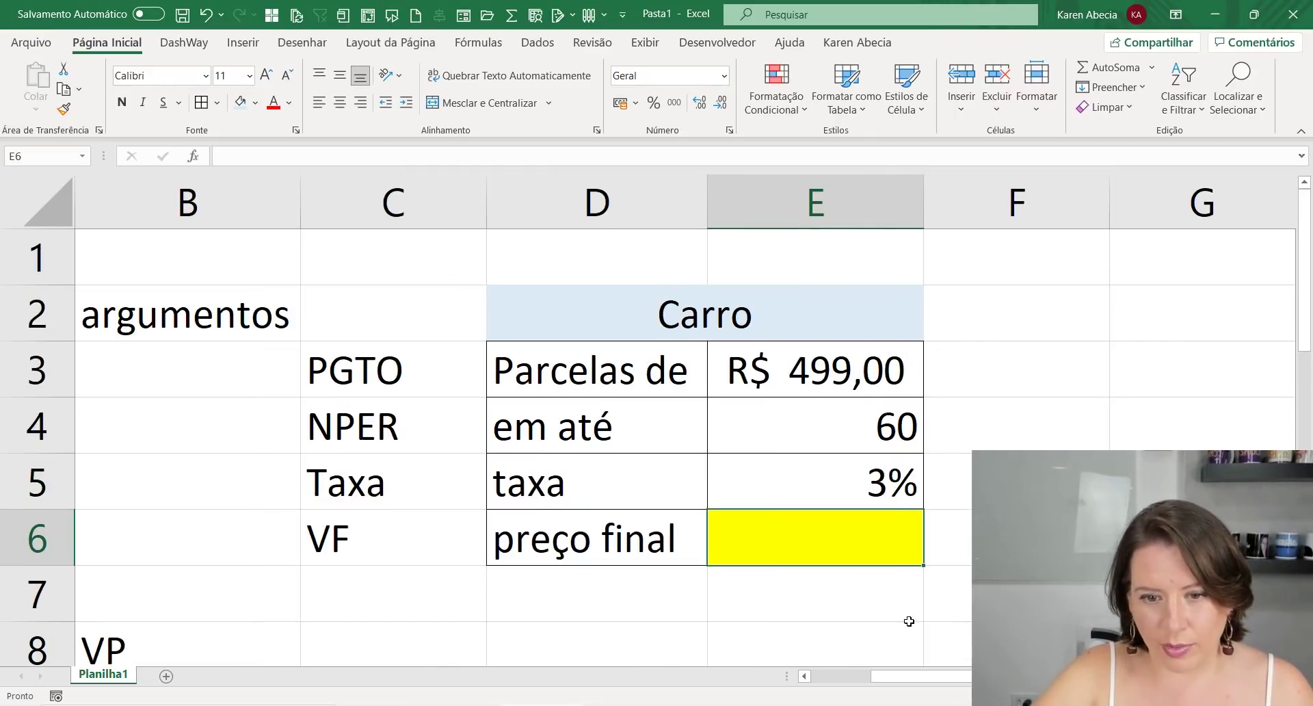
pyautogui.write('=')
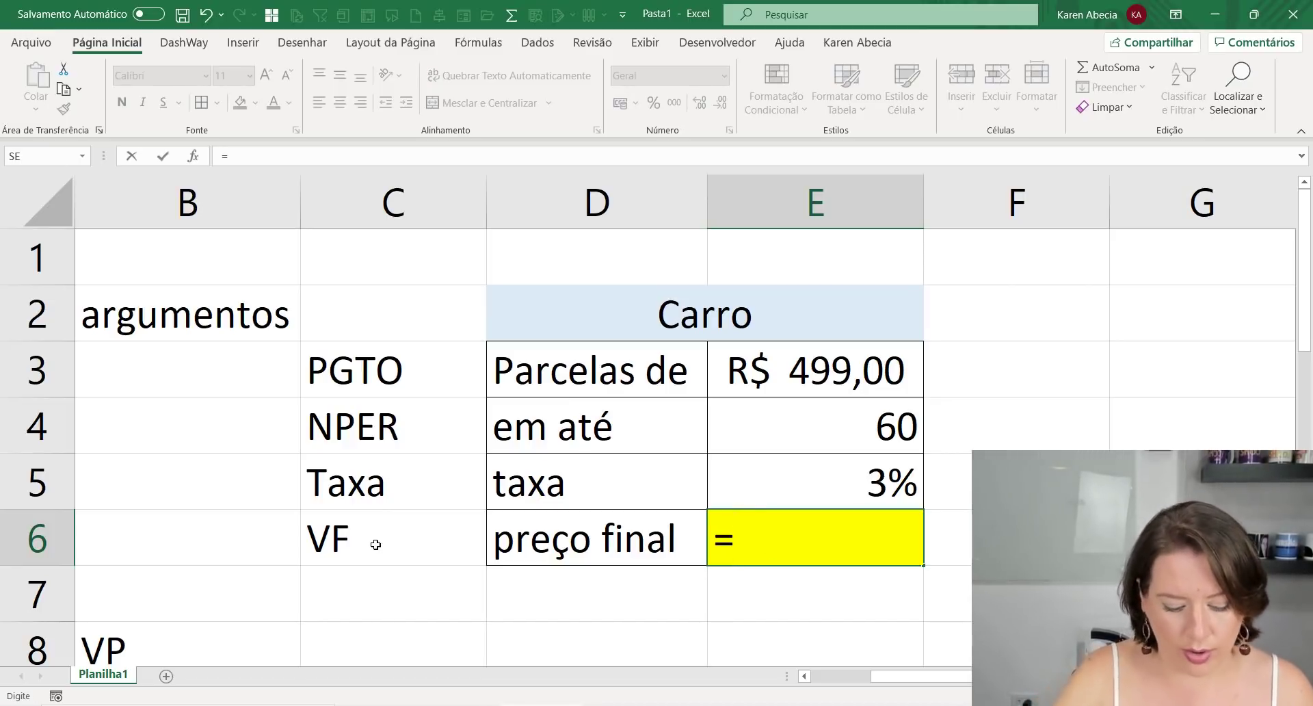
pyautogui.write('VF(')
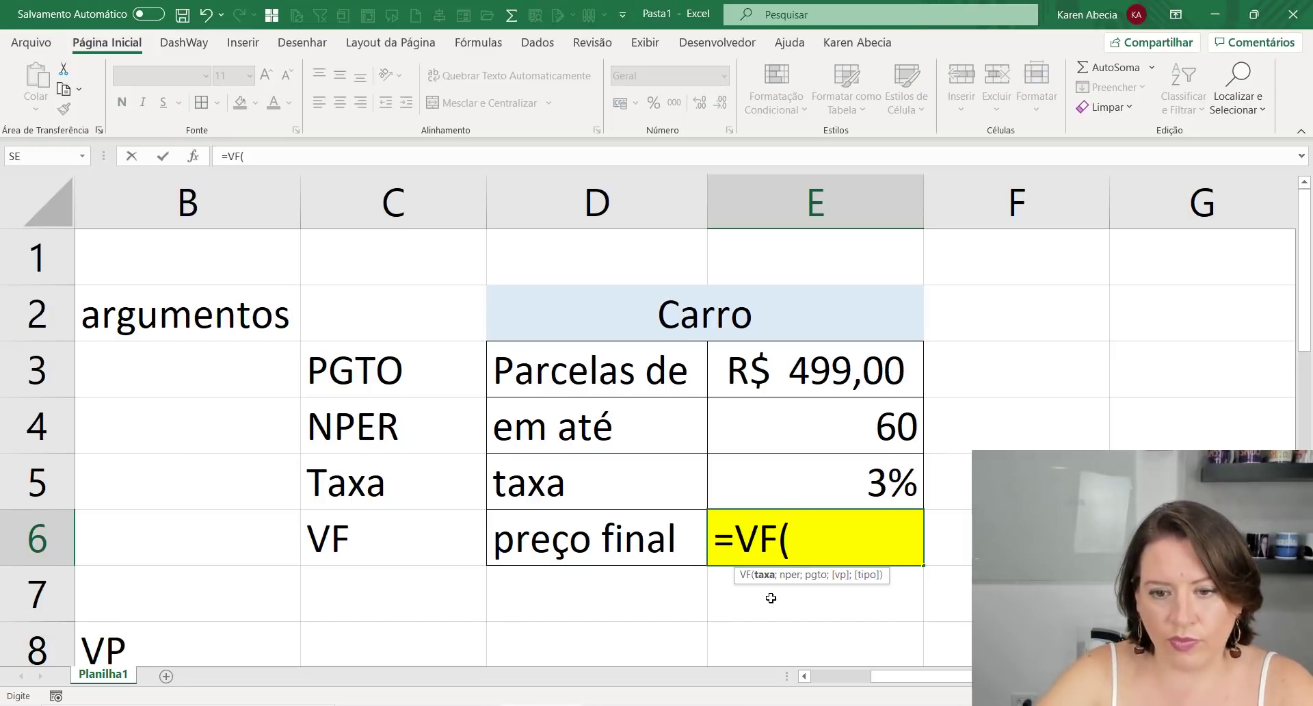
pyautogui.click(802, 481)
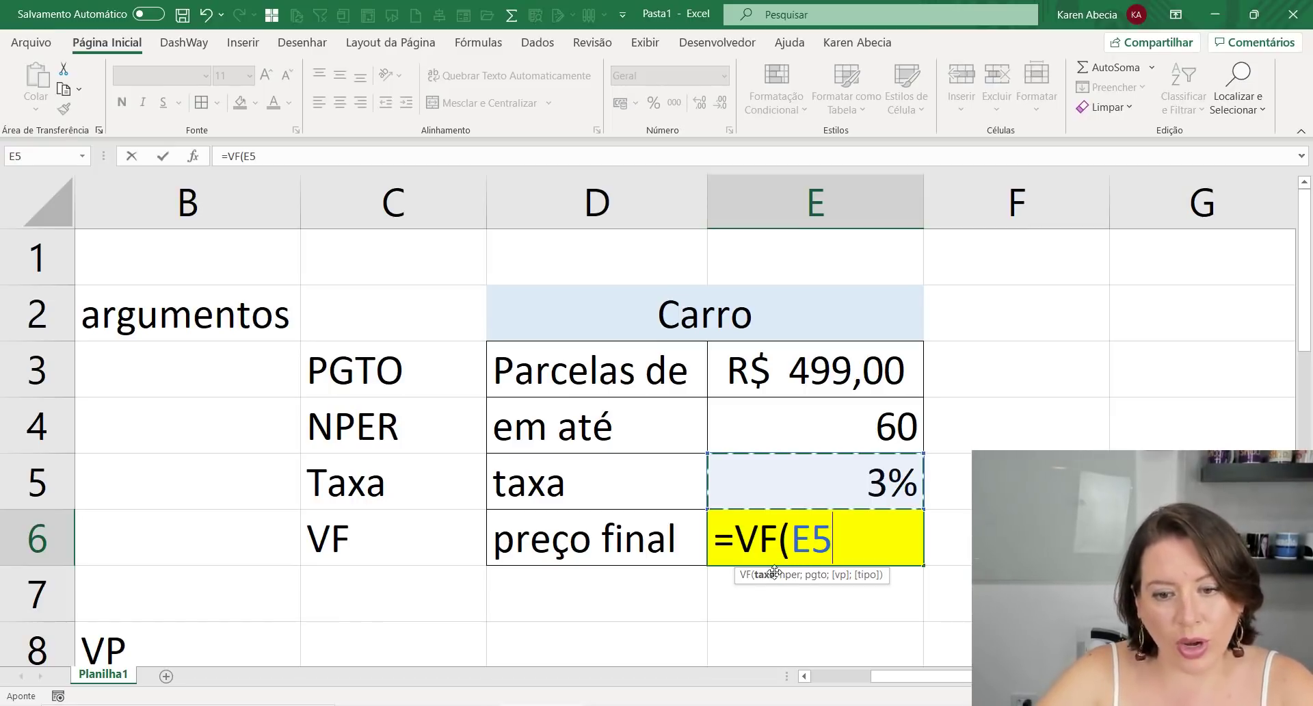
pyautogui.write(';')
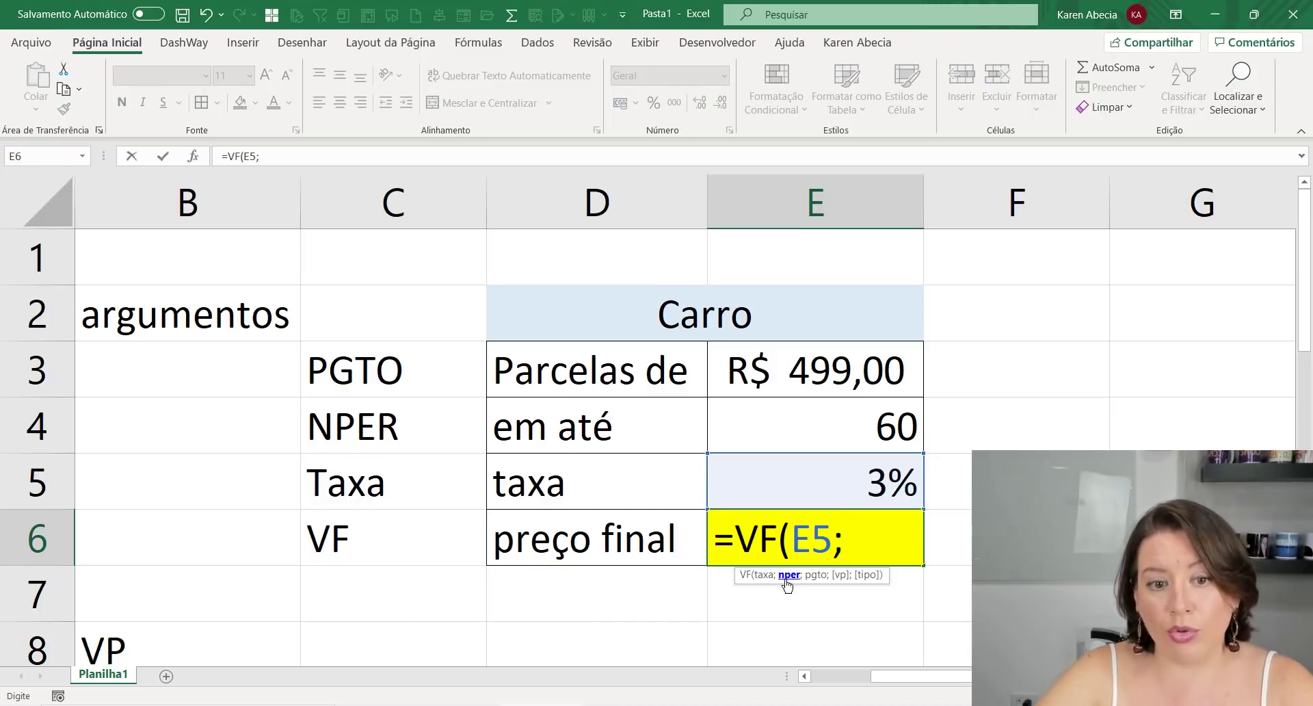
pyautogui.click(763, 432)
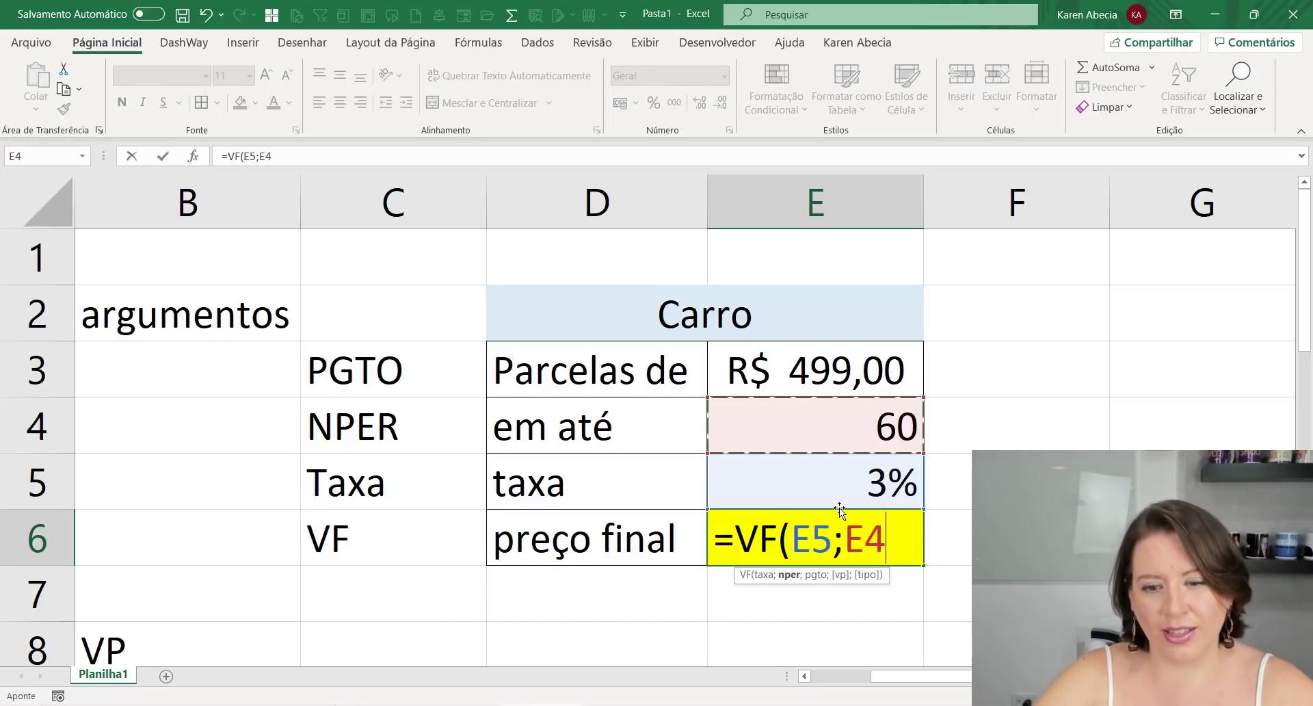
pyautogui.write(';')
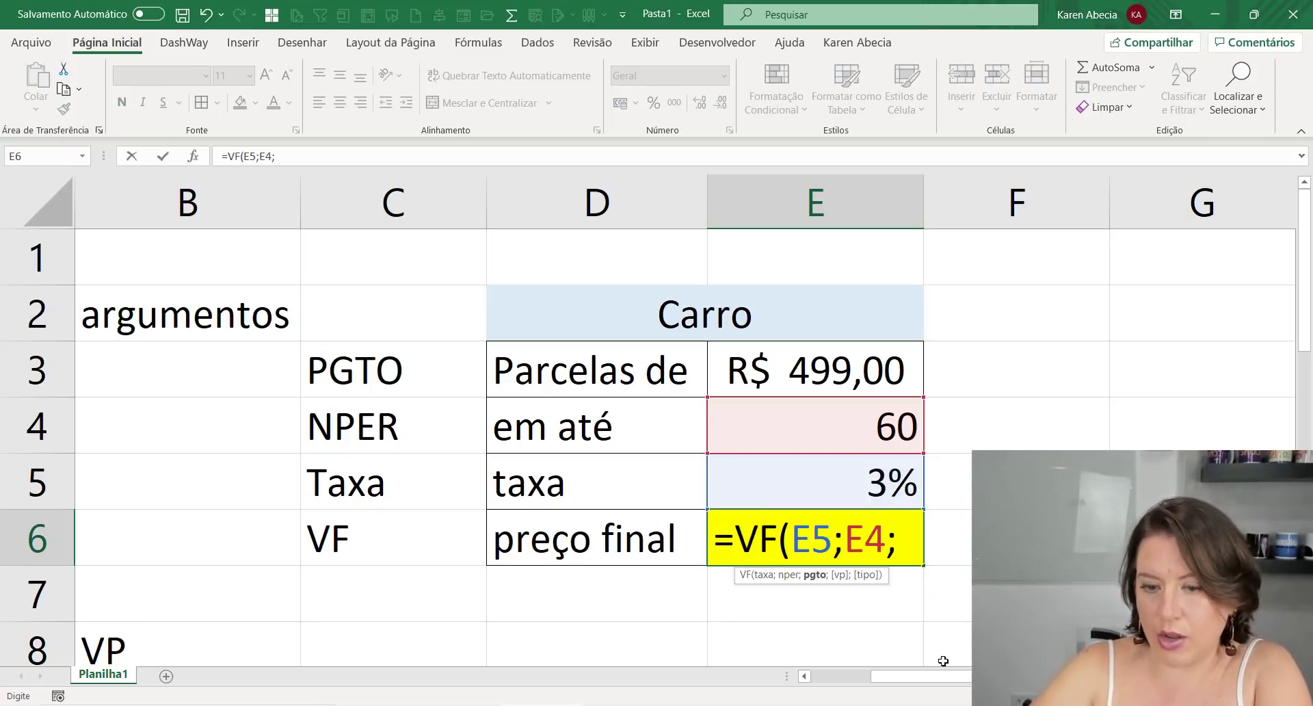
pyautogui.write('-')
pyautogui.click(829, 375)
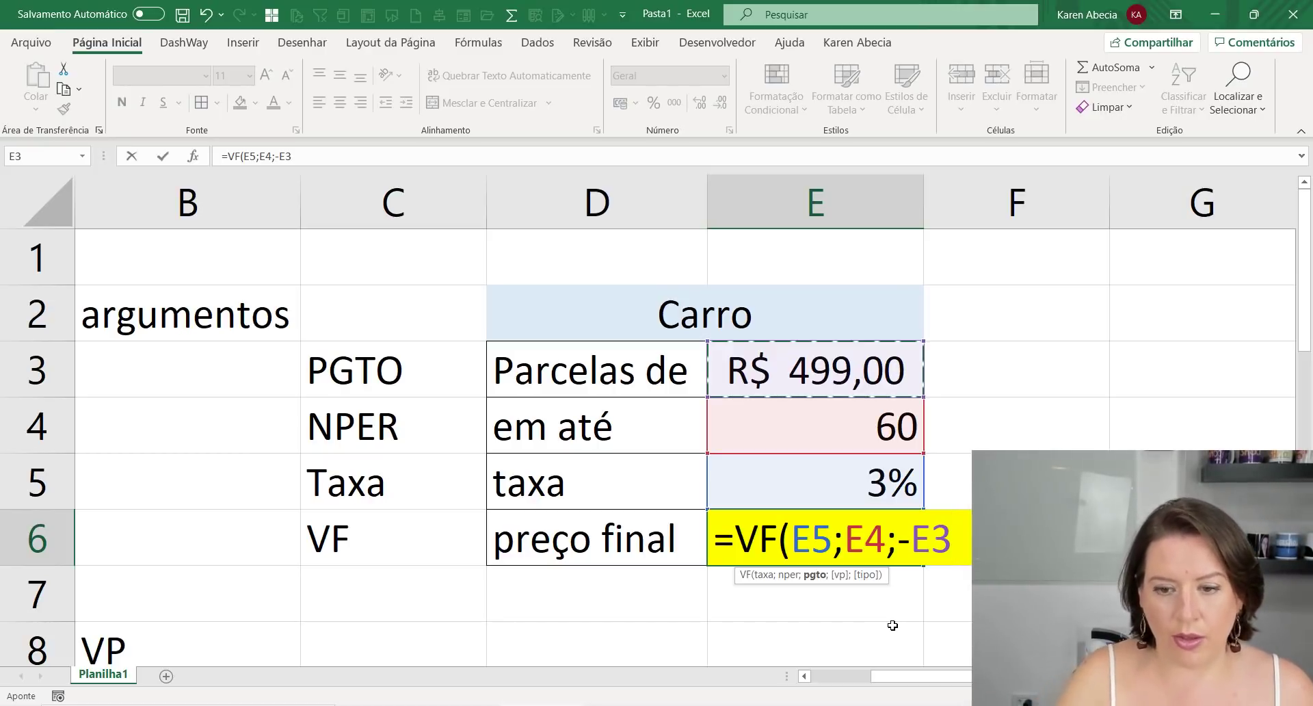
pyautogui.write(')')
pyautogui.press('Return')
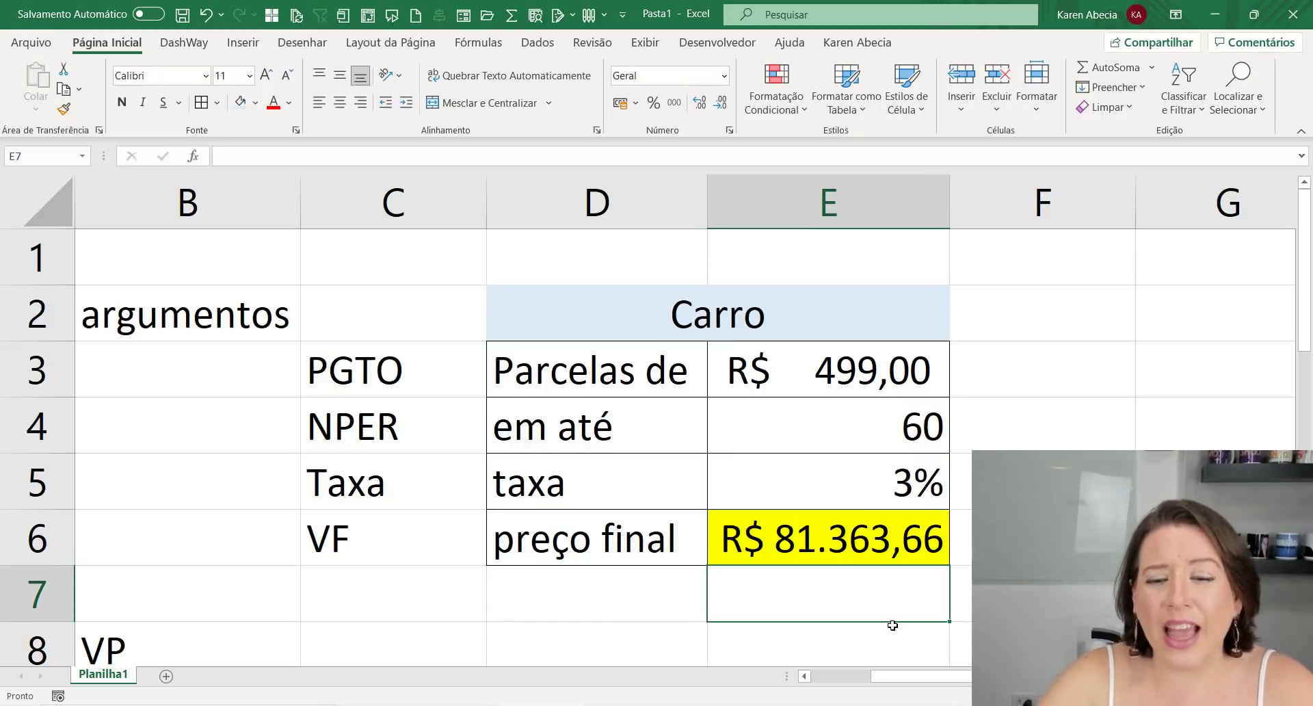
# Review the VF result and 3% rate, then launch Google Chrome from Windows search
pyautogui.click(1042, 593)
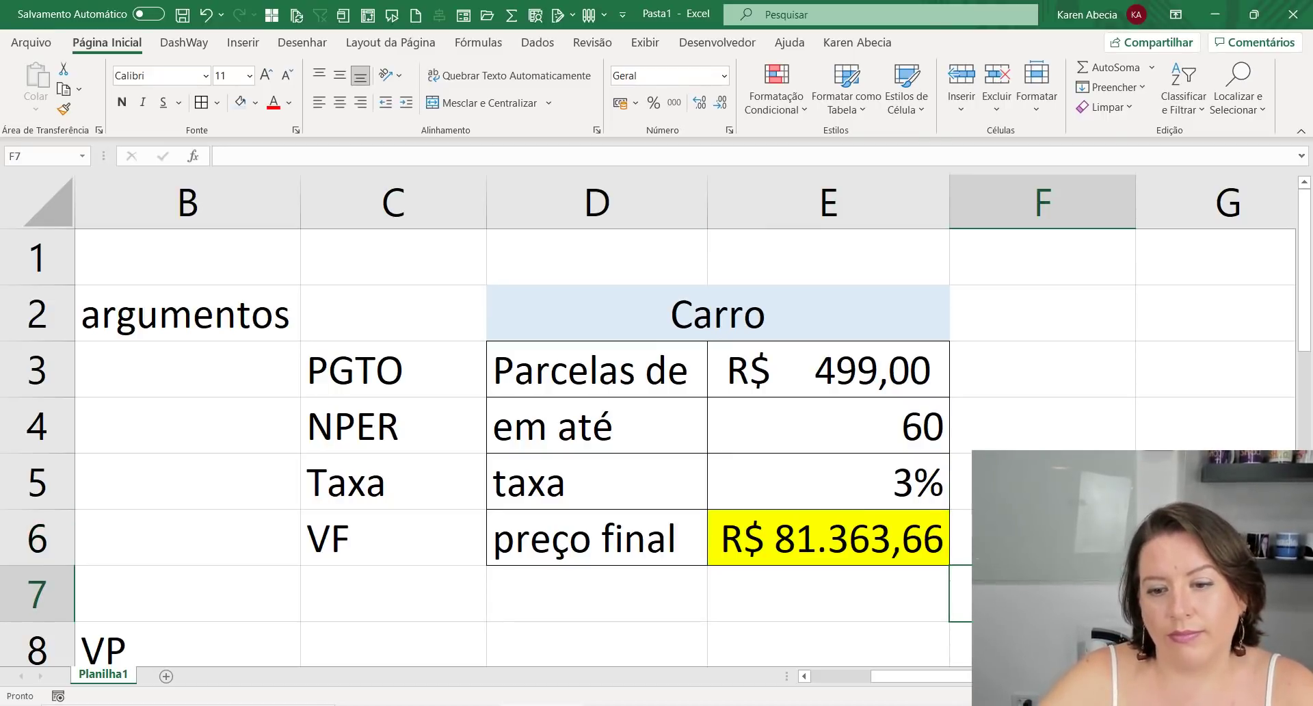
pyautogui.click(933, 555)
pyautogui.click(958, 575)
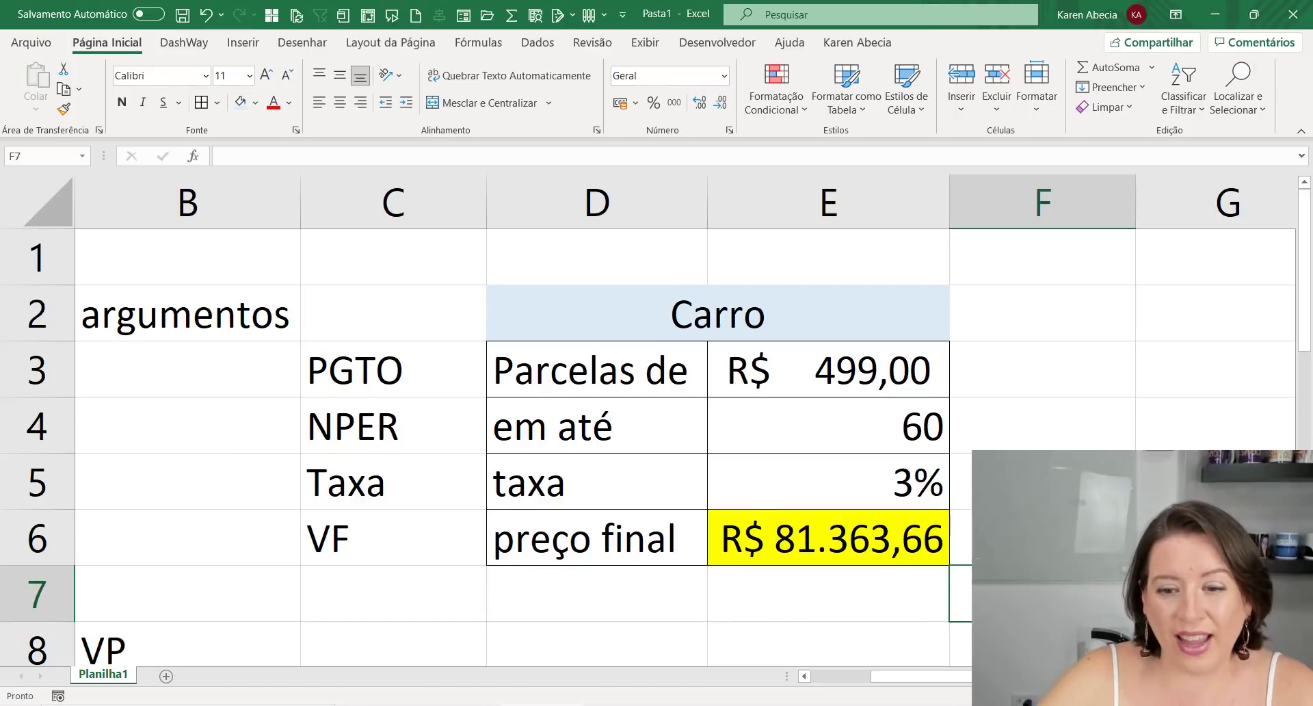
pyautogui.click(893, 548)
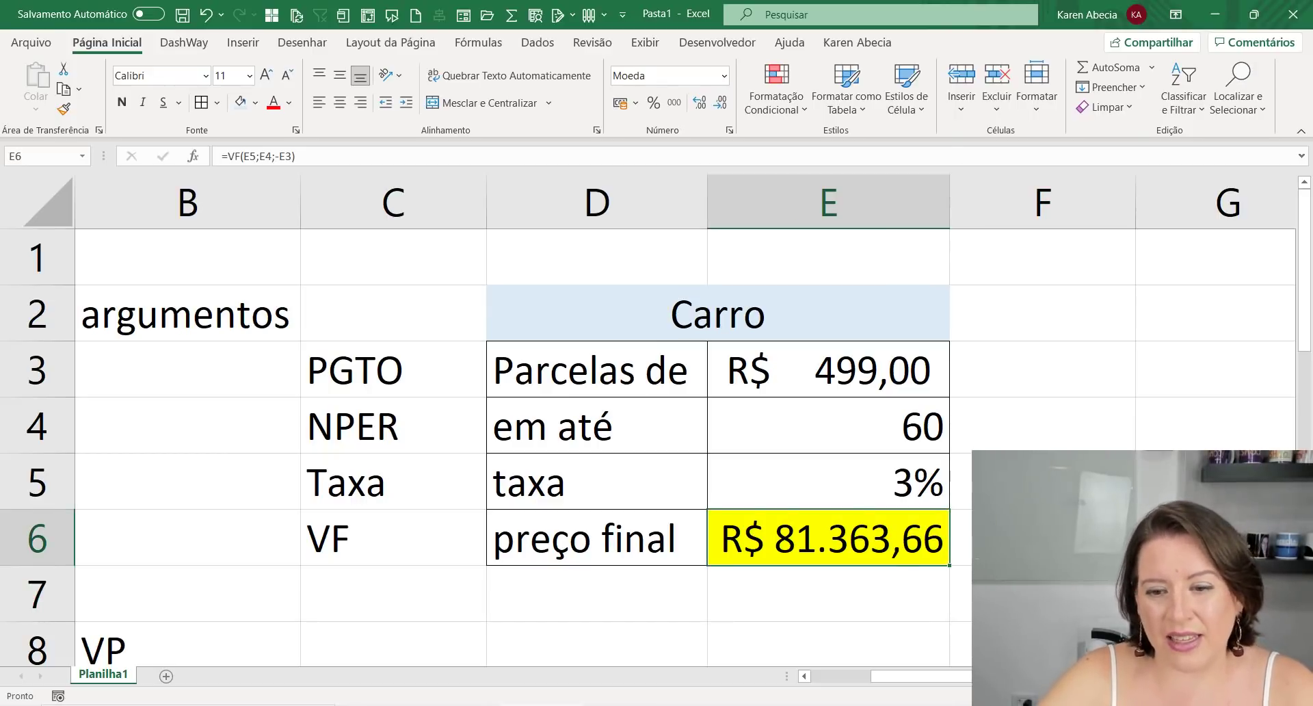
pyautogui.click(961, 592)
pyautogui.click(961, 541)
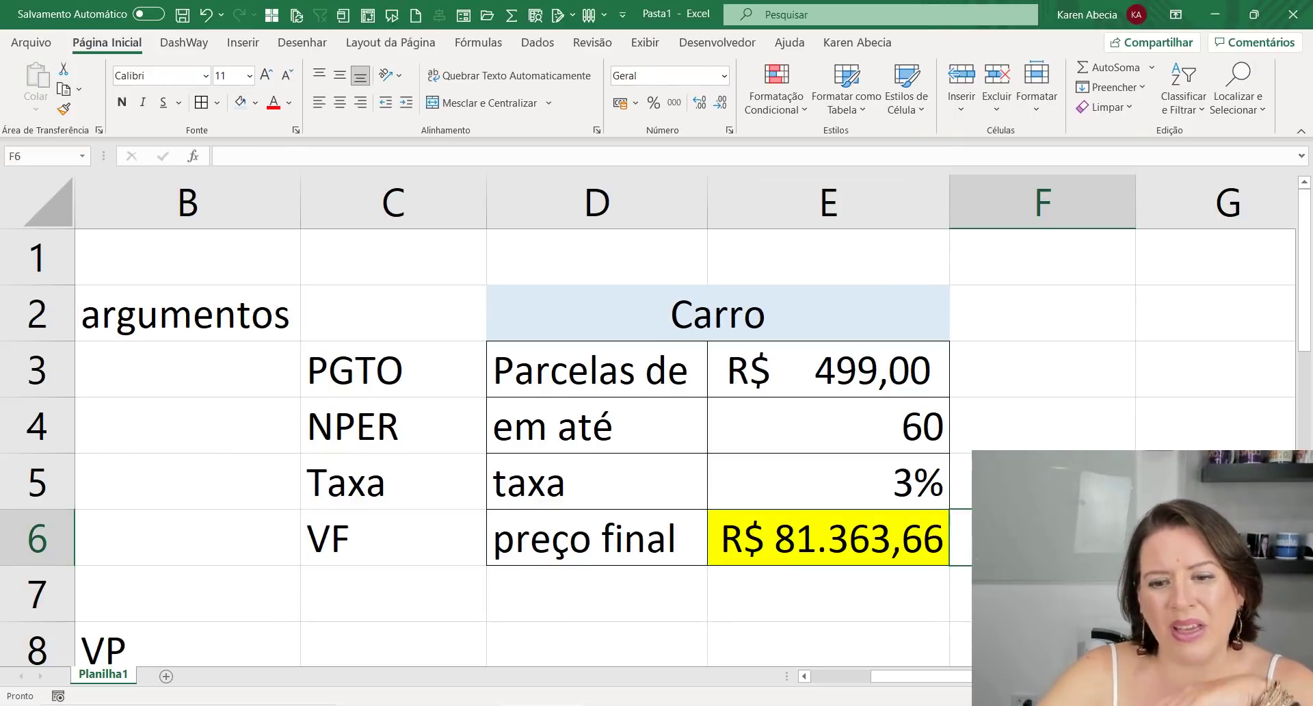
pyautogui.click(875, 483)
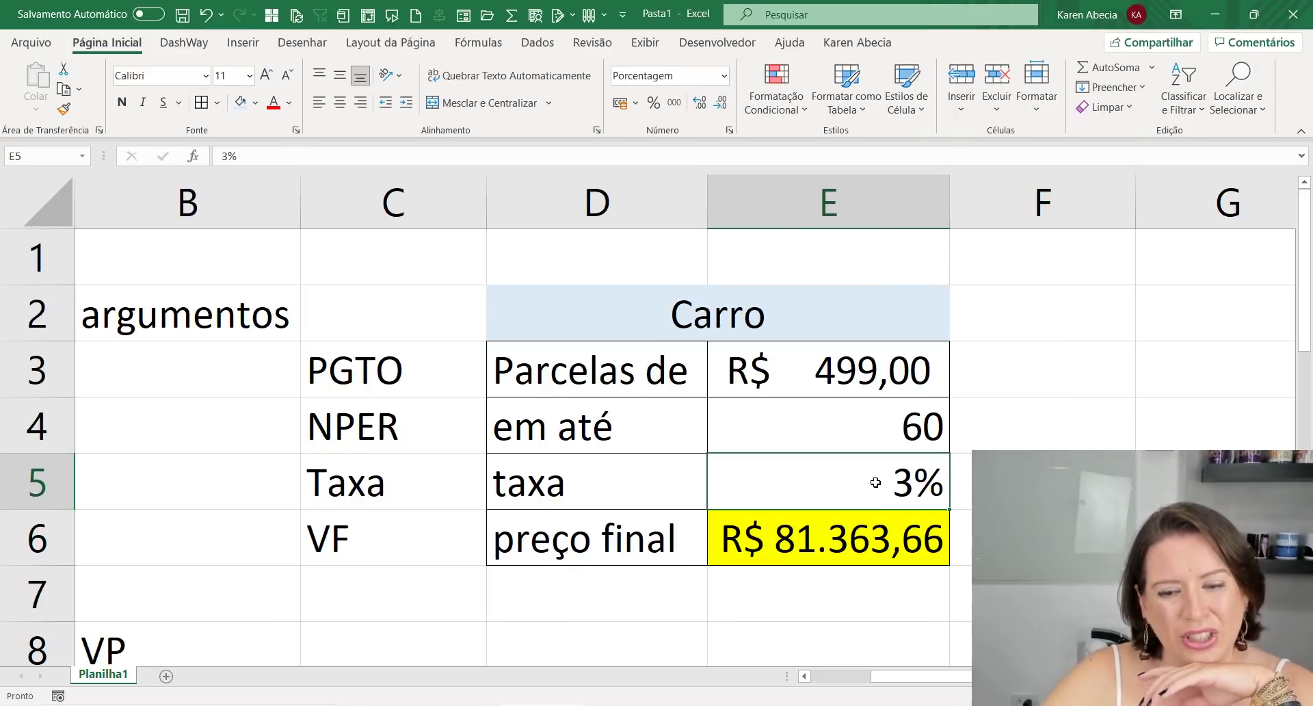
pyautogui.click(967, 487)
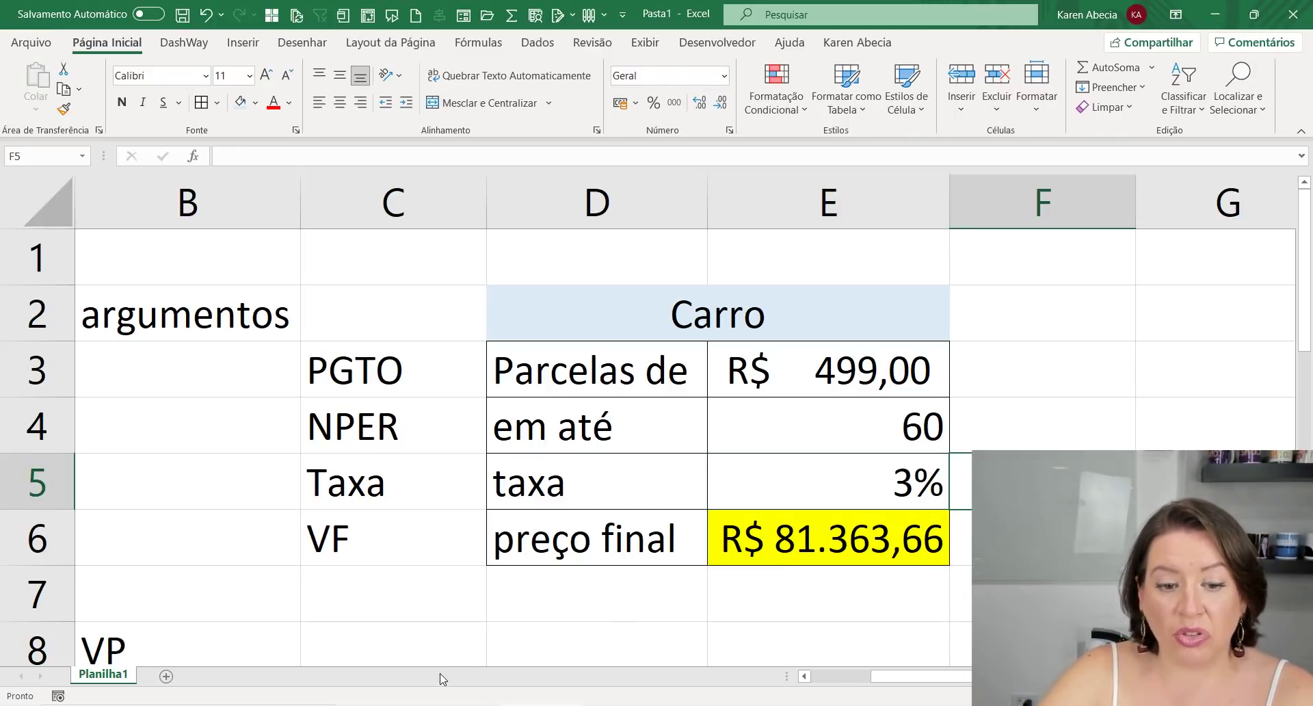
pyautogui.click(188, 705)
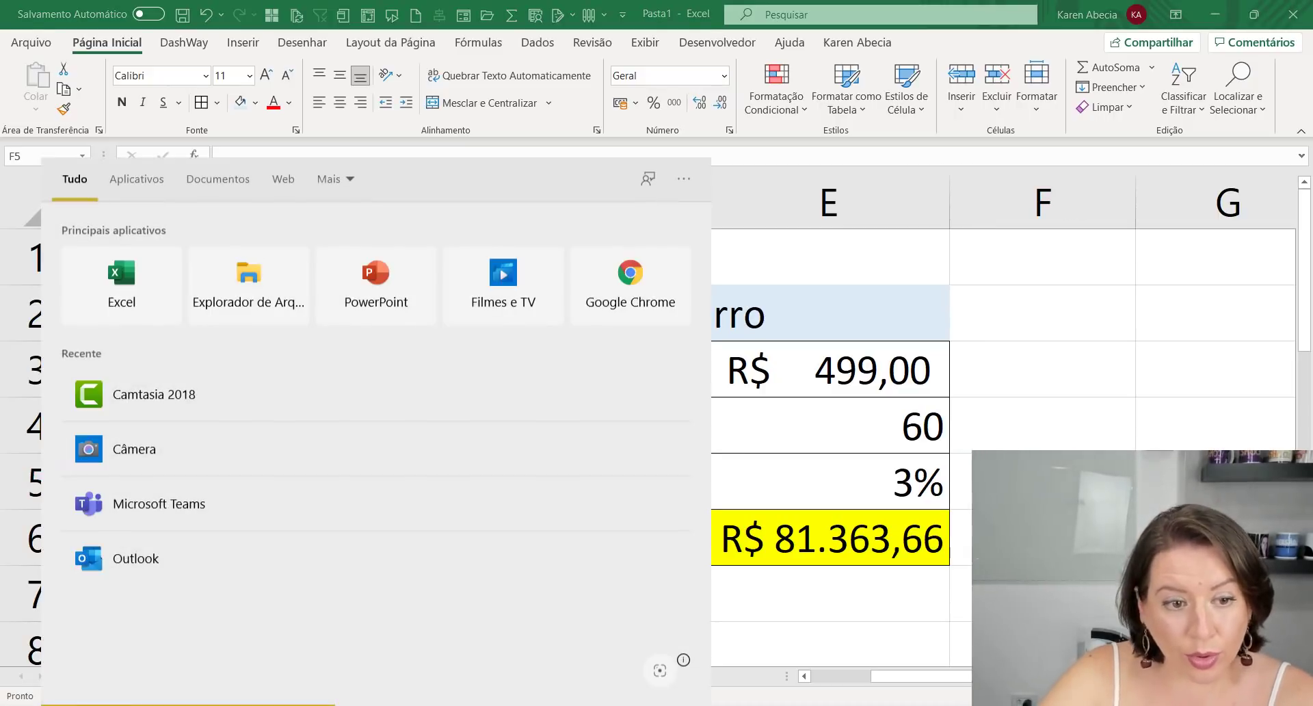
pyautogui.click(662, 294)
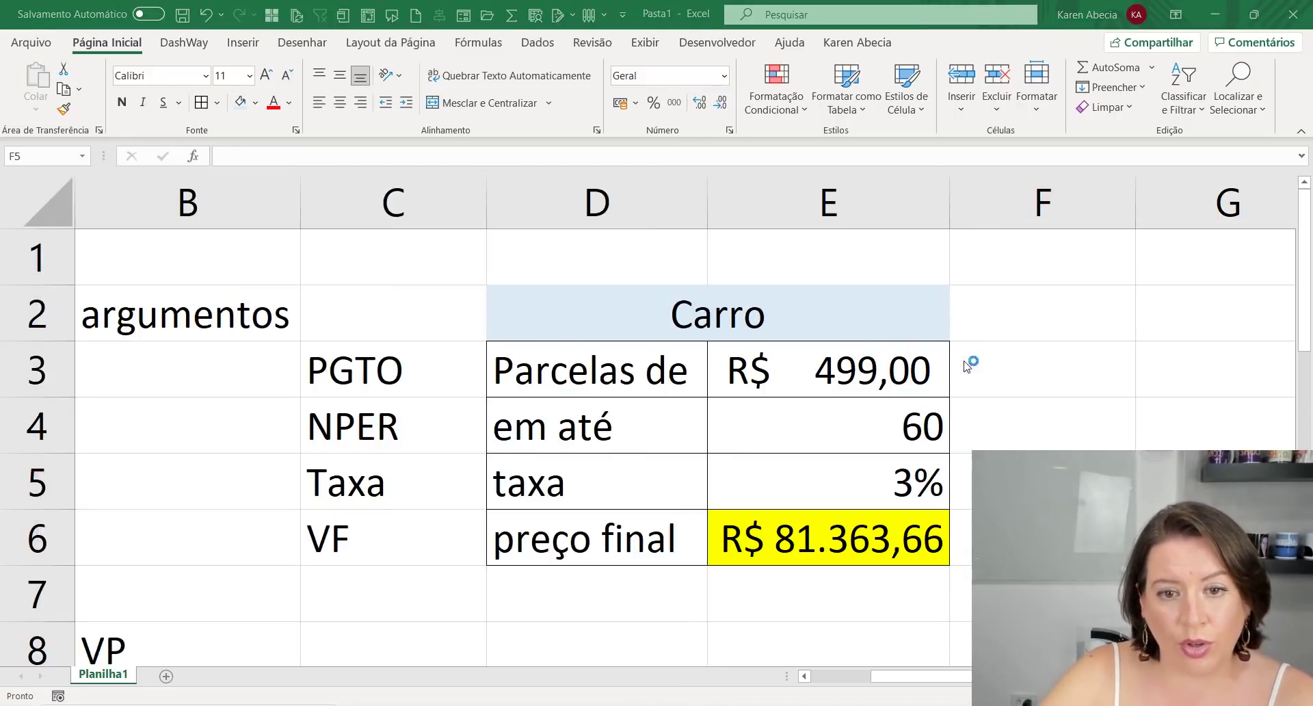
# Search Google for 'taxa financiamento veiculo'
pyautogui.click(496, 367)
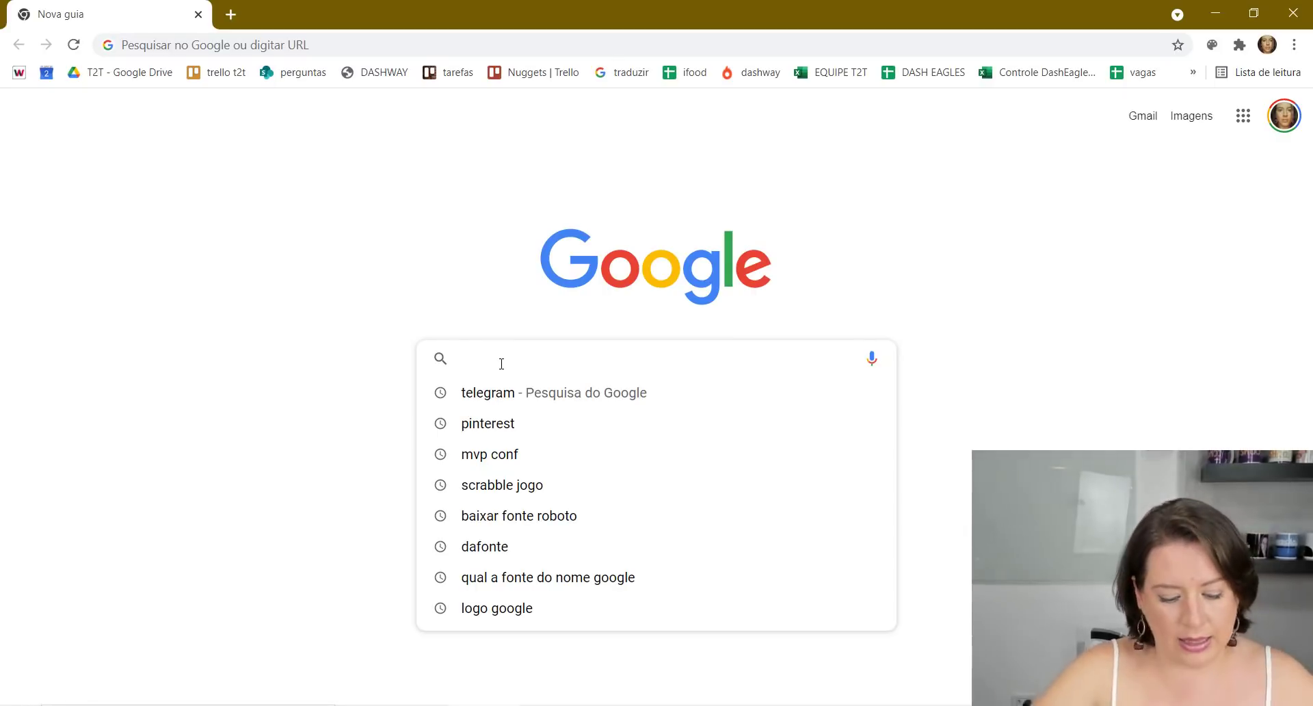
pyautogui.write('taxa financ')
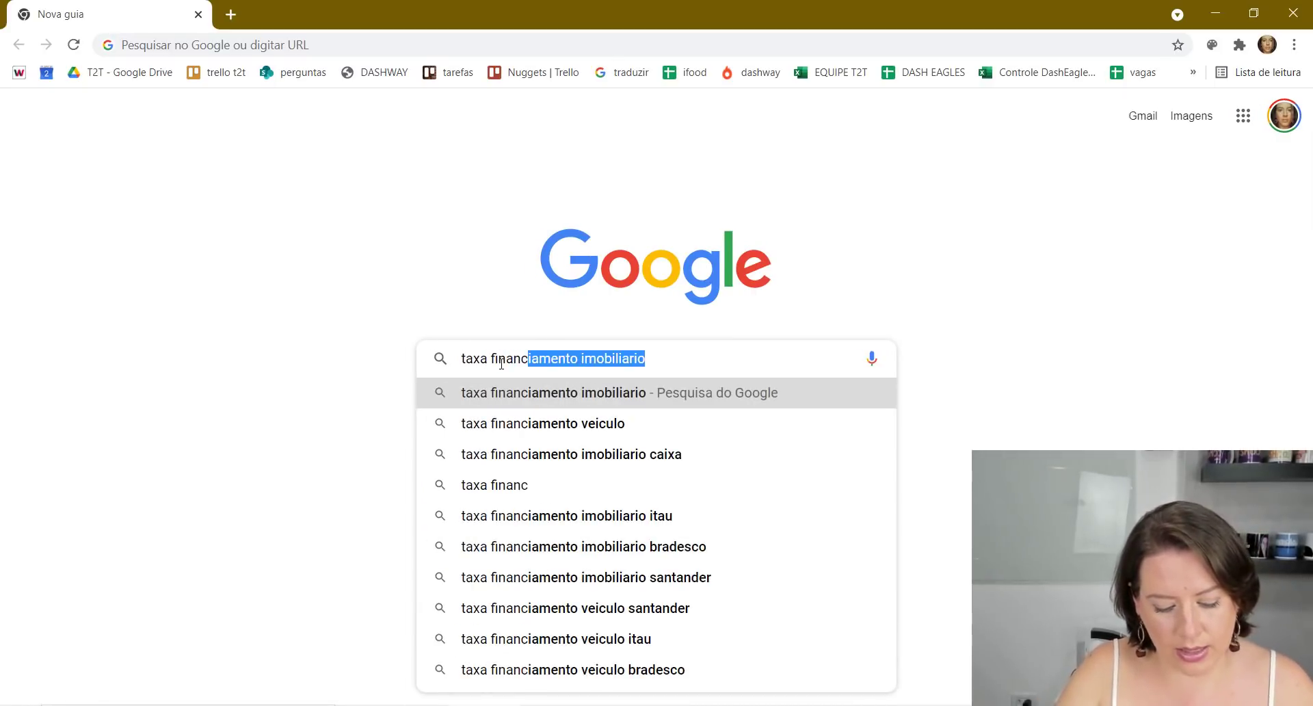
pyautogui.write('iamento')
pyautogui.press('Down')
pyautogui.press('Down')
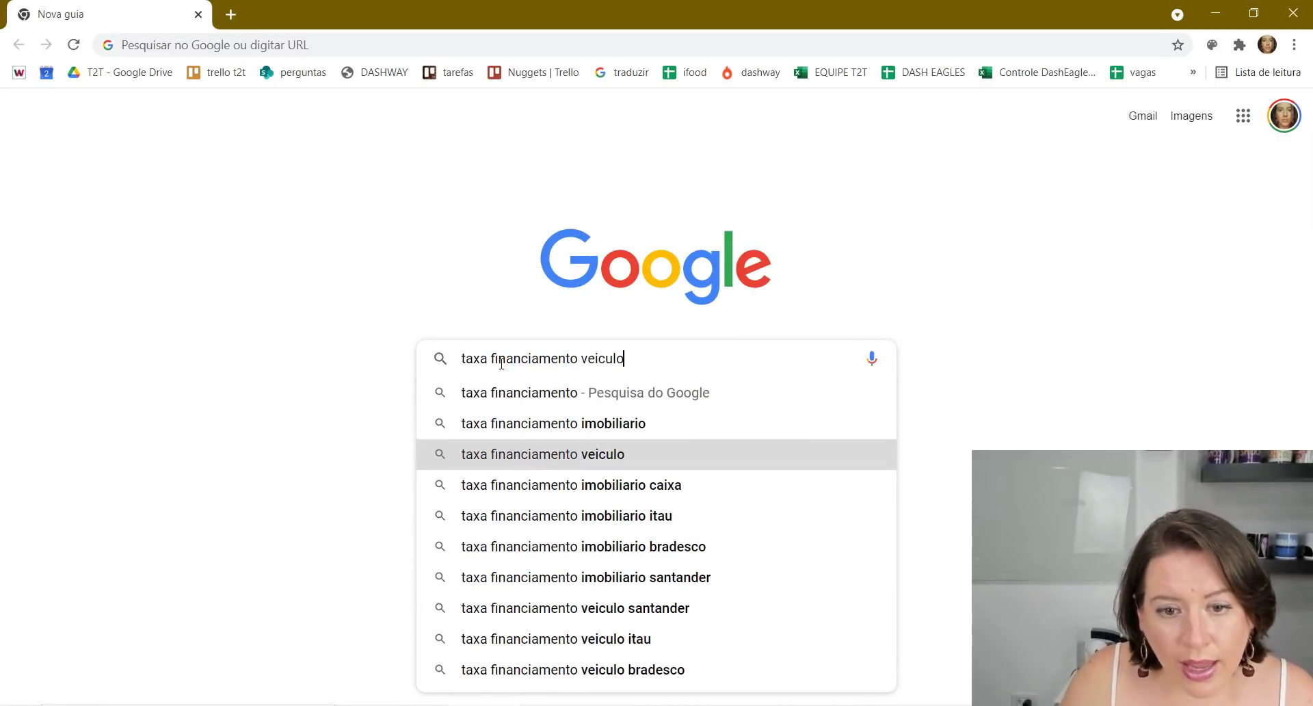
pyautogui.press('Return')
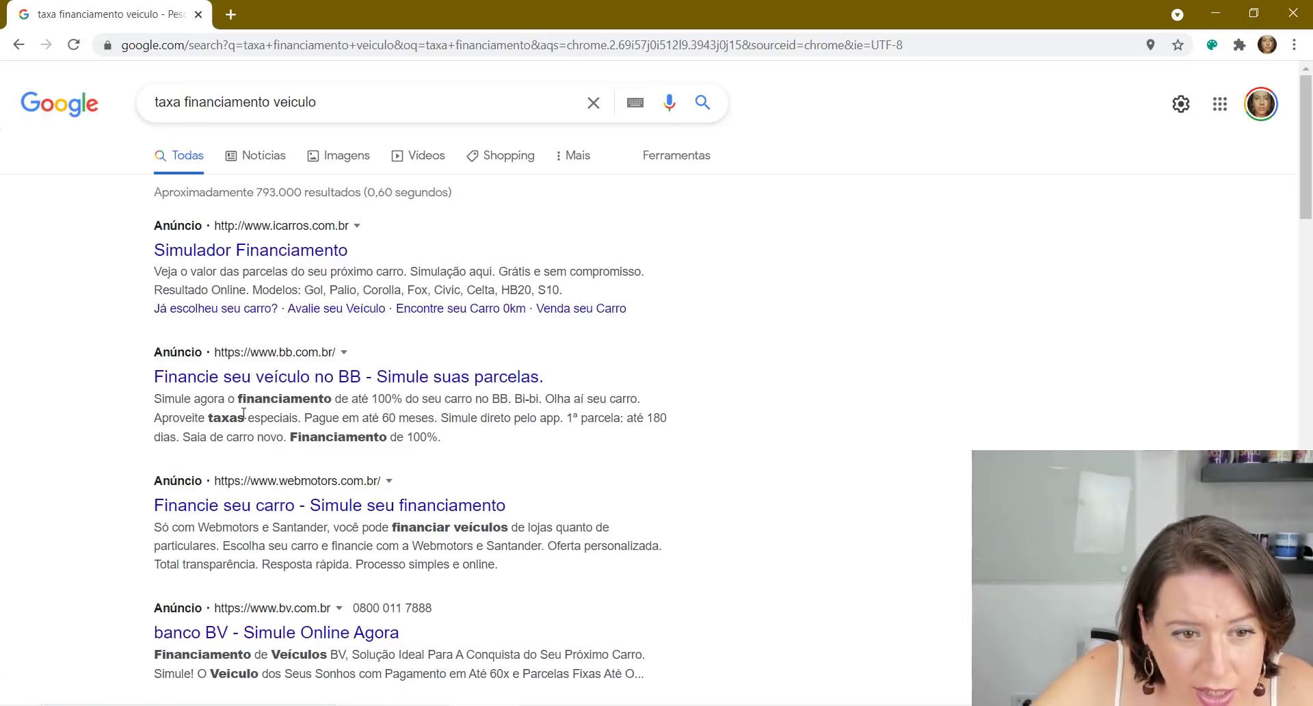
# Highlight the BB ad's 100% financing and up-to-60-months claims
pyautogui.moveTo(181, 398); pyautogui.dragTo(208, 398)
pyautogui.moveTo(335, 398); pyautogui.dragTo(465, 398)
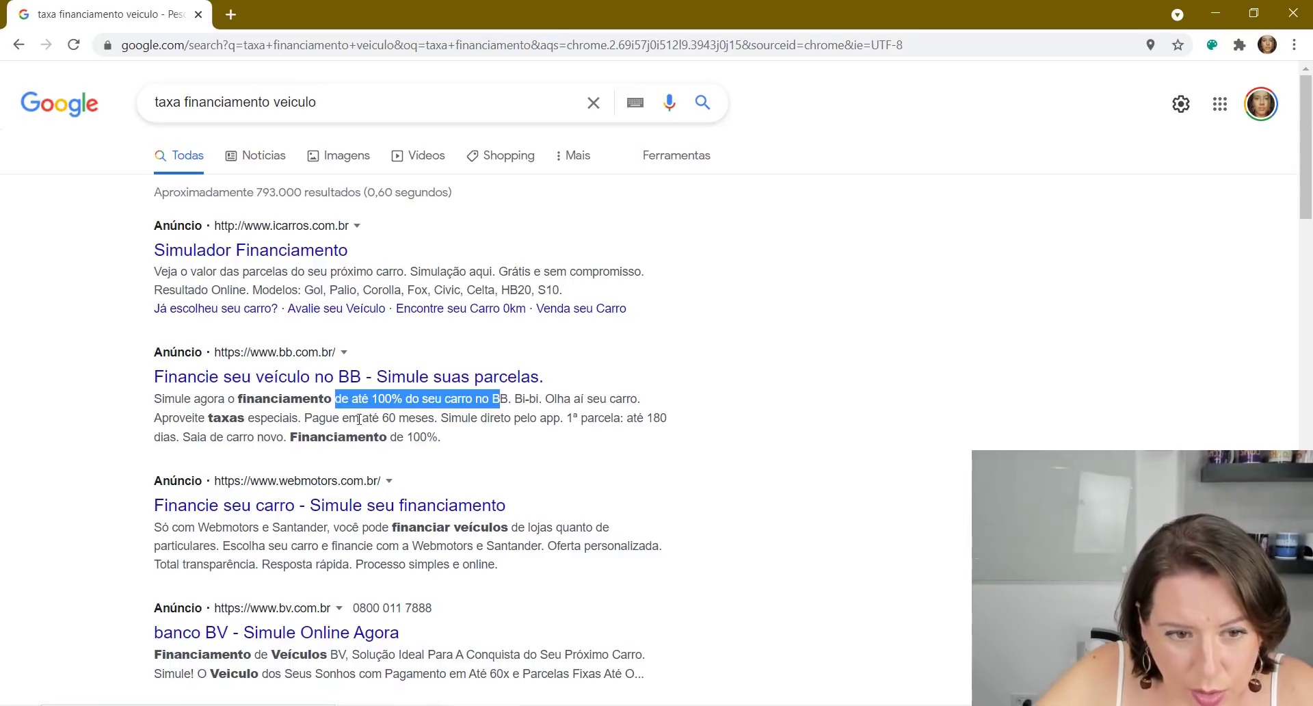
pyautogui.moveTo(319, 419); pyautogui.dragTo(508, 430)
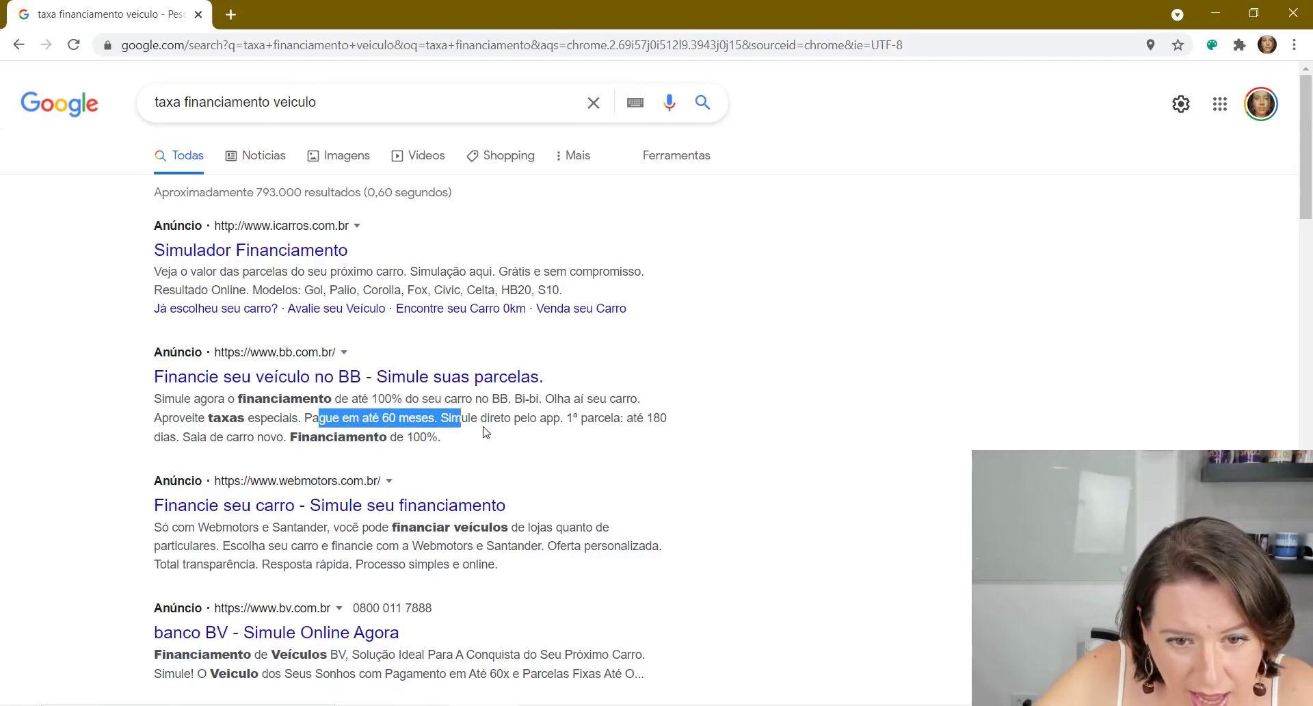
pyautogui.doubleClick(236, 437)
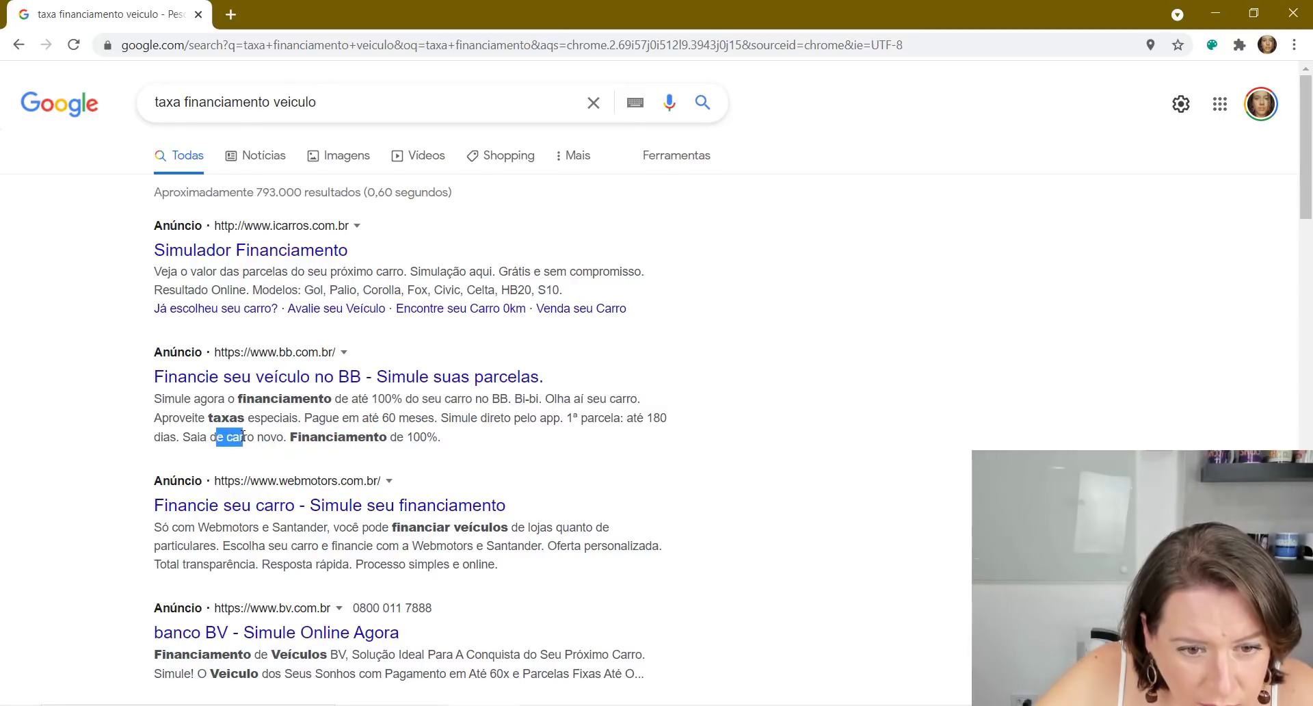
pyautogui.click(281, 547)
# Find the bank rates table and pick out Banco do Brasil's 1,19% monthly rate
pyautogui.scroll(-3, 295, 543)
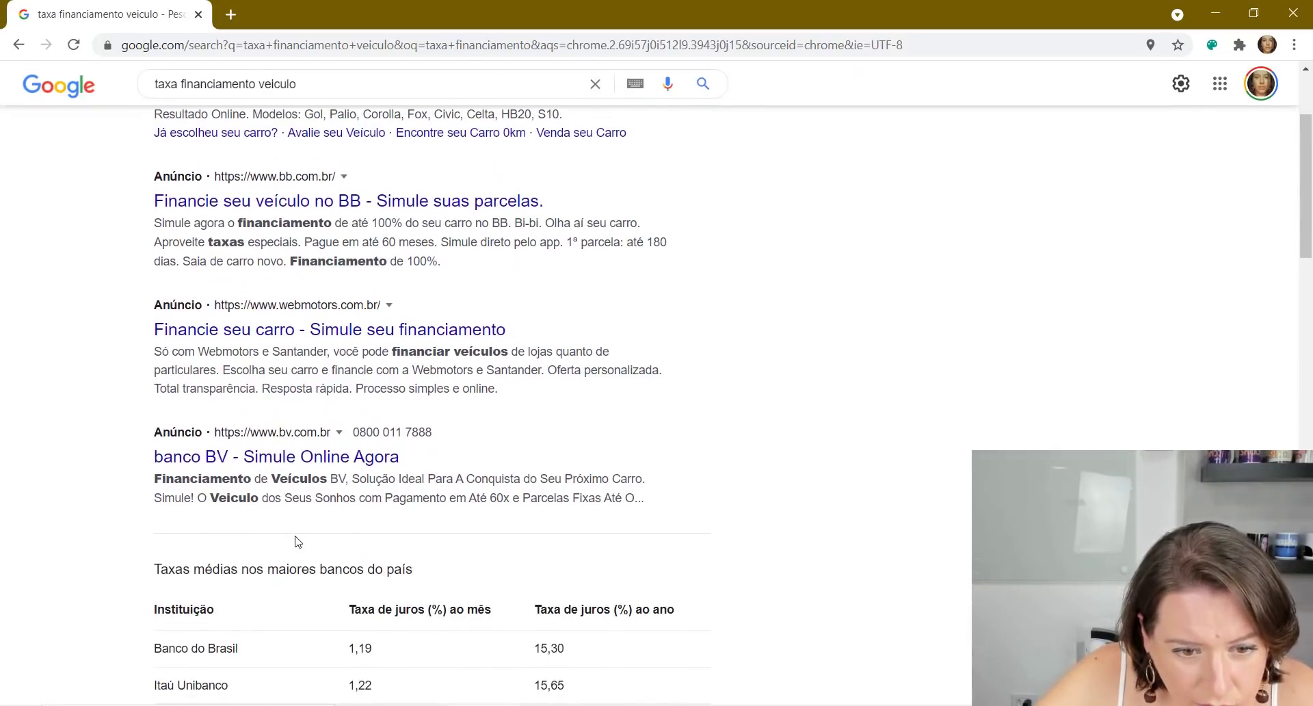
pyautogui.scroll(-3, 296, 541)
pyautogui.scroll(-1, 298, 541)
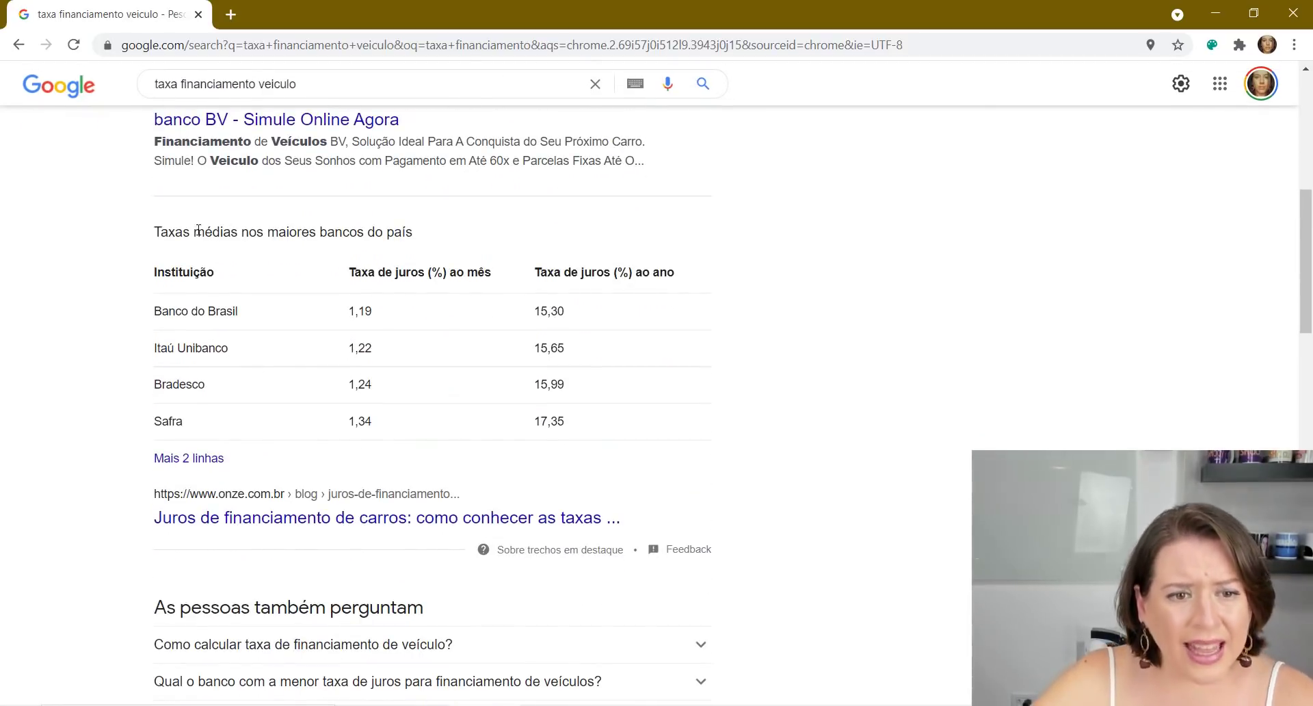
pyautogui.moveTo(176, 233); pyautogui.dragTo(409, 229)
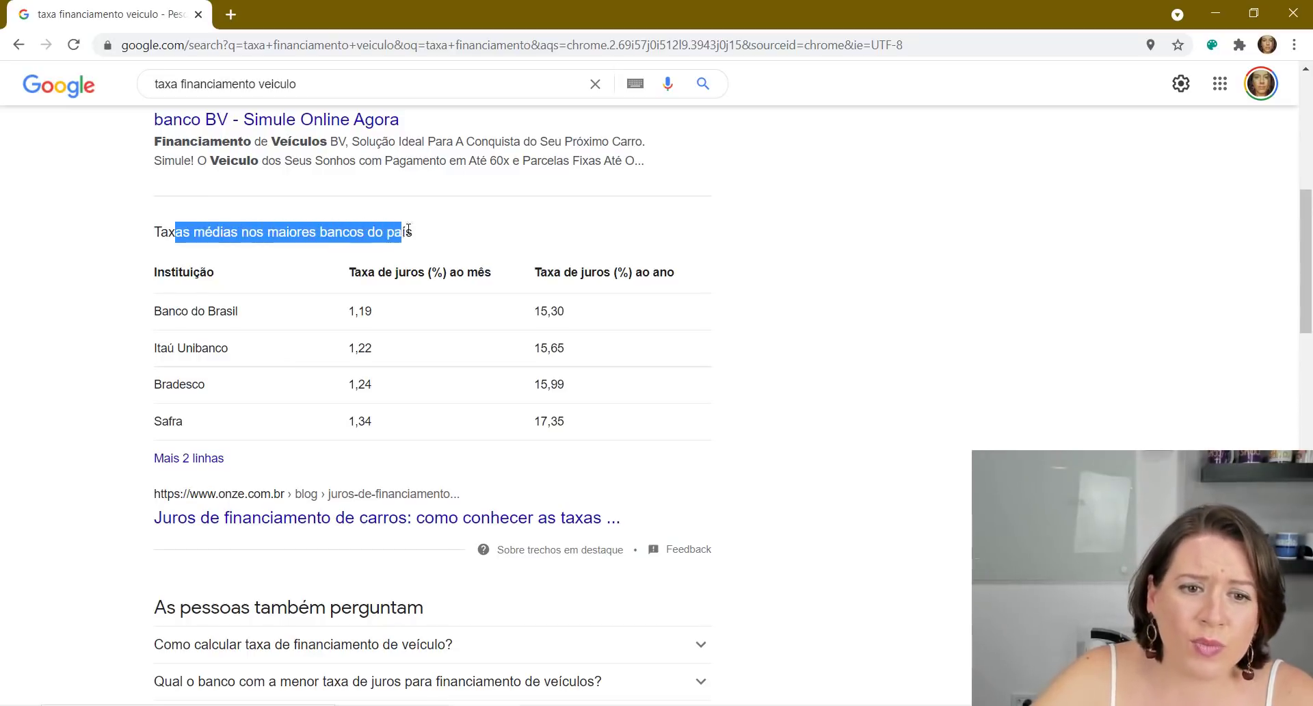
pyautogui.moveTo(161, 310); pyautogui.dragTo(214, 308)
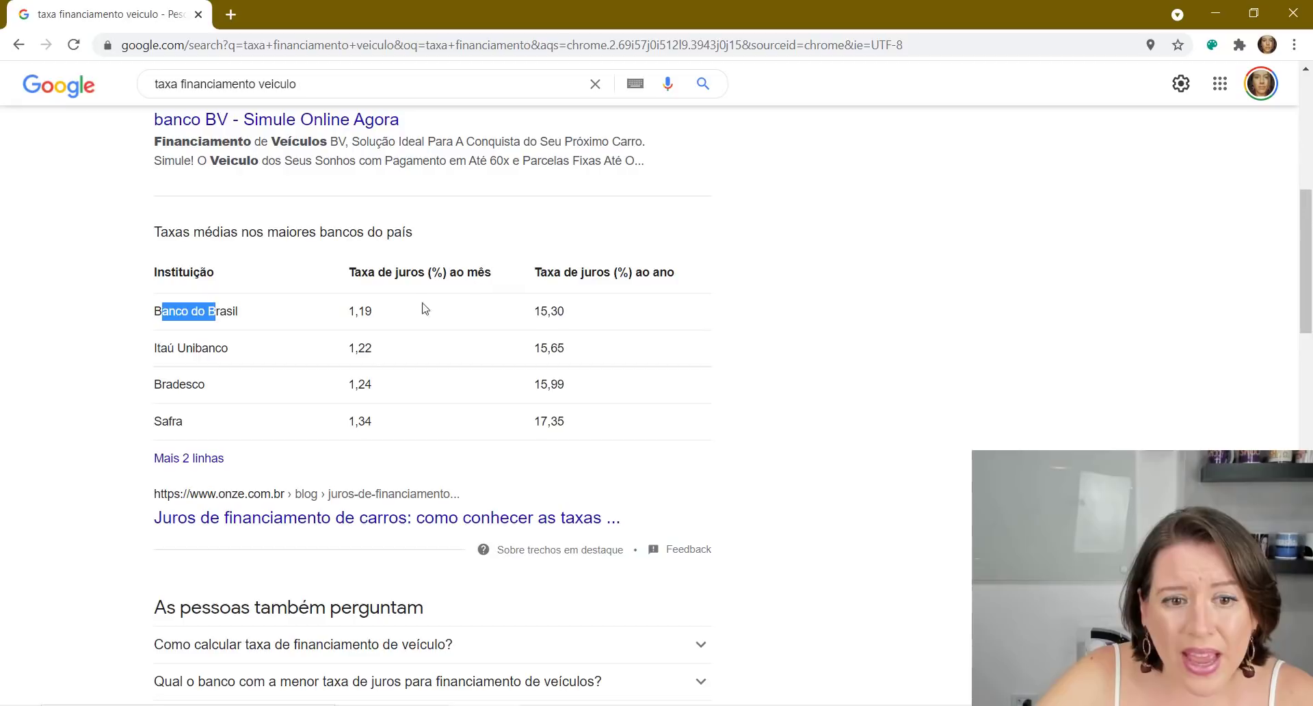
pyautogui.click(350, 313)
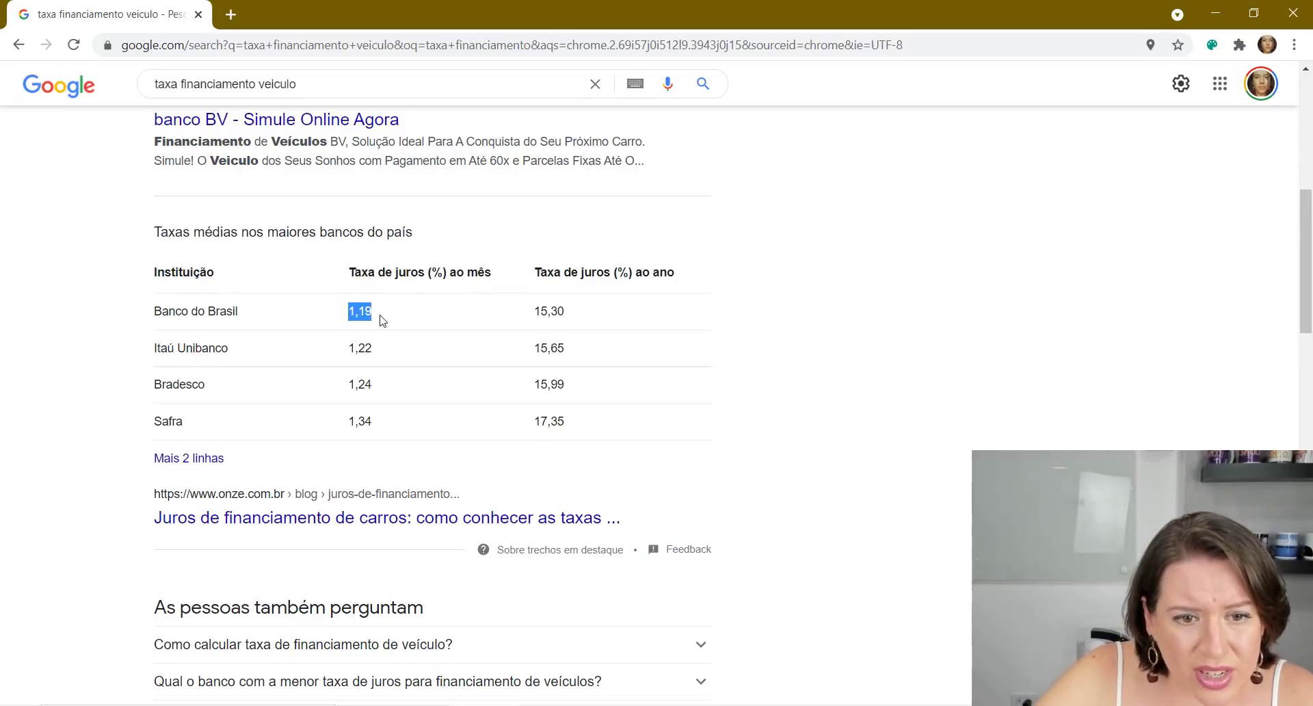
pyautogui.click(80, 402)
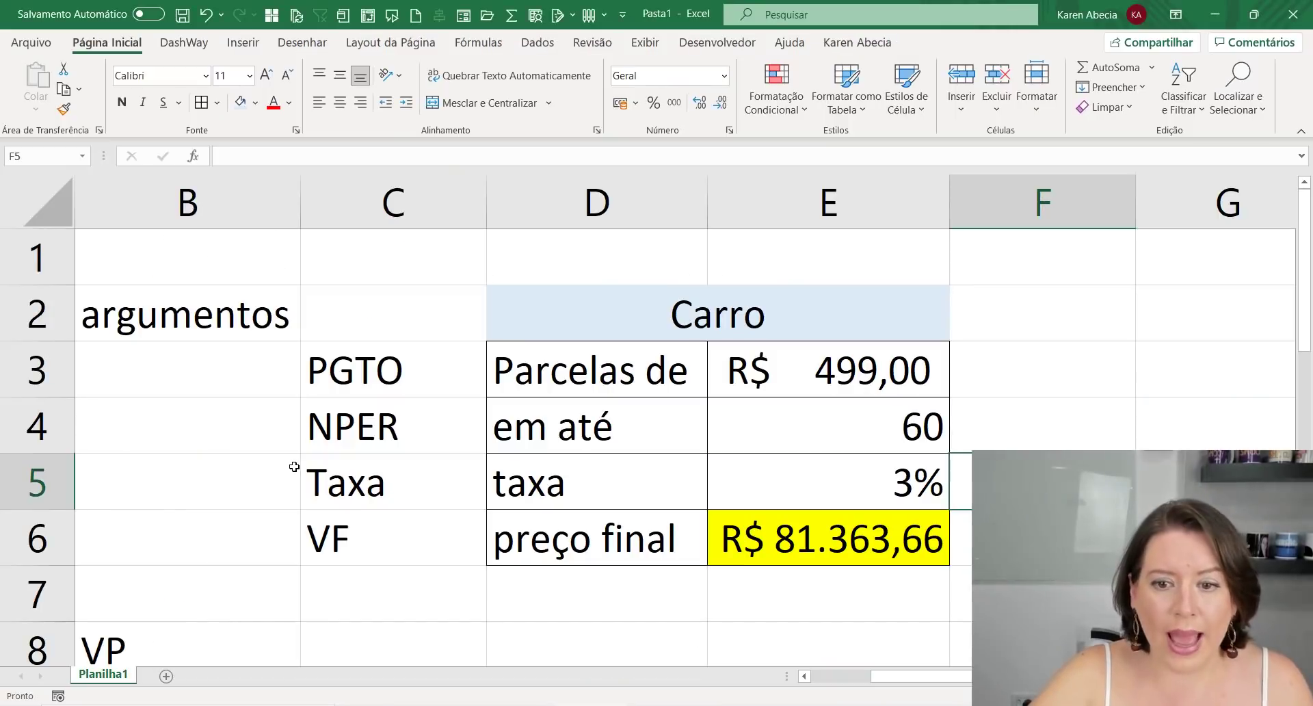
# Change the taxa in E5 to 1,19%, shown with two decimals
pyautogui.click(743, 484)
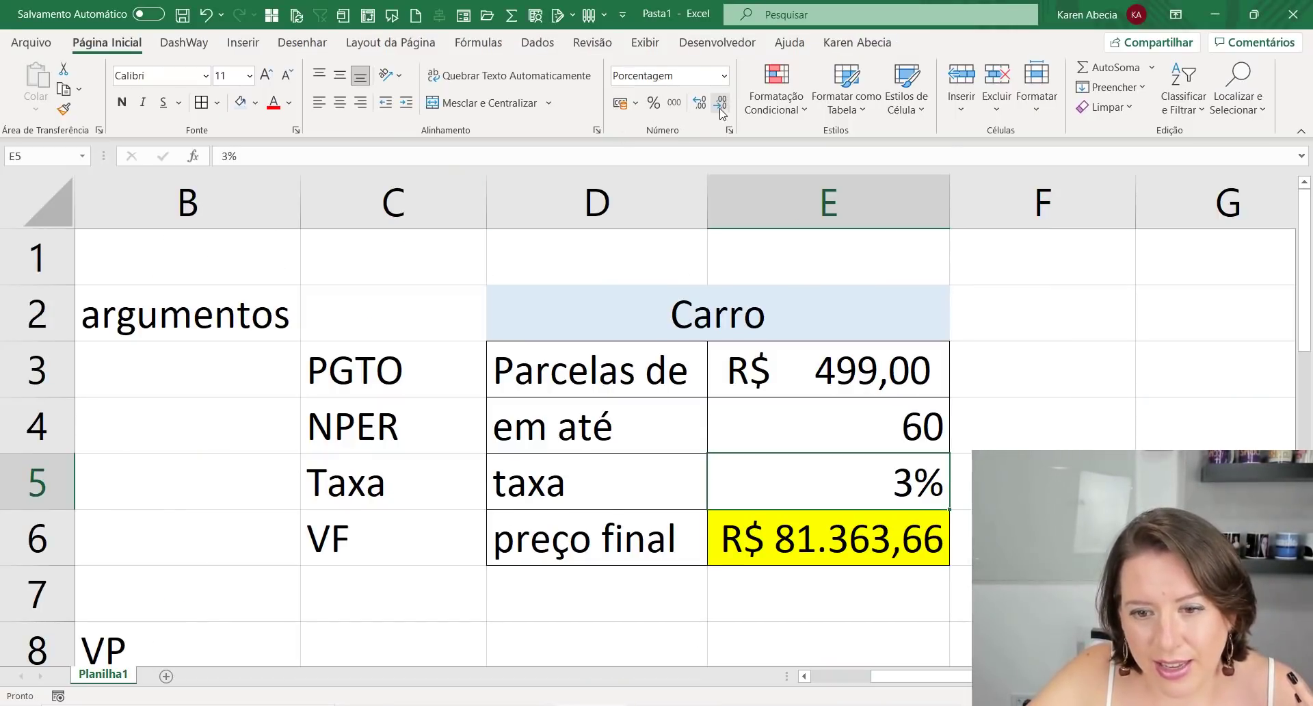
pyautogui.doubleClick(895, 489)
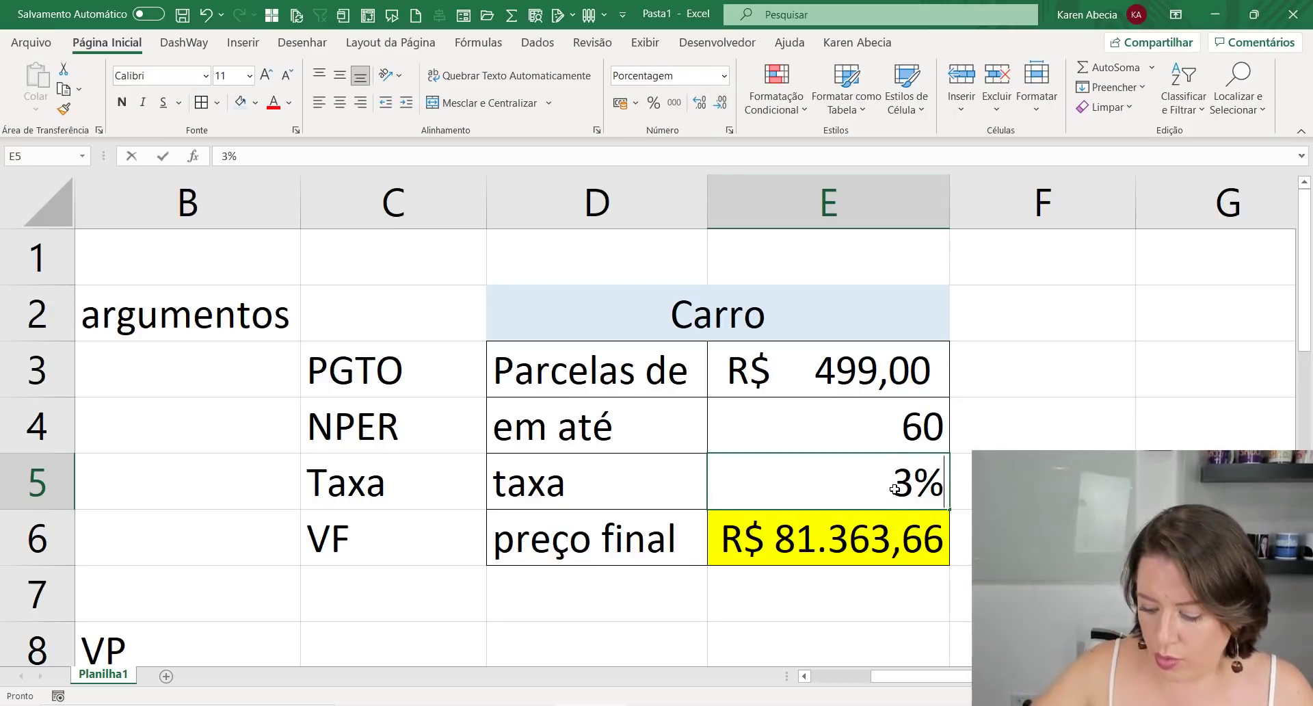
pyautogui.press('Delete')
pyautogui.write('1,19')
pyautogui.press('Return')
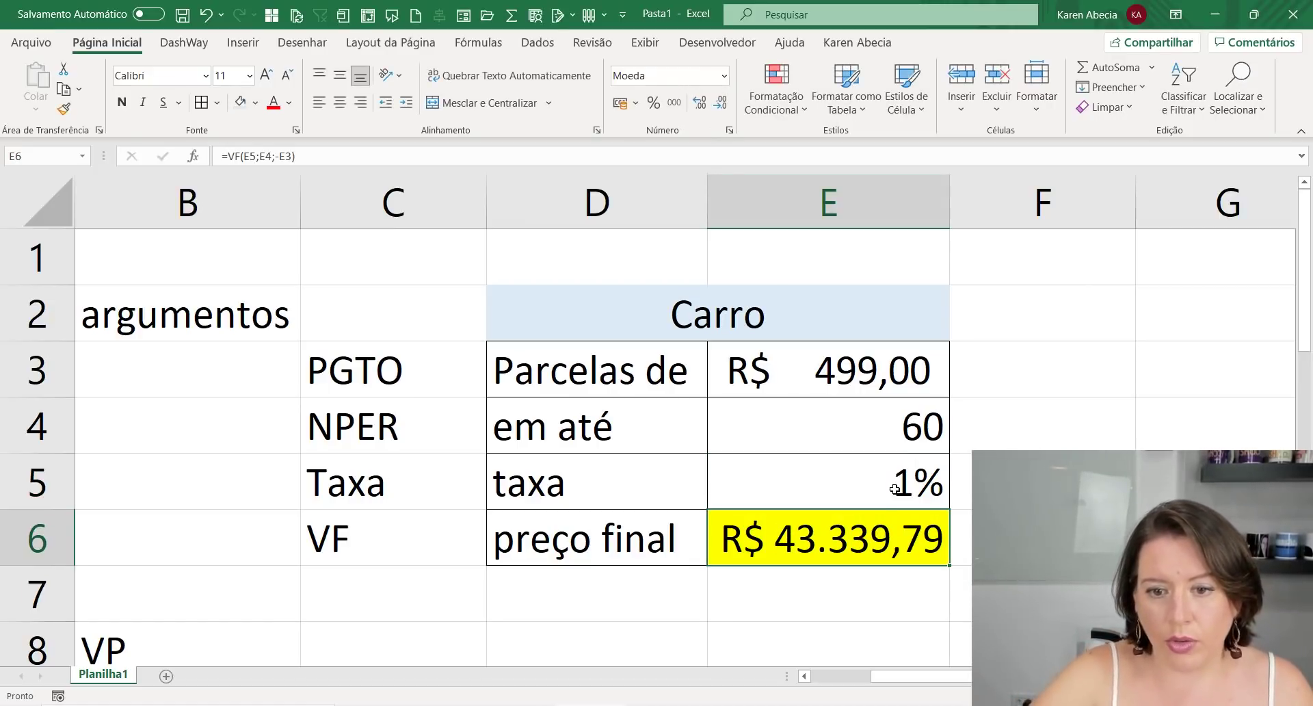
pyautogui.click(894, 489)
pyautogui.click(699, 106)
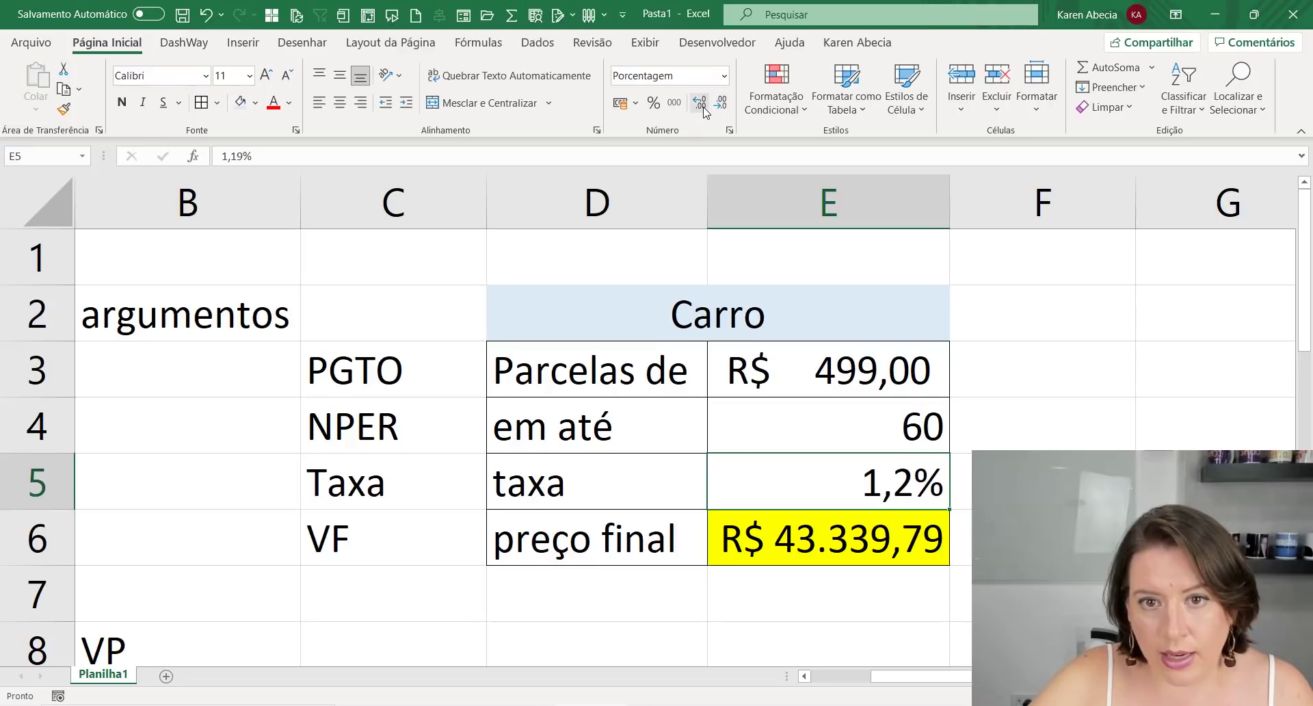
pyautogui.click(700, 107)
# Check the recalculated R$ 43.339,79 result and make the Carro title bold
pyautogui.click(961, 537)
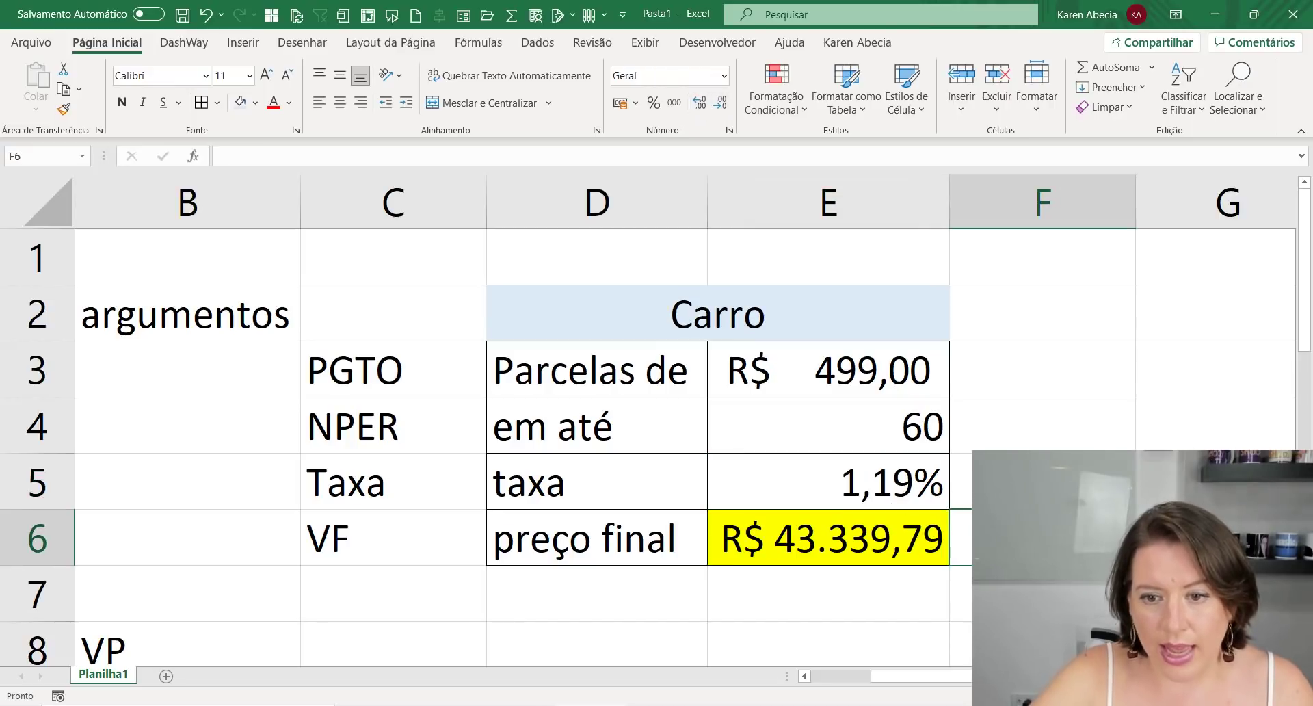
pyautogui.click(893, 574)
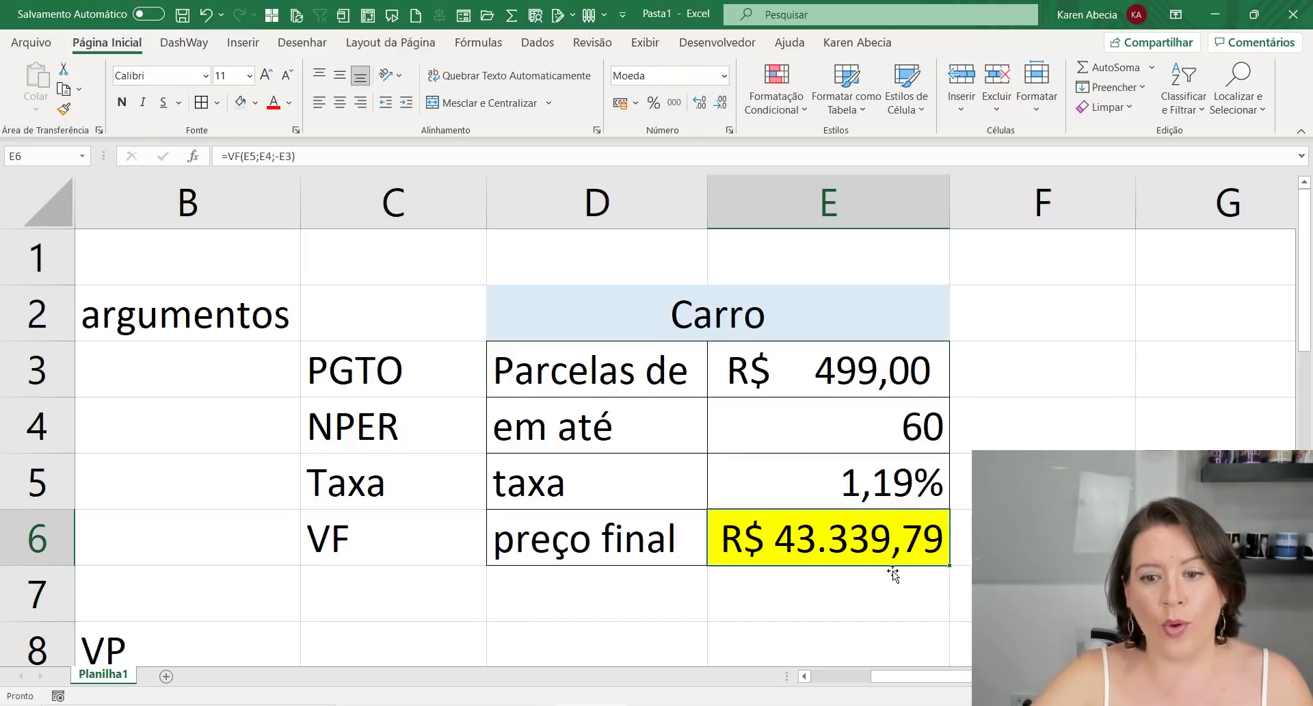
pyautogui.click(891, 370)
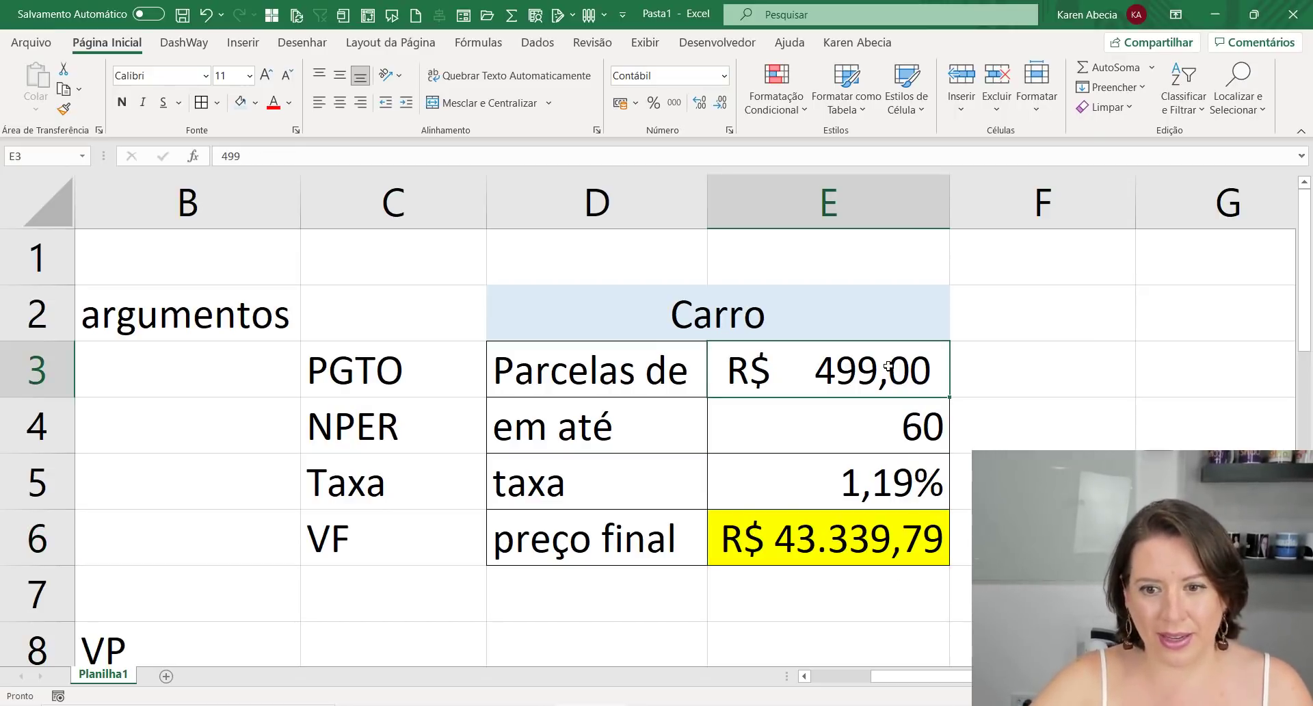
pyautogui.click(855, 305)
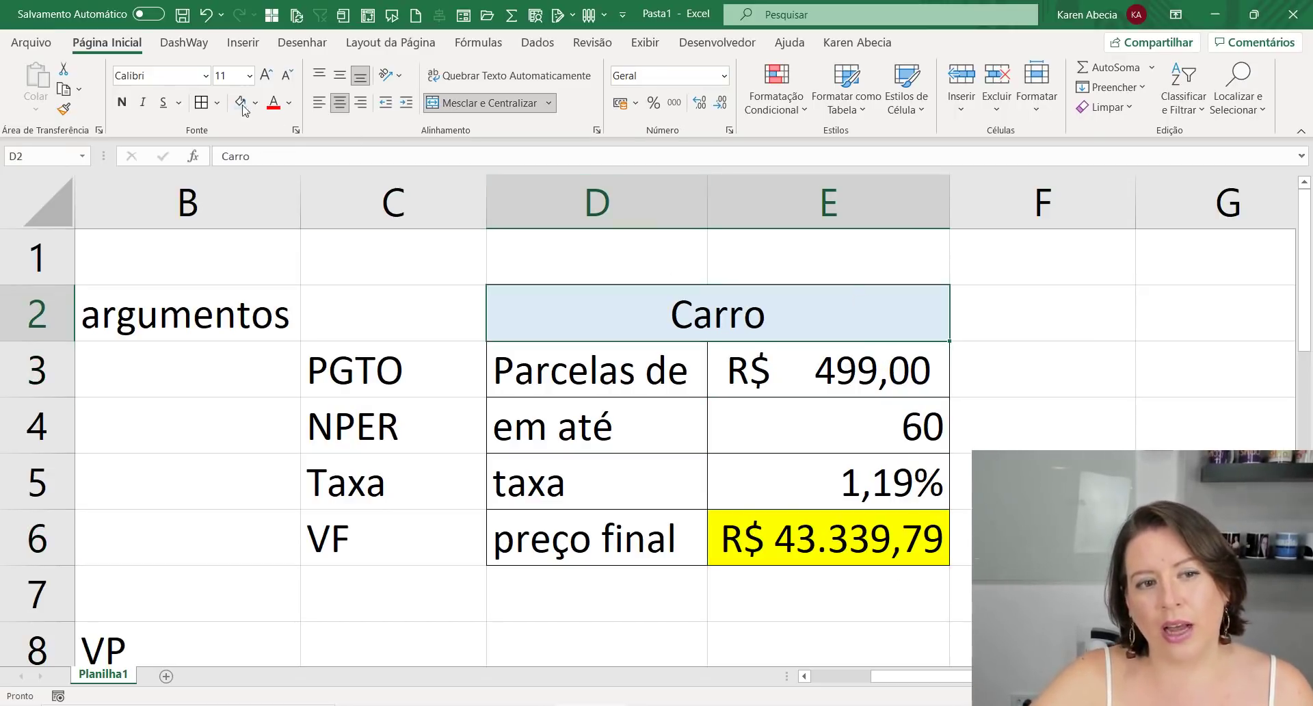
pyautogui.hotkey('ctrl', 'n')
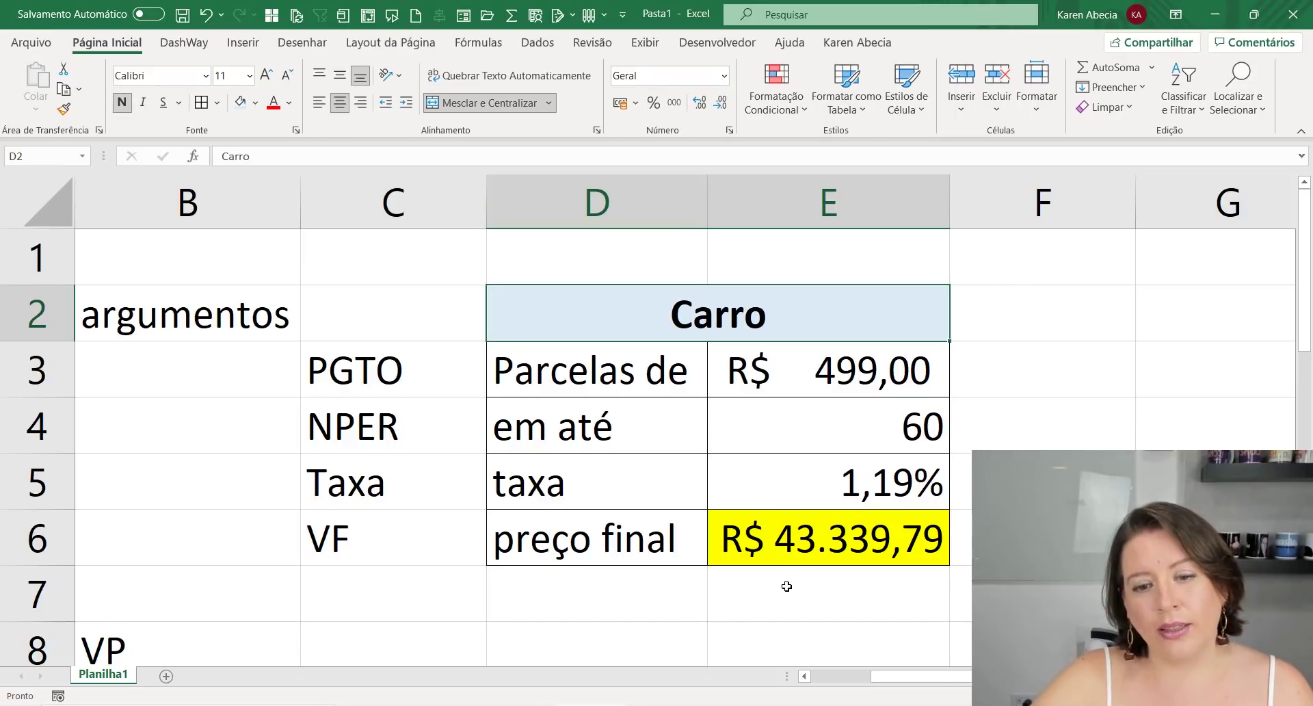
pyautogui.click(787, 586)
pyautogui.click(786, 546)
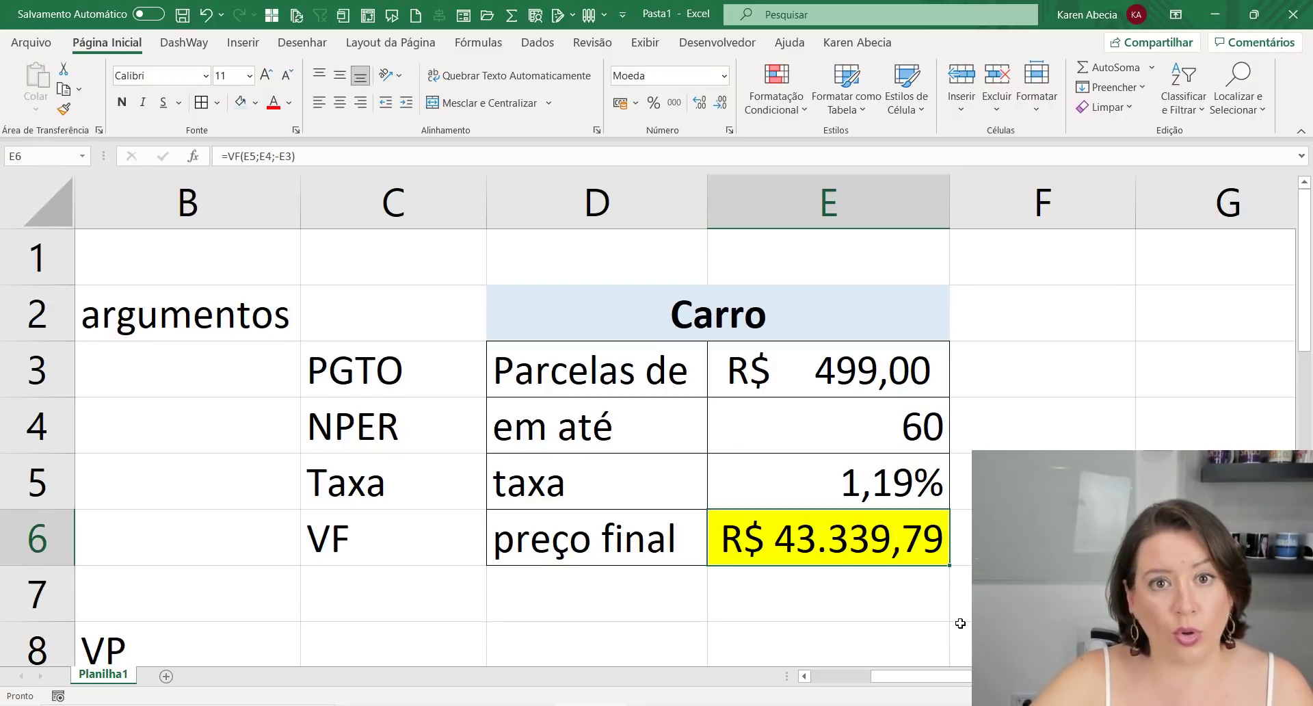
# Copy the Carro table D2:E6 and paste it at G2
pyautogui.moveTo(638, 320); pyautogui.dragTo(653, 500)
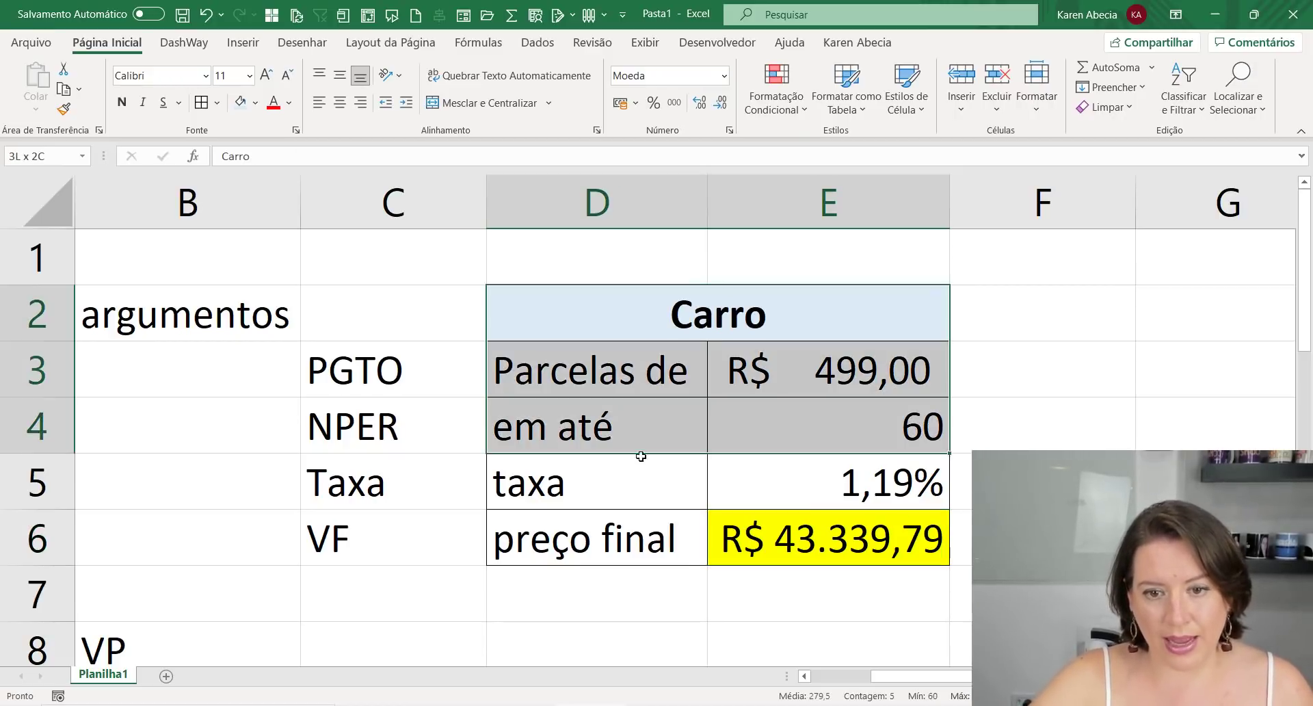
pyautogui.keyDown('ctrl'); pyautogui.scroll(-5, 653, 500); pyautogui.keyUp('ctrl')
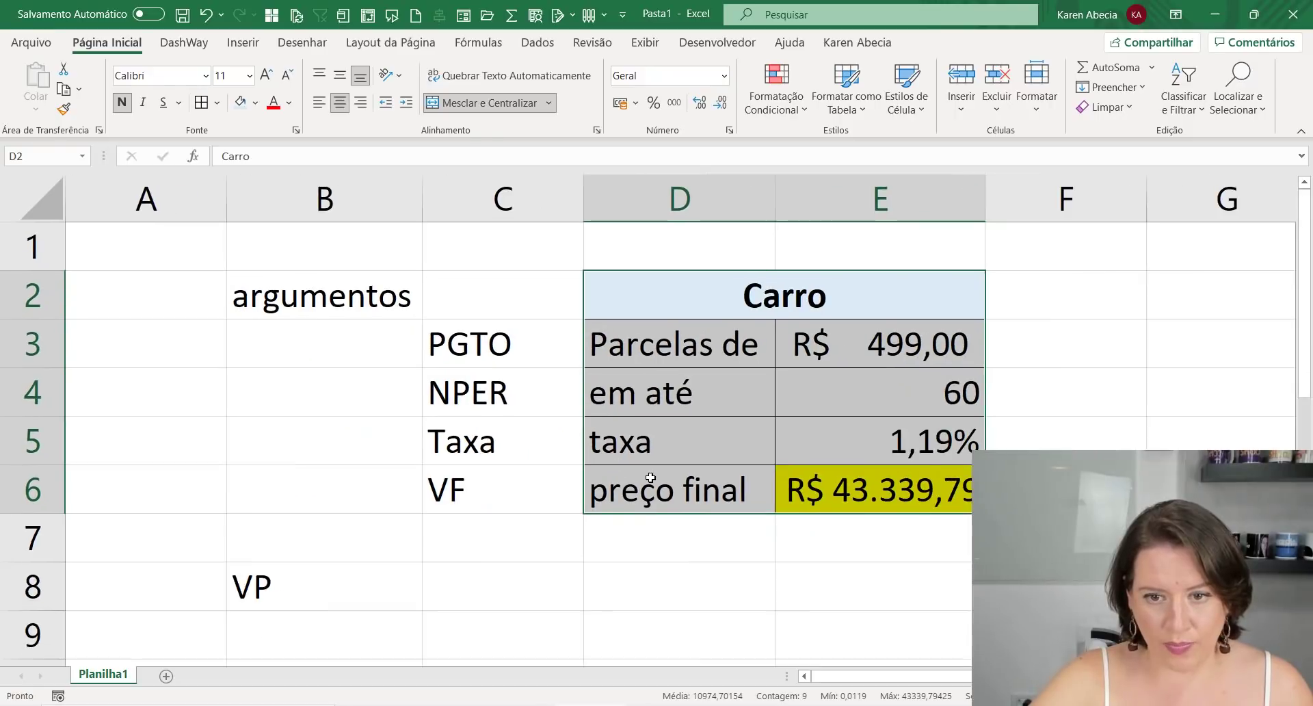
pyautogui.keyDown('ctrl'); pyautogui.scroll(-1, 650, 478); pyautogui.keyUp('ctrl')
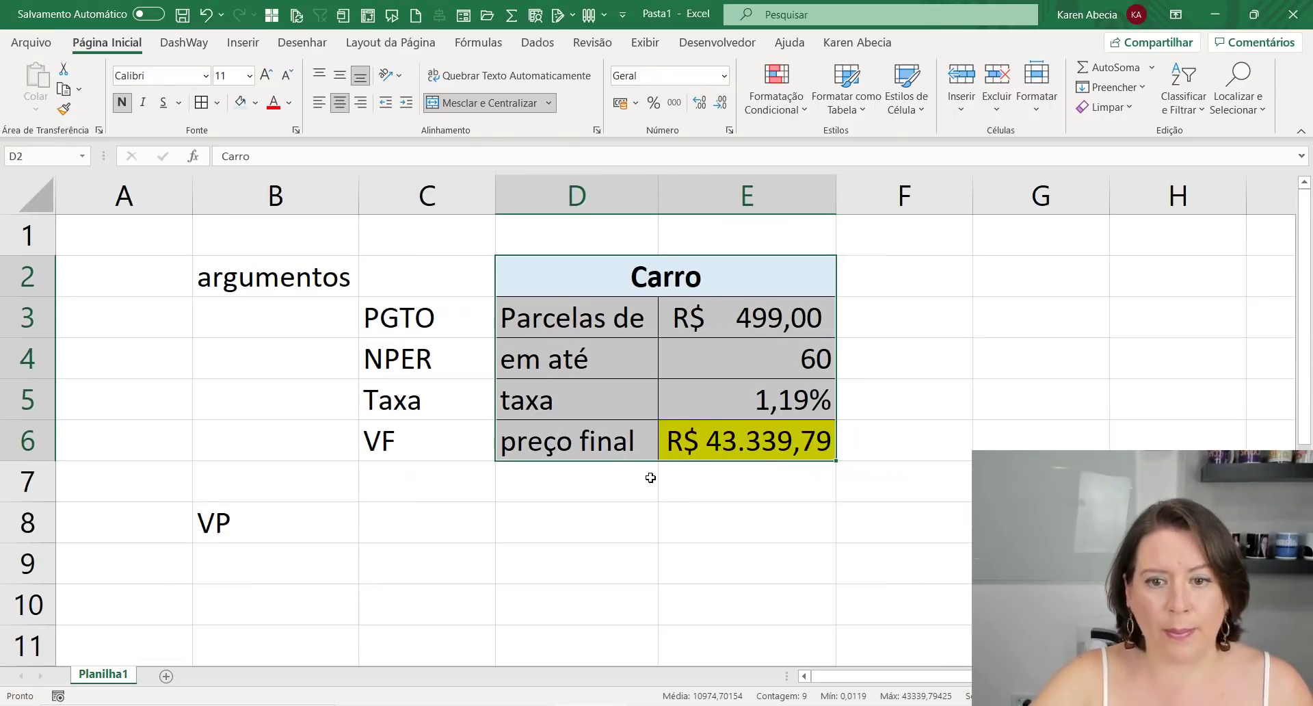
pyautogui.keyDown('ctrl'); pyautogui.scroll(-1, 650, 477); pyautogui.keyUp('ctrl')
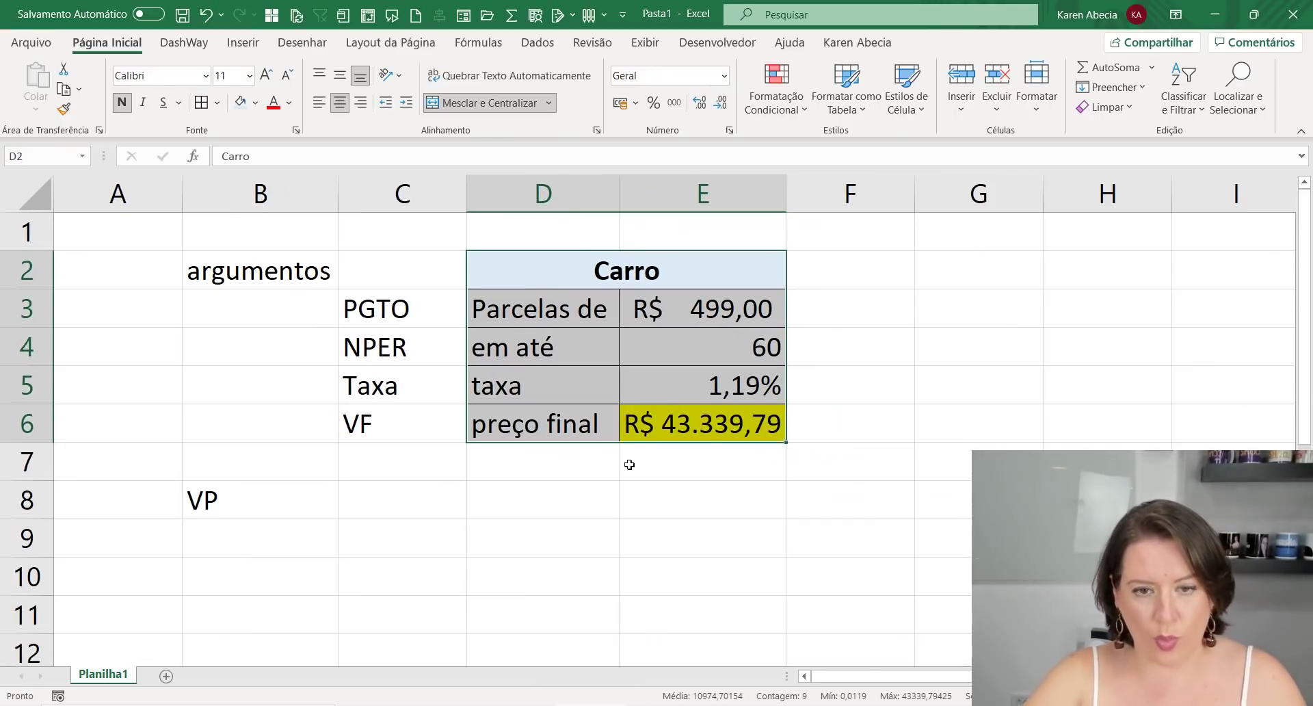
pyautogui.hotkey('ctrl', 'c')
pyautogui.click(974, 277)
pyautogui.hotkey('ctrl', 'v')
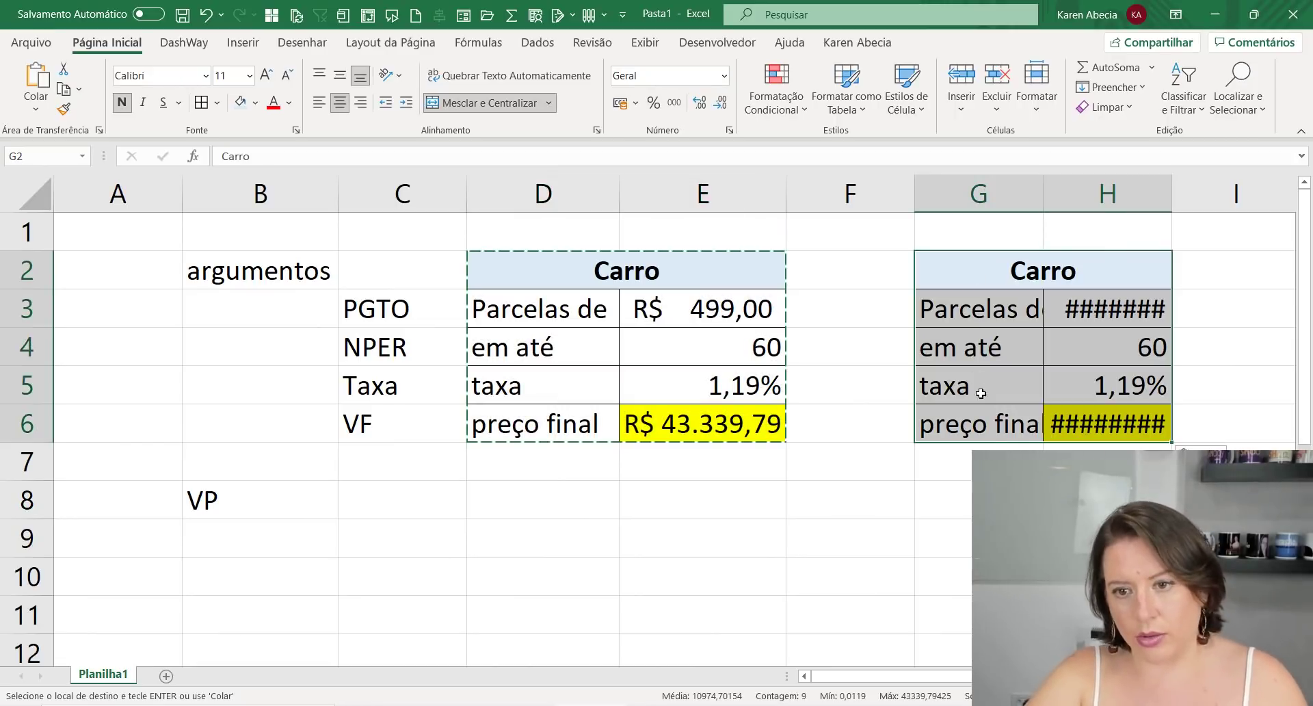
pyautogui.press('Return')
# Autofit columns G and H so the copied labels and values show
pyautogui.doubleClick(1042, 197)
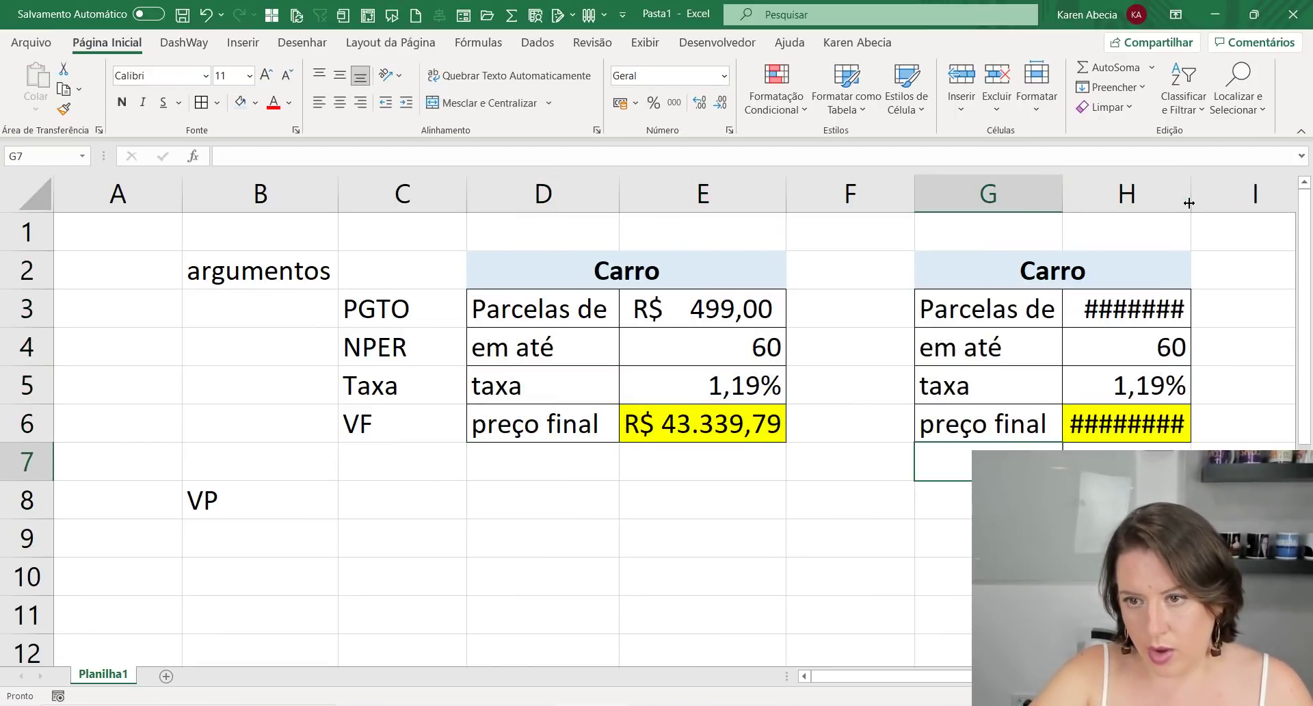
pyautogui.doubleClick(1190, 199)
pyautogui.hscroll(2, 817, 473)
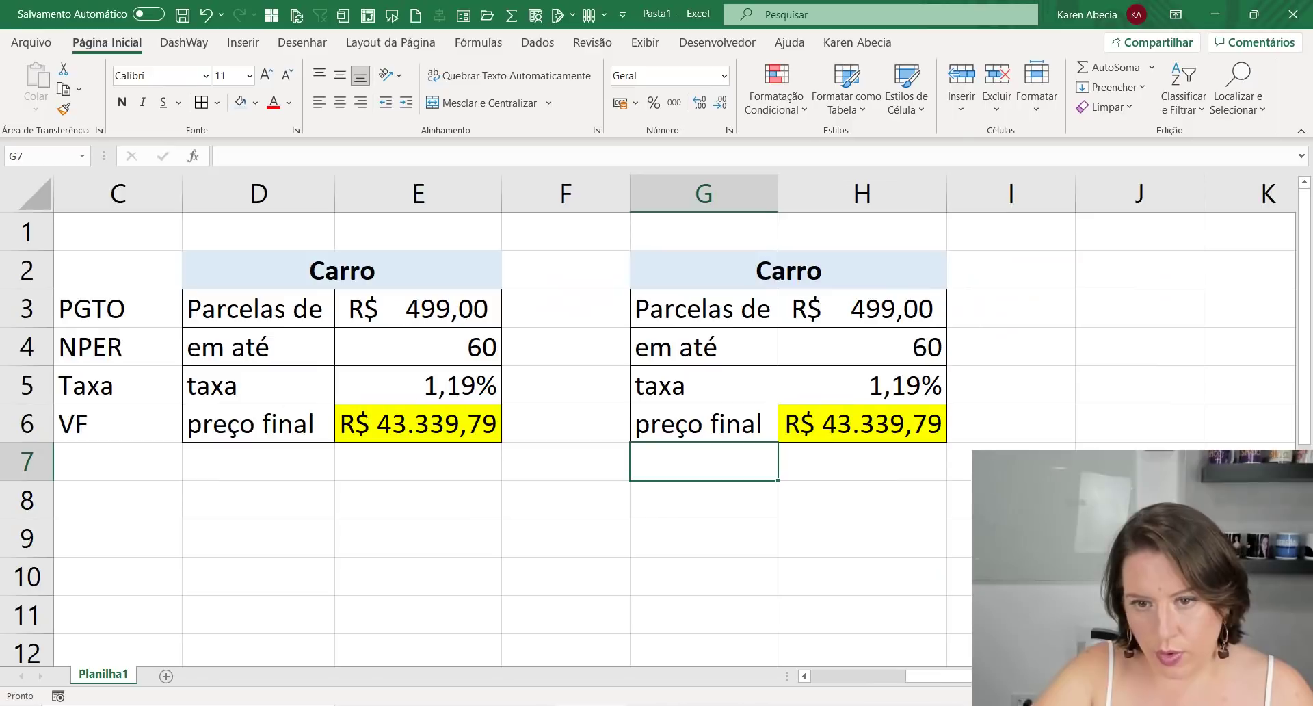
pyautogui.hscroll(1, 816, 474)
pyautogui.hscroll(-2, 836, 479)
# Autofit column E so the original final price shows
pyautogui.scroll(1, 855, 506)
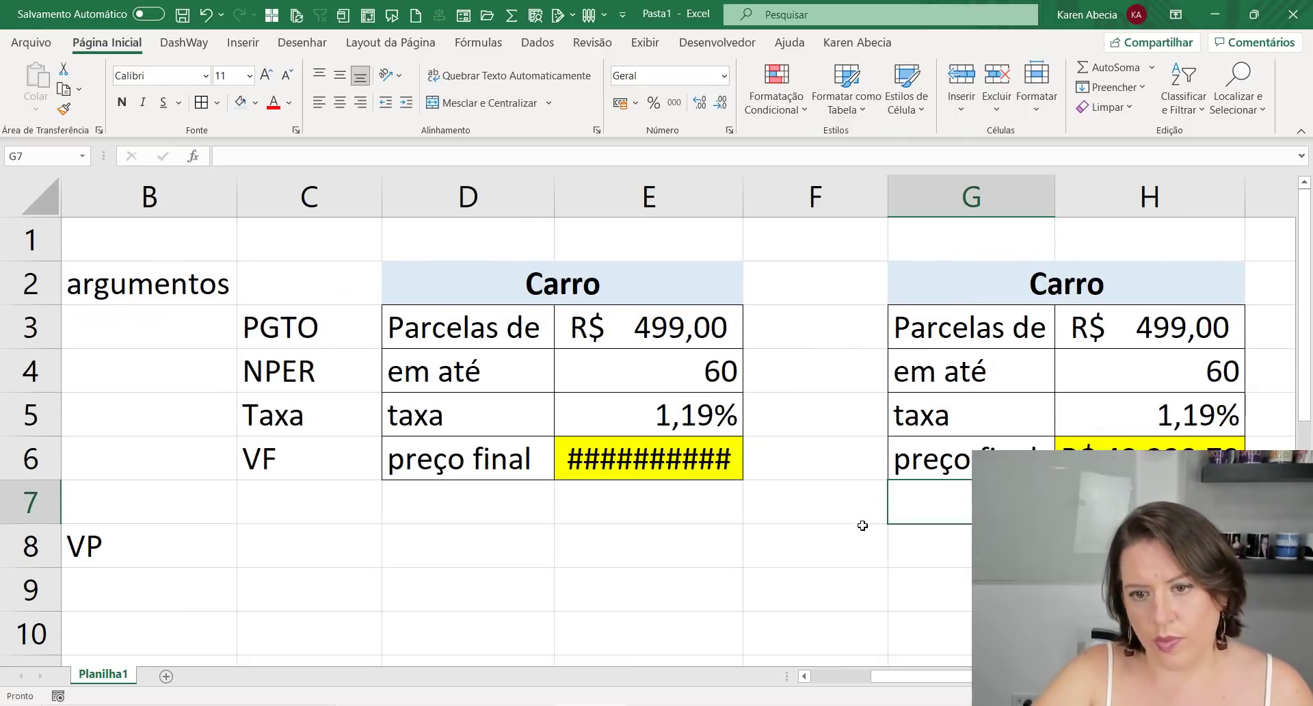
pyautogui.doubleClick(744, 193)
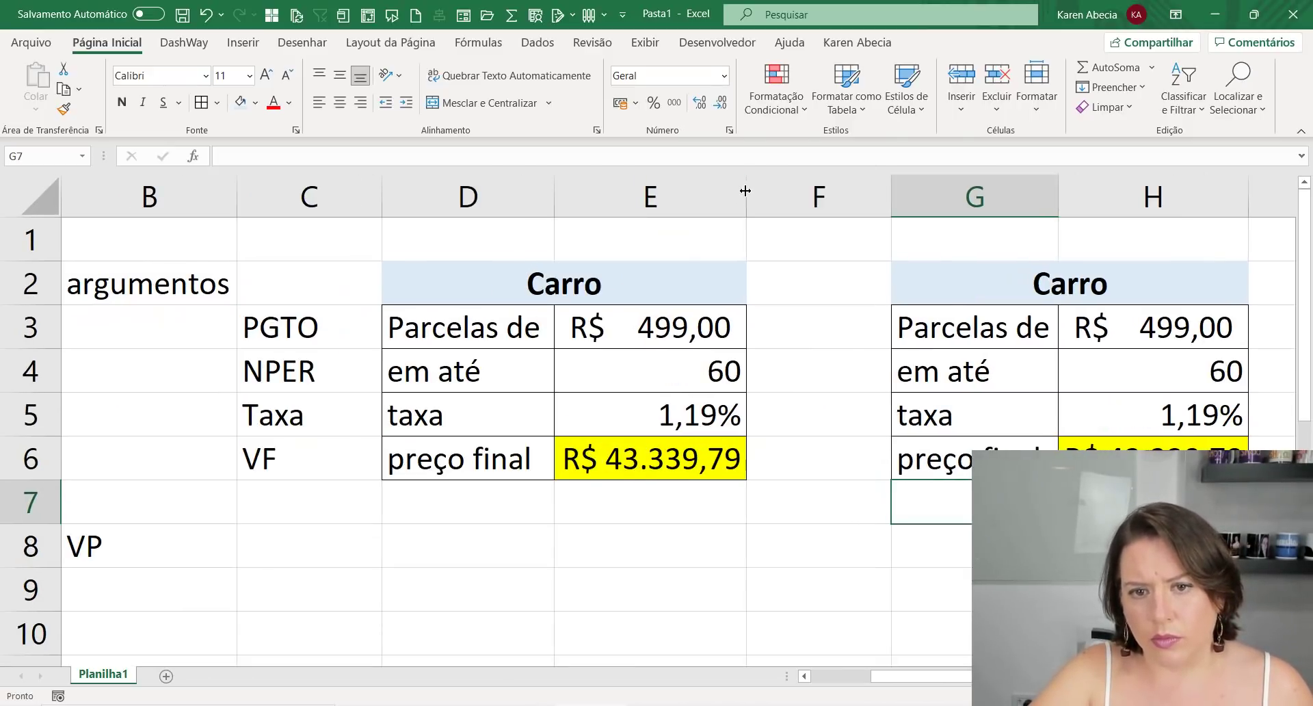
pyautogui.hscroll(2, 944, 593)
pyautogui.hscroll(1, 647, 489)
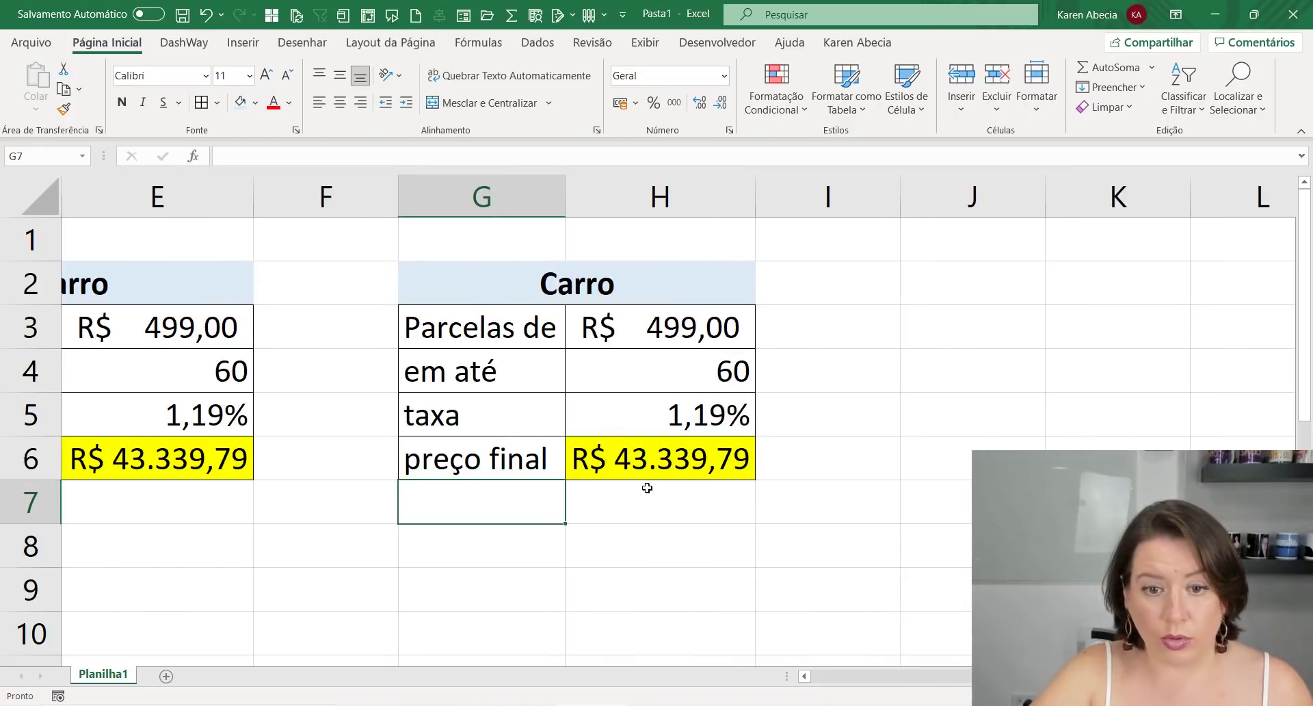
# Clear the copied values H3:H6, including the 499, 60, 1,19% and formula
pyautogui.click(631, 462)
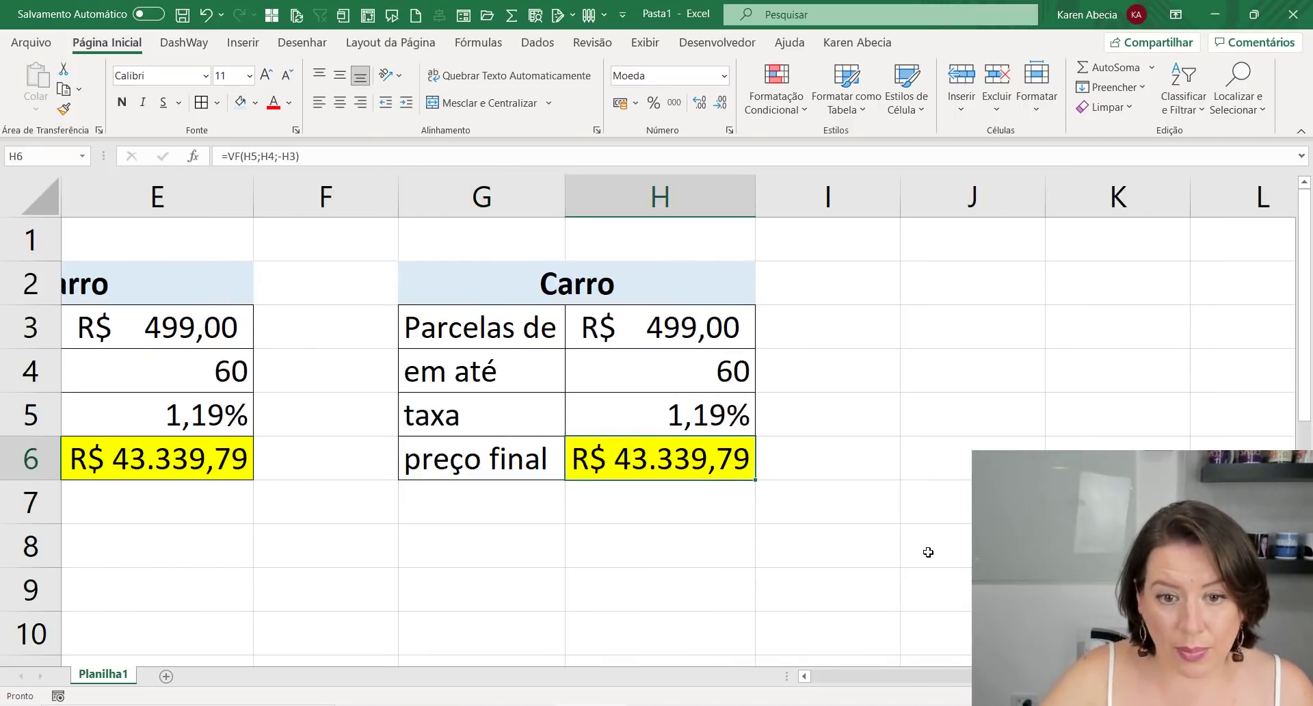
pyautogui.press('Delete')
pyautogui.press('Up')
pyautogui.press('Up')
pyautogui.press('Up')
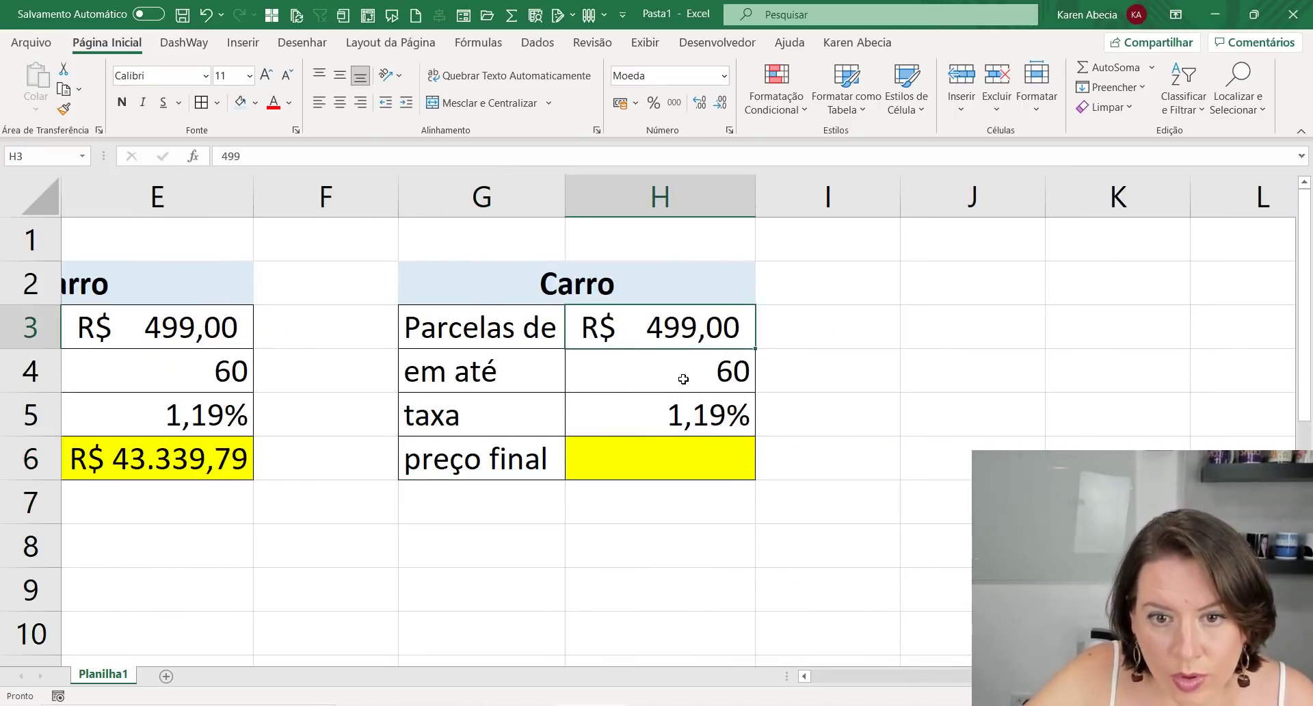
pyautogui.press('Delete')
pyautogui.press('Down')
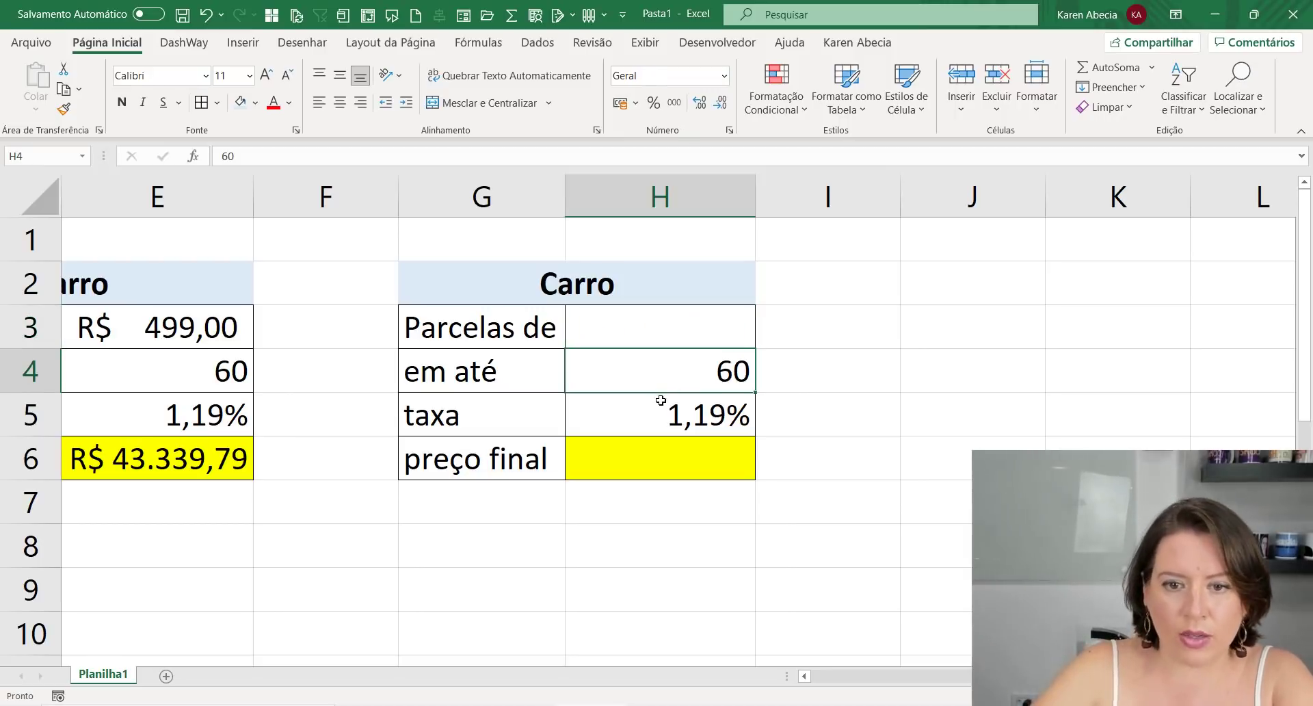
pyautogui.press('Delete')
pyautogui.press('Down')
pyautogui.press('Delete')
pyautogui.click(788, 483)
pyautogui.press('Up')
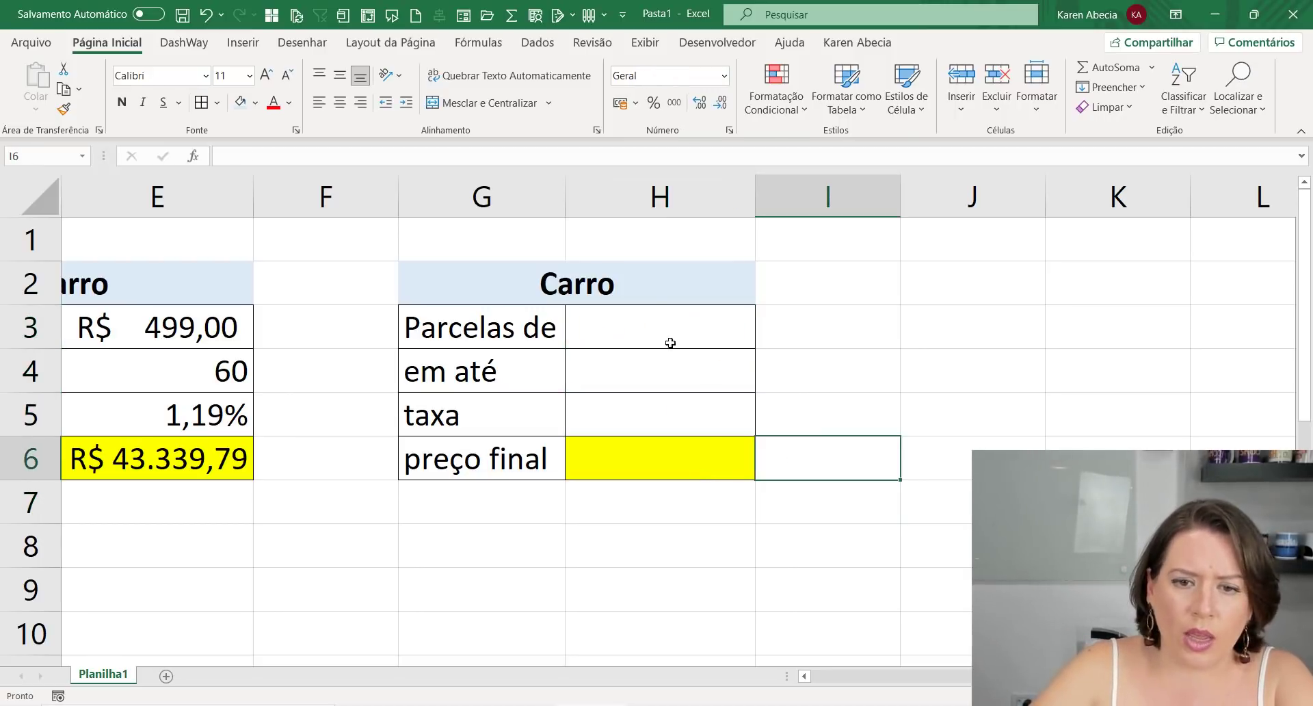
# Rename the copied table's title to Disney
pyautogui.click(648, 297)
pyautogui.write('Di')
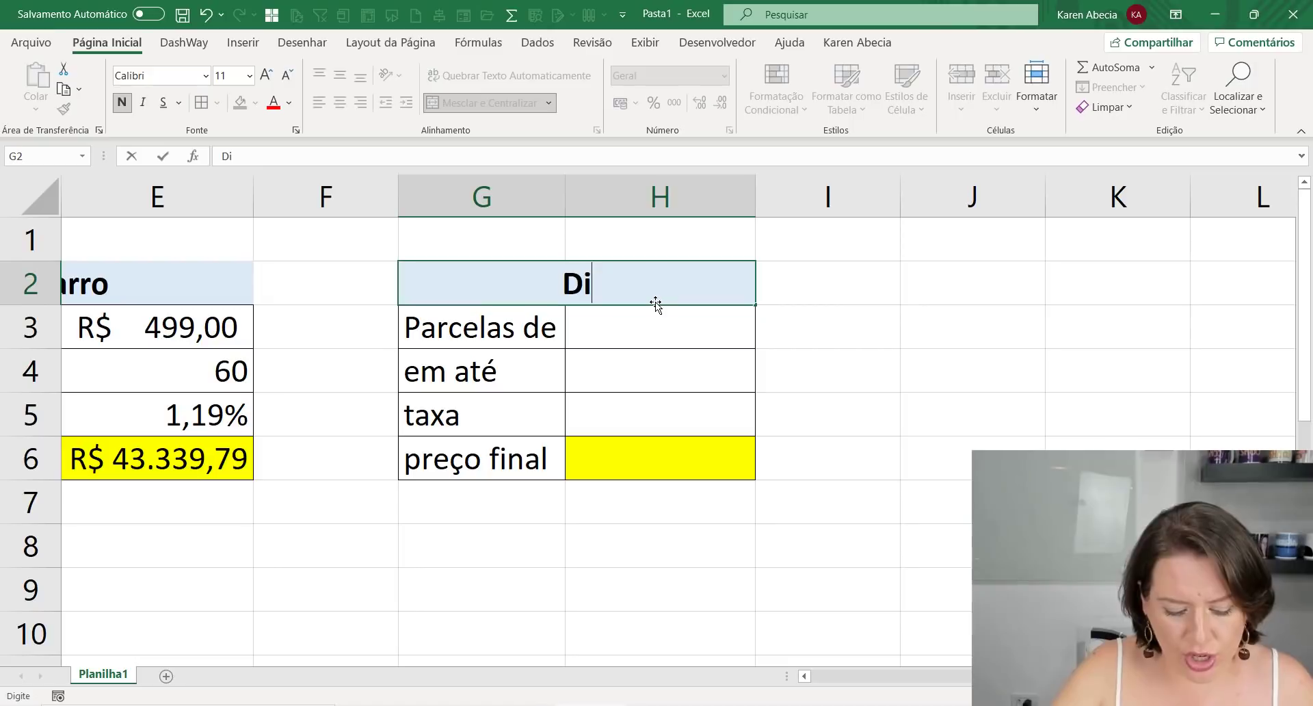
pyautogui.write('sney')
pyautogui.press('Return')
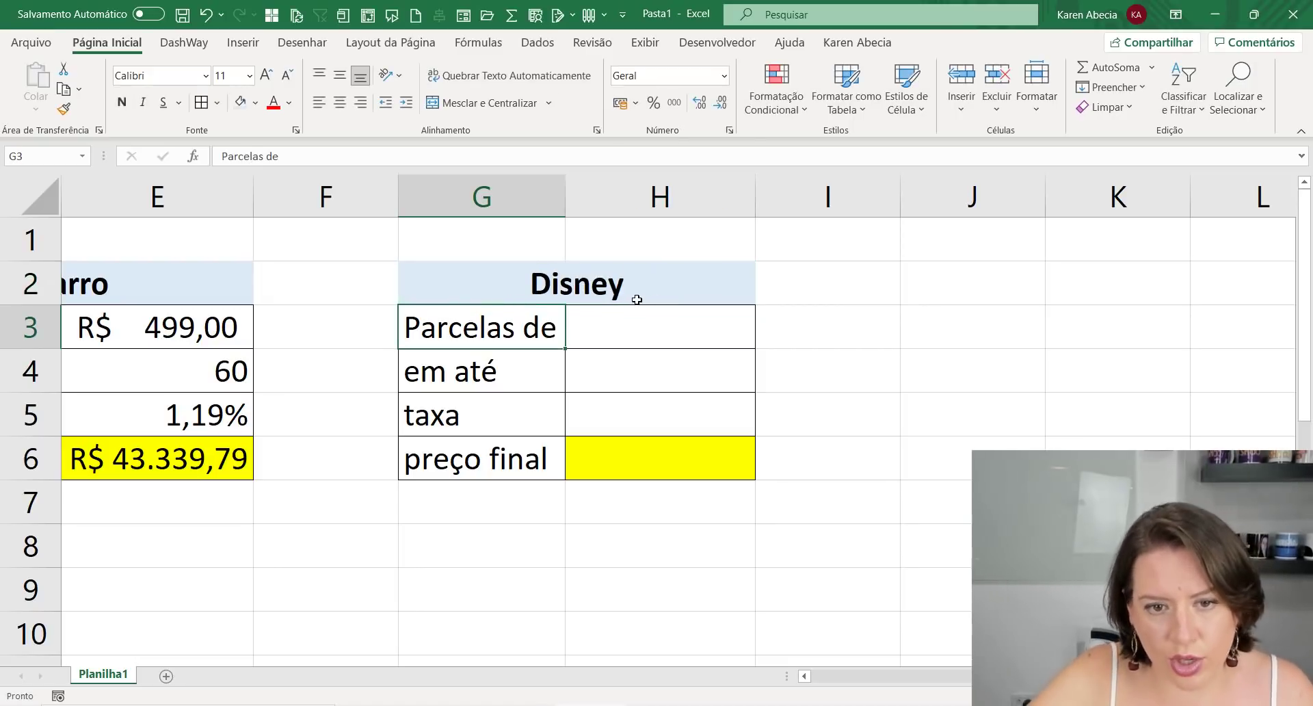
# Remove the yellow fill from H6 by copying plain formatting from H7
pyautogui.click(531, 370)
pyautogui.click(530, 428)
pyautogui.click(522, 449)
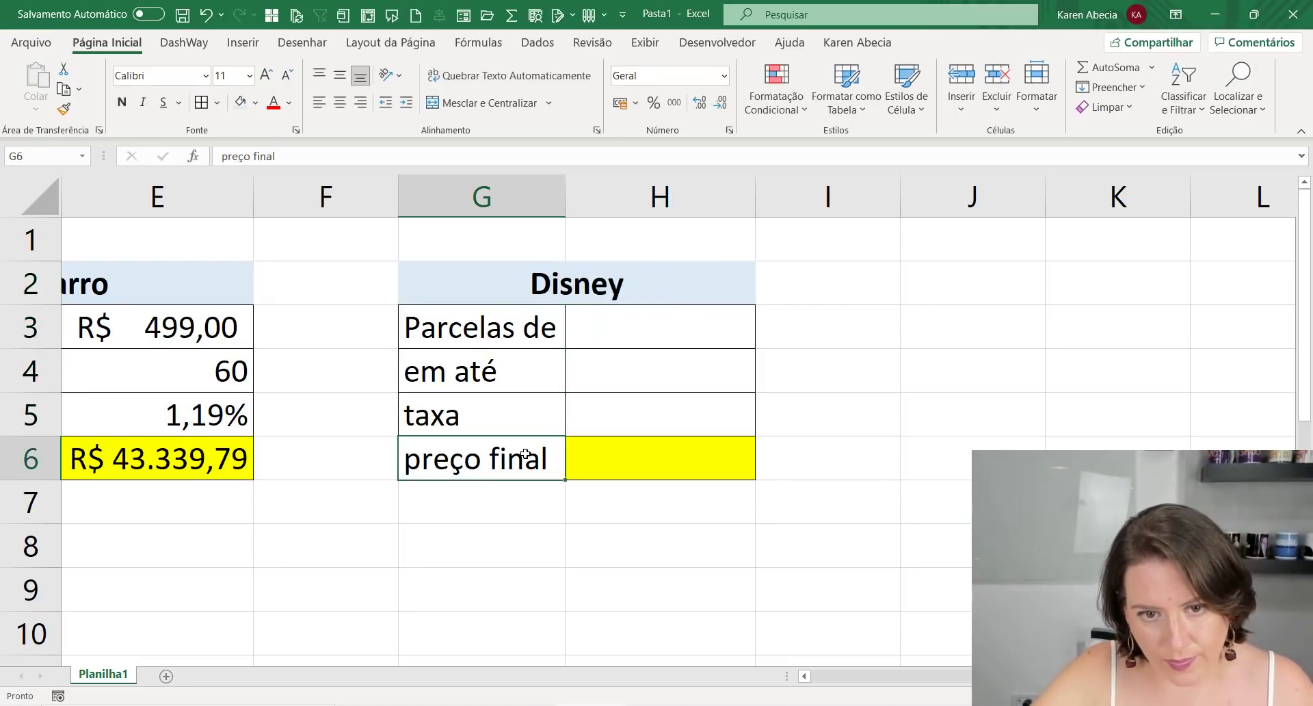
pyautogui.click(518, 423)
pyautogui.click(556, 465)
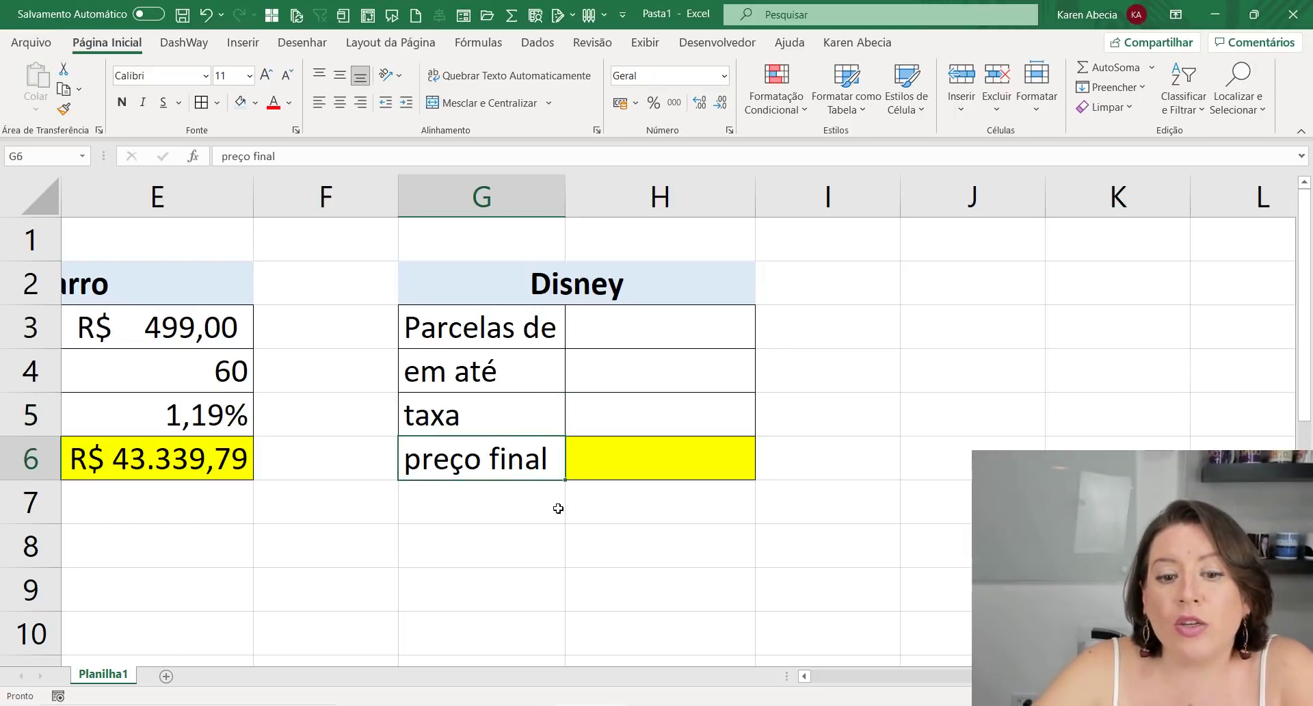
pyautogui.click(572, 492)
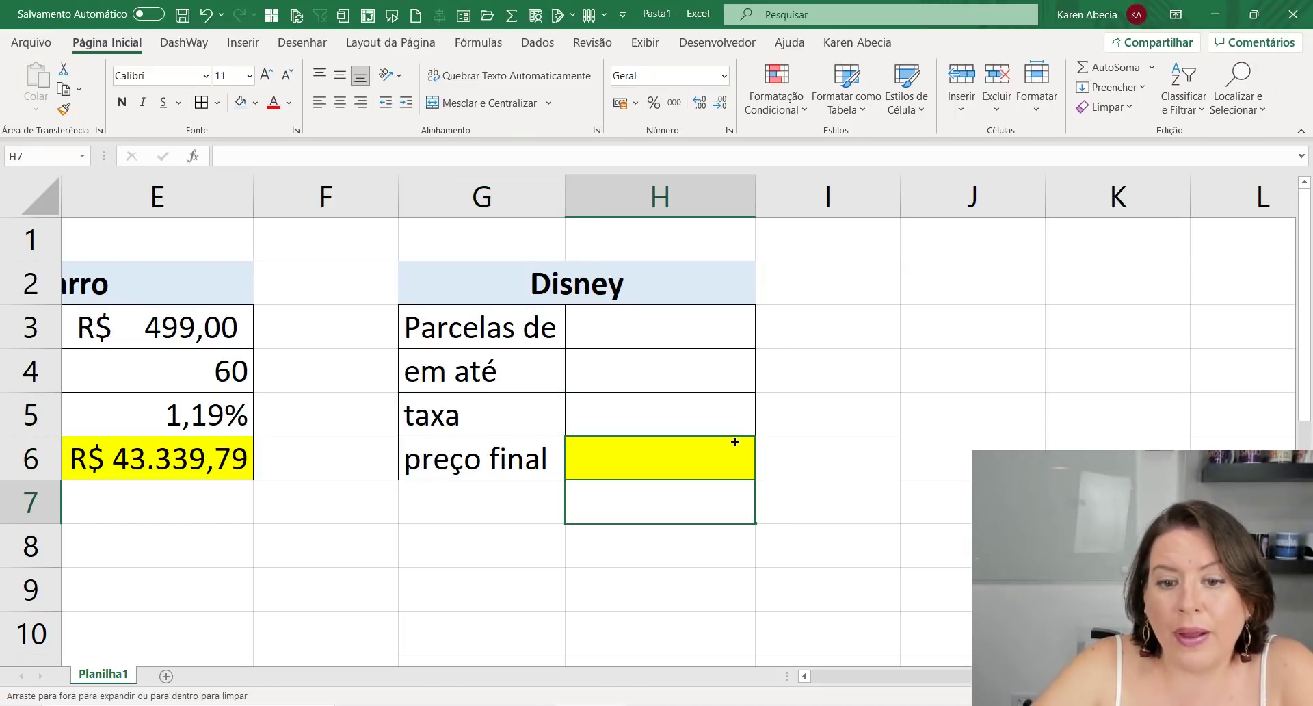
pyautogui.moveTo(757, 525)
pyautogui.mouseDown()
pyautogui.moveTo(752, 452)
pyautogui.moveTo(761, 465)
pyautogui.mouseUp()
pyautogui.click(651, 461)
pyautogui.click(640, 424)
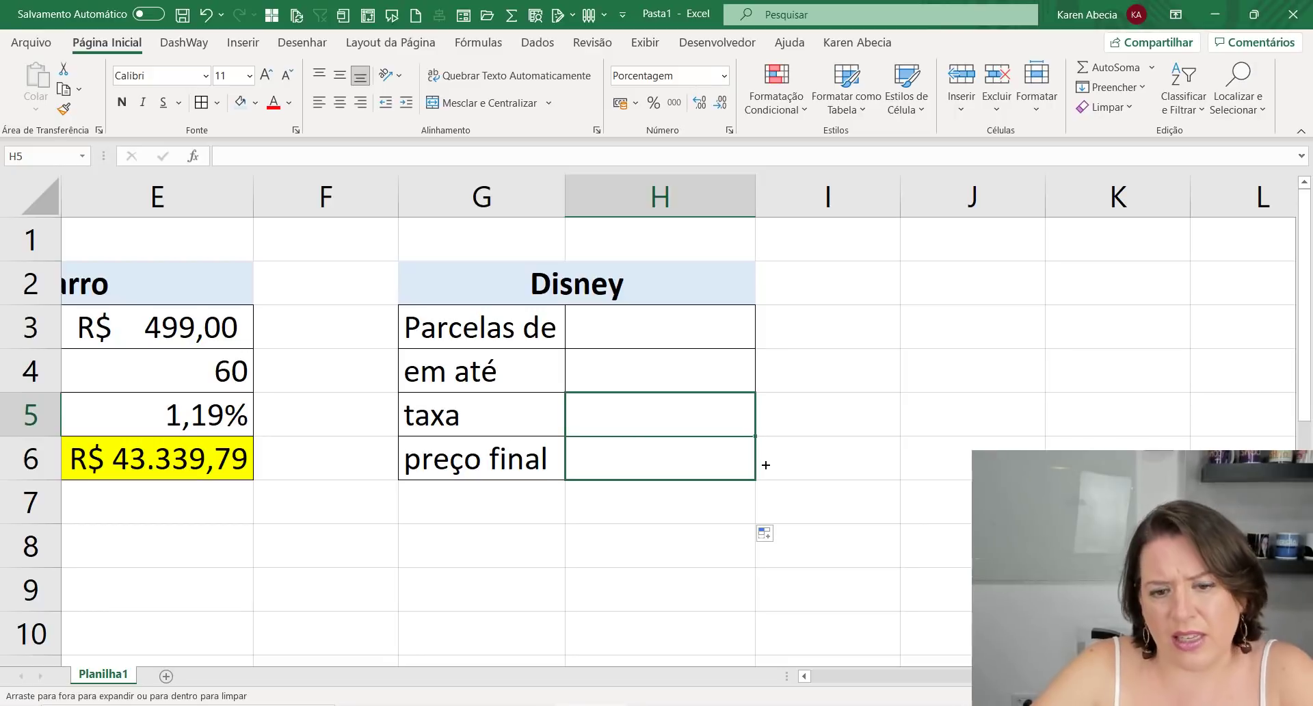
pyautogui.click(578, 501)
pyautogui.click(632, 466)
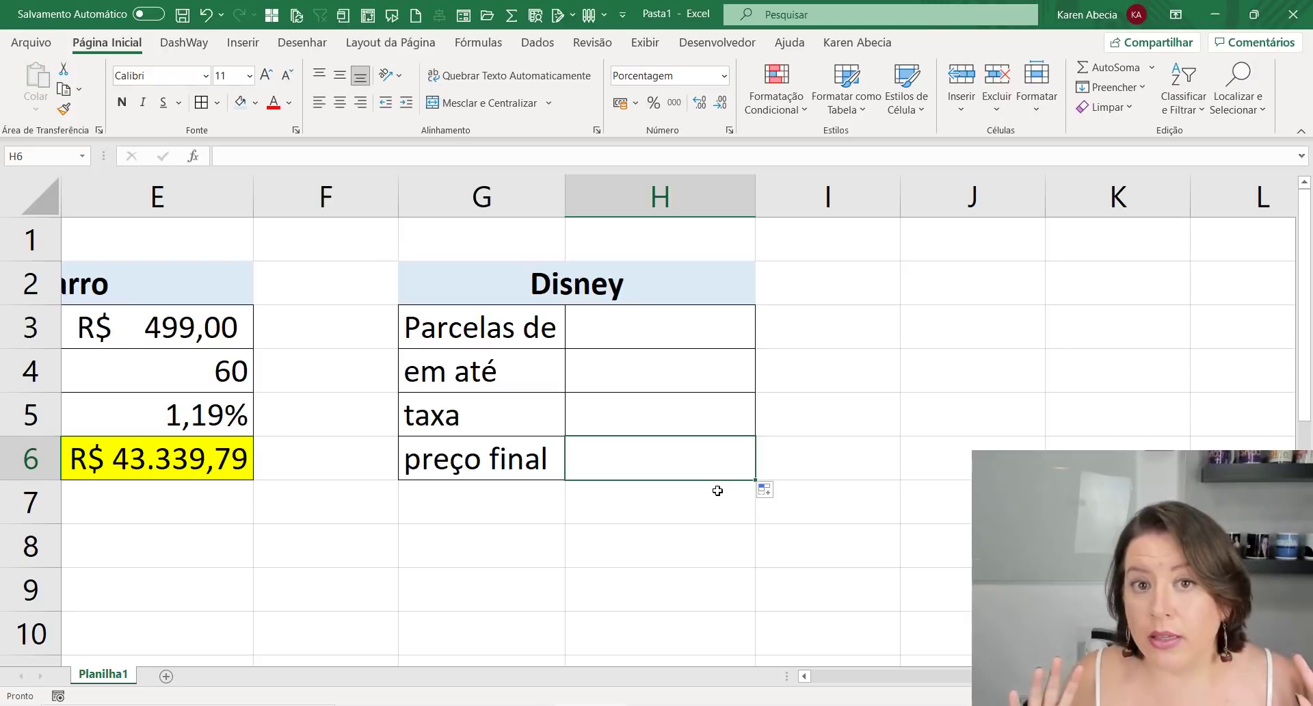
# Enter 20000 in the Disney preço final cell H6 and format it as currency, R$ 200,00
pyautogui.write('20')
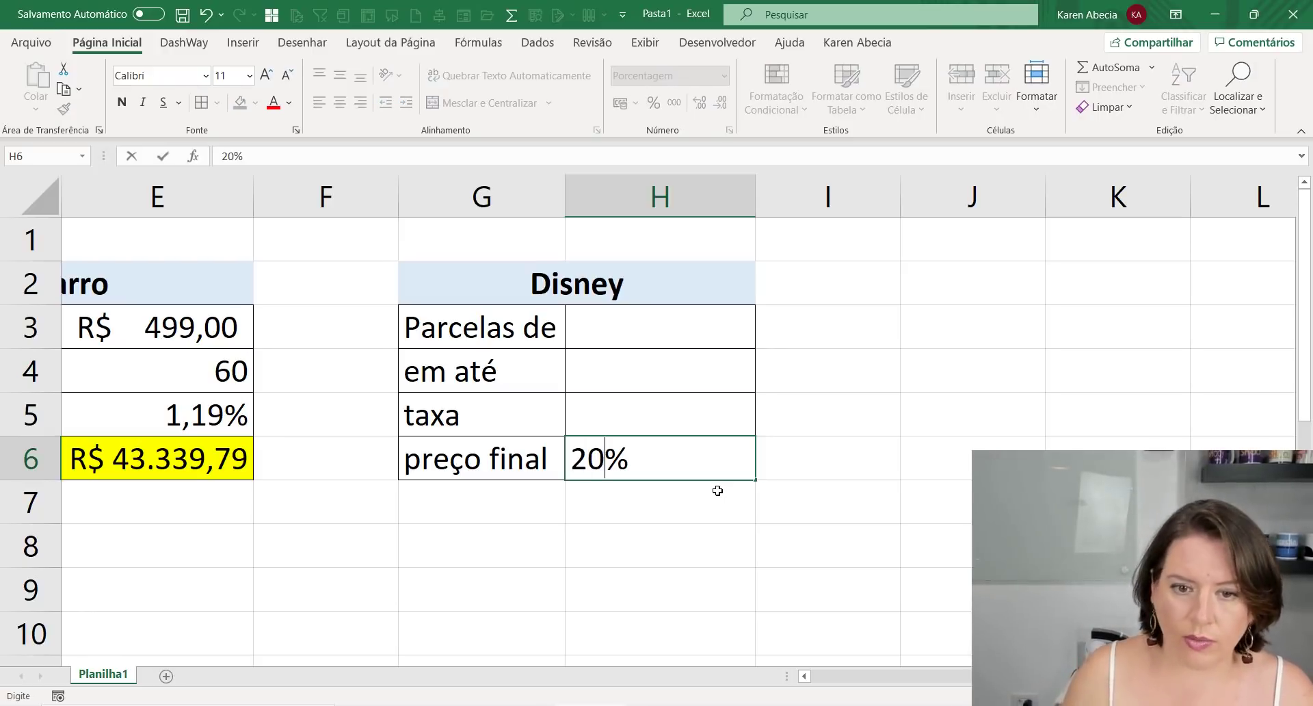
pyautogui.write('000')
pyautogui.press('Return')
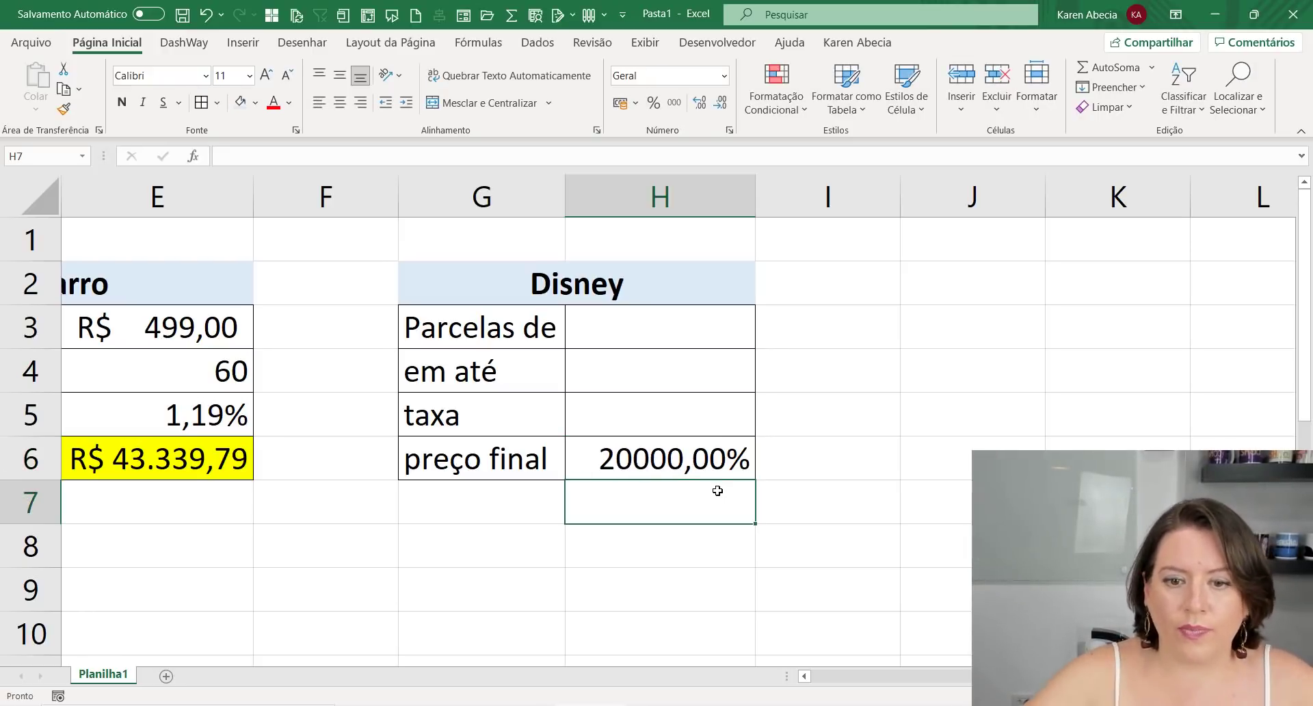
pyautogui.click(705, 459)
pyautogui.click(623, 104)
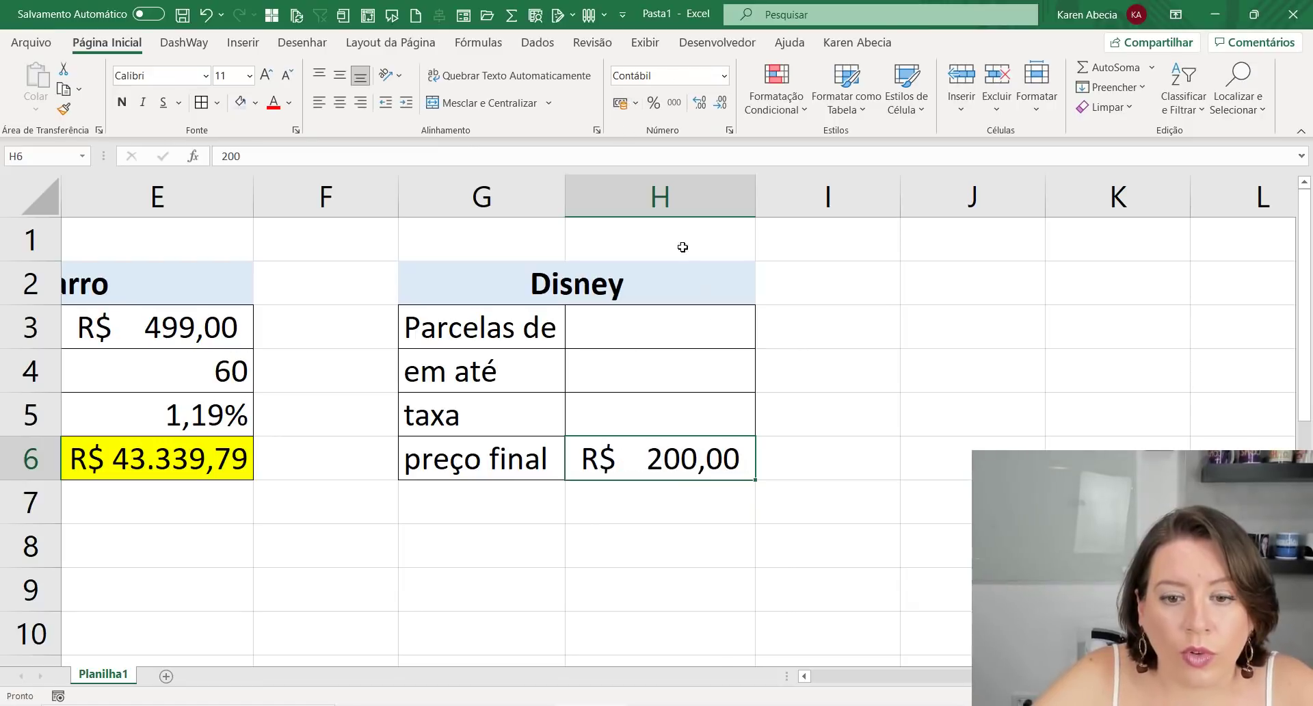
pyautogui.click(776, 505)
pyautogui.click(792, 460)
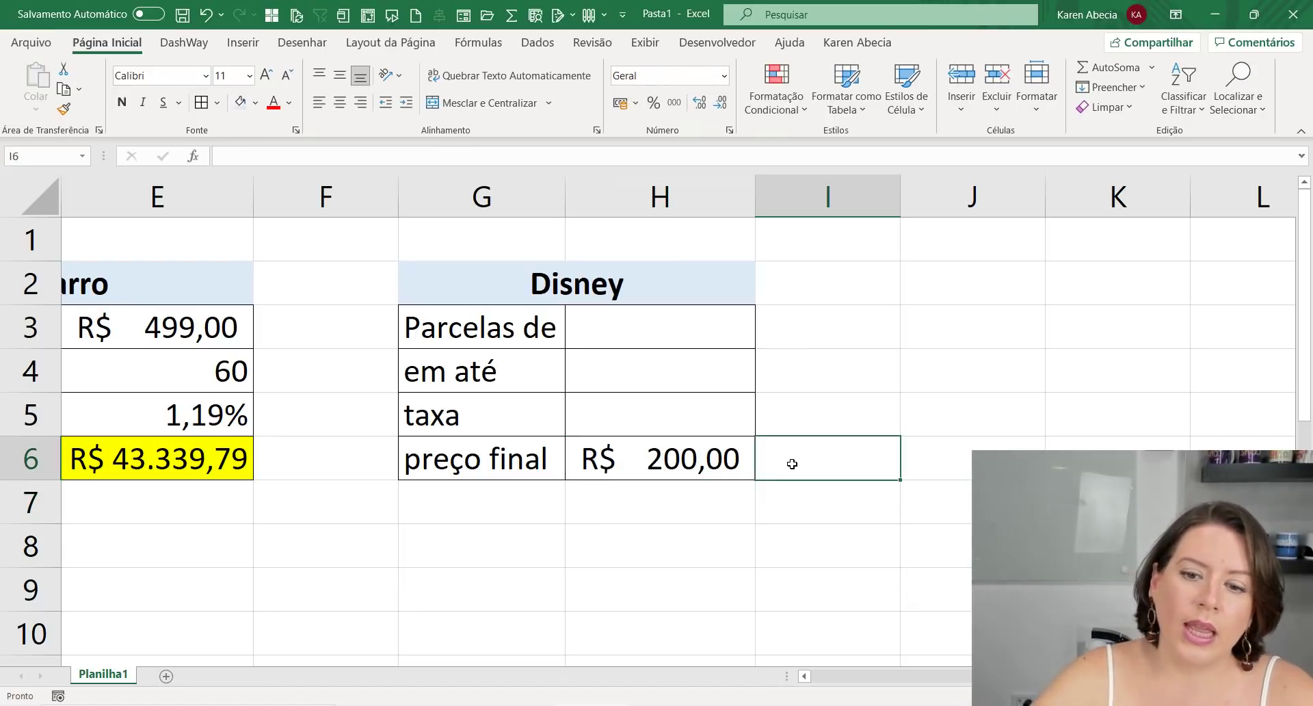
pyautogui.click(789, 501)
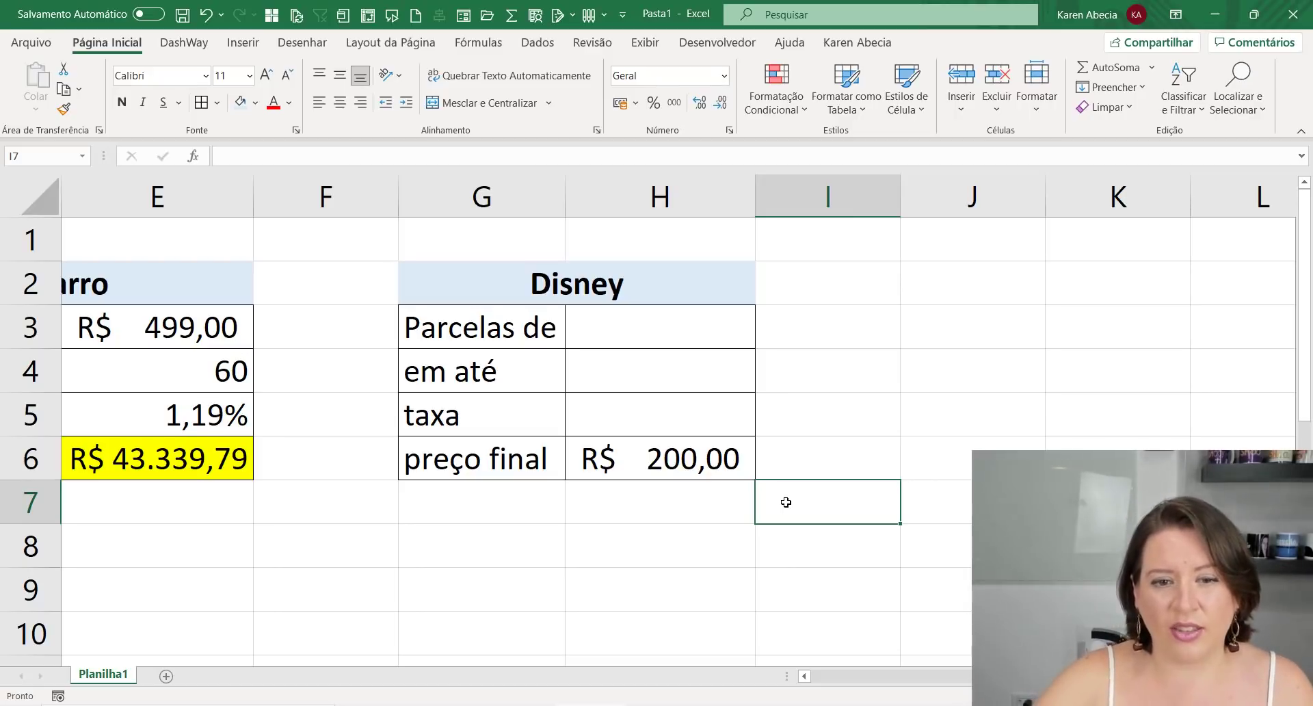
# Enter 11 years in I4 and have H4 compute the months as =I4*12, giving 132
pyautogui.click(791, 373)
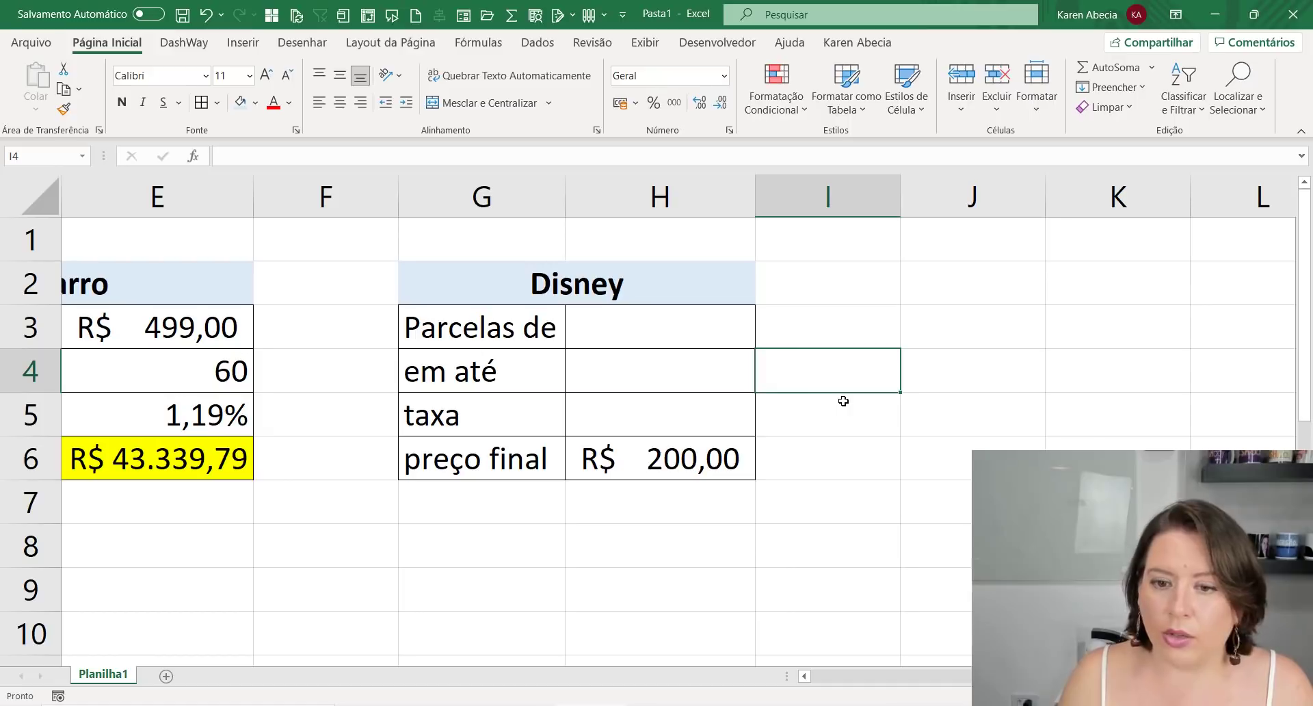
pyautogui.write('11')
pyautogui.press('Return')
pyautogui.press('Up')
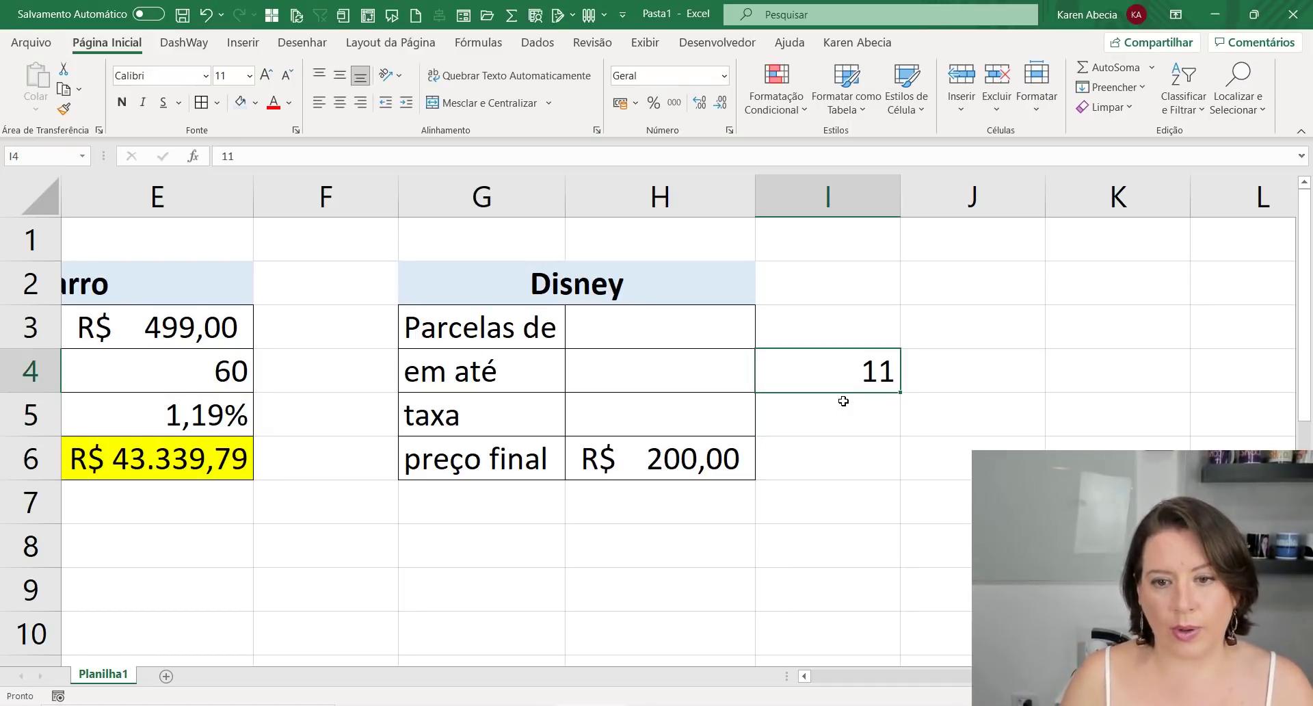
pyautogui.press('Left')
pyautogui.write('=')
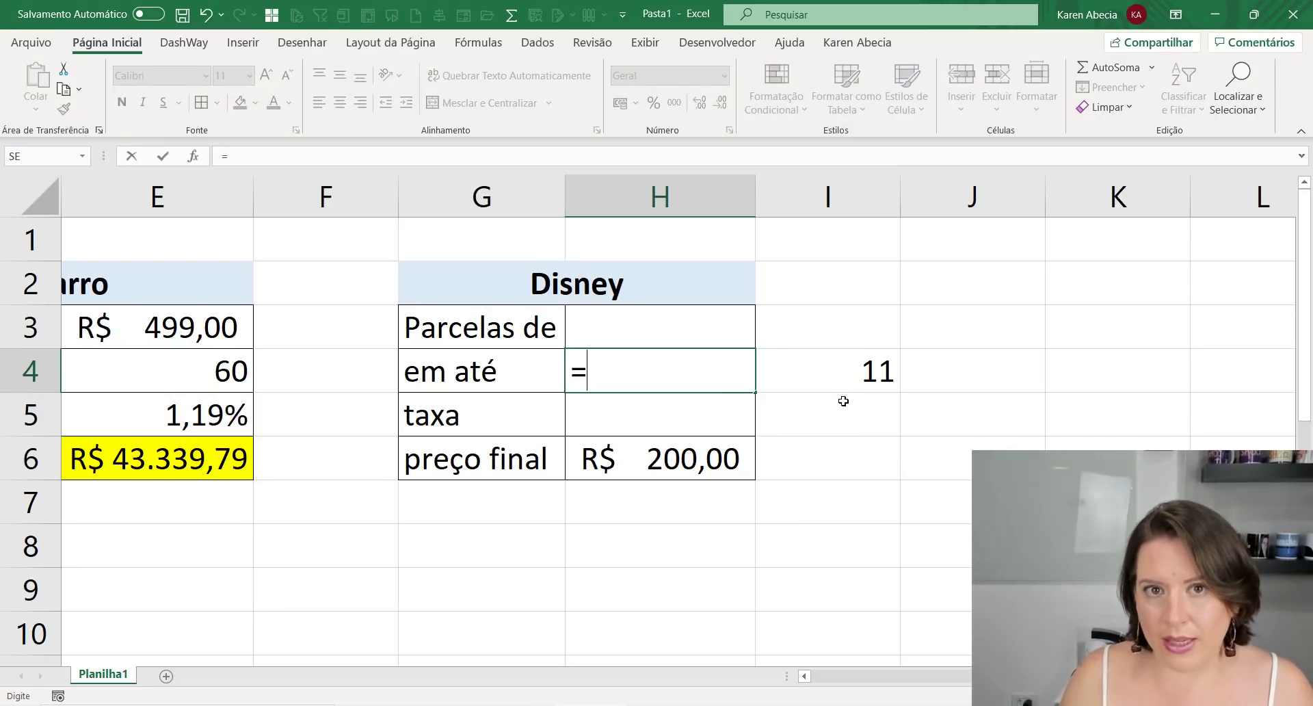
pyautogui.press('Right')
pyautogui.write('*')
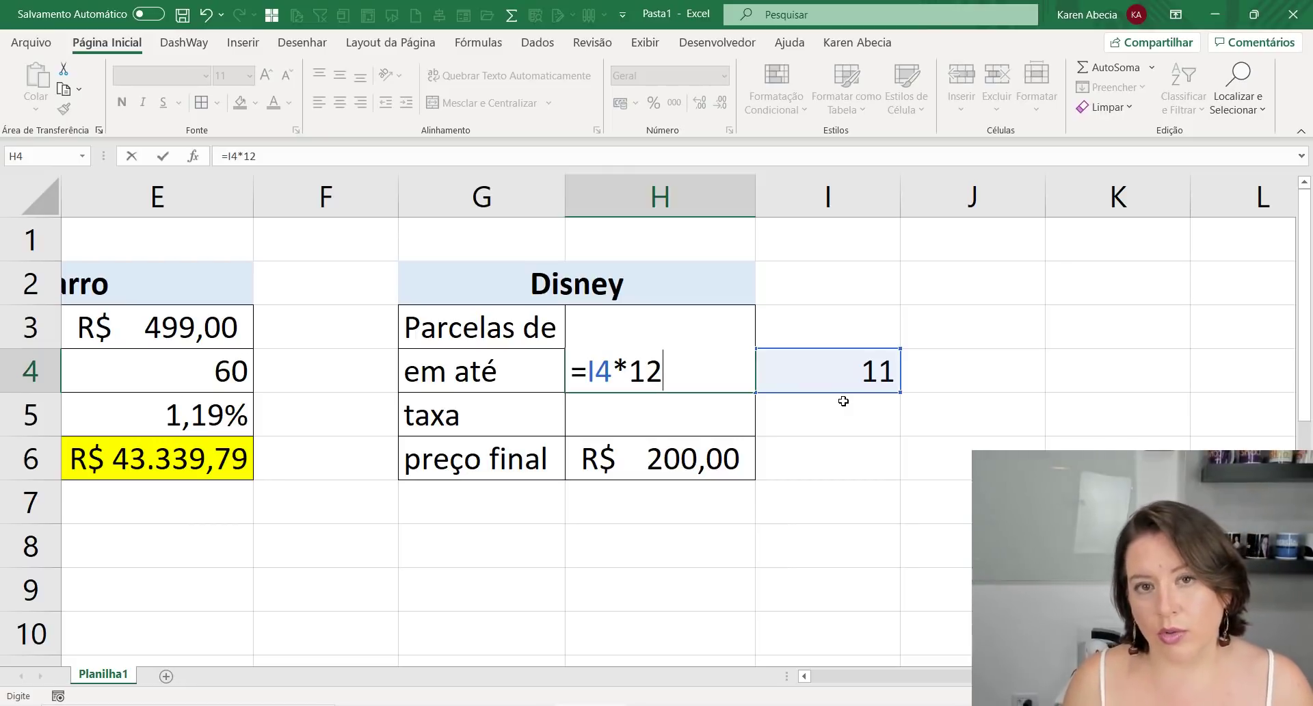
pyautogui.press('Return')
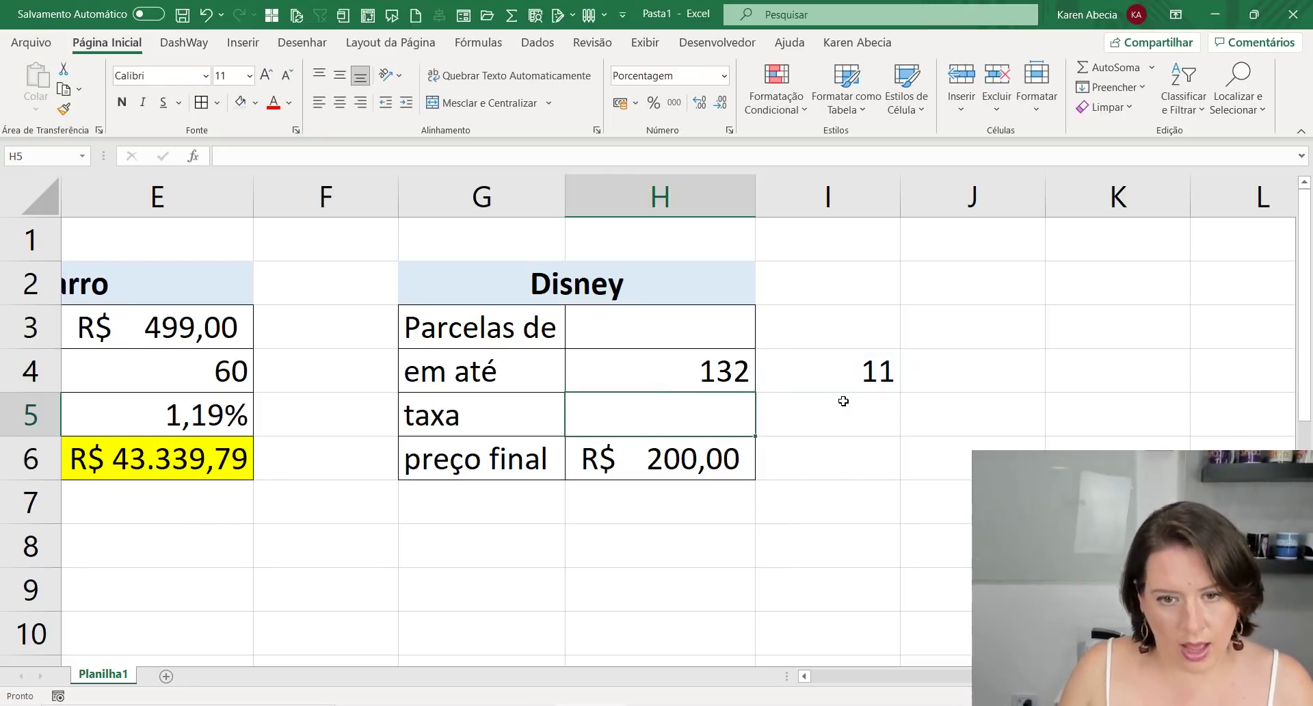
# Compare the car and Disney term values, ending on the Disney rate cell
pyautogui.press('Up')
pyautogui.press('Left')
pyautogui.press('Left')
pyautogui.press('Left')
pyautogui.press('Left')
pyautogui.press('Left')
pyautogui.press('Right')
pyautogui.press('Right')
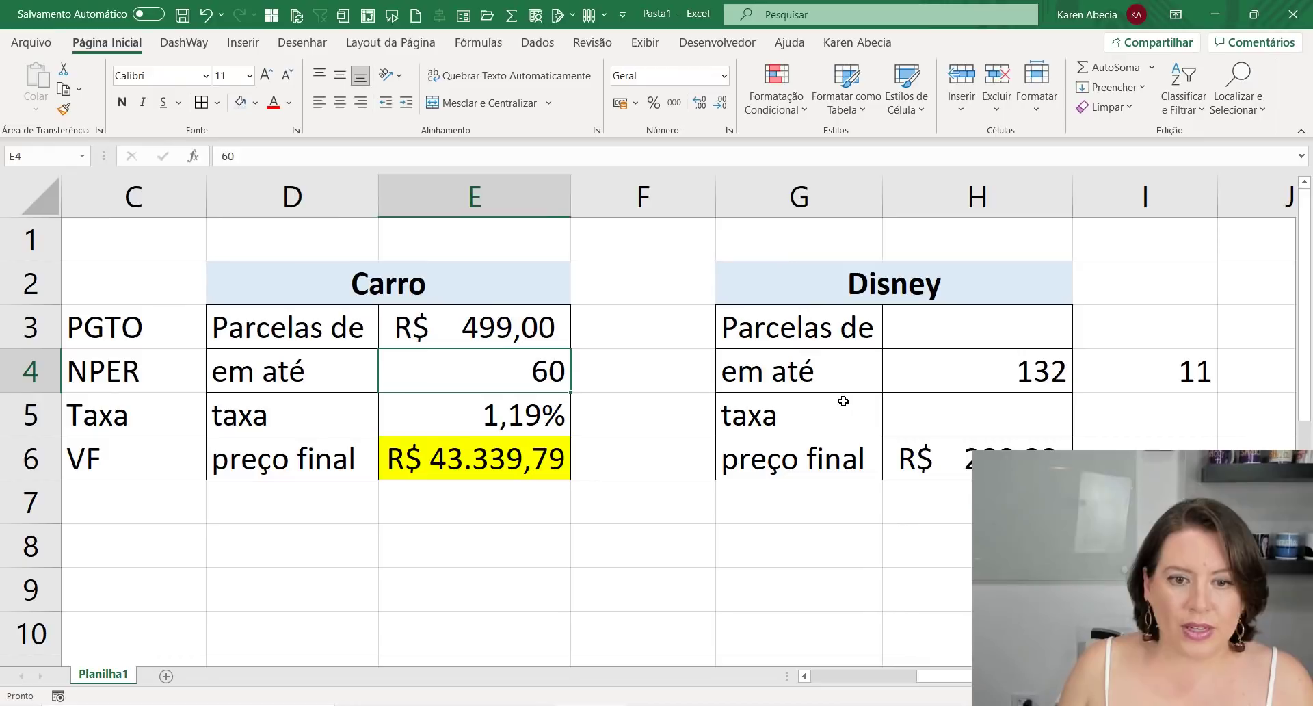
pyautogui.press('Right')
pyautogui.press('Left')
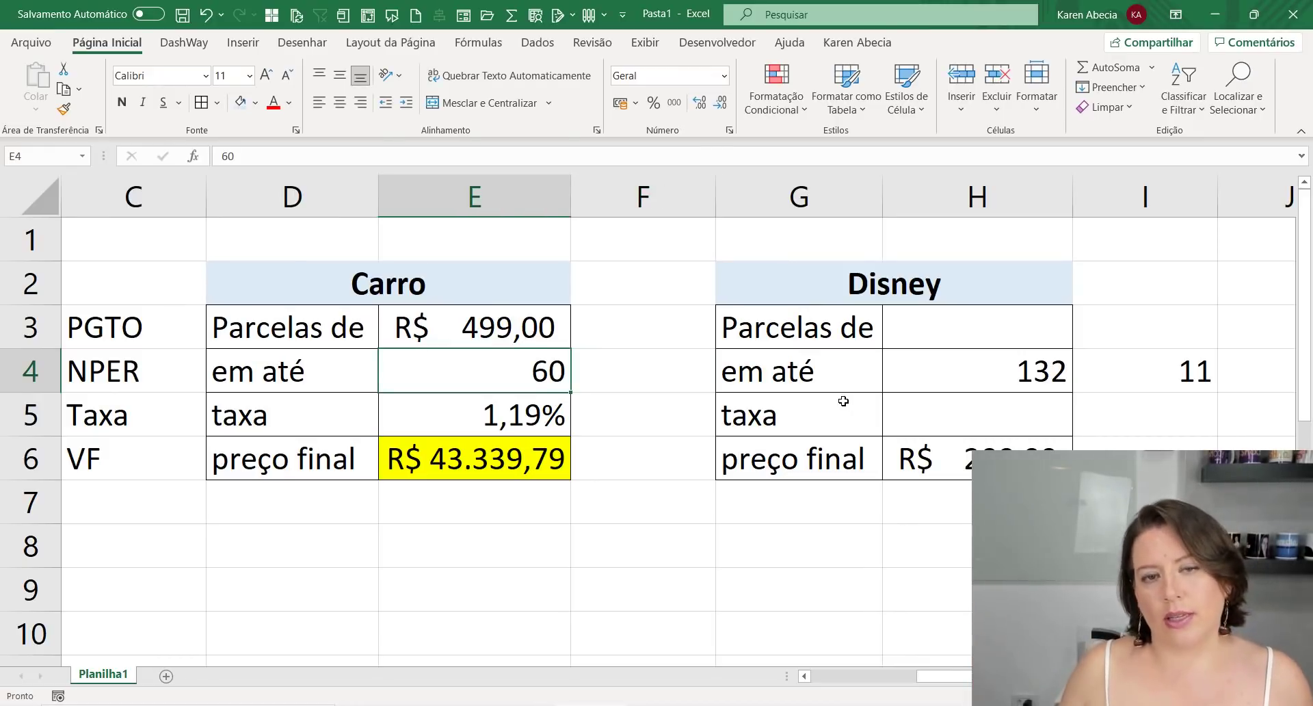
pyautogui.press('Right')
pyautogui.press('Right')
pyautogui.press('Right')
pyautogui.press('Right')
pyautogui.press('Right')
pyautogui.press('Right')
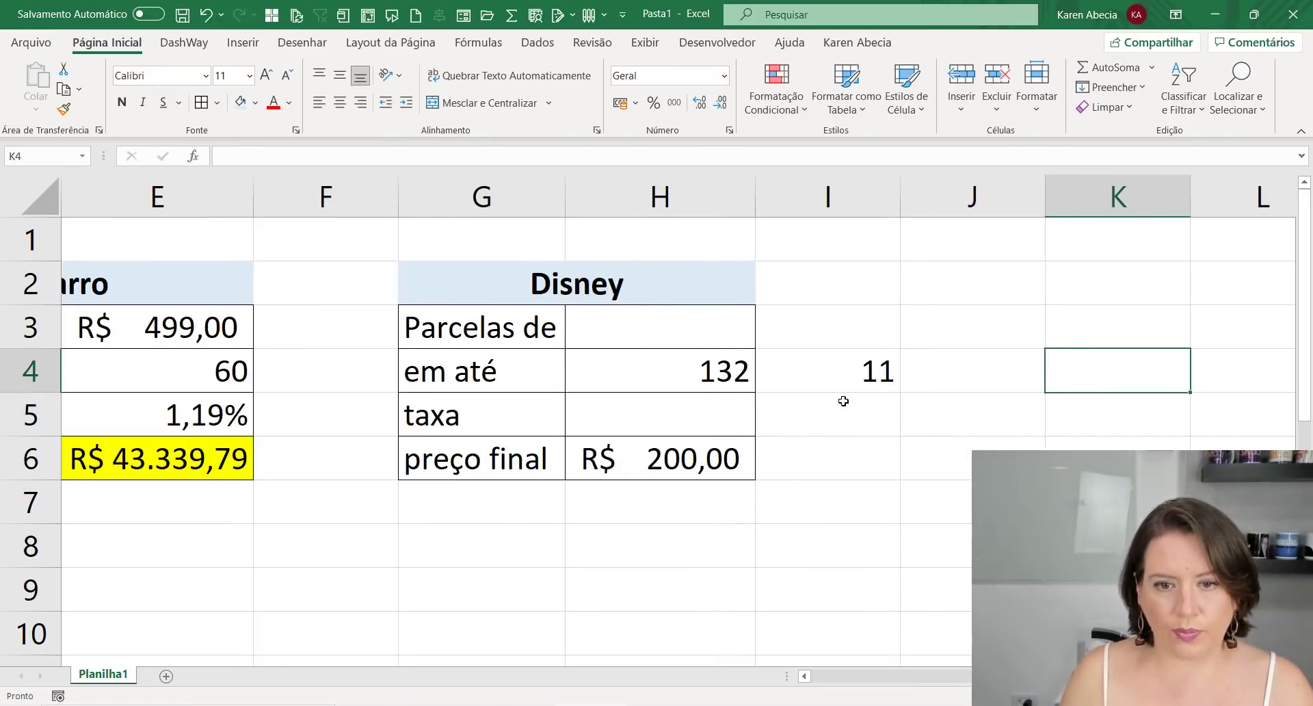
pyautogui.press('Left')
pyautogui.press('Left')
pyautogui.press('Left')
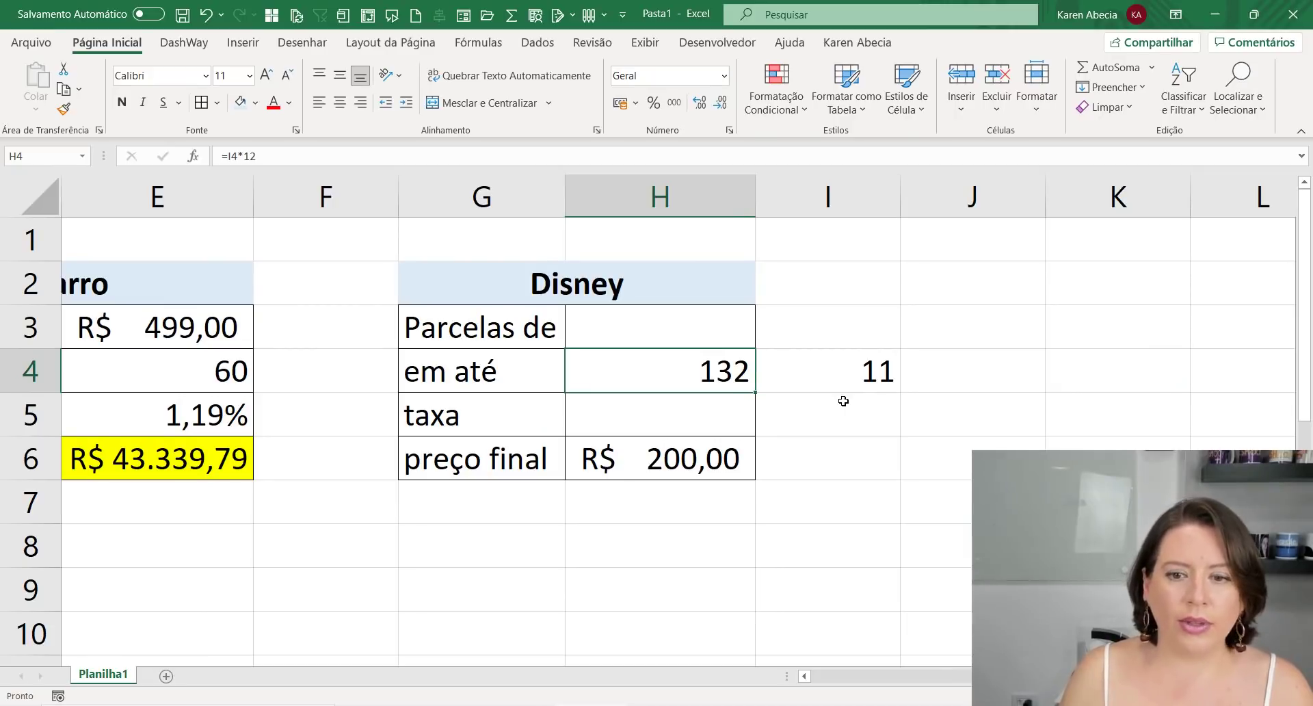
pyautogui.press('Right')
pyautogui.press('Left')
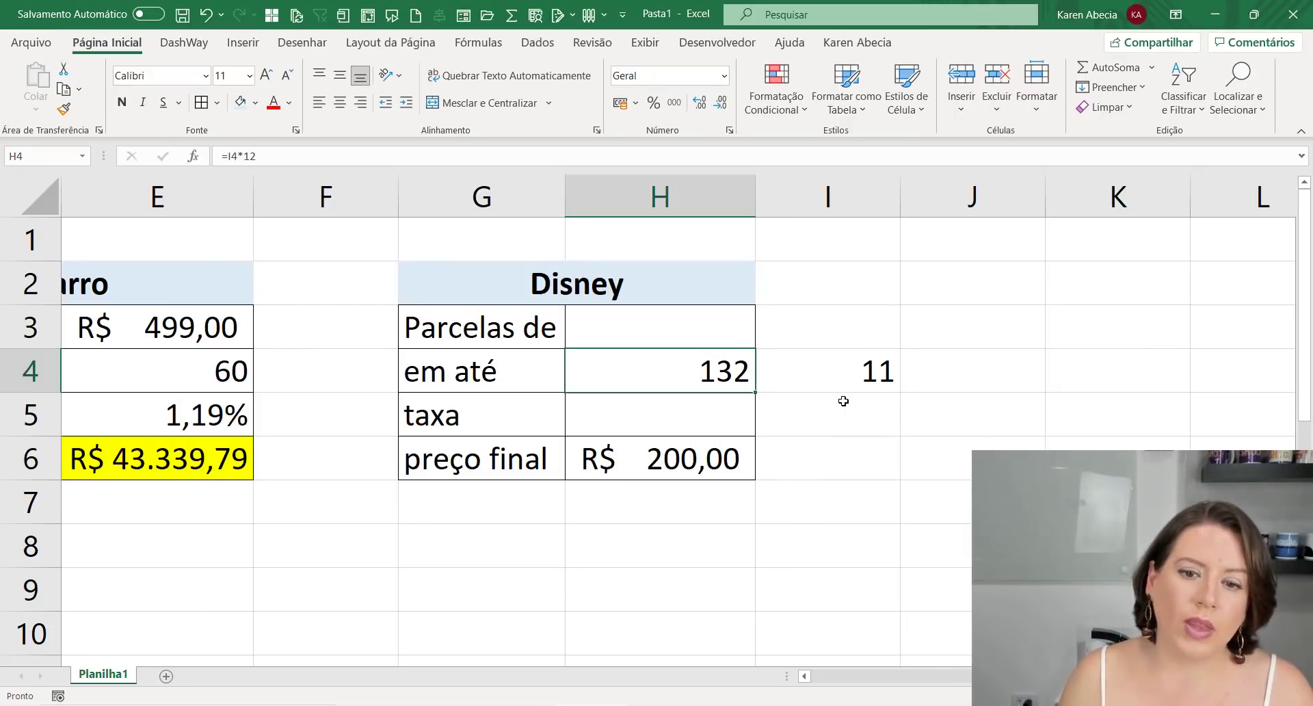
pyautogui.press('Down')
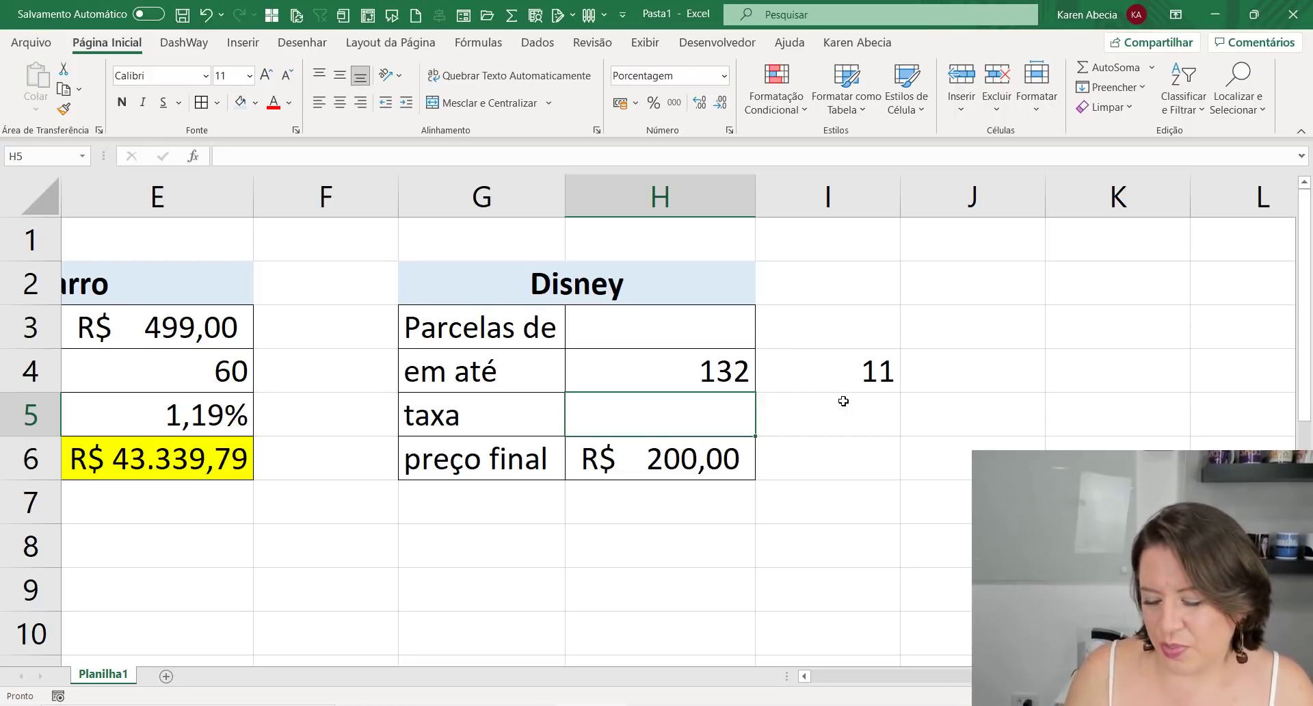
# Enter 0,95% as the Disney rate and R$ 20.000,00 as its final price
pyautogui.write('0,')
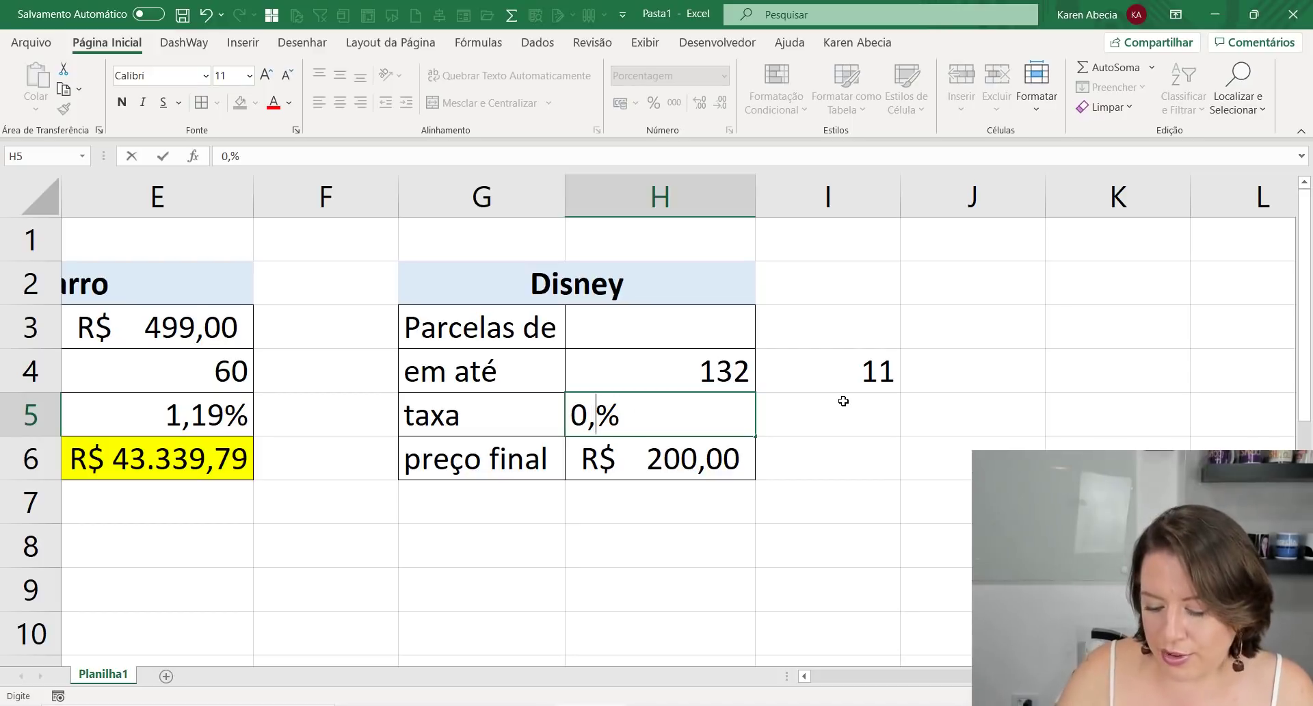
pyautogui.write('95')
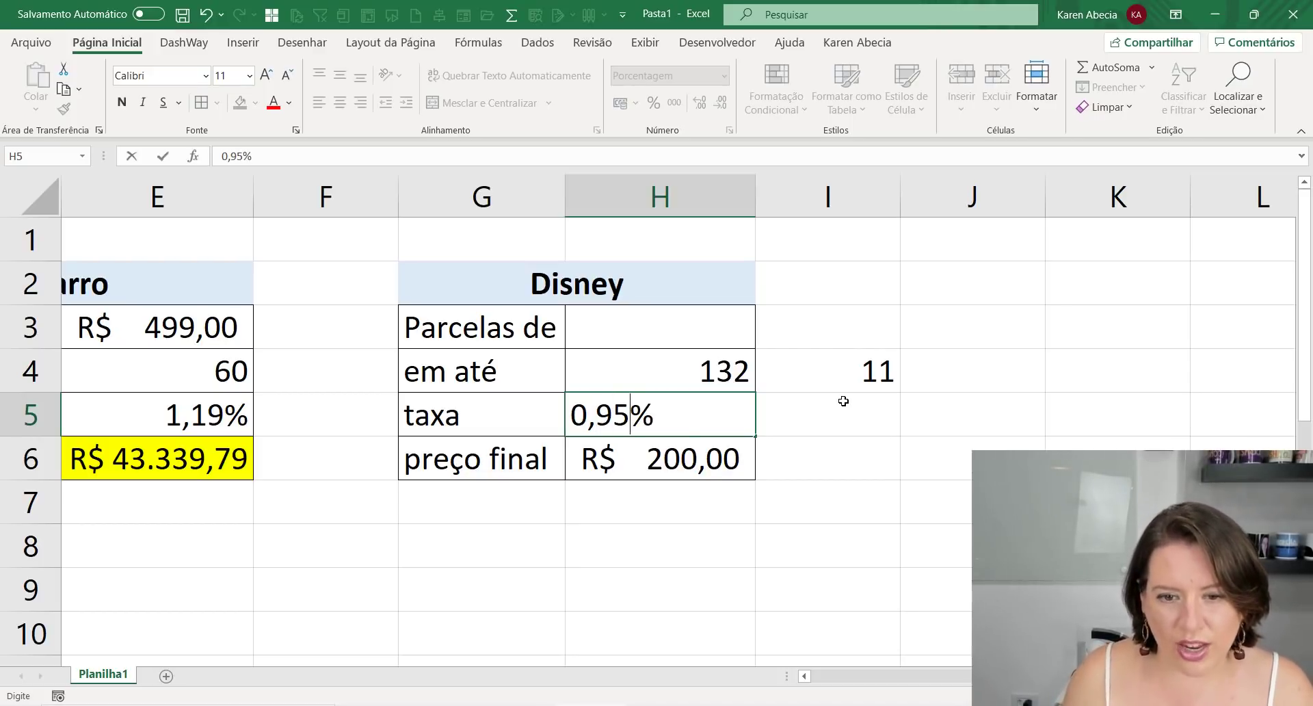
pyautogui.press('Return')
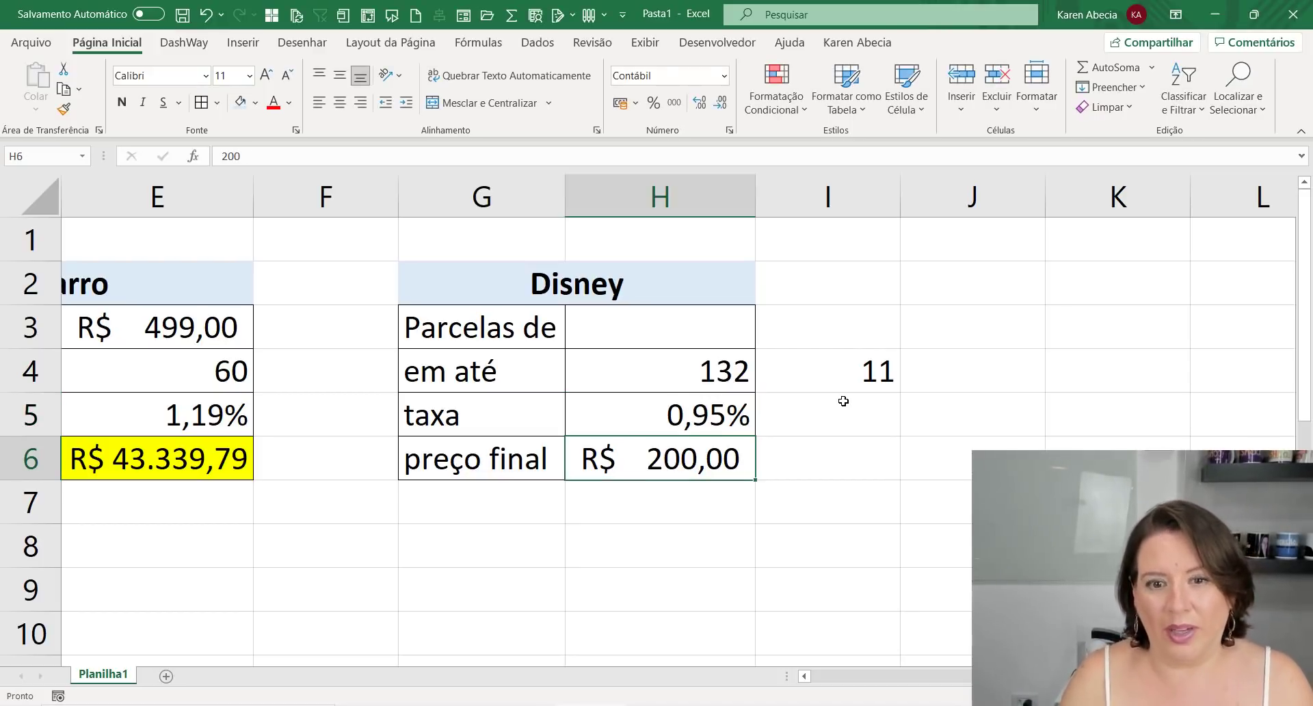
pyautogui.press('Up')
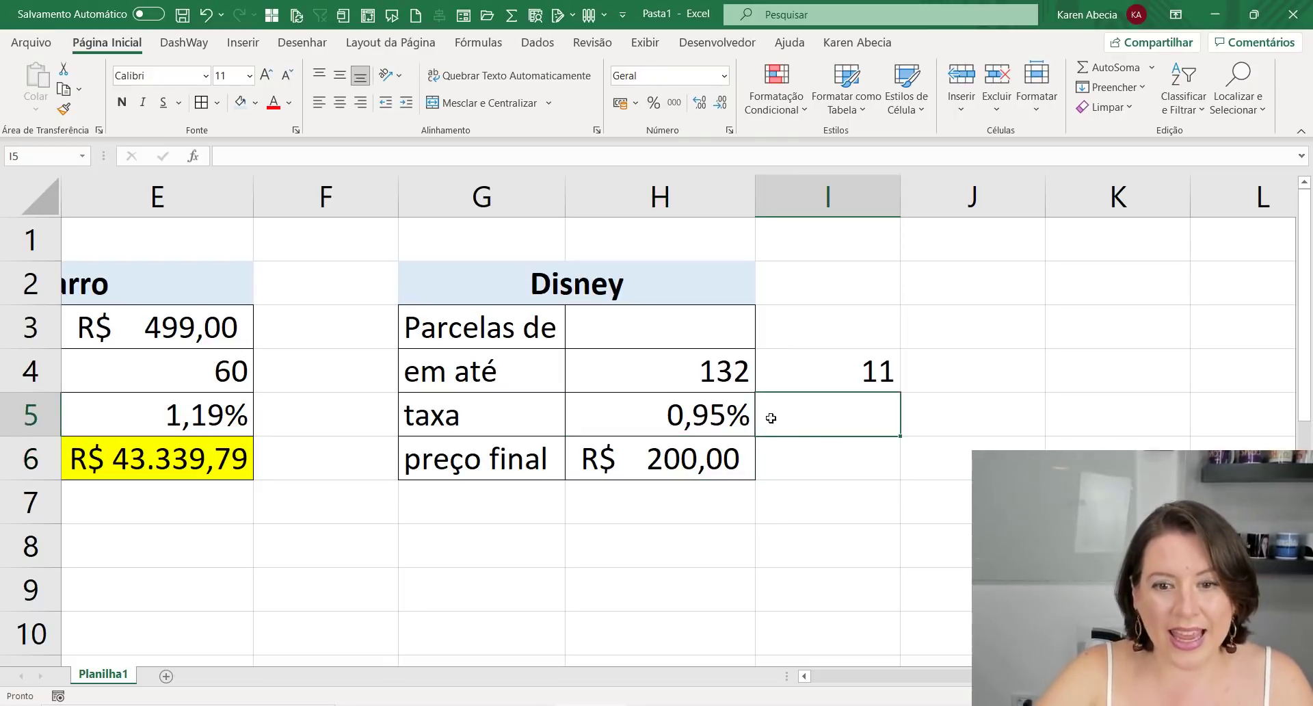
pyautogui.click(713, 462)
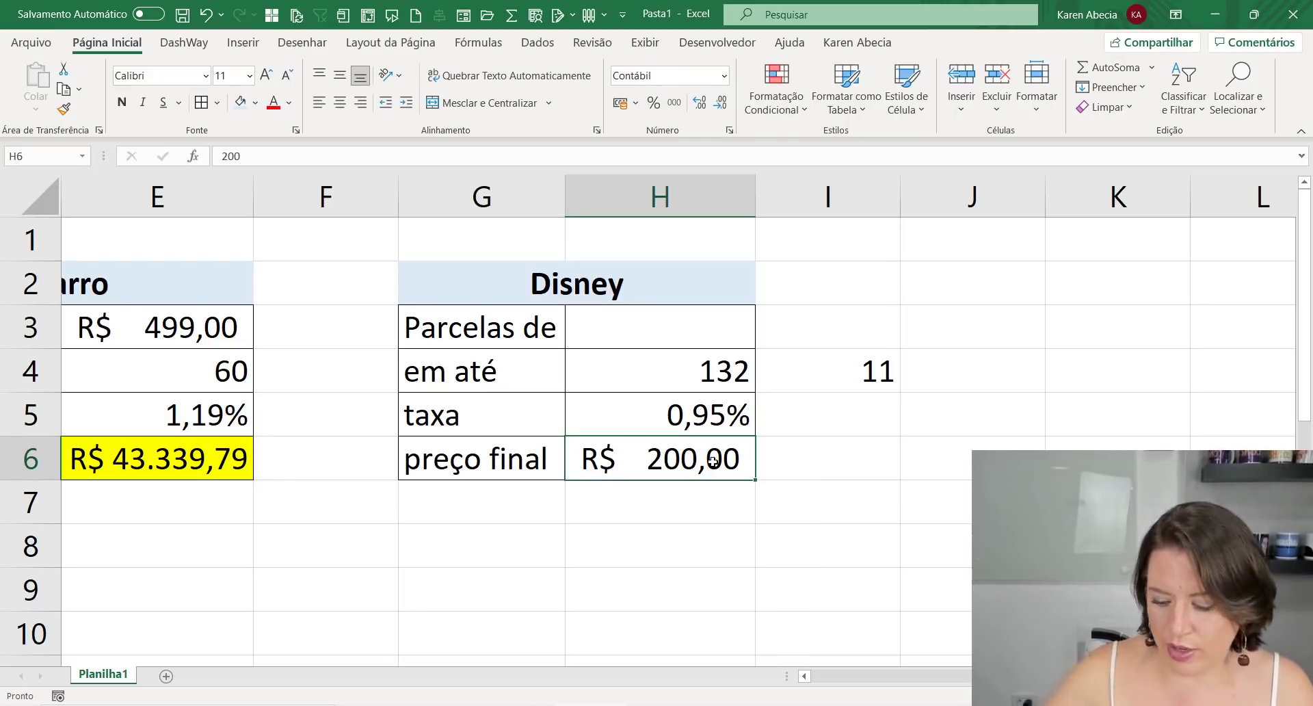
pyautogui.write('20')
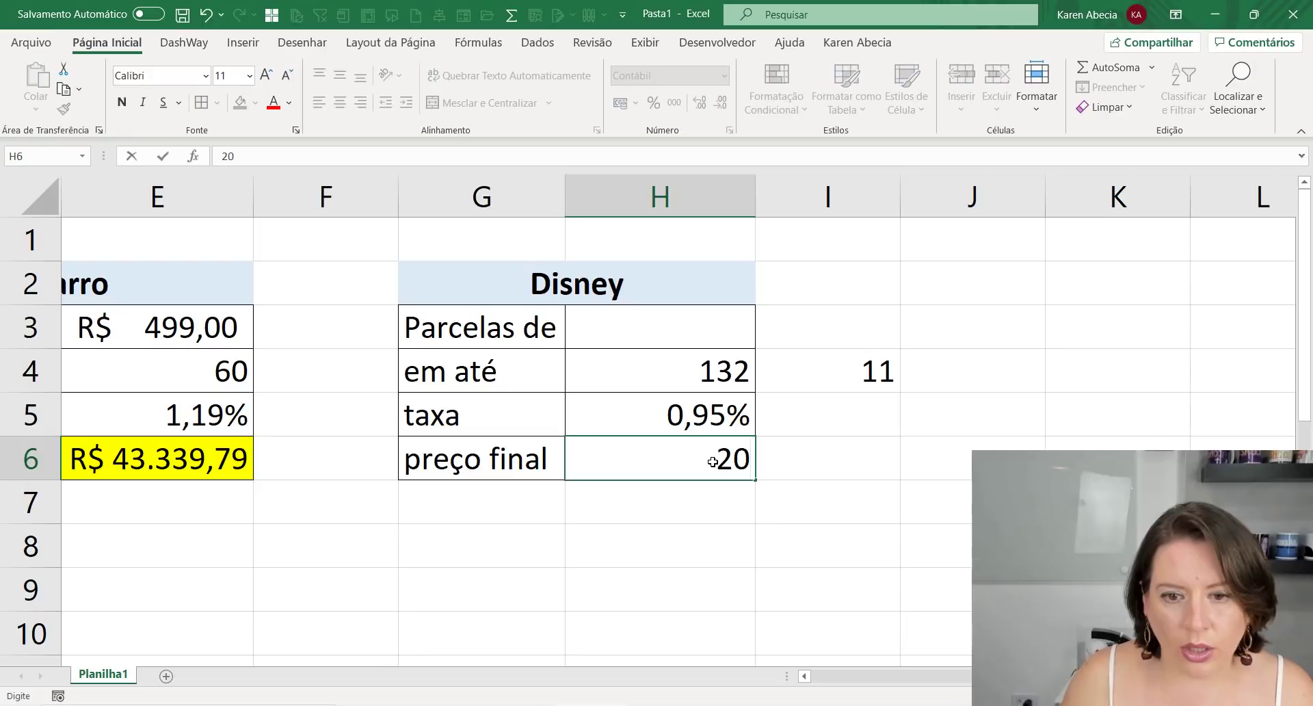
pyautogui.write('R$ 20.000')
pyautogui.press('Return')
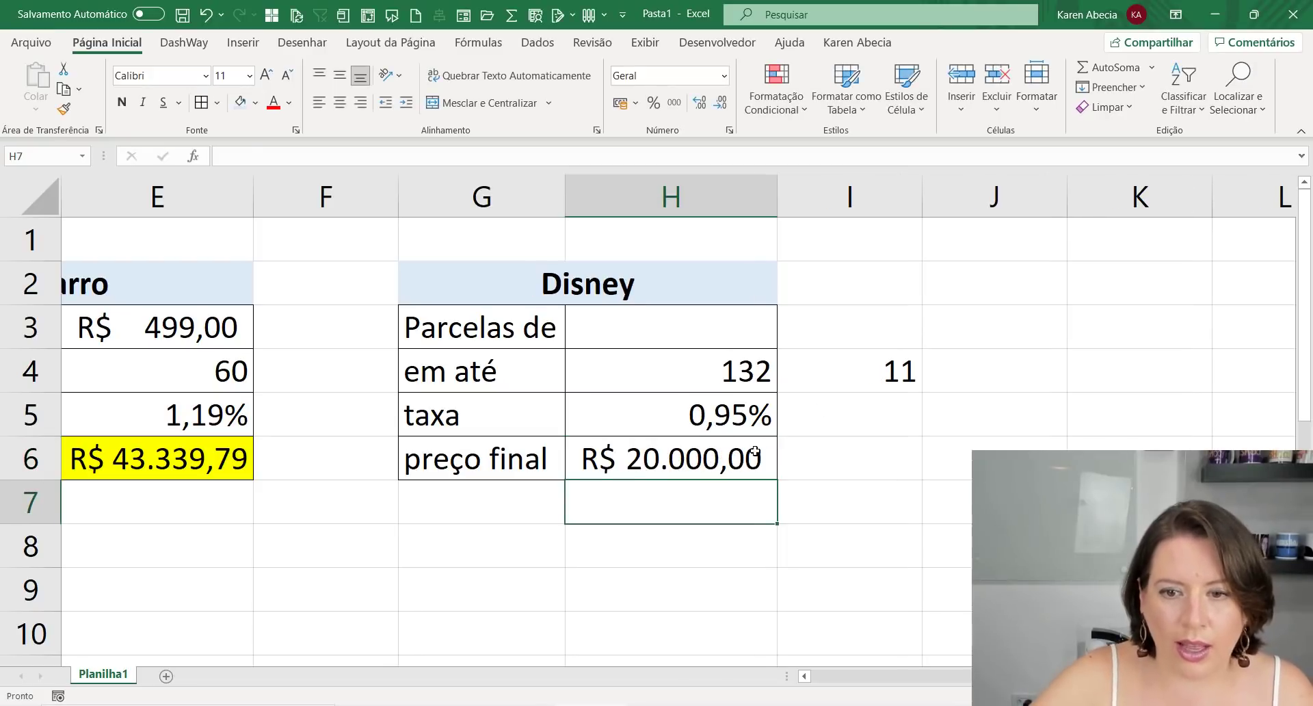
# Review the final price, months and rate values, ending on the empty monthly payment cell
pyautogui.click(850, 391)
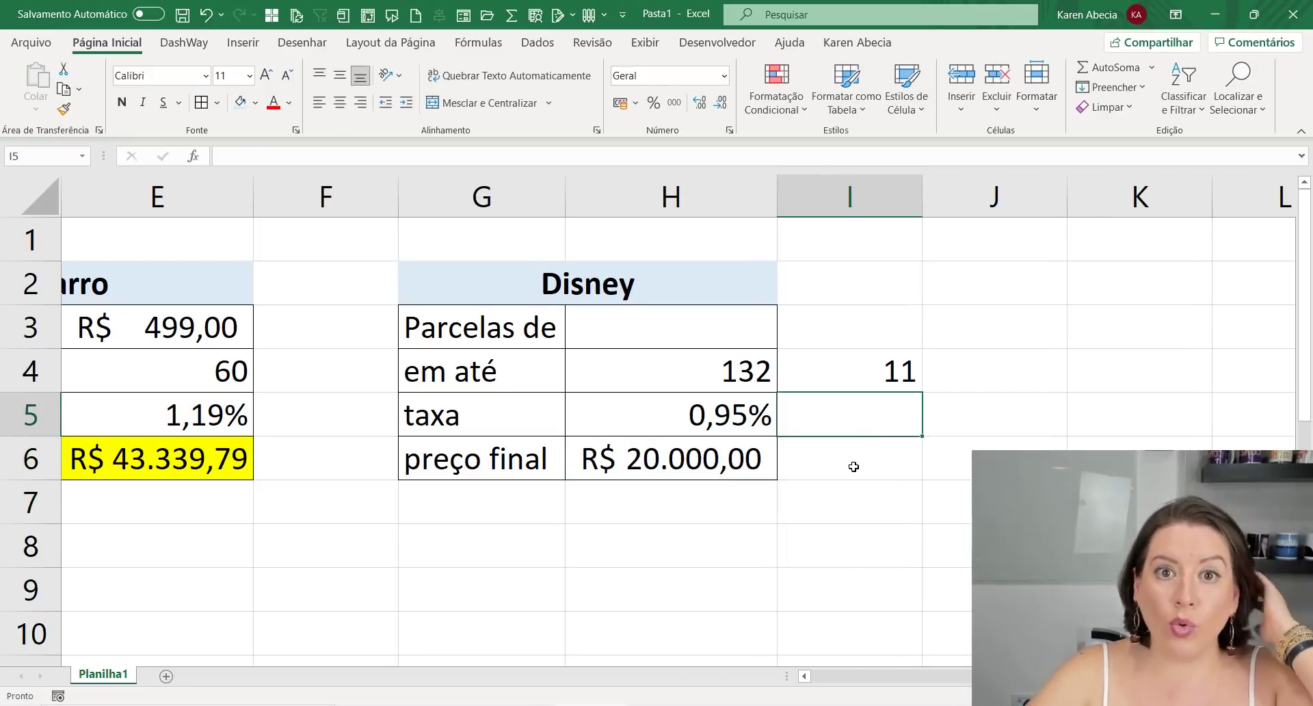
pyautogui.click(642, 474)
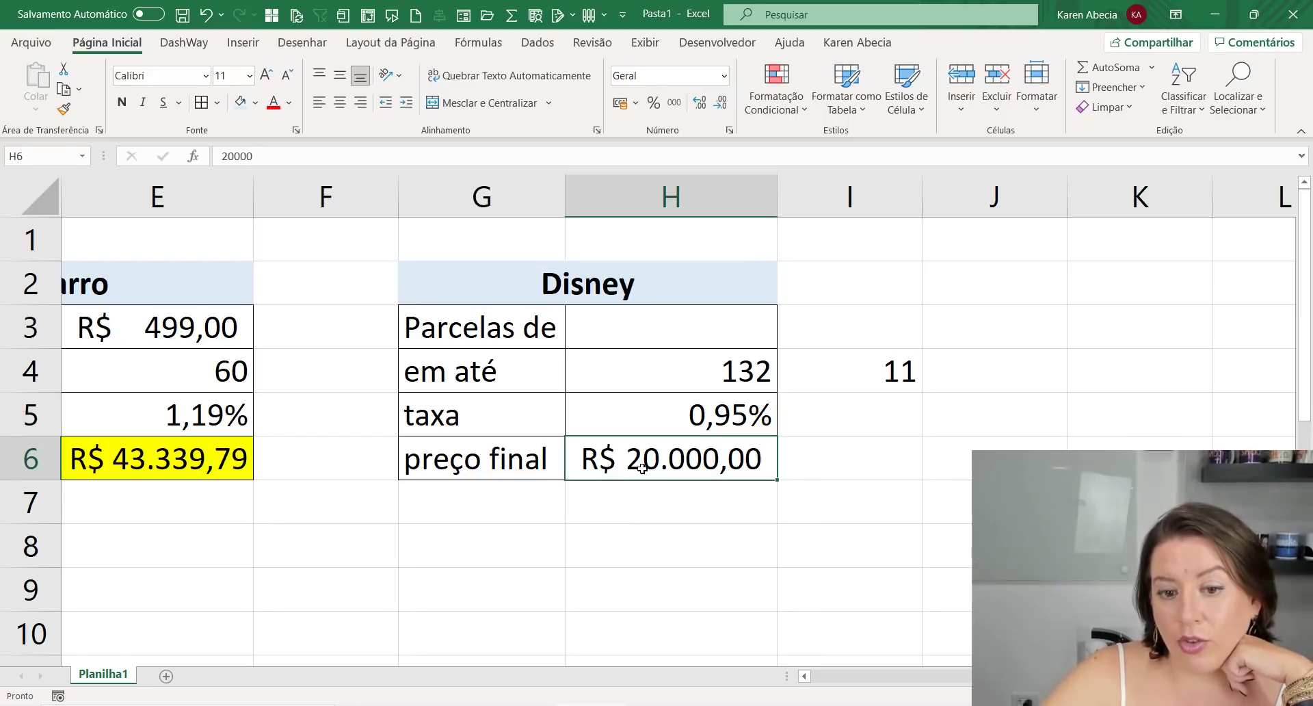
pyautogui.click(614, 375)
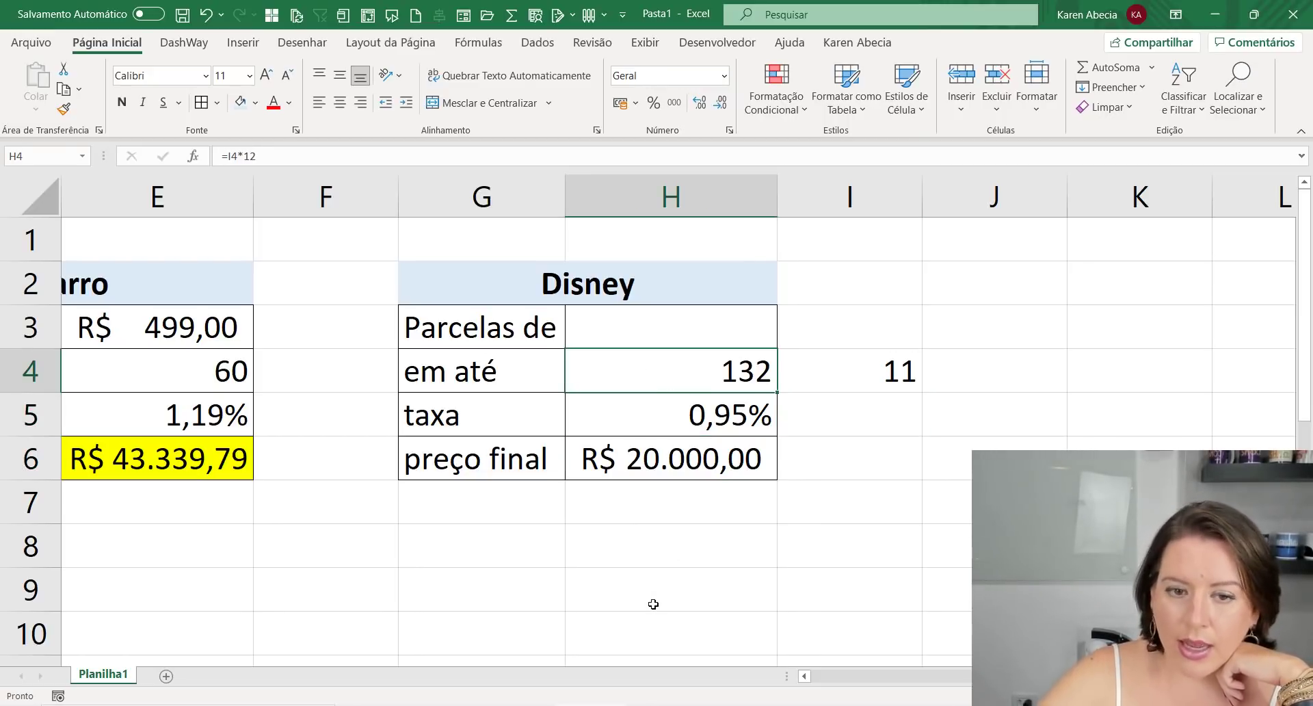
pyautogui.click(560, 419)
pyautogui.click(622, 418)
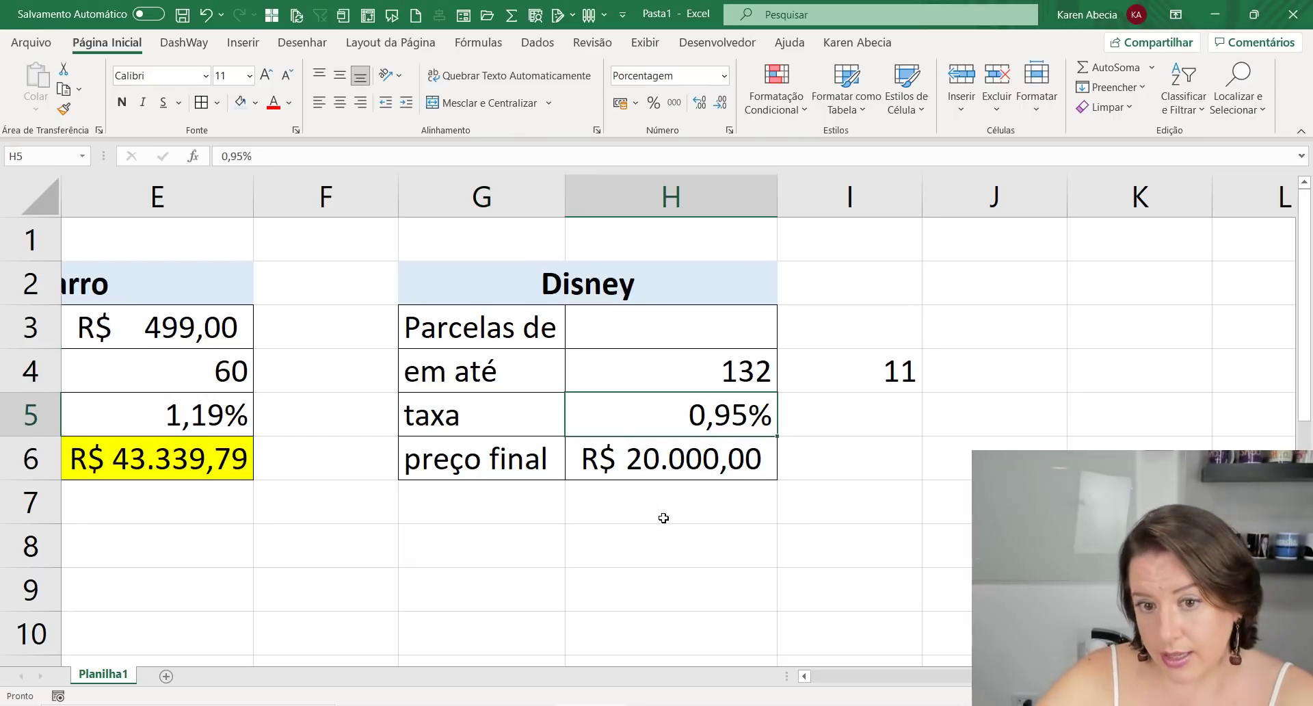
pyautogui.moveTo(548, 408); pyautogui.dragTo(582, 435)
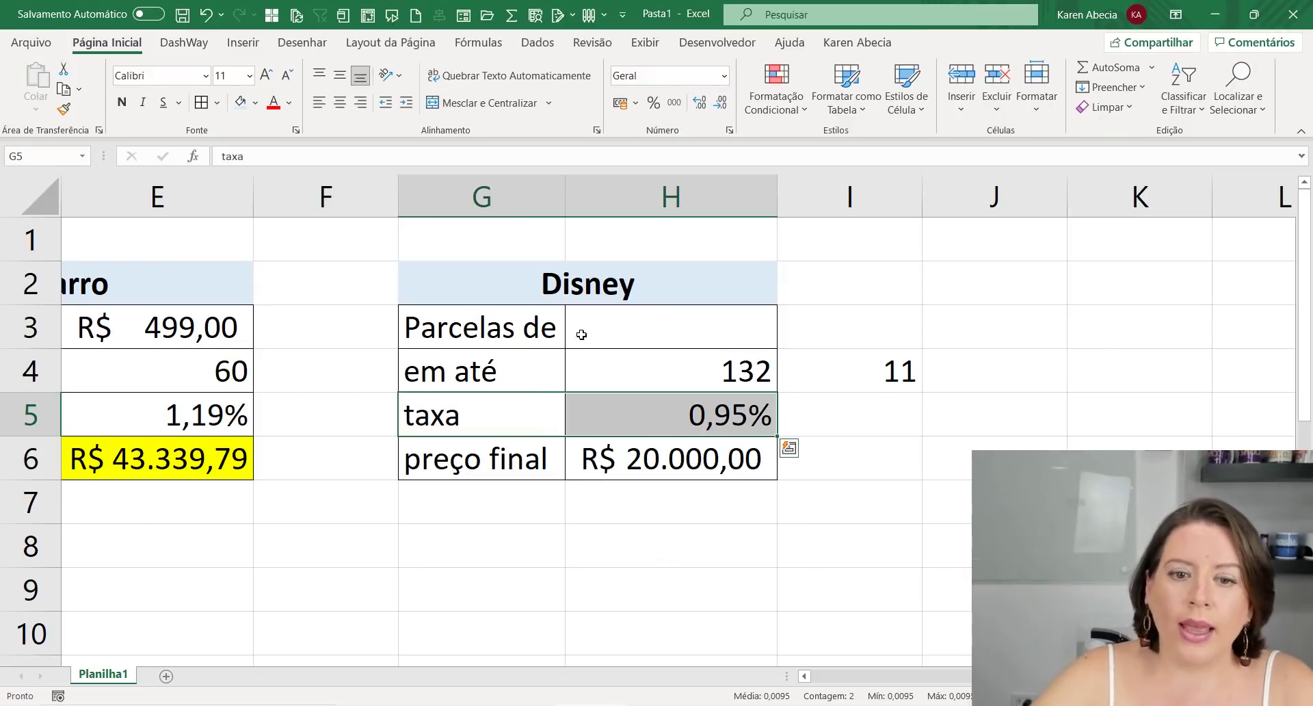
pyautogui.click(553, 340)
pyautogui.click(624, 329)
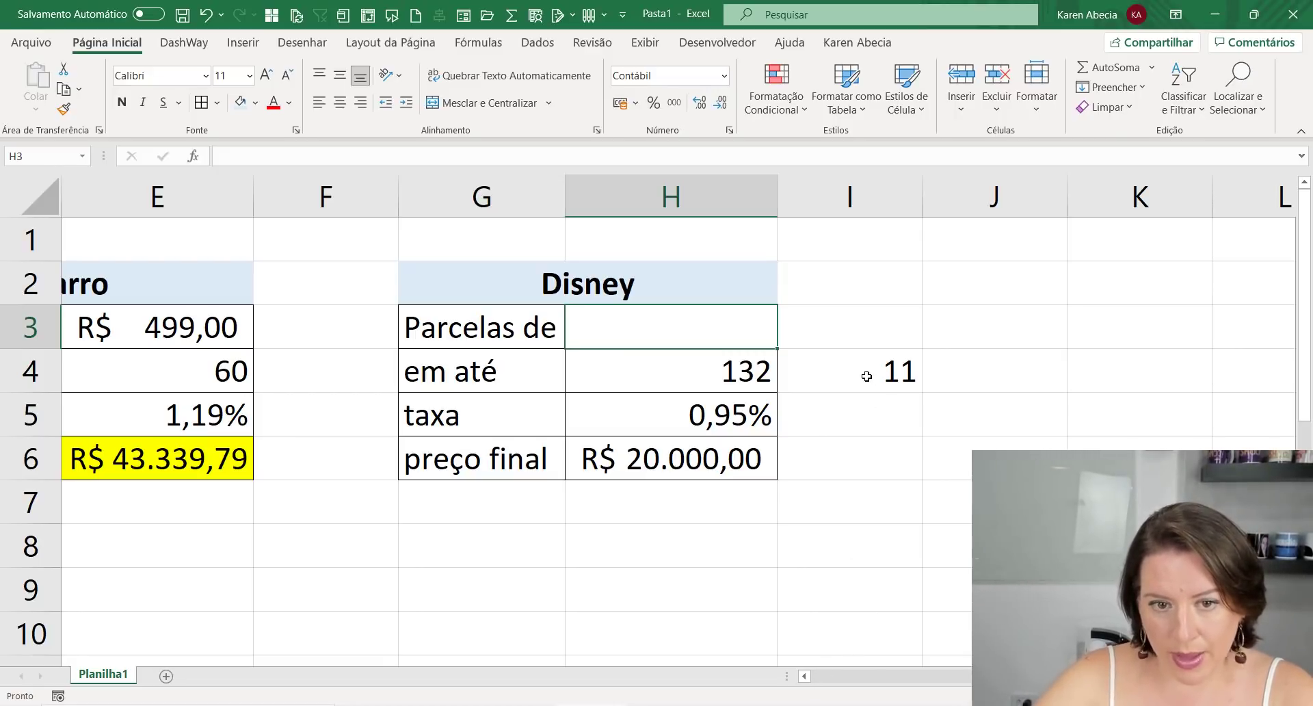
# Insert a new column at F and clear its carried-over formatting from F7 up to F1
pyautogui.rightClick(373, 205)
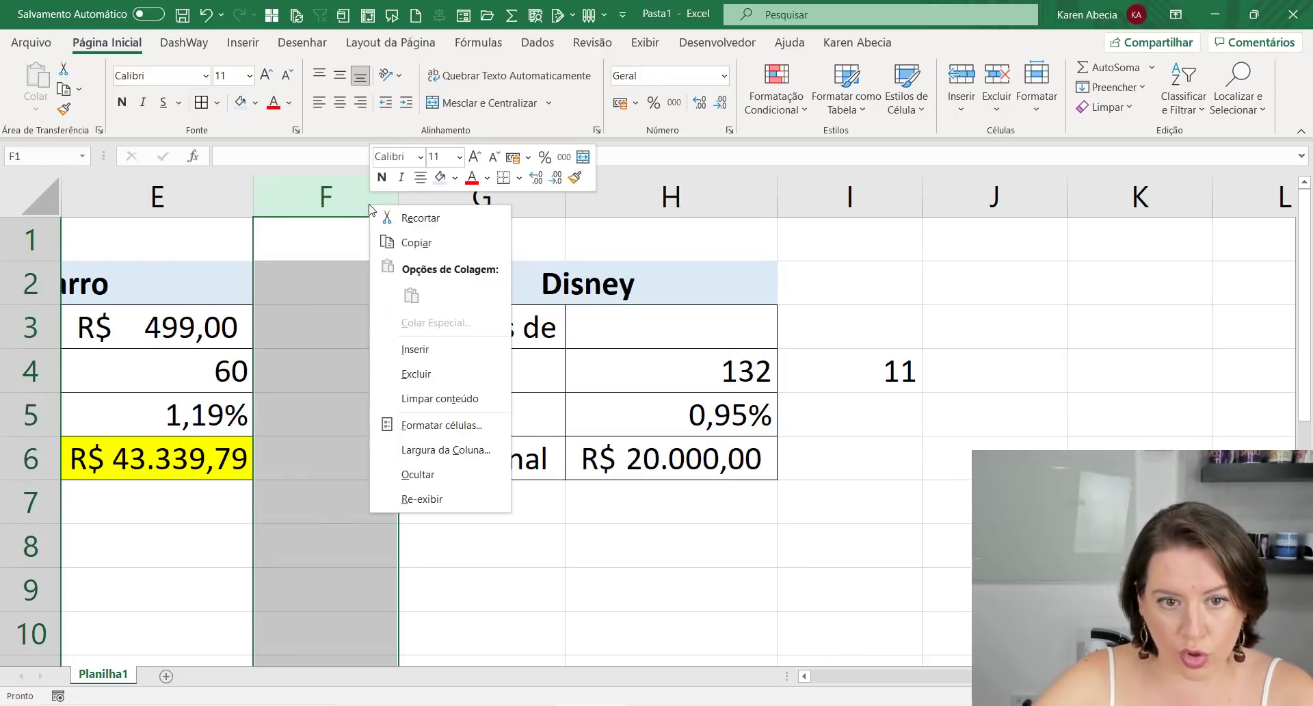
pyautogui.click(411, 372)
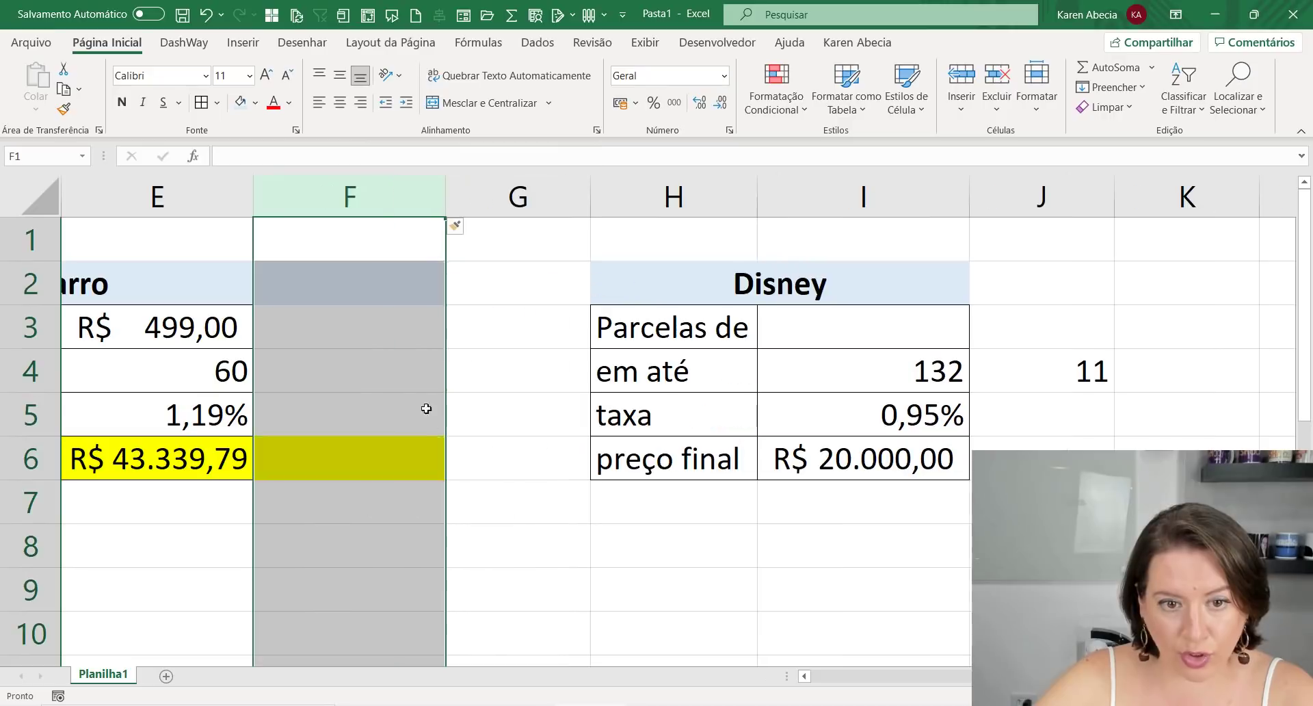
pyautogui.click(456, 239)
pyautogui.click(355, 514)
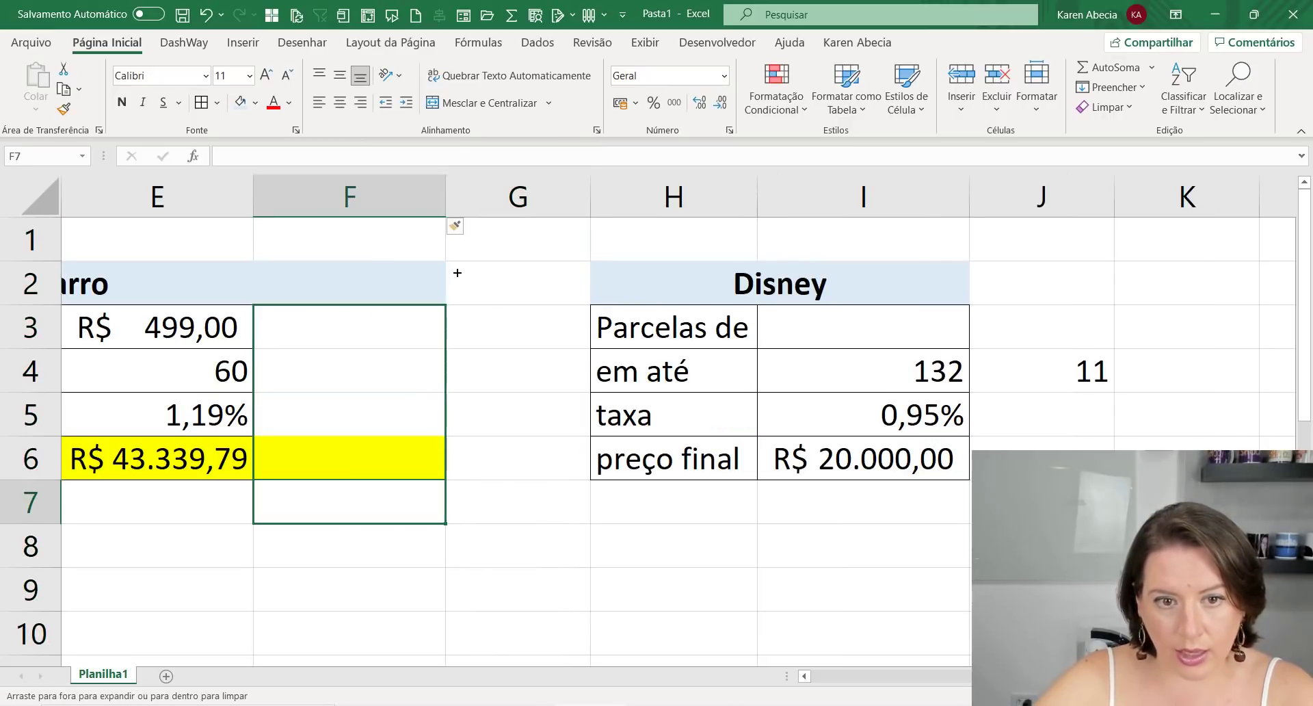
pyautogui.moveTo(448, 524); pyautogui.dragTo(454, 226)
pyautogui.click(414, 362)
# Copy the PGTO label into G3 beside the Disney payment row
pyautogui.click(528, 335)
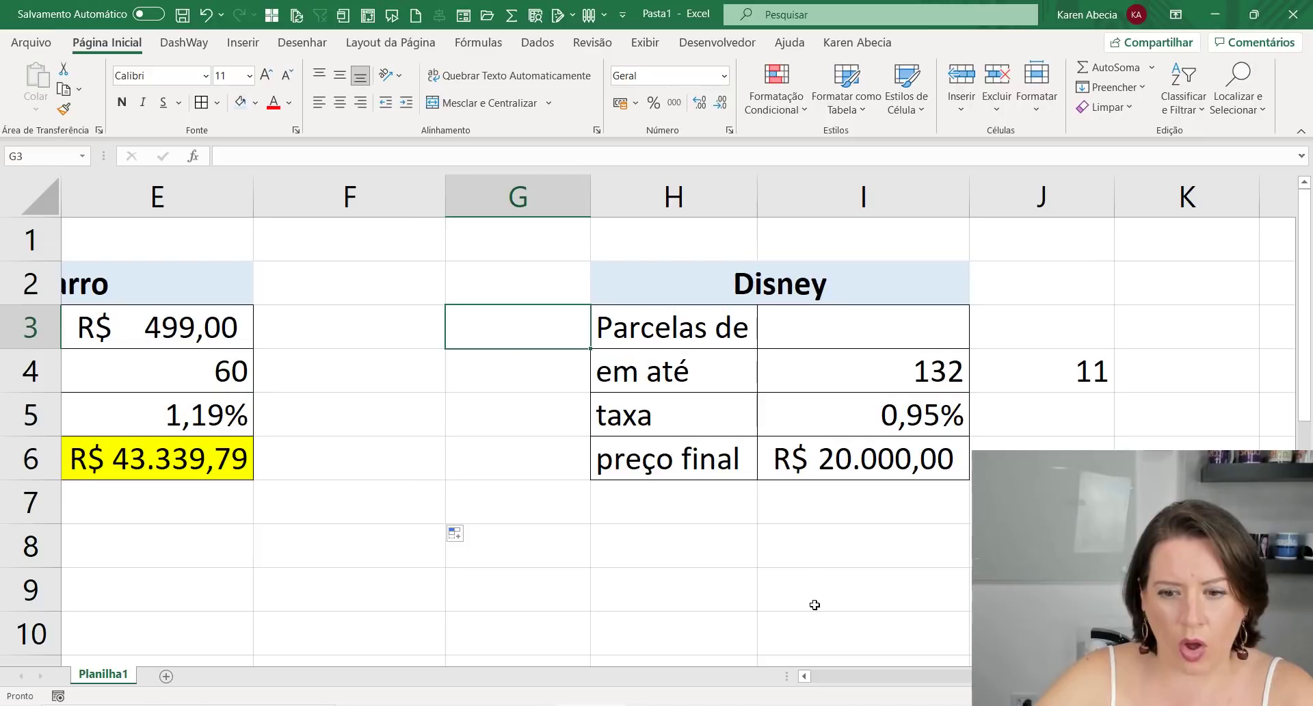
pyautogui.click(805, 676)
pyautogui.click(805, 676)
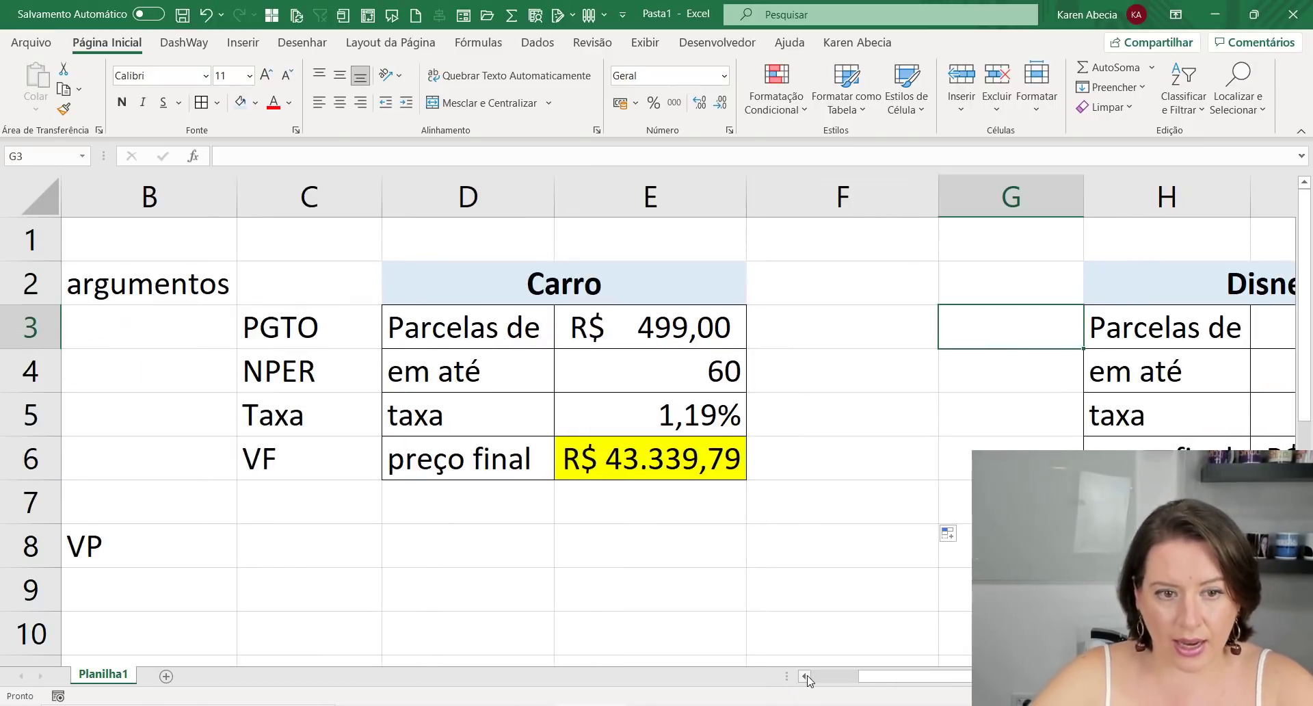
pyautogui.click(330, 349)
pyautogui.keyDown('ctrl'); pyautogui.moveTo(330, 348); pyautogui.dragTo(991, 345); pyautogui.keyUp('ctrl')
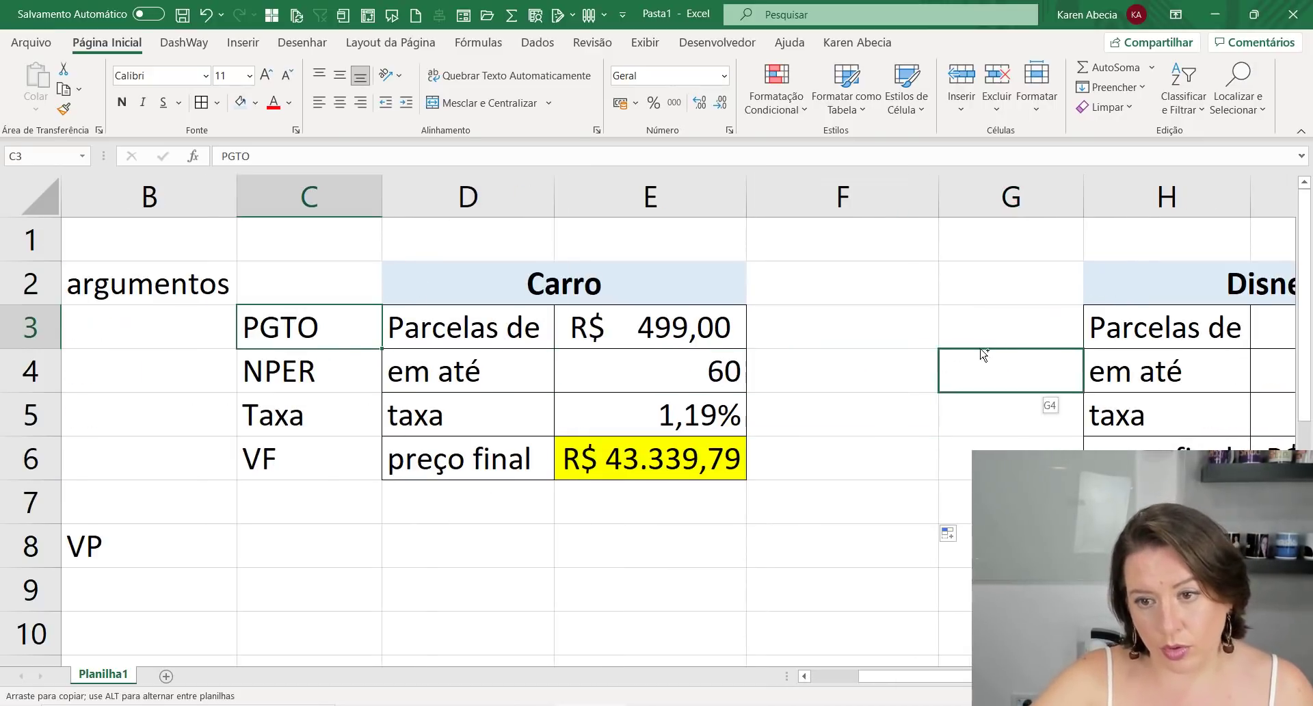
# Rename the Disney 'em até' label to 'meses'
pyautogui.click(1111, 376)
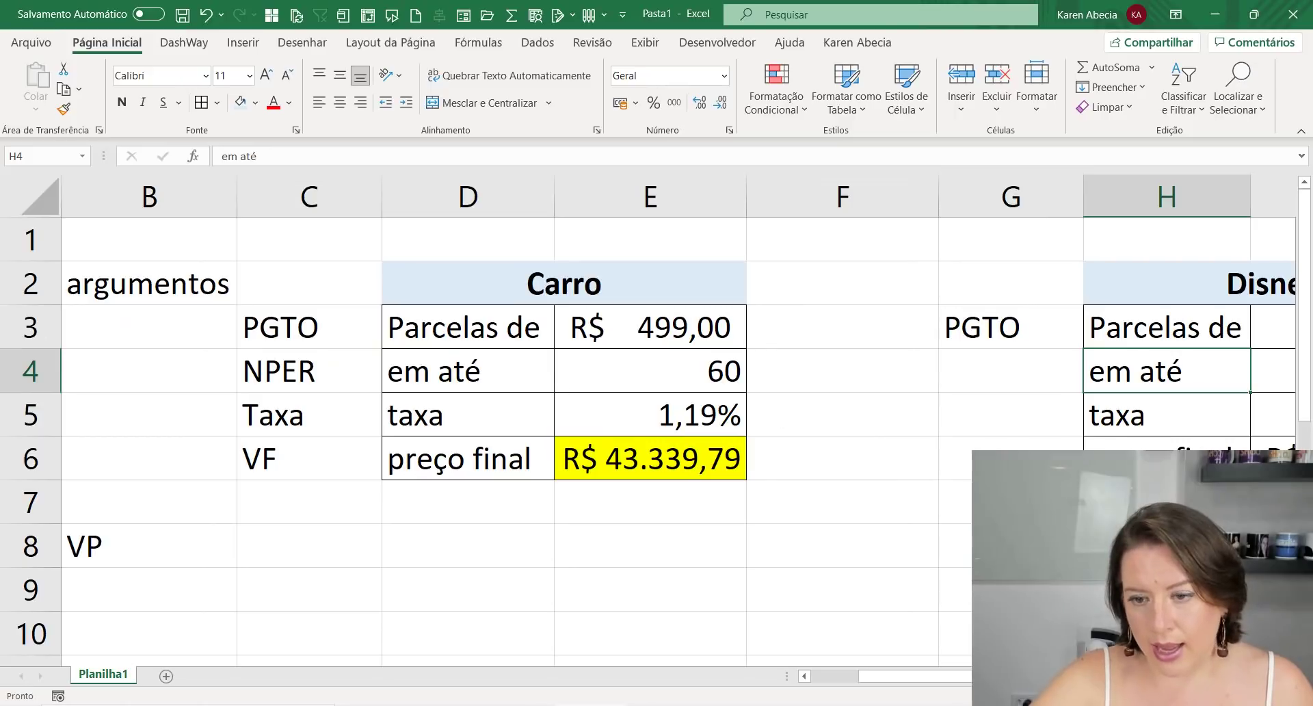
pyautogui.moveTo(915, 676); pyautogui.dragTo(1009, 676)
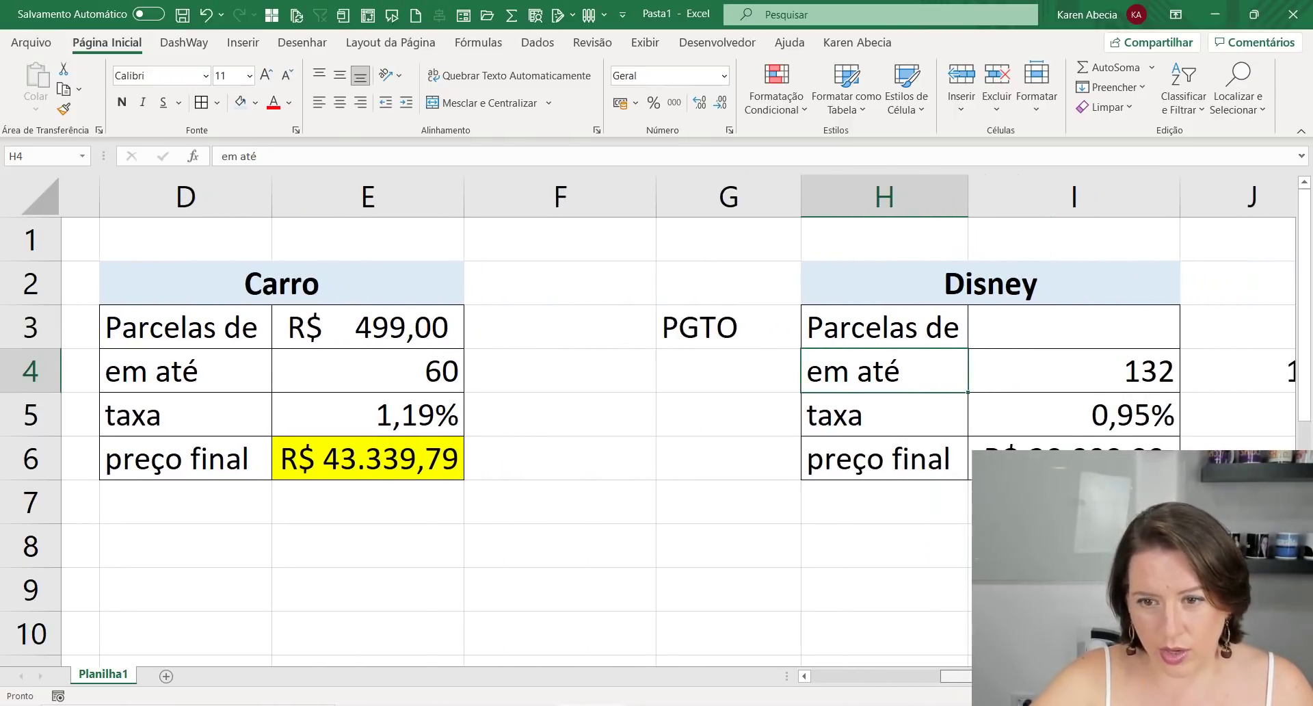
pyautogui.write('pa')
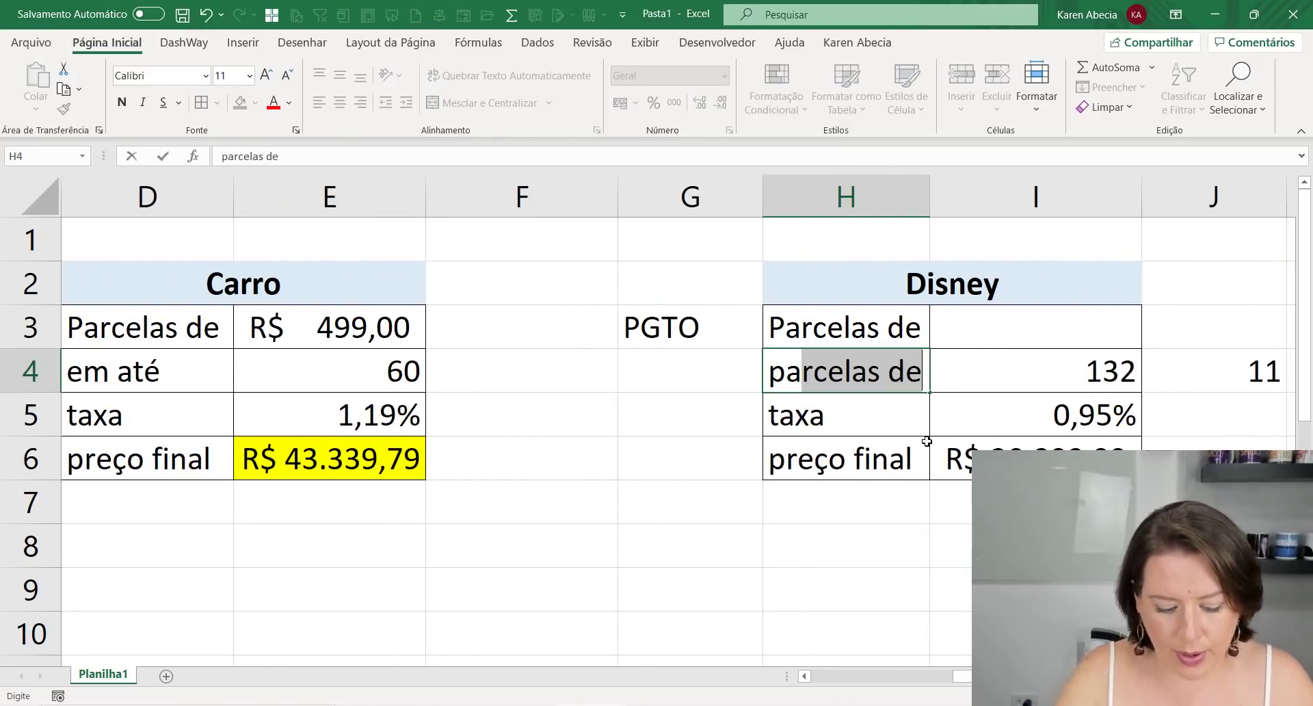
pyautogui.write('rcel')
pyautogui.press('BackSpace')
pyautogui.press('BackSpace')
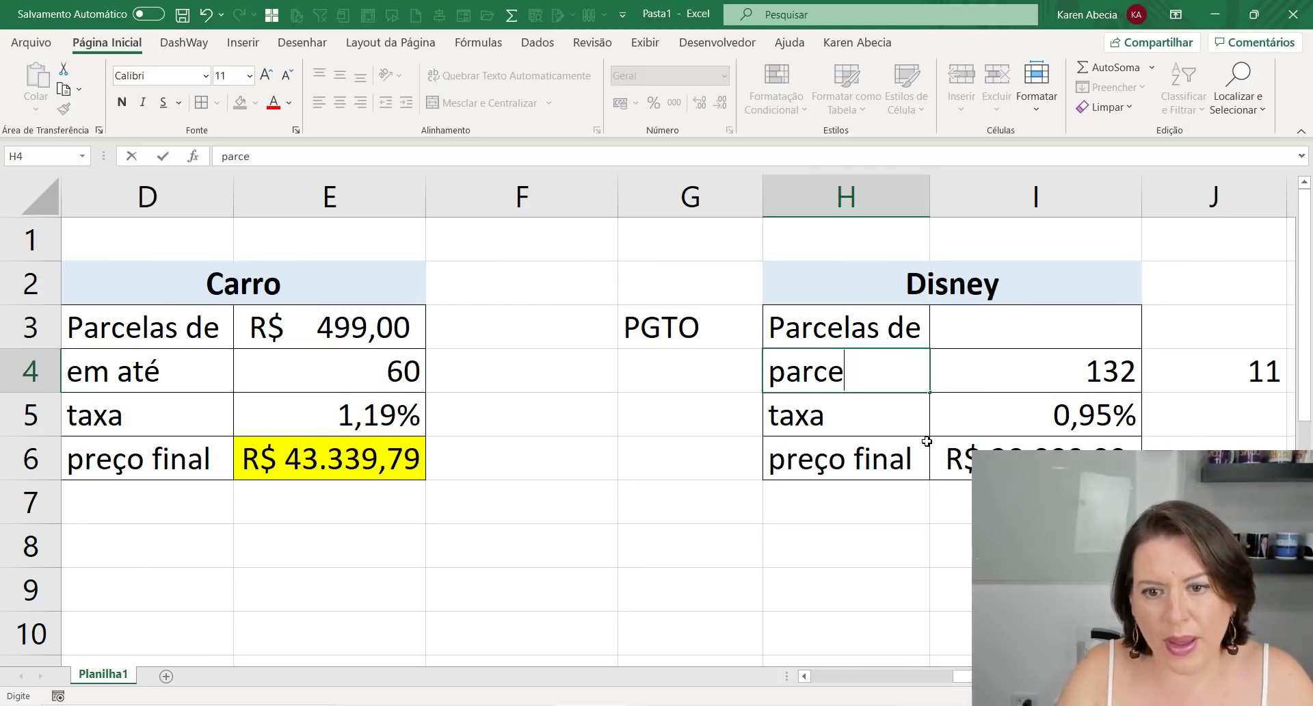
pyautogui.press('BackSpace')
pyautogui.press('BackSpace')
pyautogui.press('BackSpace')
pyautogui.press('BackSpace')
pyautogui.write('mese')
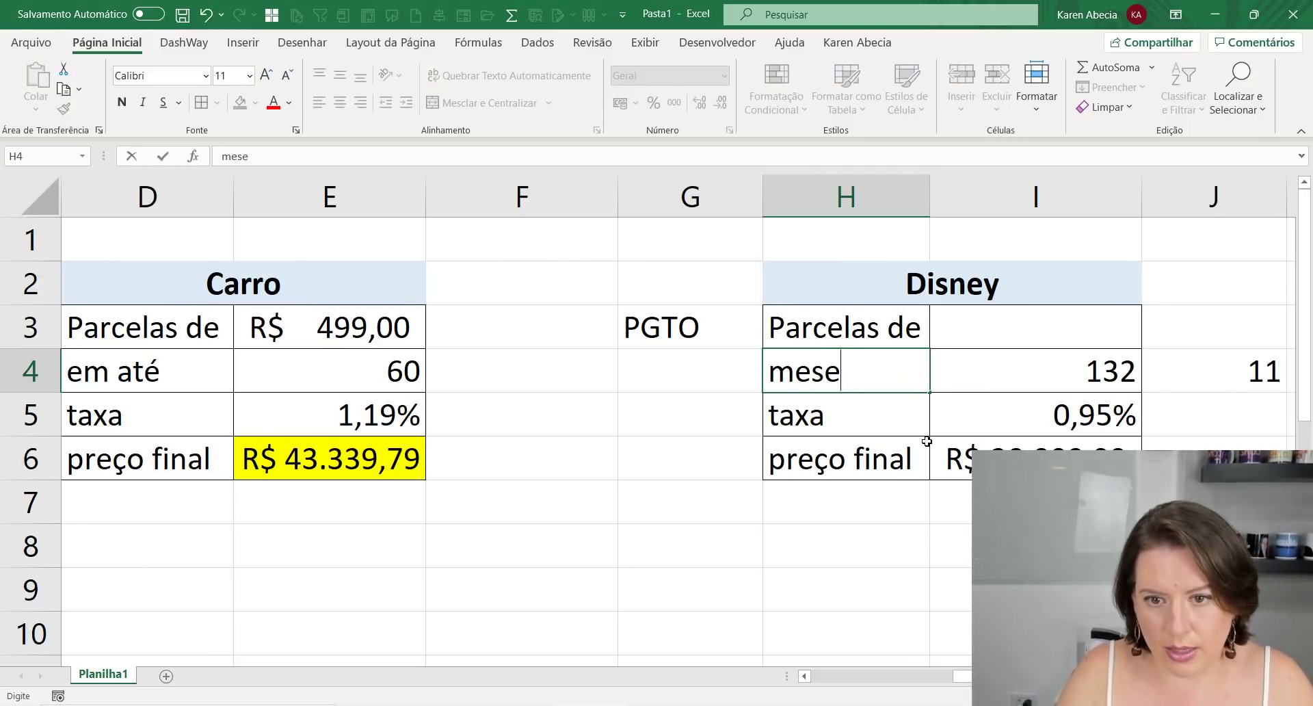
pyautogui.write('s')
pyautogui.press('Return')
# Copy the NPER, Taxa and VF labels from column C into G4, G5 and G6
pyautogui.hscroll(-3, 901, 677)
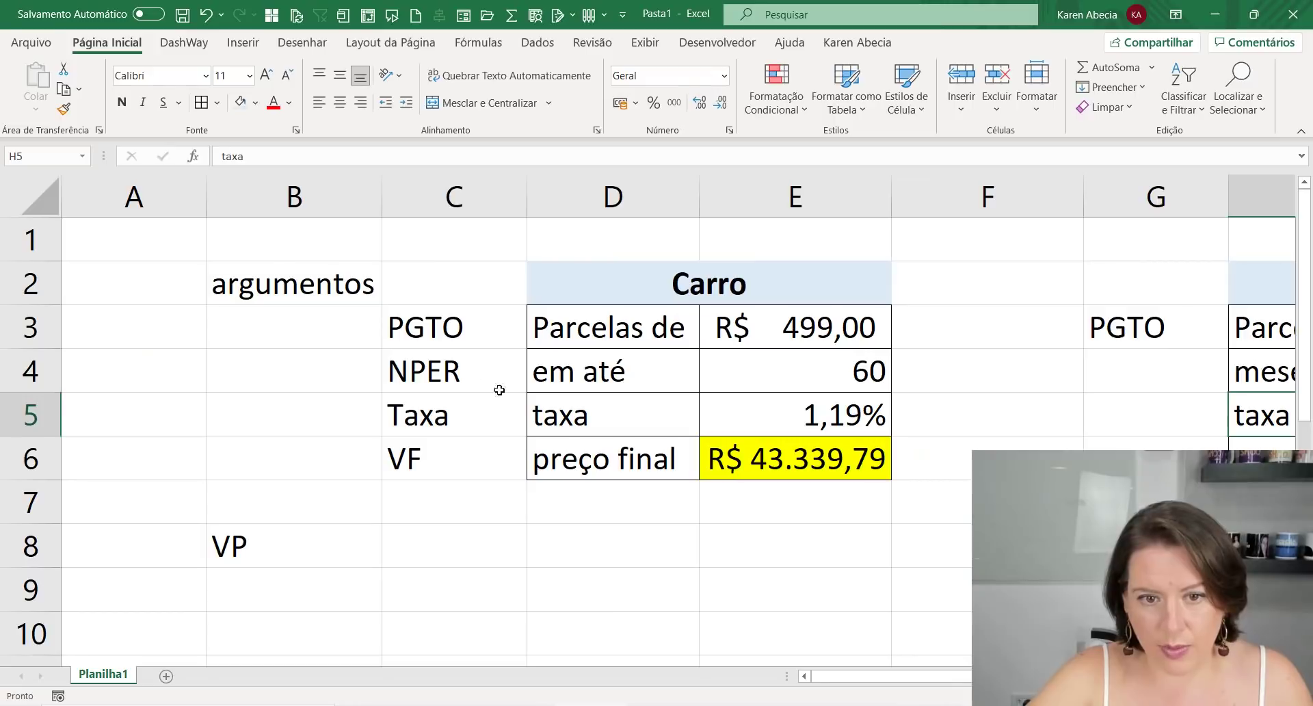
pyautogui.click(479, 383)
pyautogui.moveTo(486, 391); pyautogui.dragTo(1124, 374)
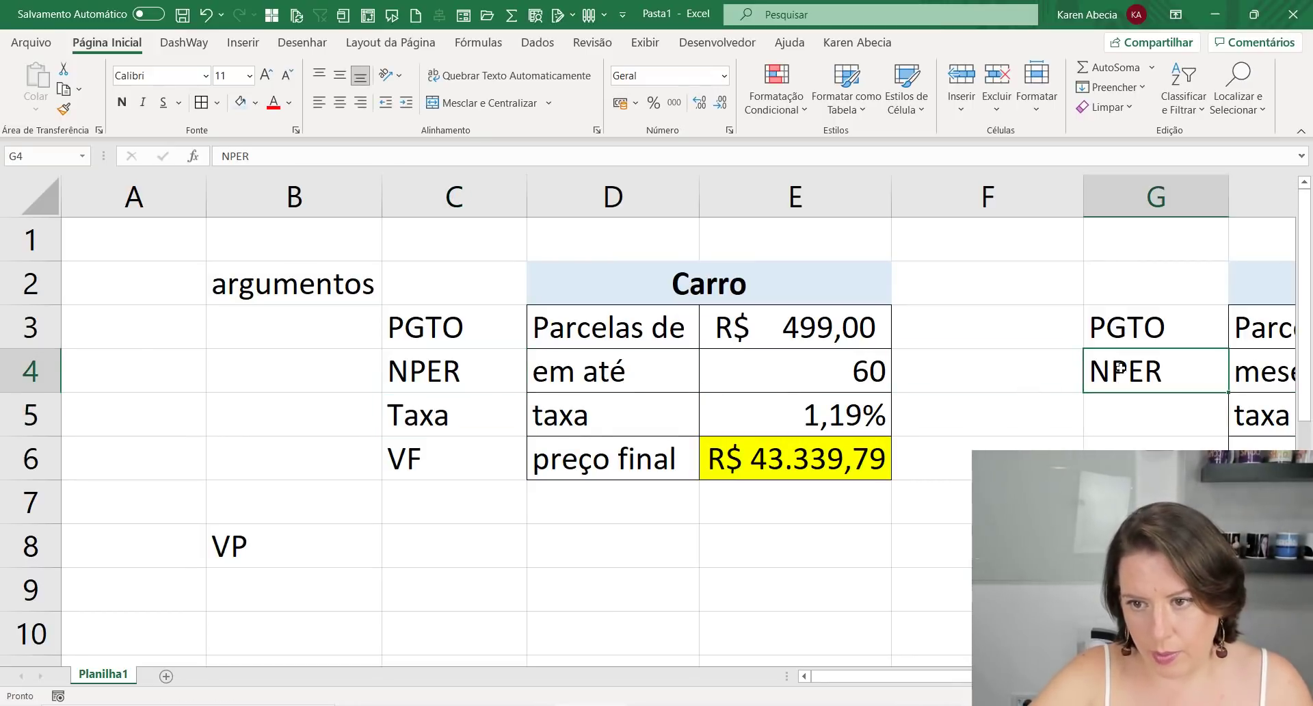
pyautogui.click(479, 421)
pyautogui.moveTo(510, 436); pyautogui.dragTo(1121, 435)
pyautogui.hscroll(1, 656, 411)
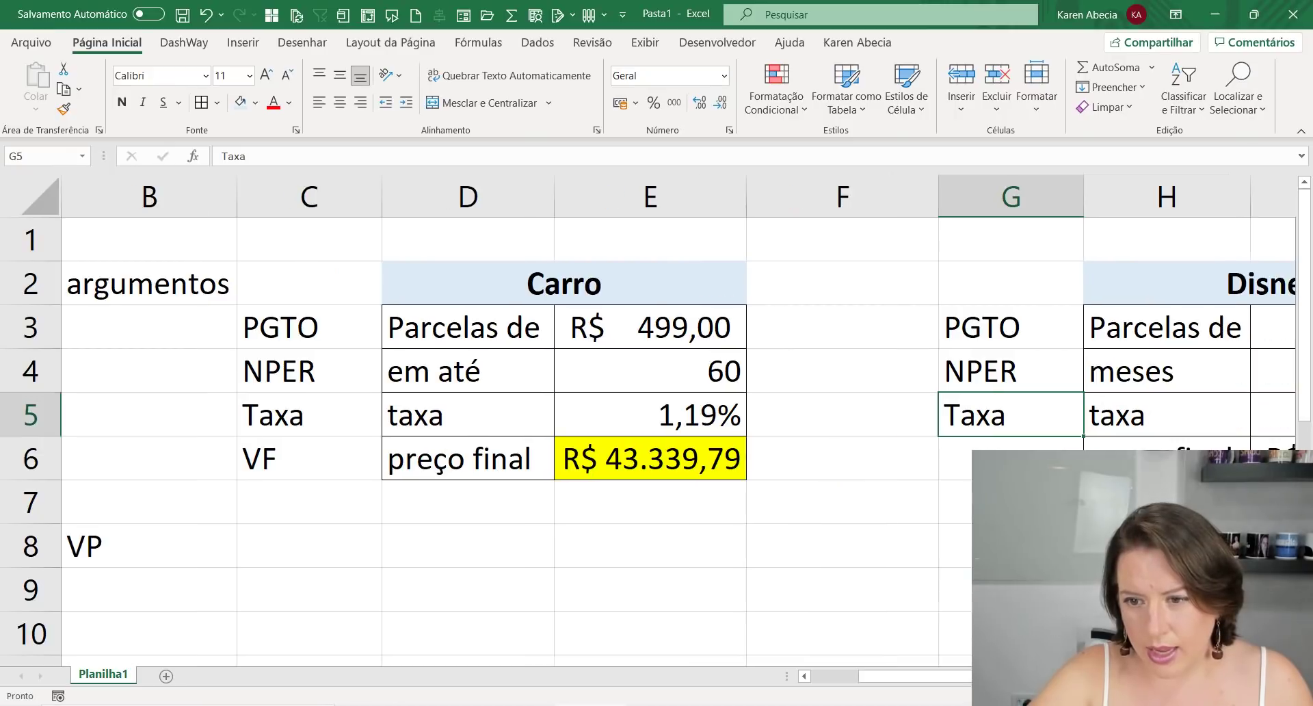
pyautogui.hscroll(1, 656, 410)
pyautogui.hscroll(-2, 586, 479)
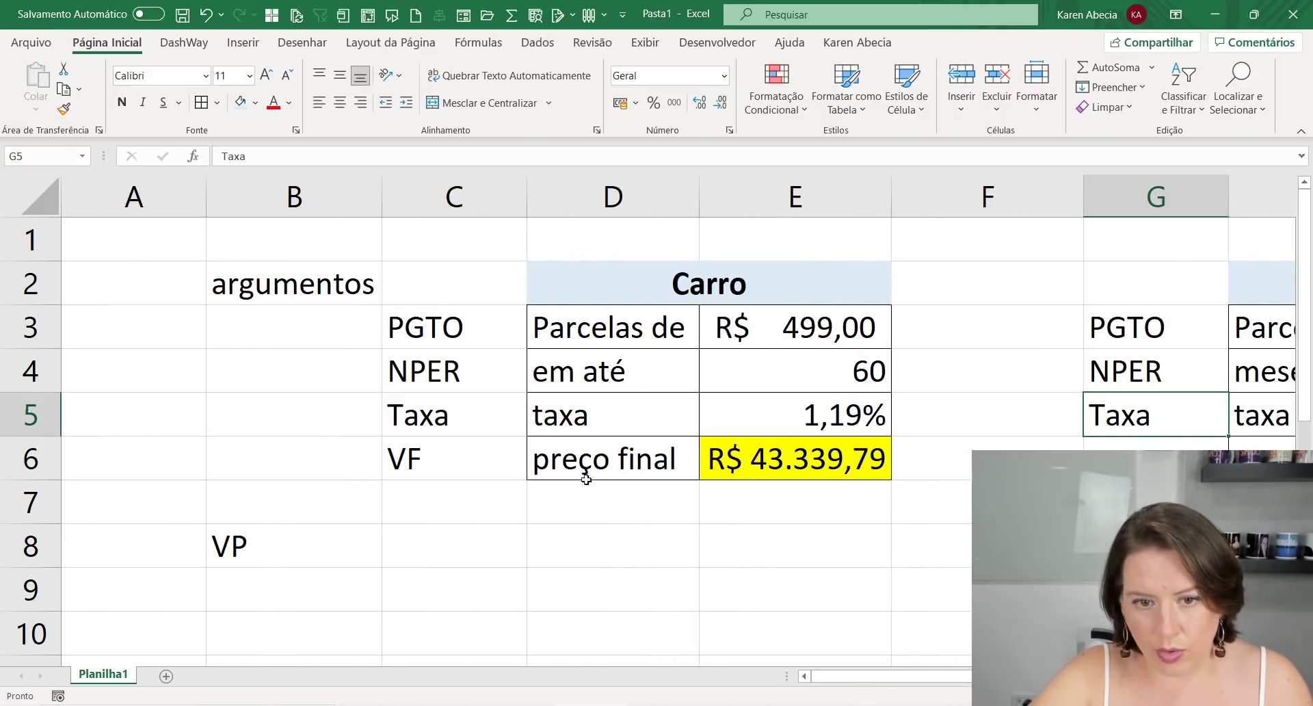
pyautogui.click(467, 446)
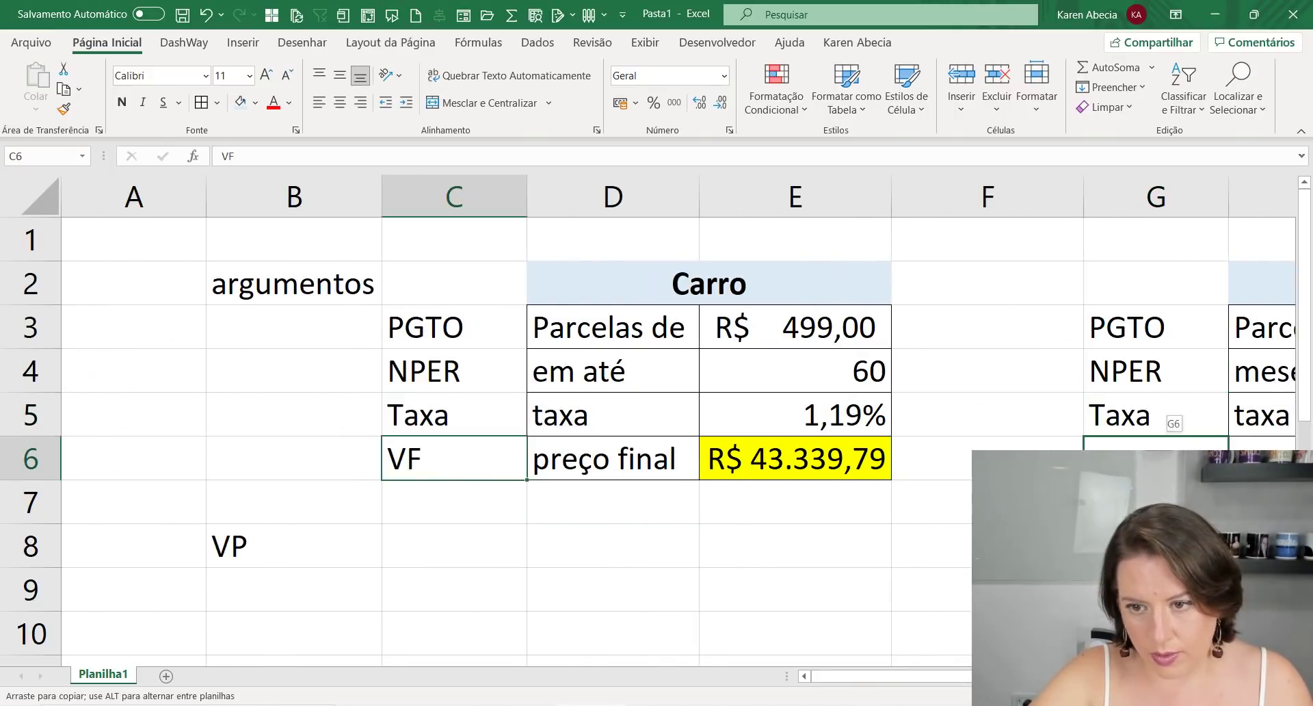
pyautogui.moveTo(457, 482); pyautogui.dragTo(1159, 483)
pyautogui.hscroll(2, 716, 470)
pyautogui.hscroll(2, 715, 470)
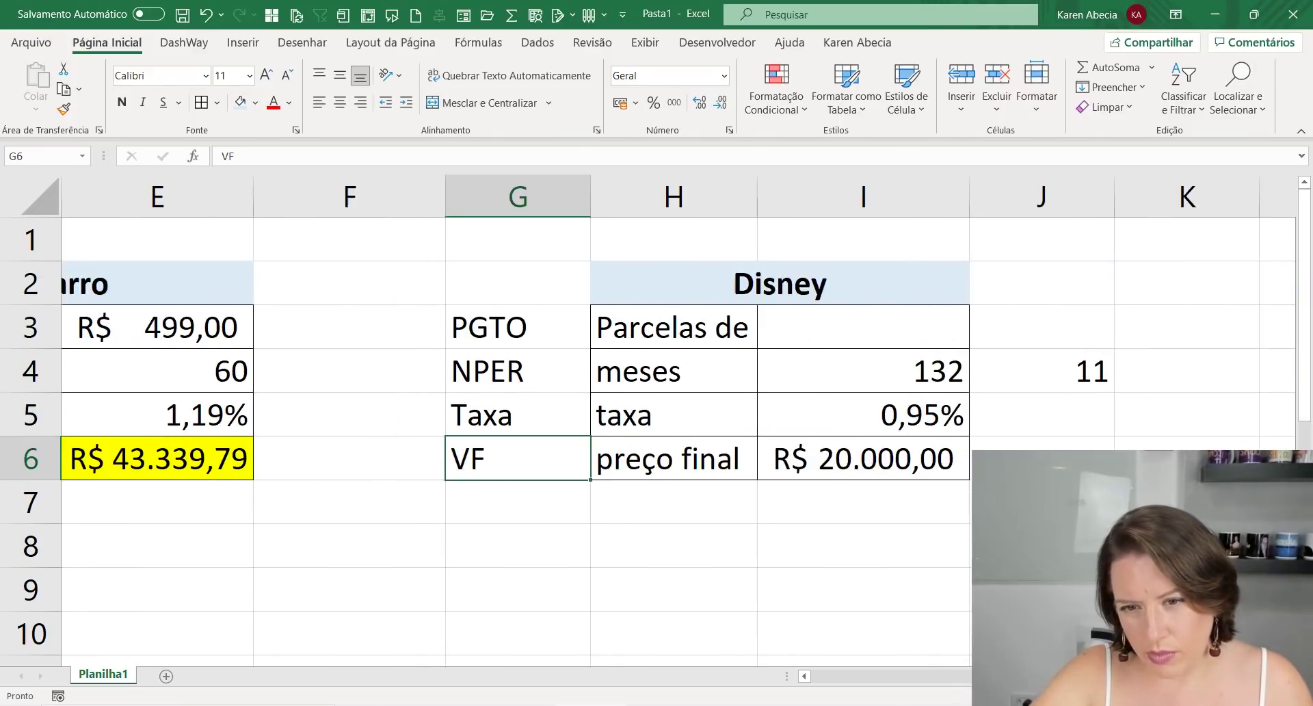
pyautogui.hscroll(1, 716, 469)
# Fill the empty Disney payment cell I3 with yellow
pyautogui.click(612, 329)
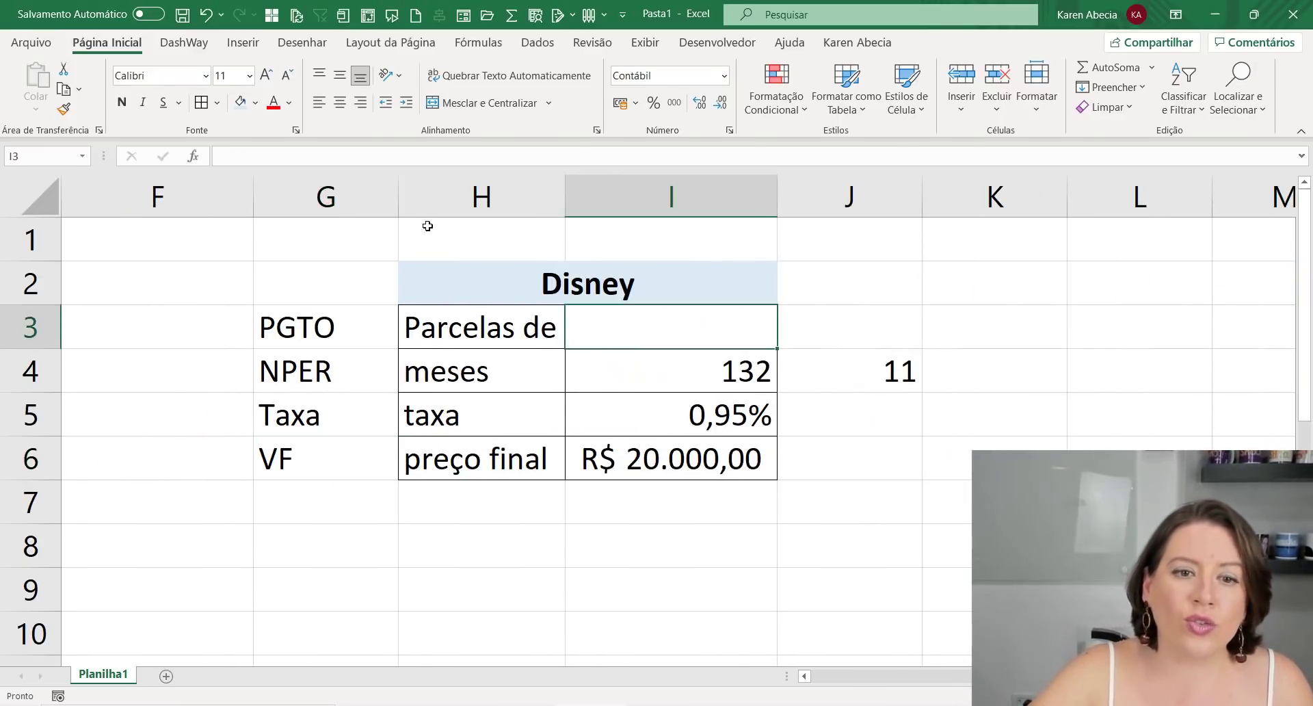
pyautogui.click(257, 108)
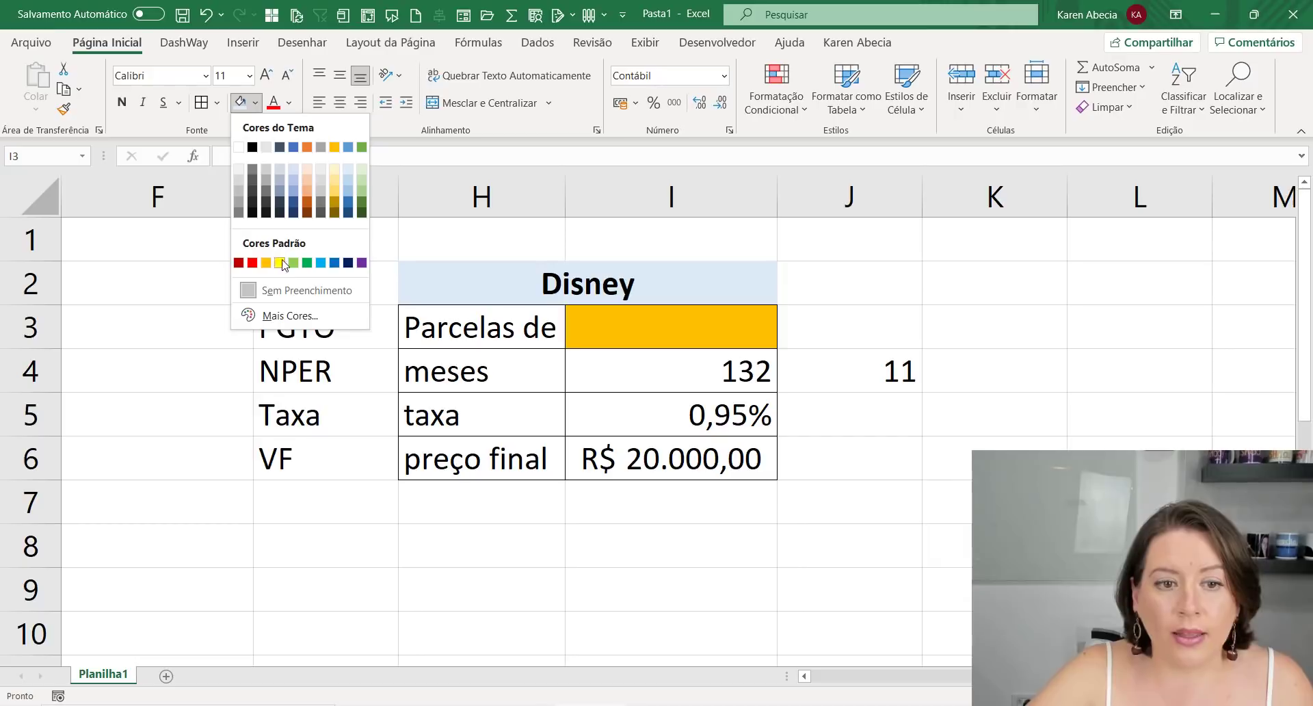
pyautogui.click(282, 263)
pyautogui.click(915, 559)
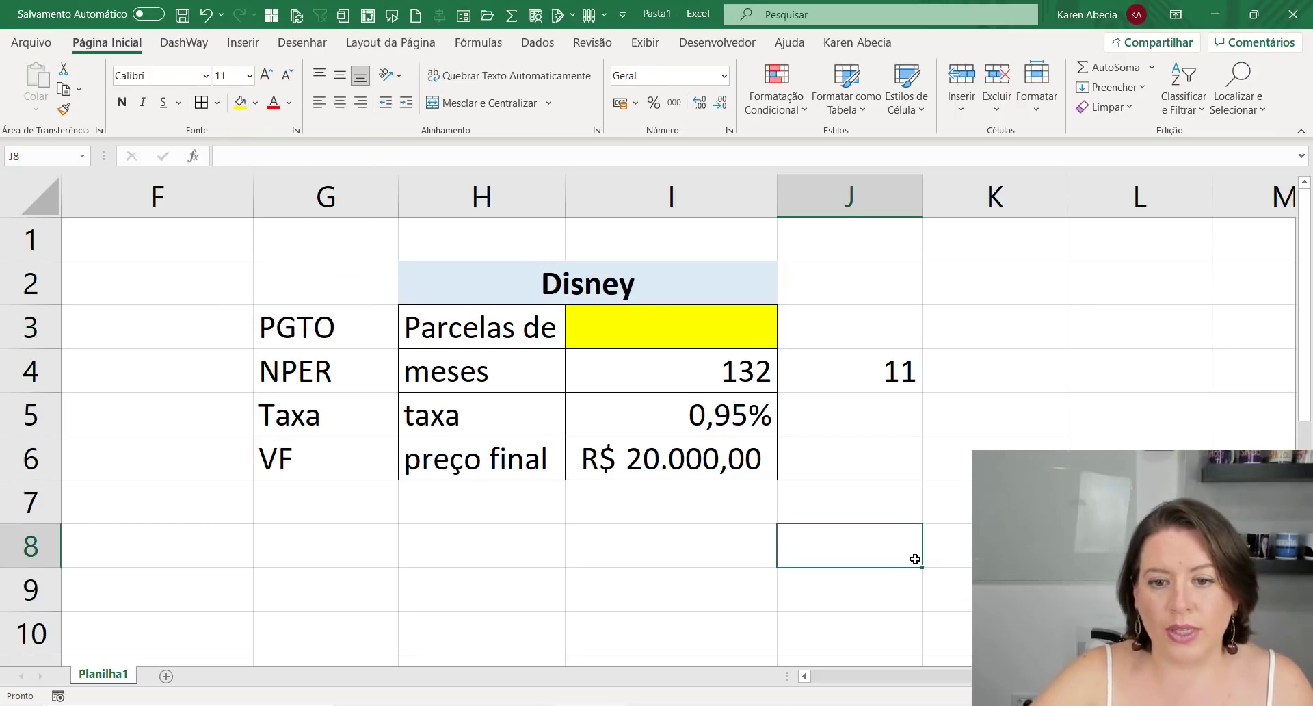
# Review the Disney inputs: 132 months, 0,95% rate and R$ 20.000,00 final price
pyautogui.click(615, 373)
pyautogui.click(638, 420)
pyautogui.click(663, 459)
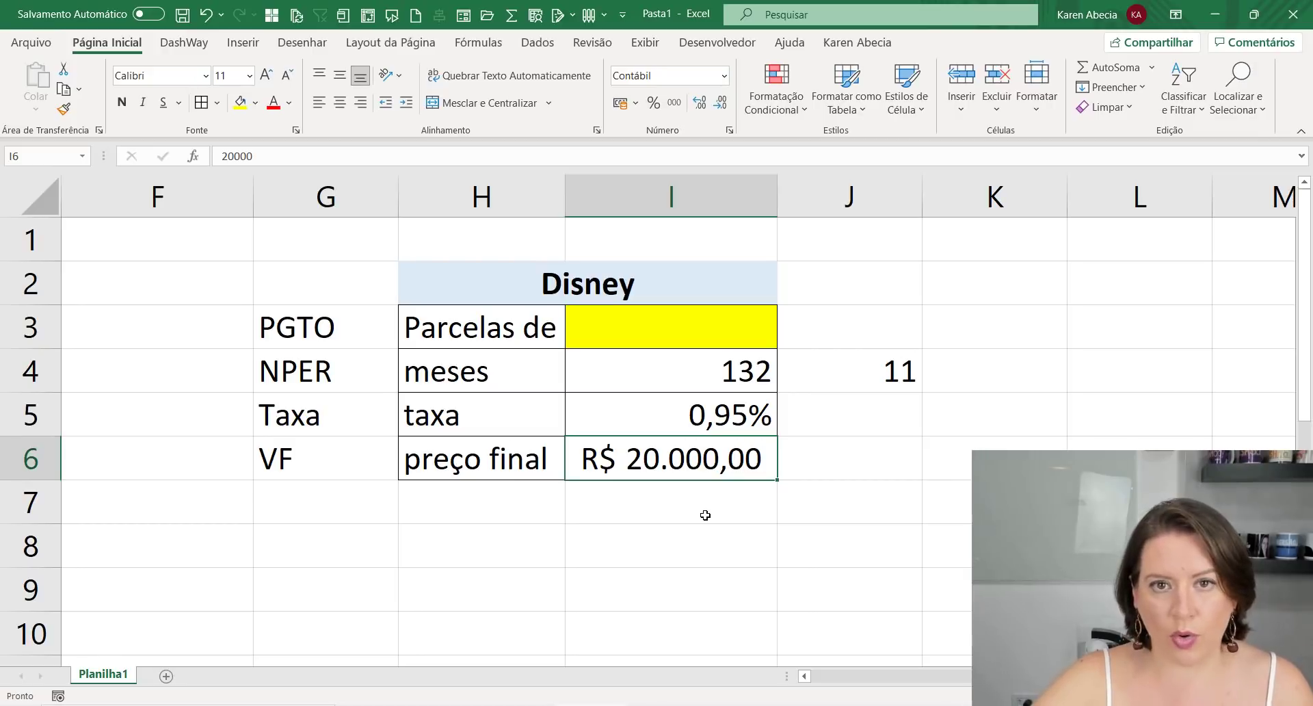
pyautogui.click(662, 323)
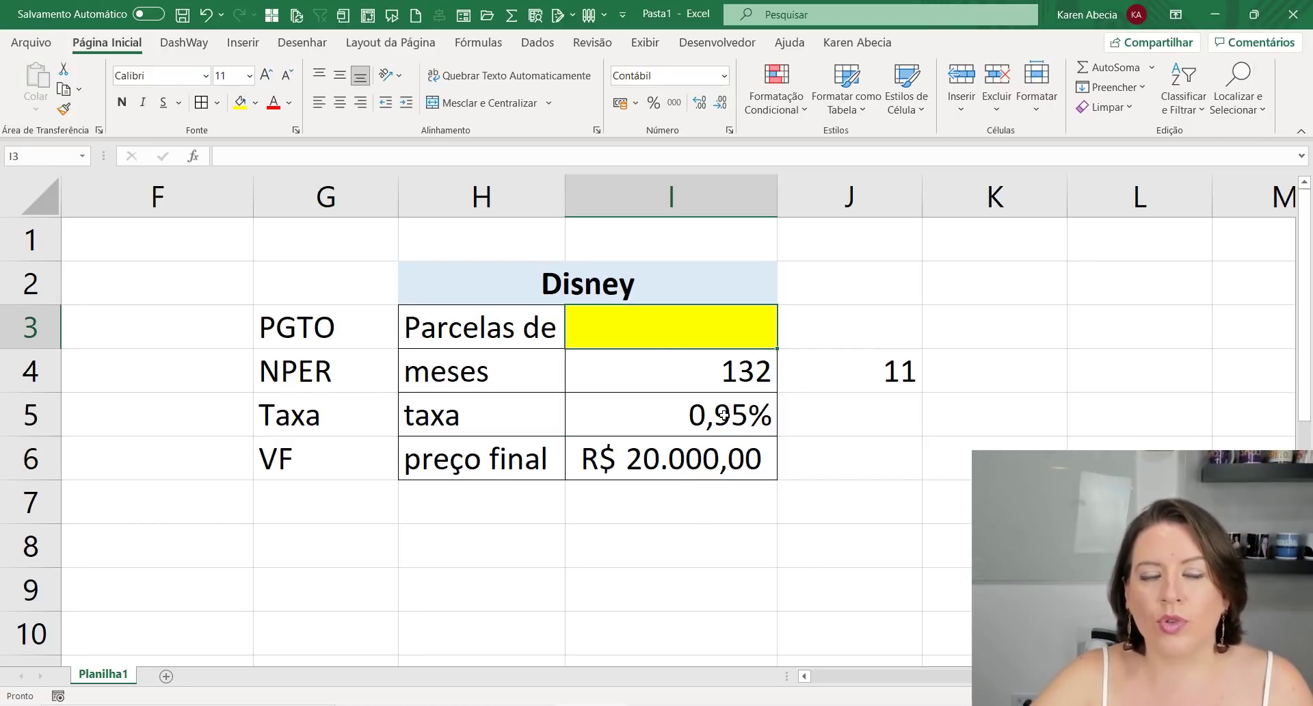
pyautogui.click(682, 378)
pyautogui.click(694, 419)
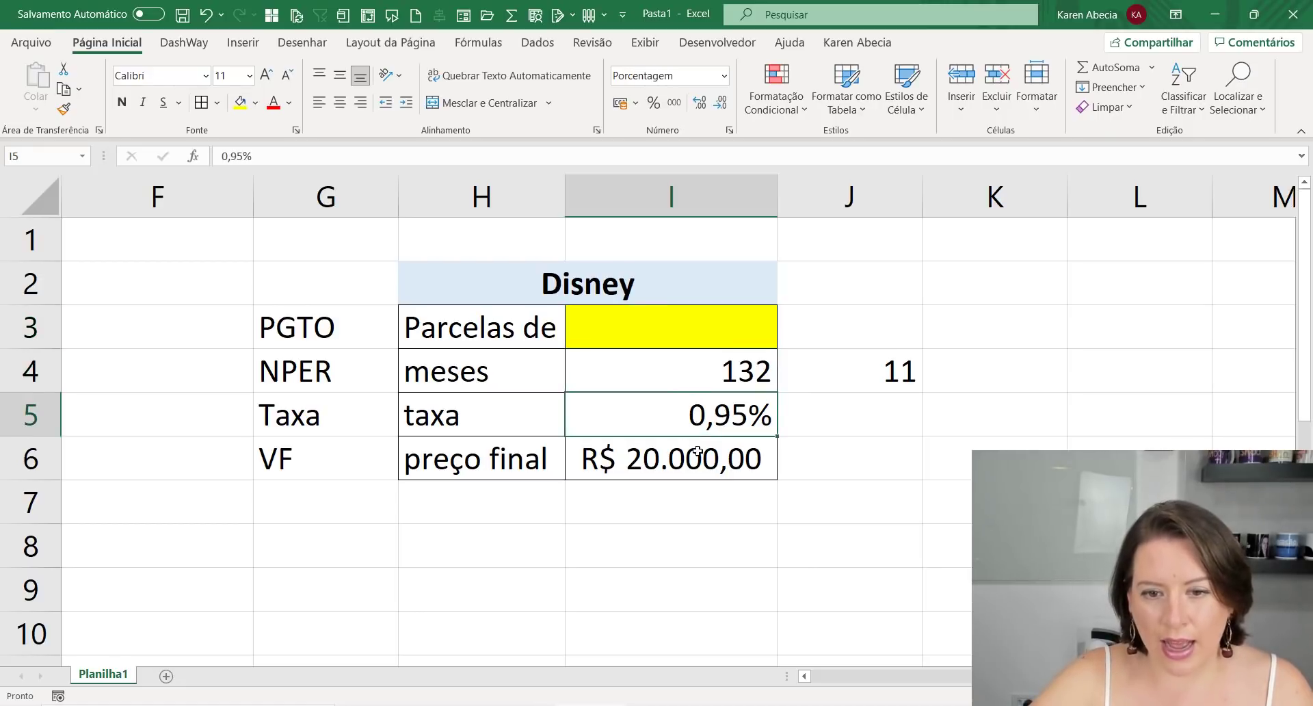
pyautogui.click(696, 452)
pyautogui.click(663, 319)
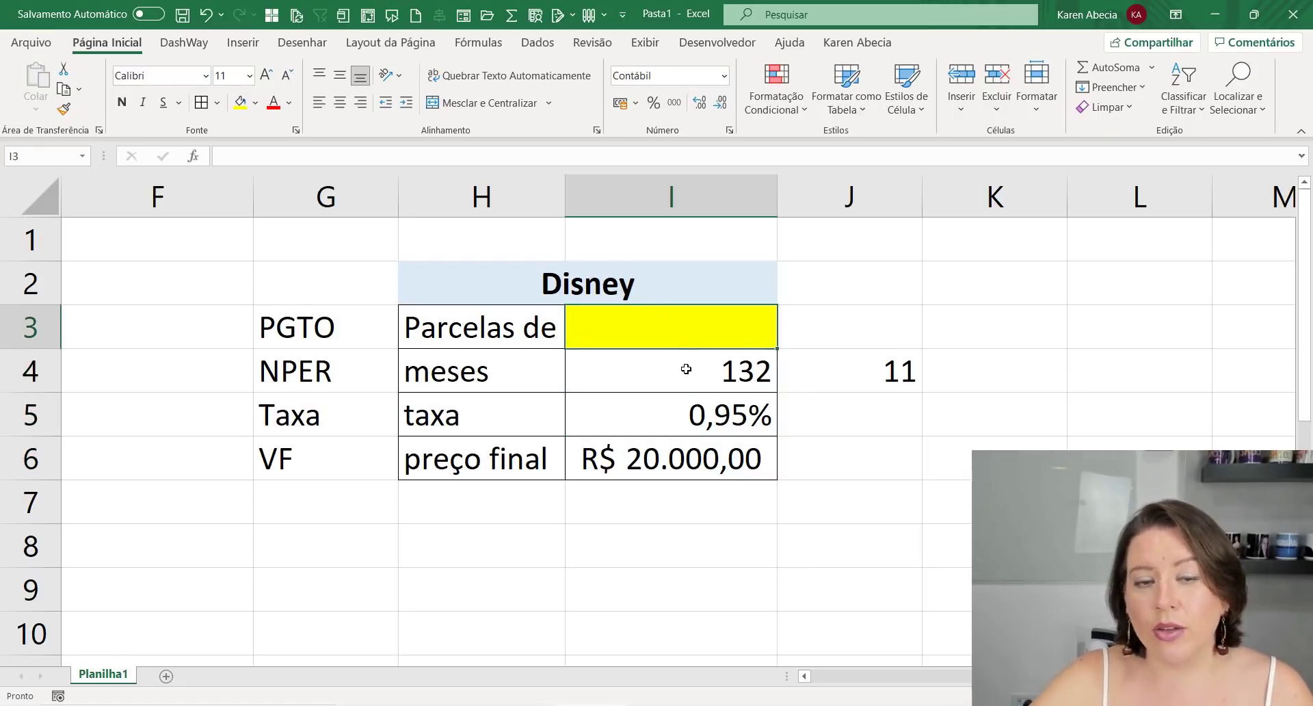
pyautogui.click(694, 542)
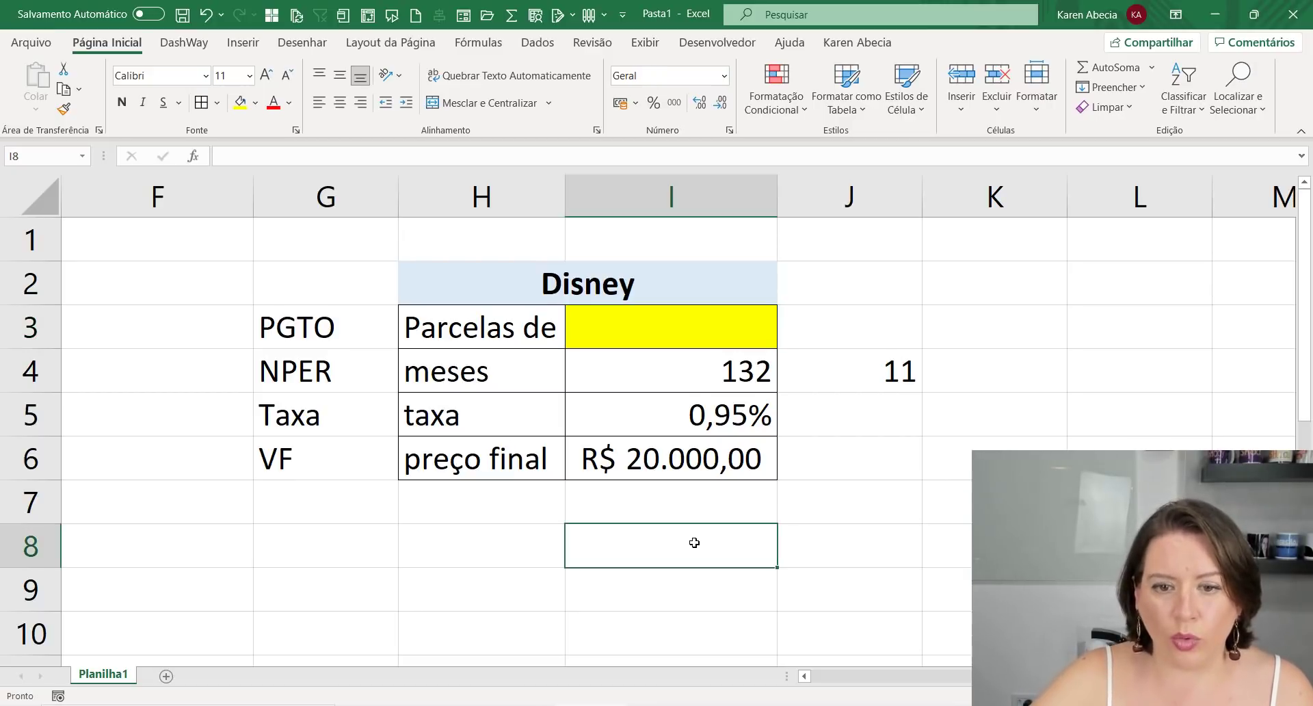
pyautogui.click(648, 418)
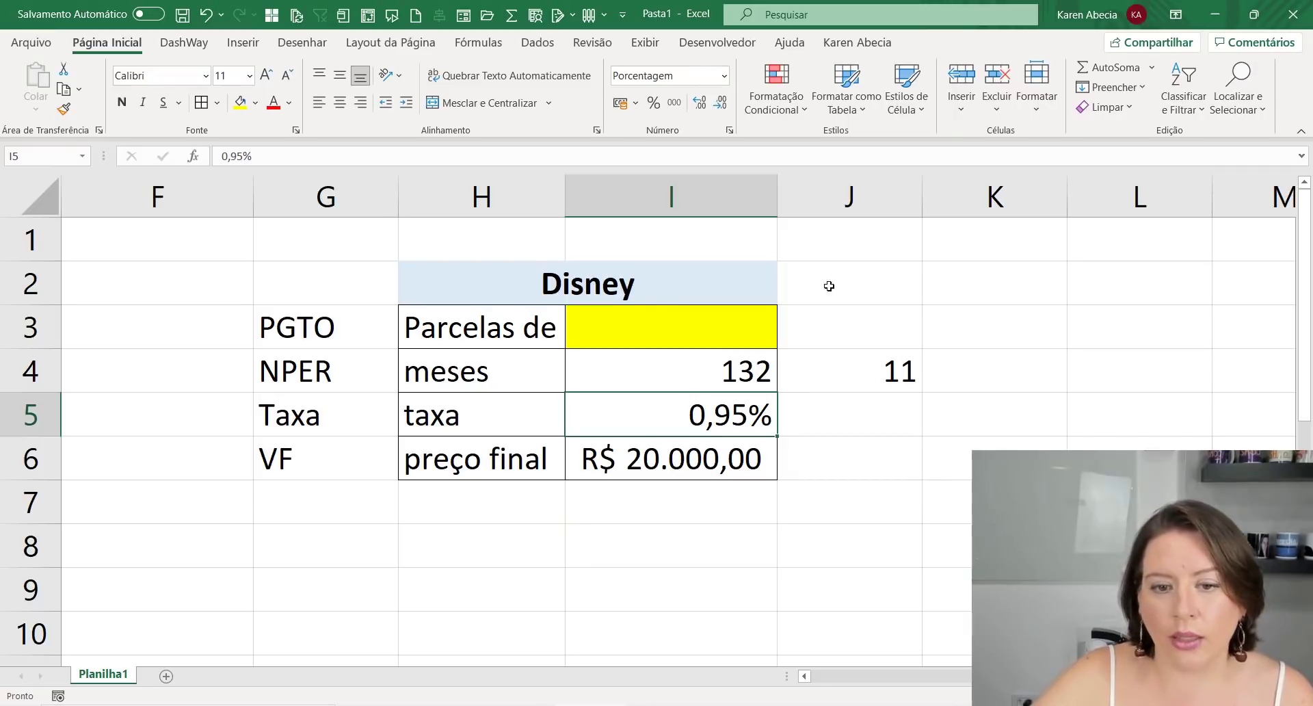
pyautogui.click(638, 326)
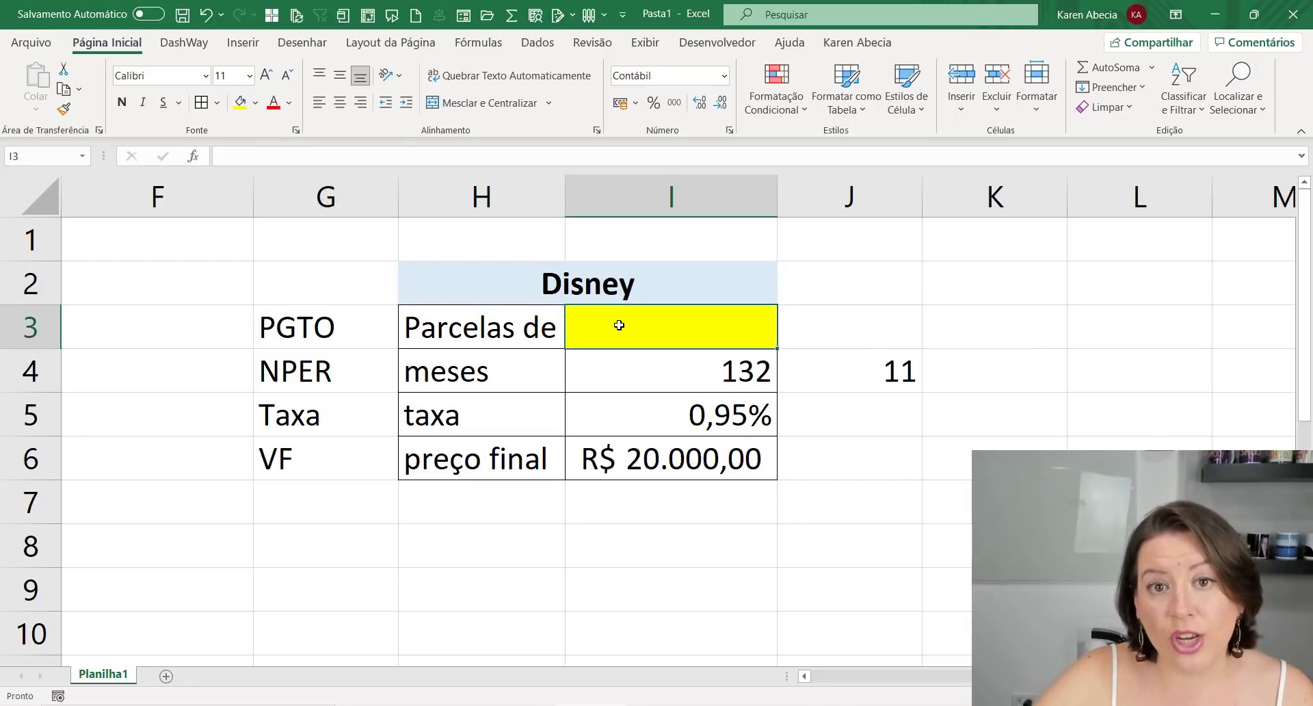
# Match them to the PGTO, NPER, Taxa and VF argument labels, then reselect I3
pyautogui.click(297, 325)
pyautogui.click(306, 370)
pyautogui.click(313, 417)
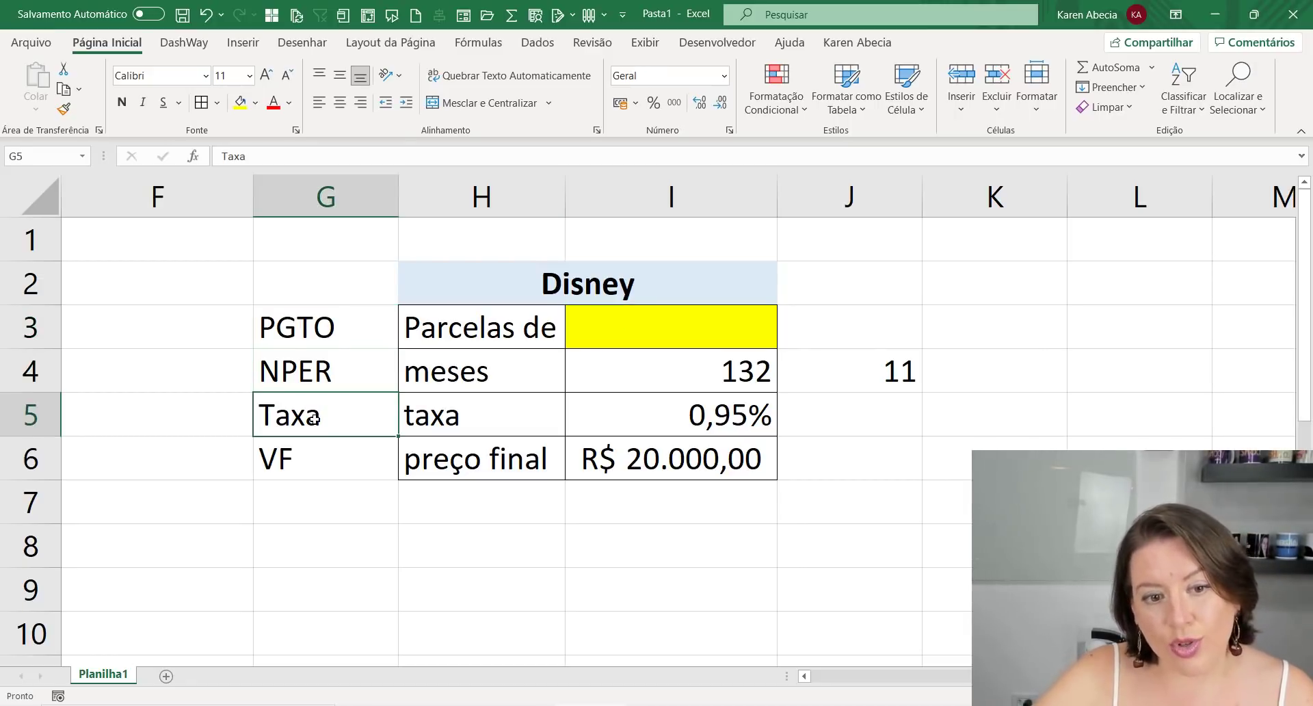
pyautogui.click(331, 457)
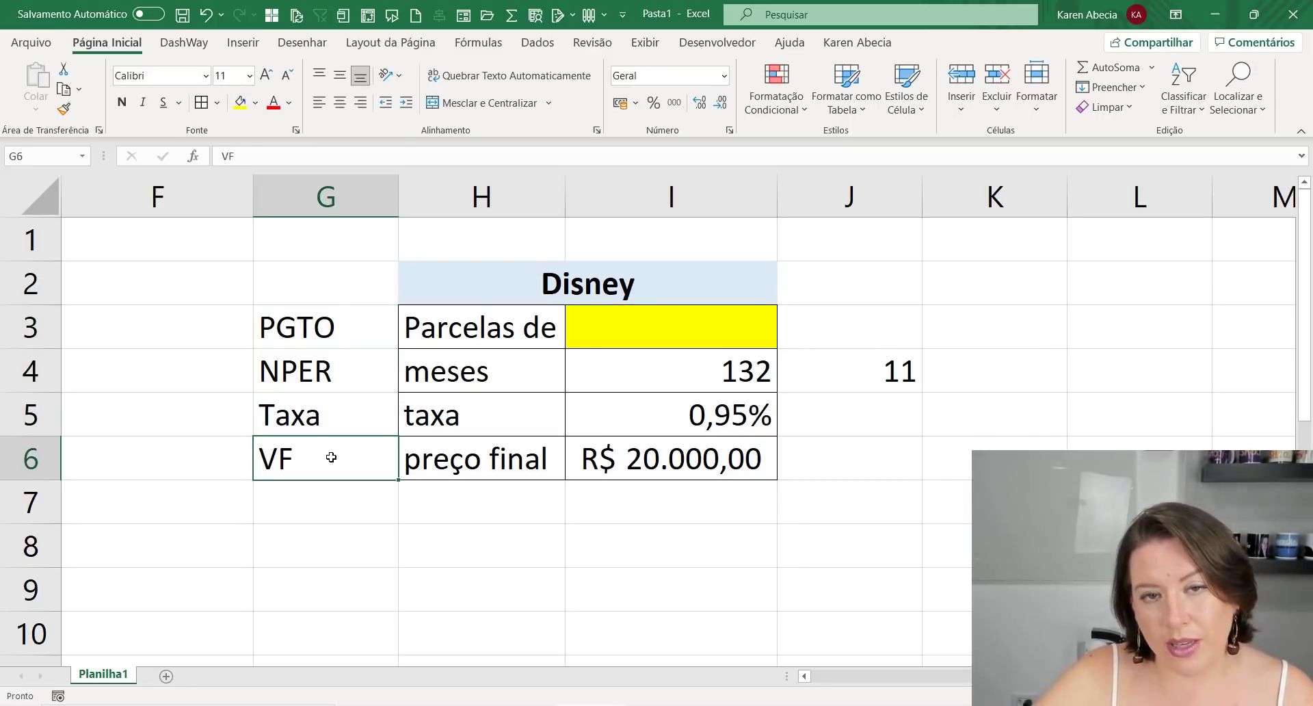
pyautogui.click(615, 336)
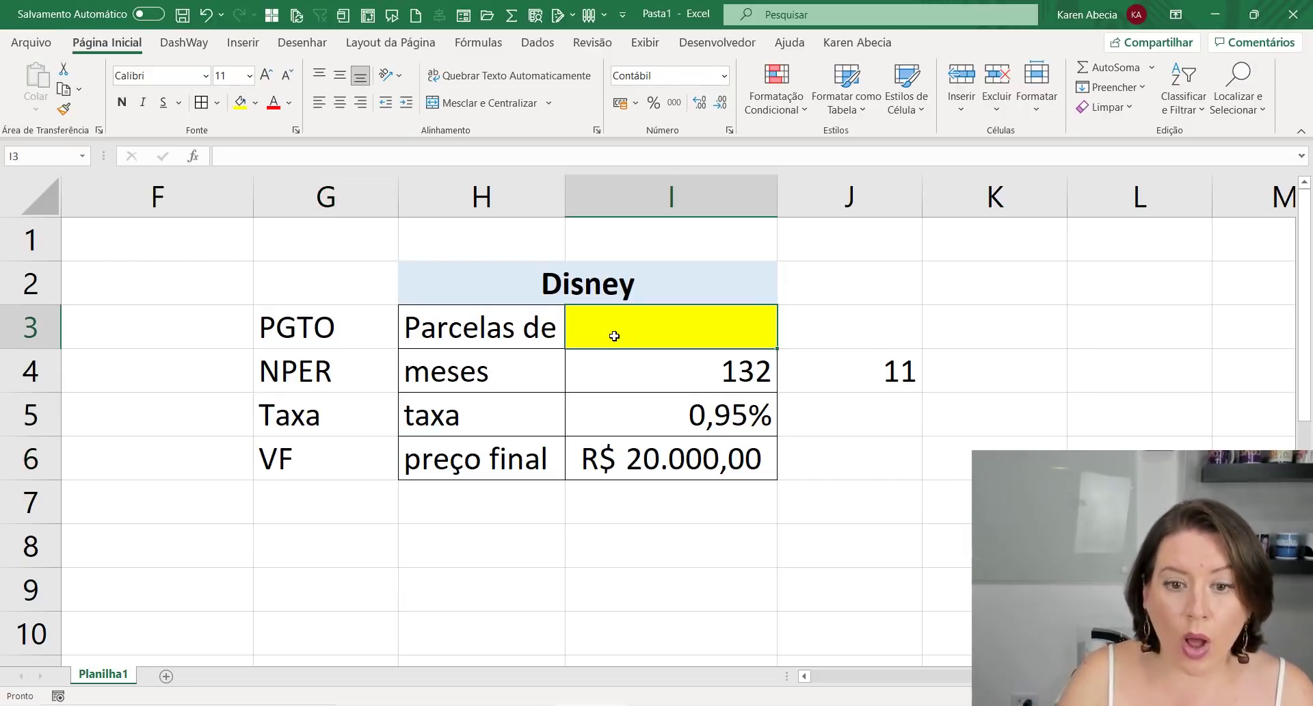
# Begin =PGTO(I5;I4; in I3, using the 0,95% rate and 132 months
pyautogui.write('=pg')
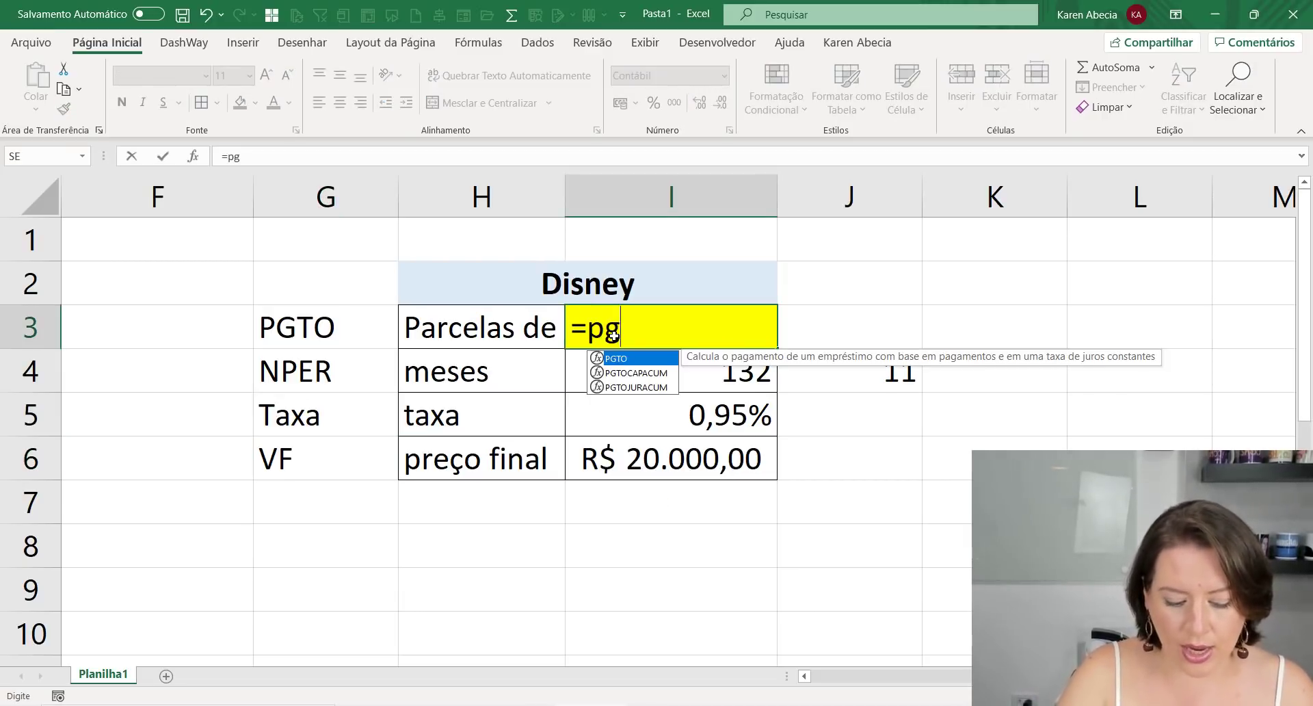
pyautogui.write('to')
pyautogui.press('Tab')
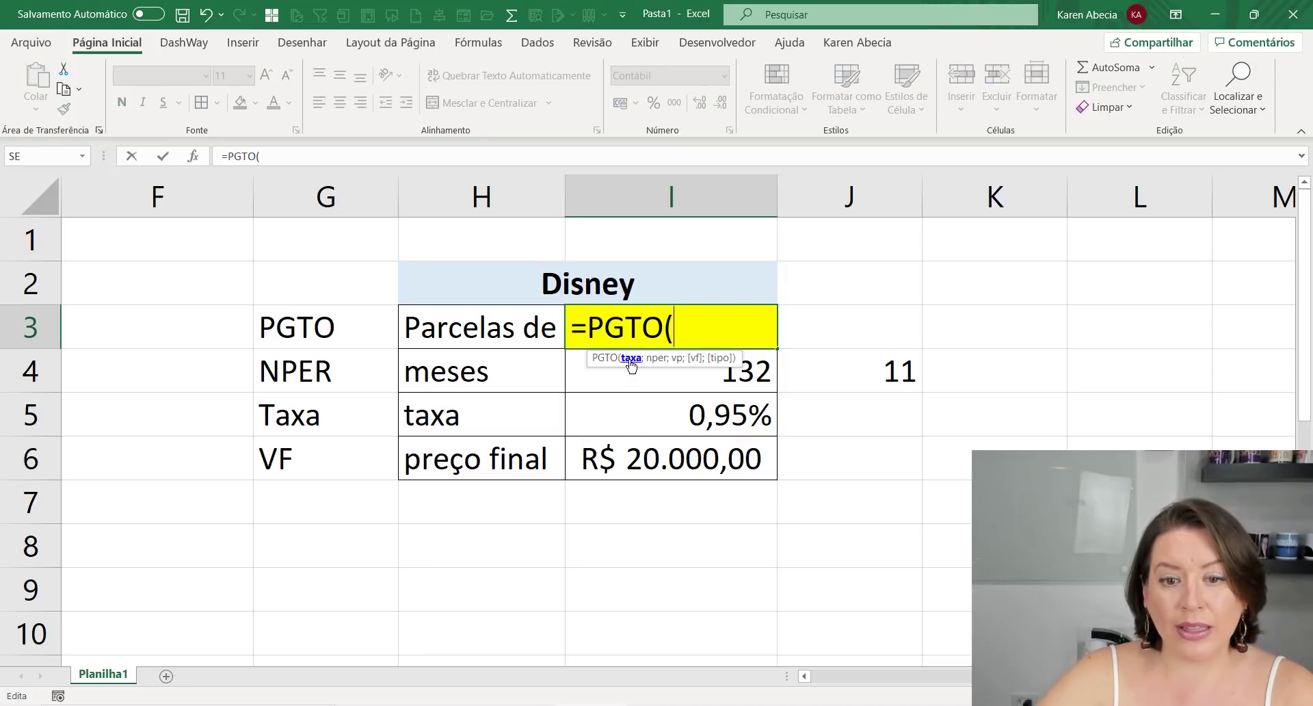
pyautogui.click(618, 419)
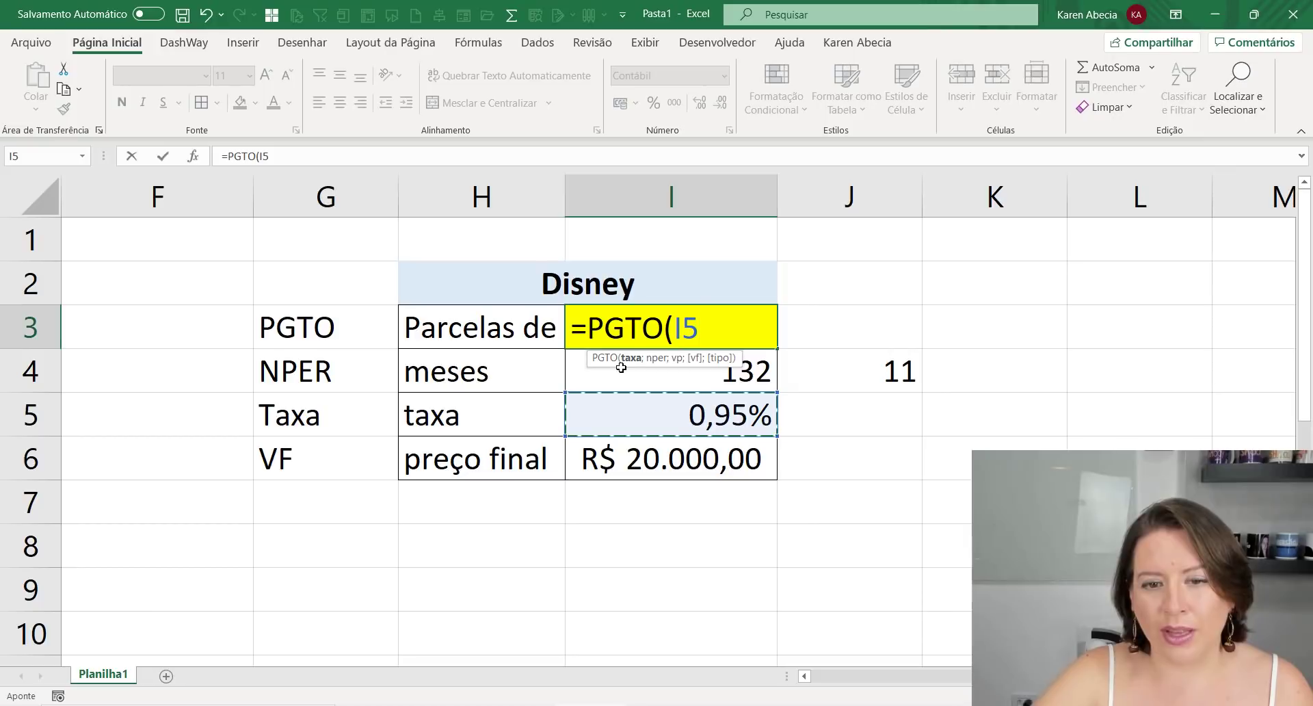
pyautogui.moveTo(619, 366); pyautogui.dragTo(781, 273)
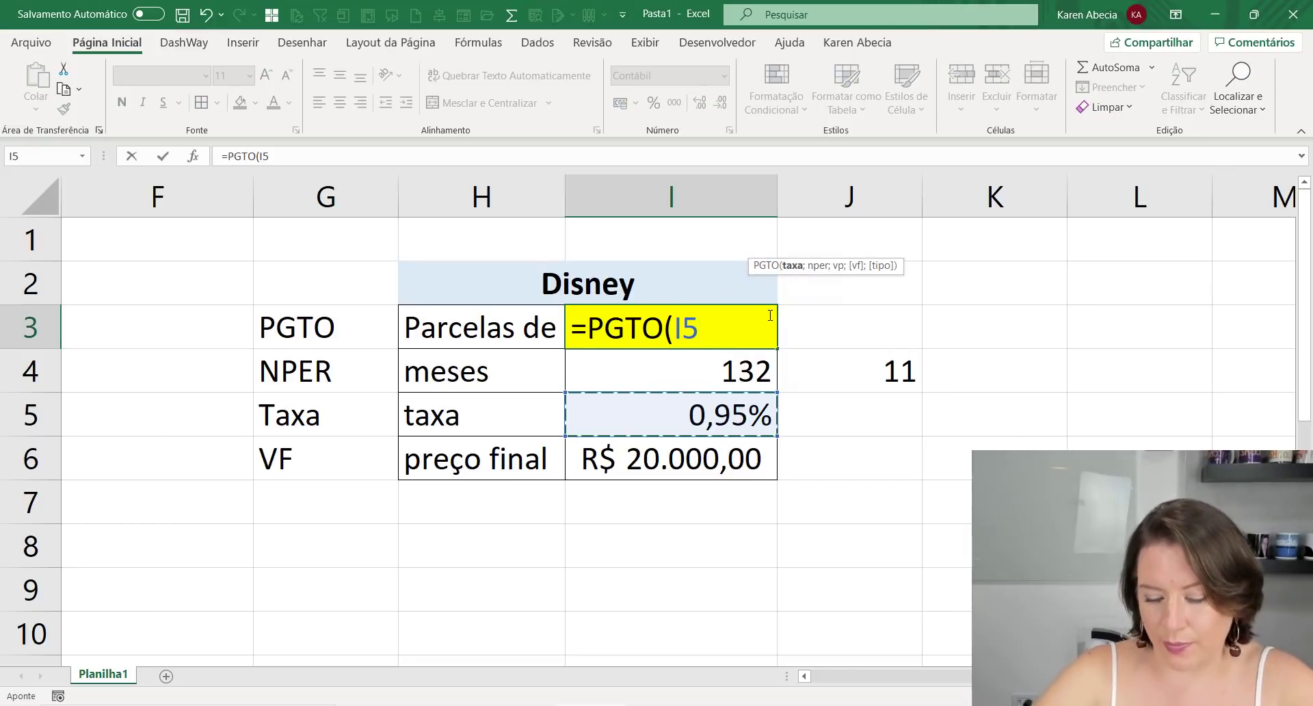
pyautogui.write(';')
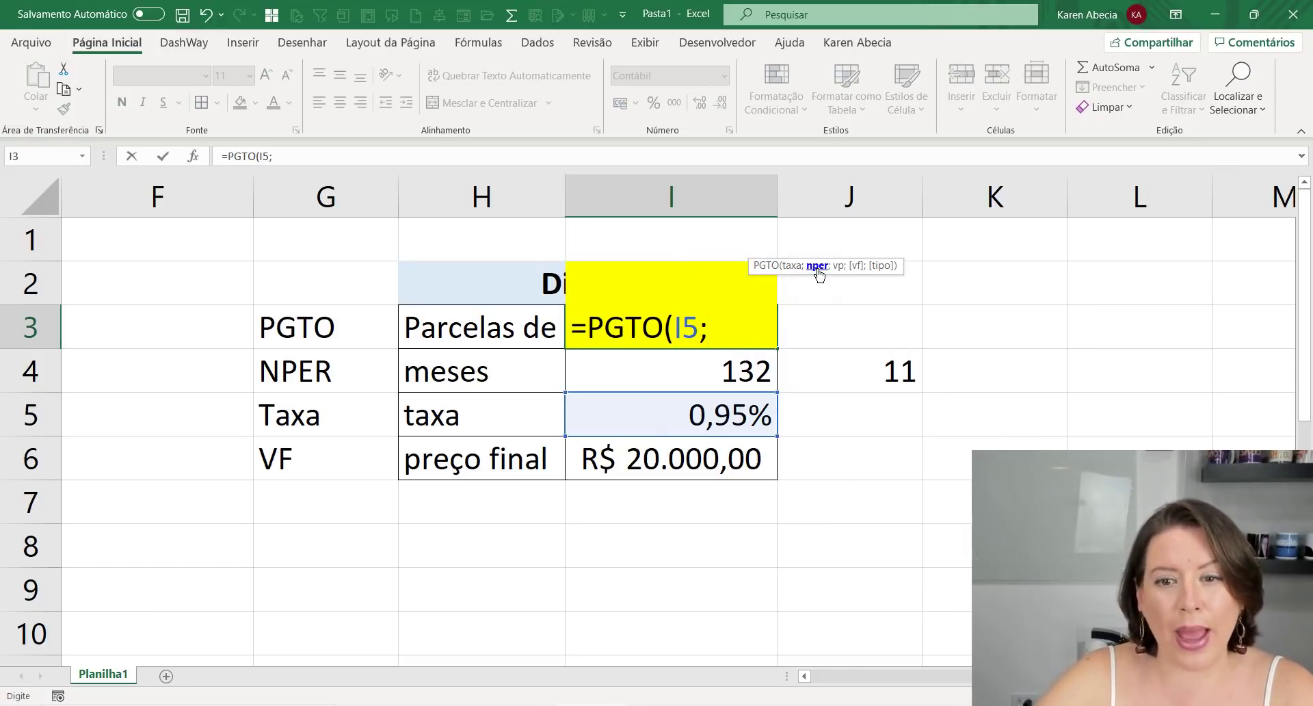
pyautogui.click(641, 377)
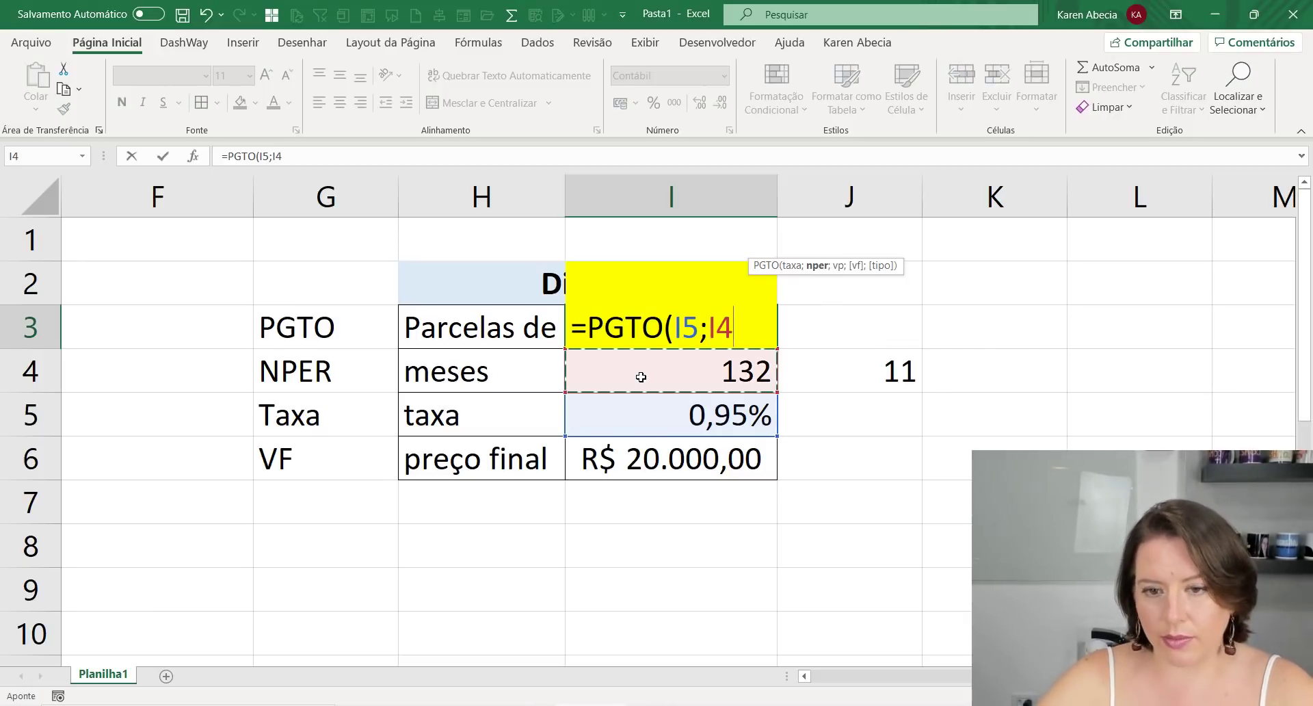
pyautogui.write(';;')
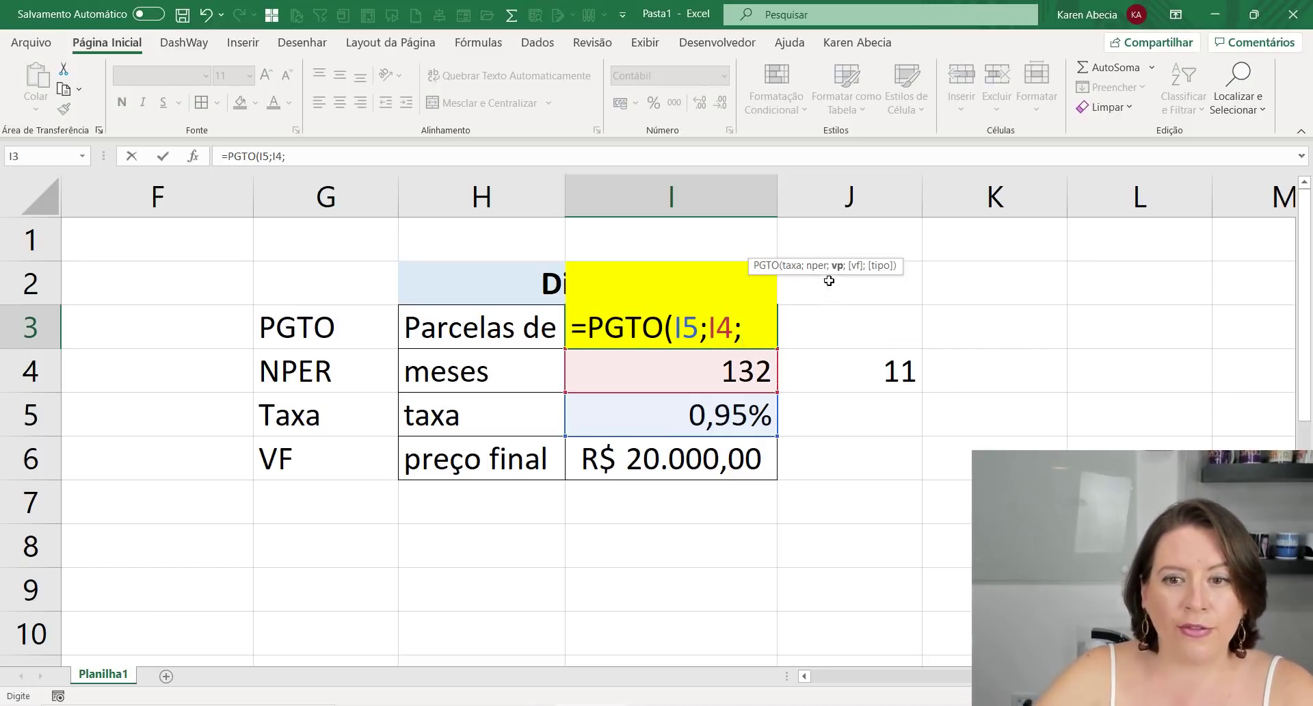
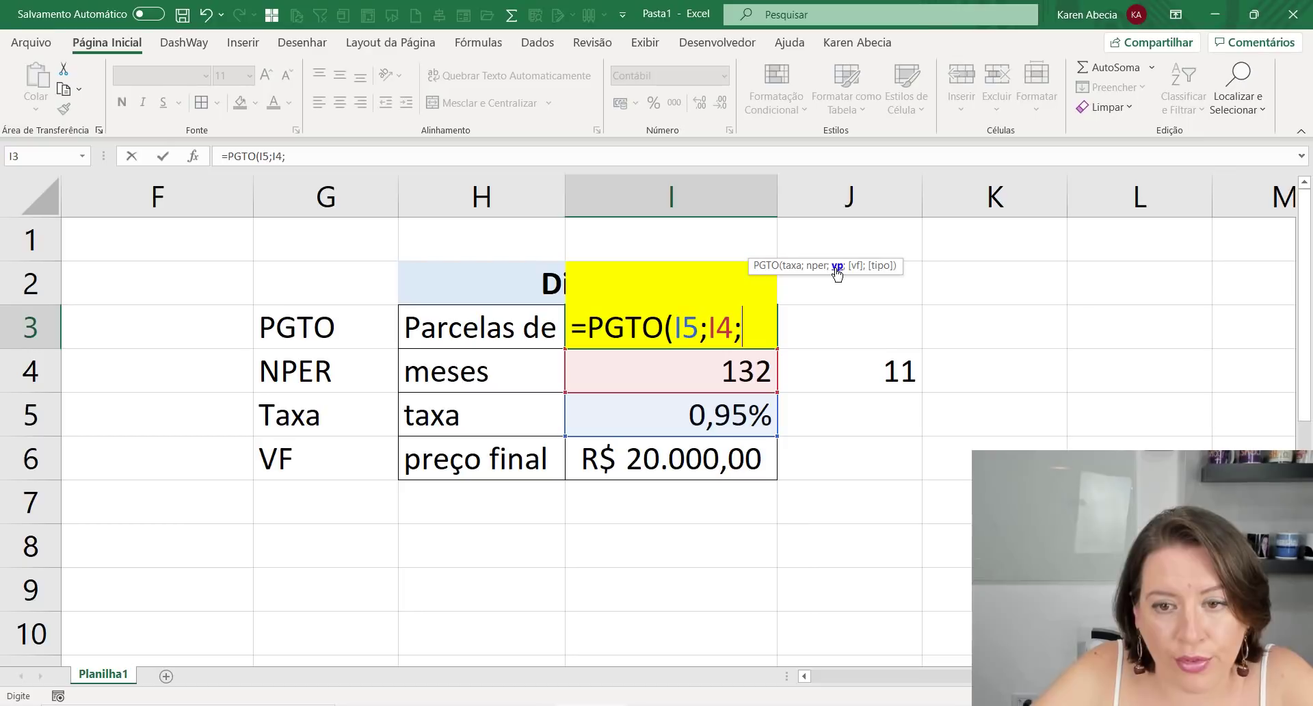
# Complete =PGTO(I5;I4;;I6) in I3 with I6 as future value, giving -R$ 76,50
pyautogui.write(';')
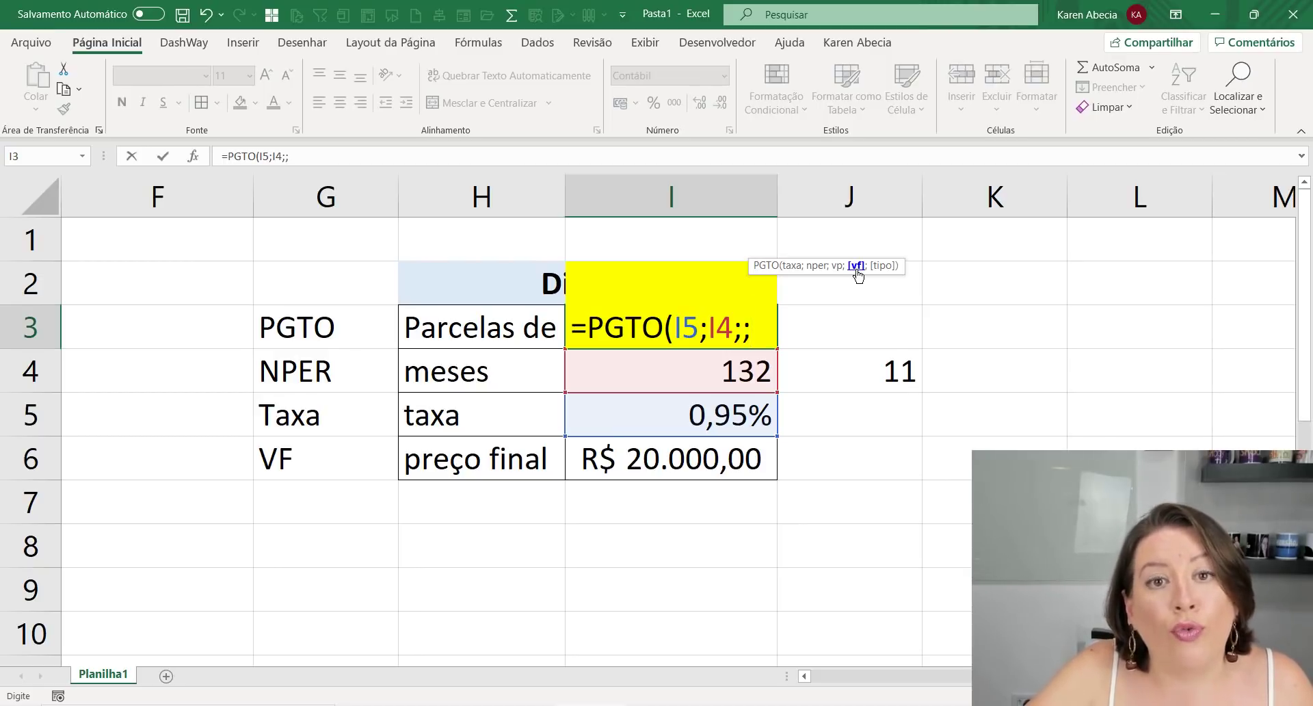
pyautogui.click(681, 454)
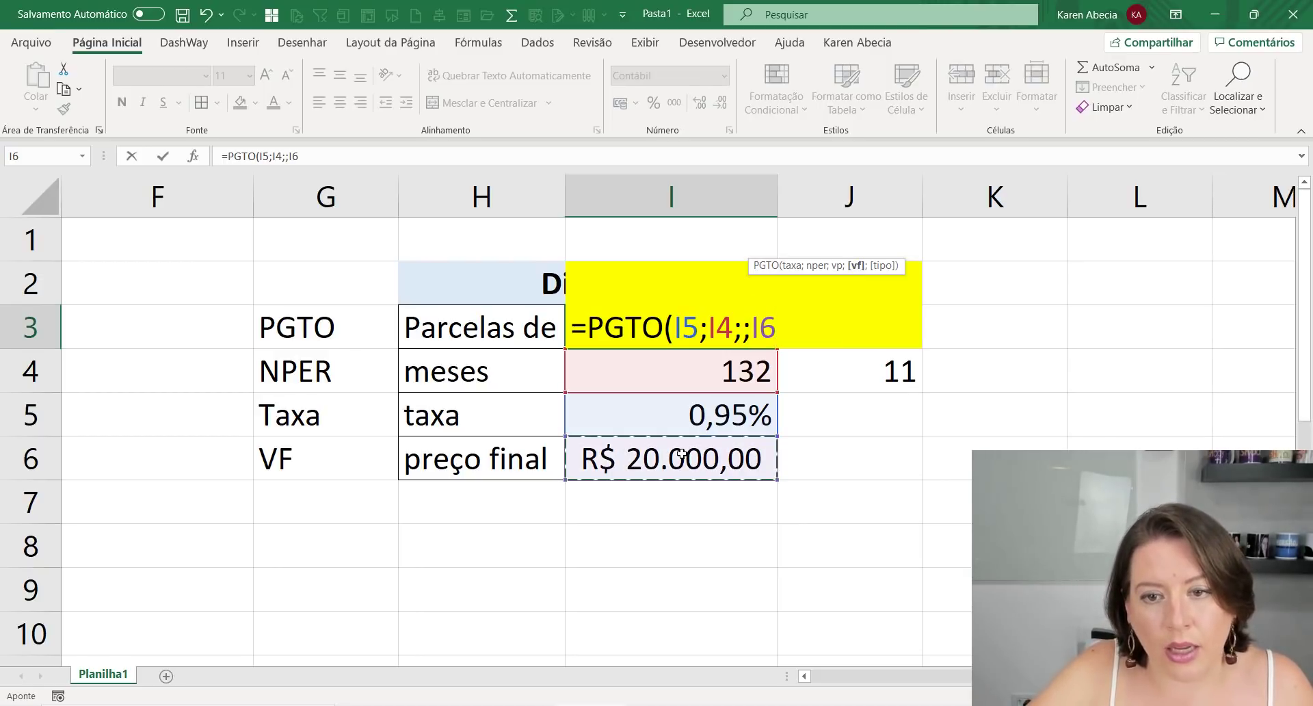
pyautogui.write(')')
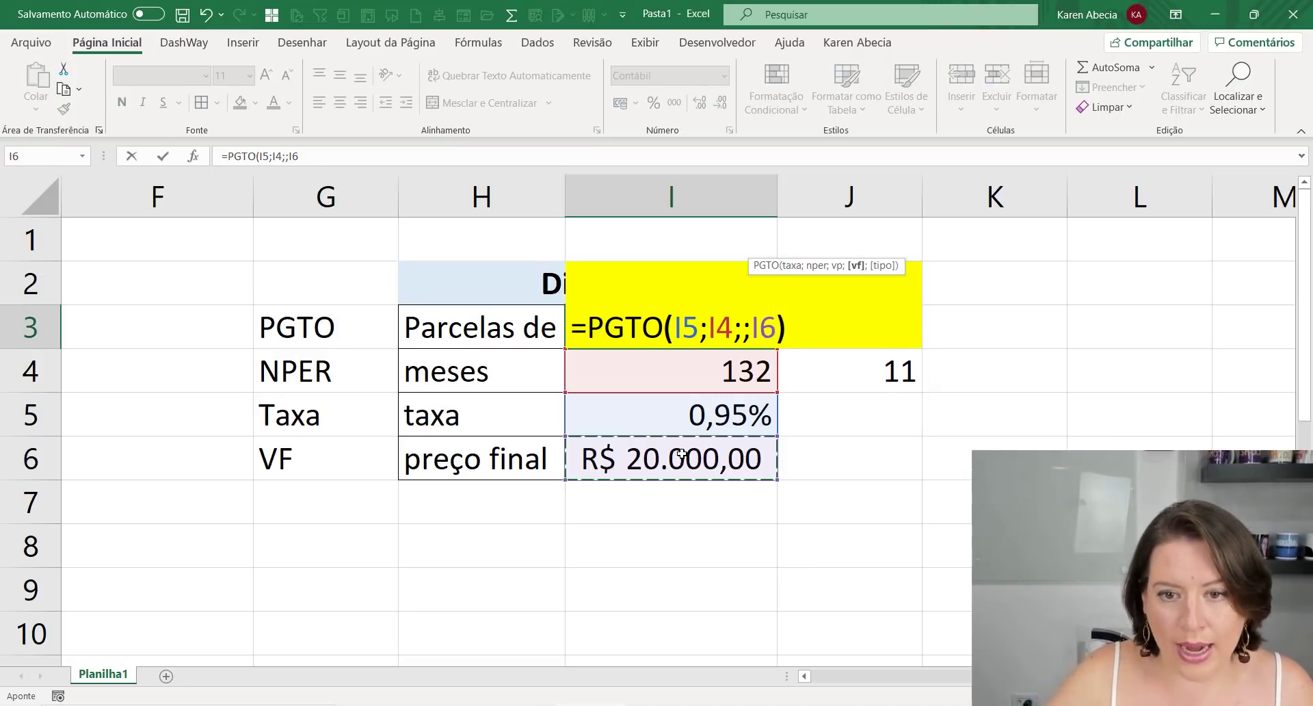
pyautogui.press('Return')
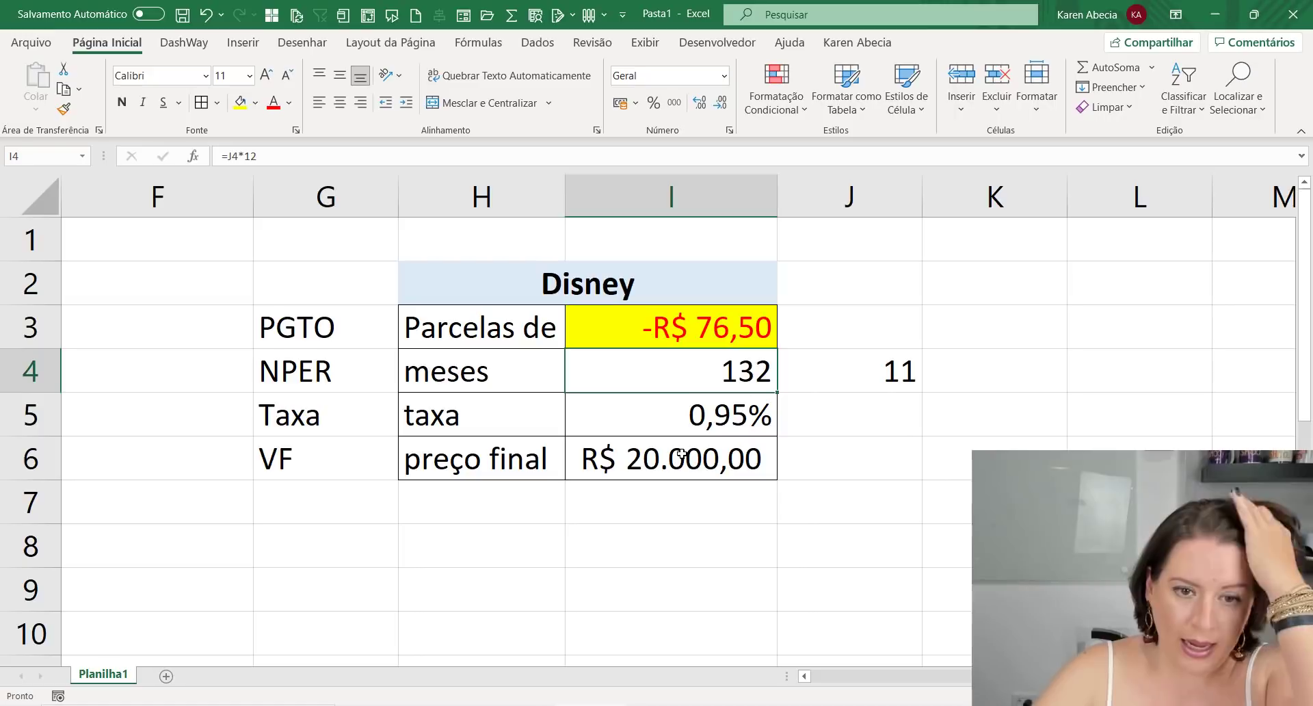
# Review the Disney payment formula in I3 and its input values
pyautogui.click(577, 333)
pyautogui.moveTo(577, 332); pyautogui.dragTo(761, 340)
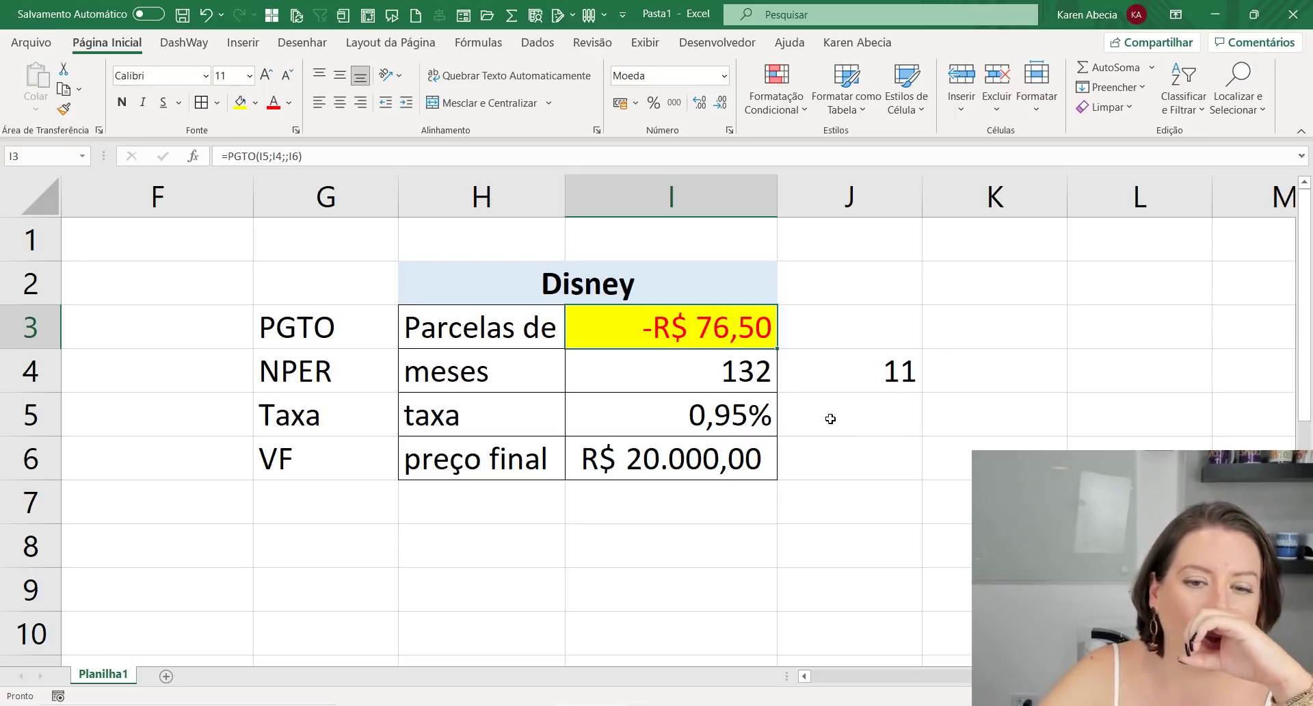
pyautogui.click(821, 373)
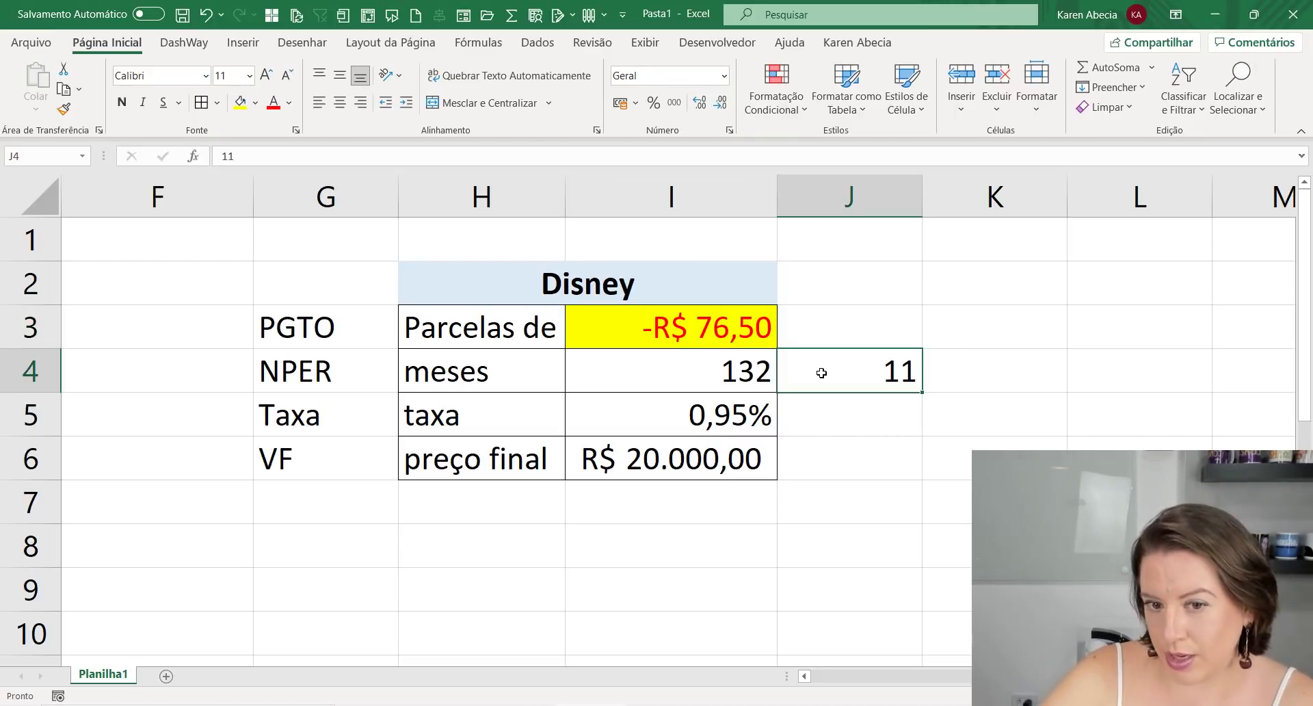
pyautogui.press('Left')
pyautogui.press('Down')
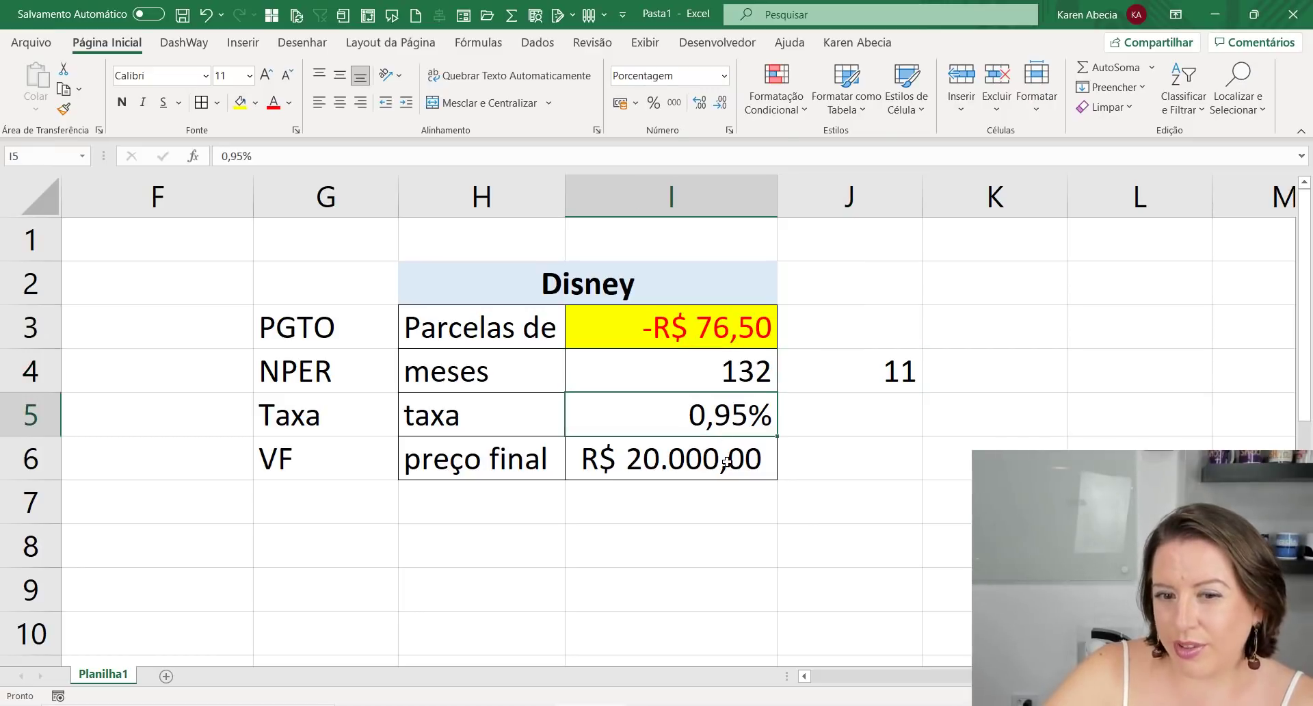
pyautogui.press('Down')
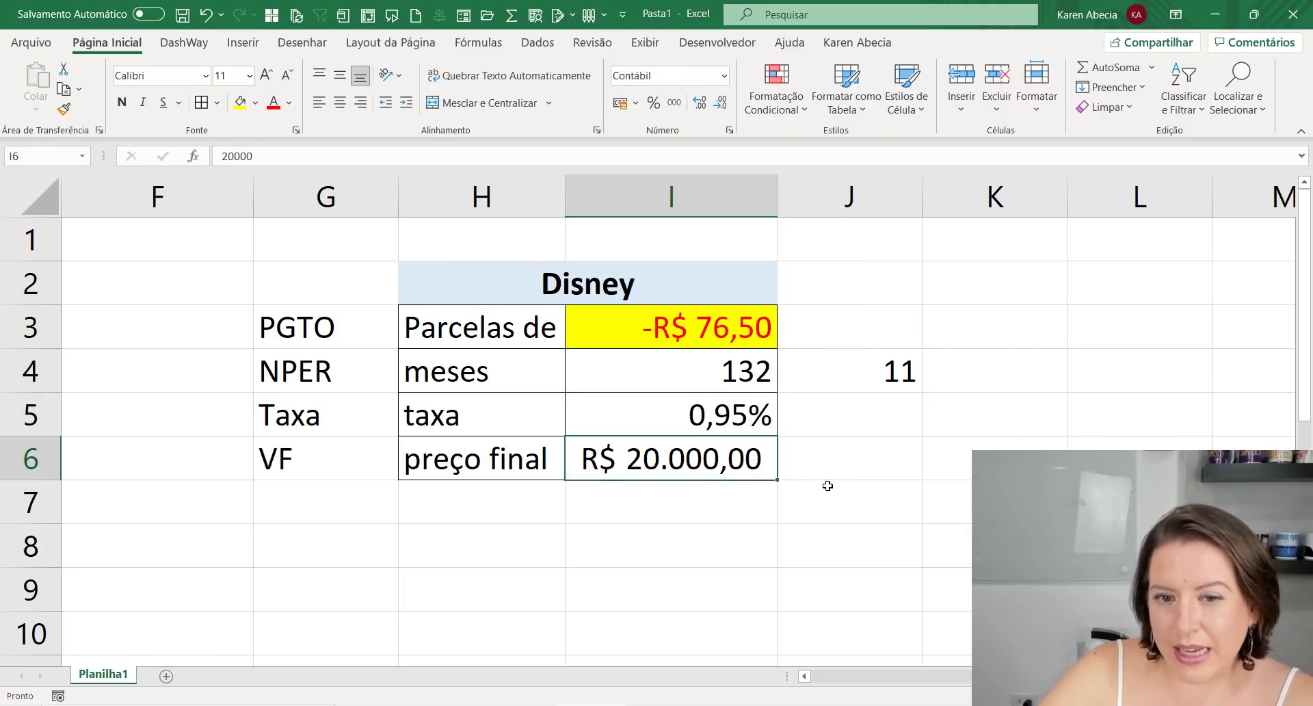
pyautogui.click(821, 428)
# Change the Disney duration in J4 to 5 years, making I4 60 months
pyautogui.click(835, 380)
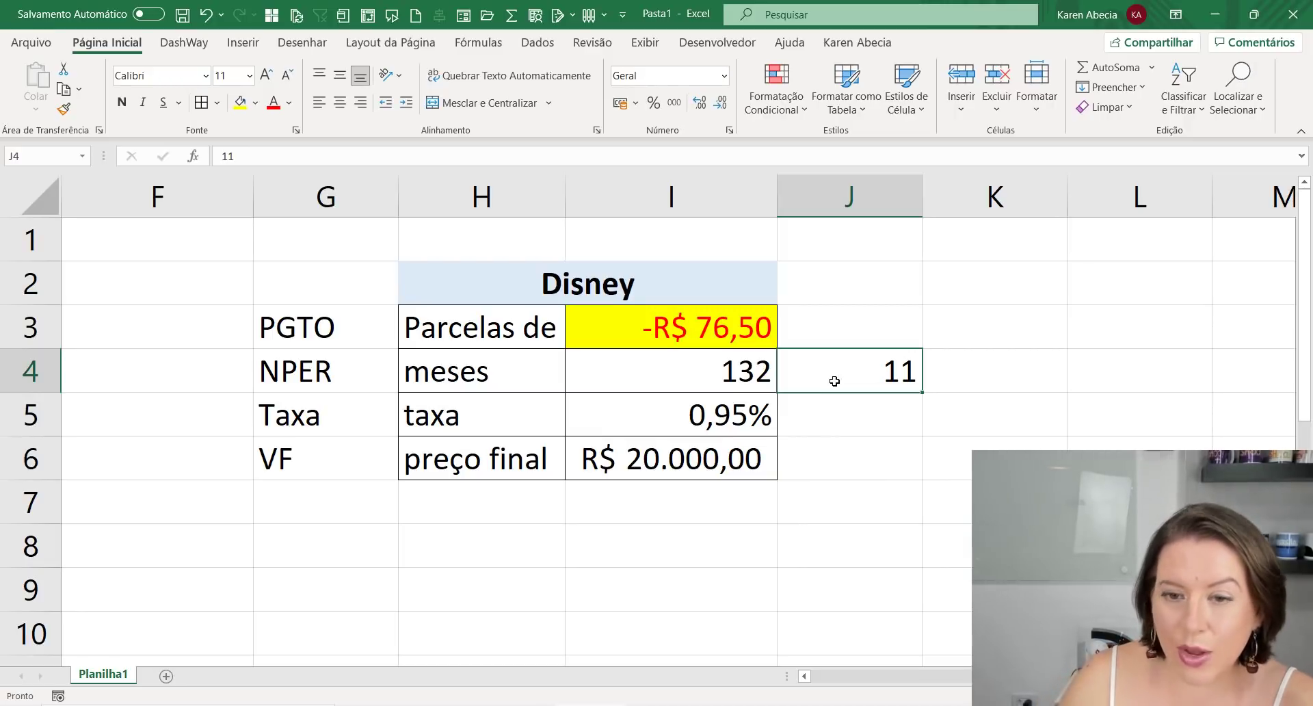
pyautogui.write('5')
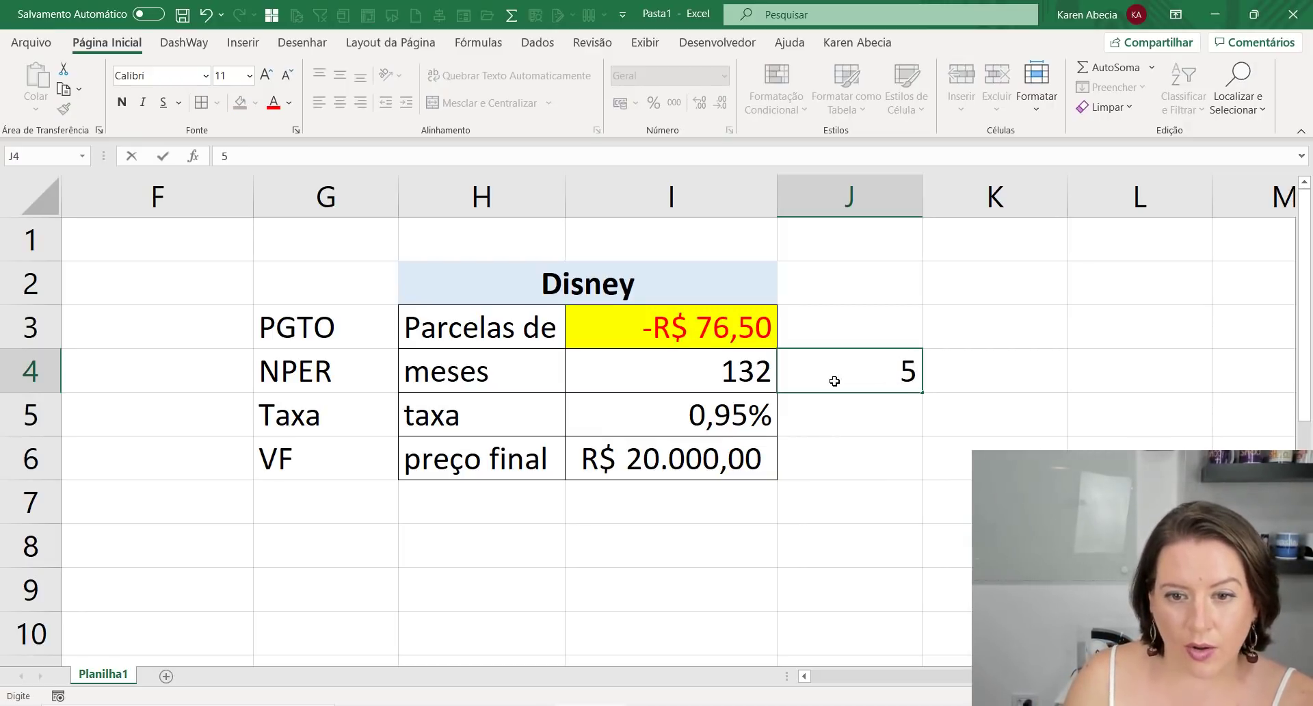
pyautogui.press('Return')
pyautogui.click(834, 381)
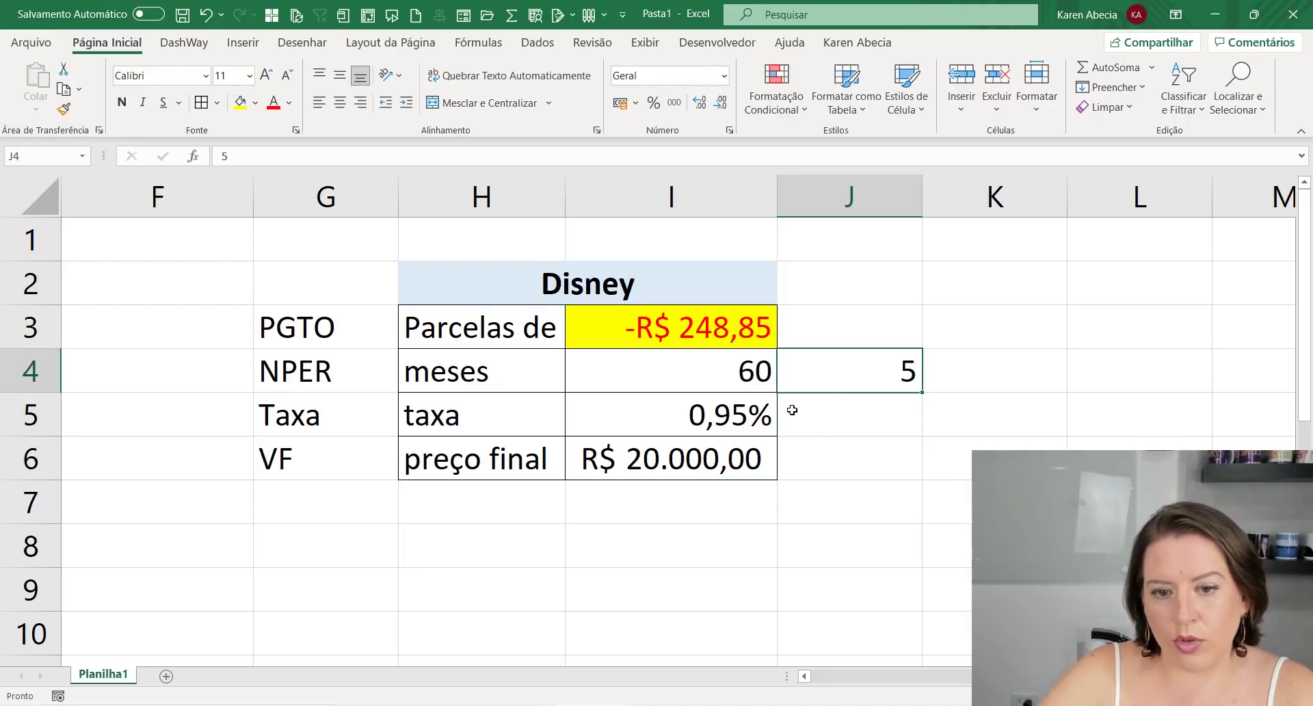
# Check the recalculated Disney values: 60 months and -R$ 248,85 installments
pyautogui.click(712, 459)
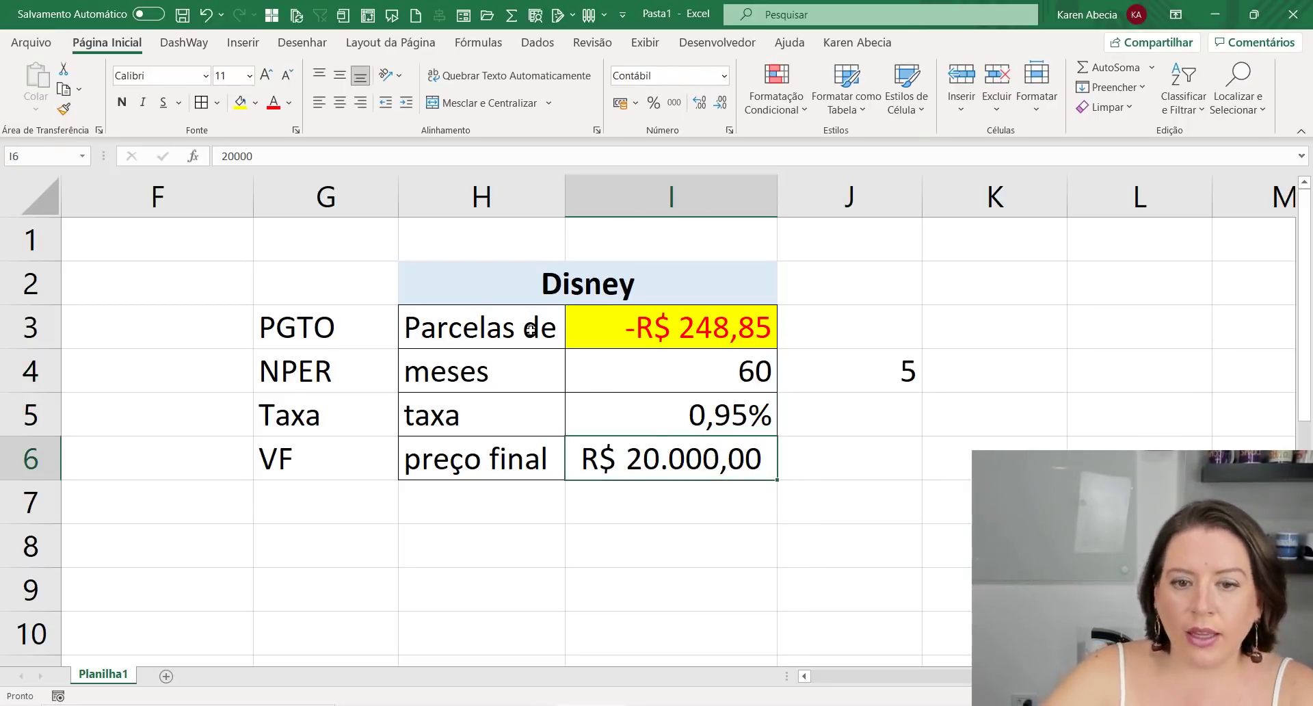
pyautogui.click(584, 329)
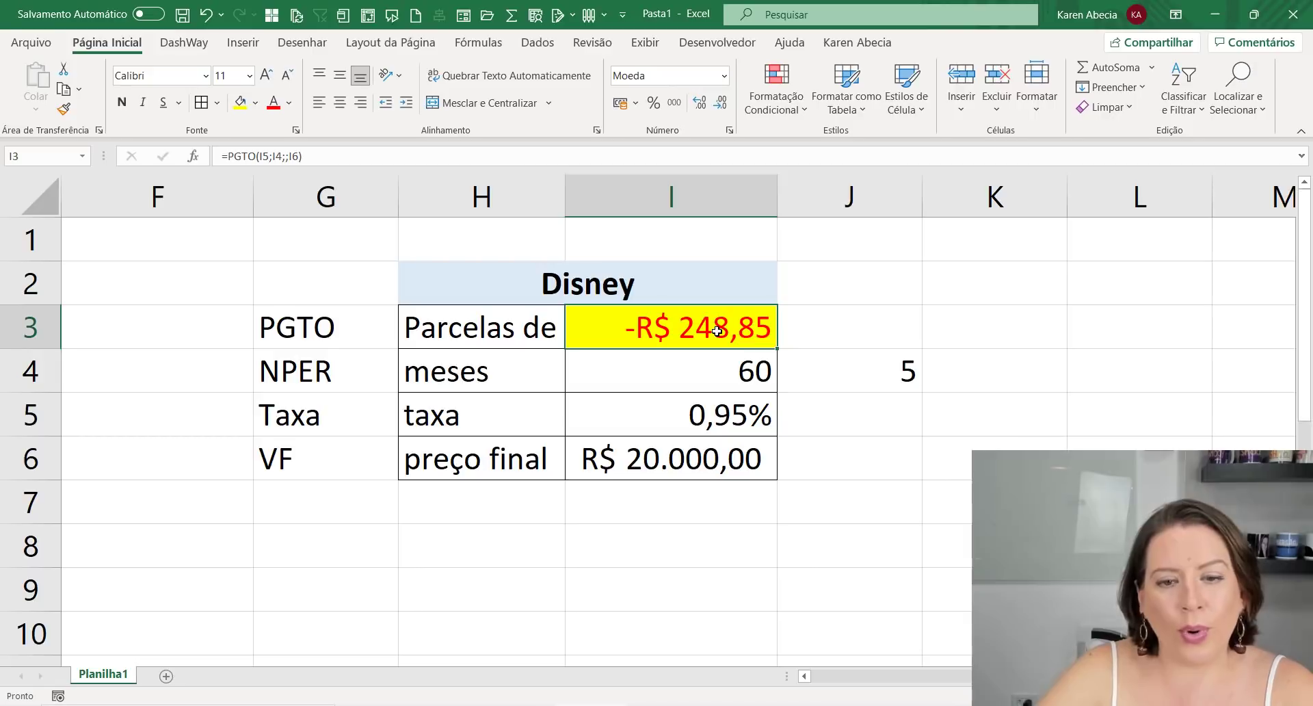
pyautogui.press('Down')
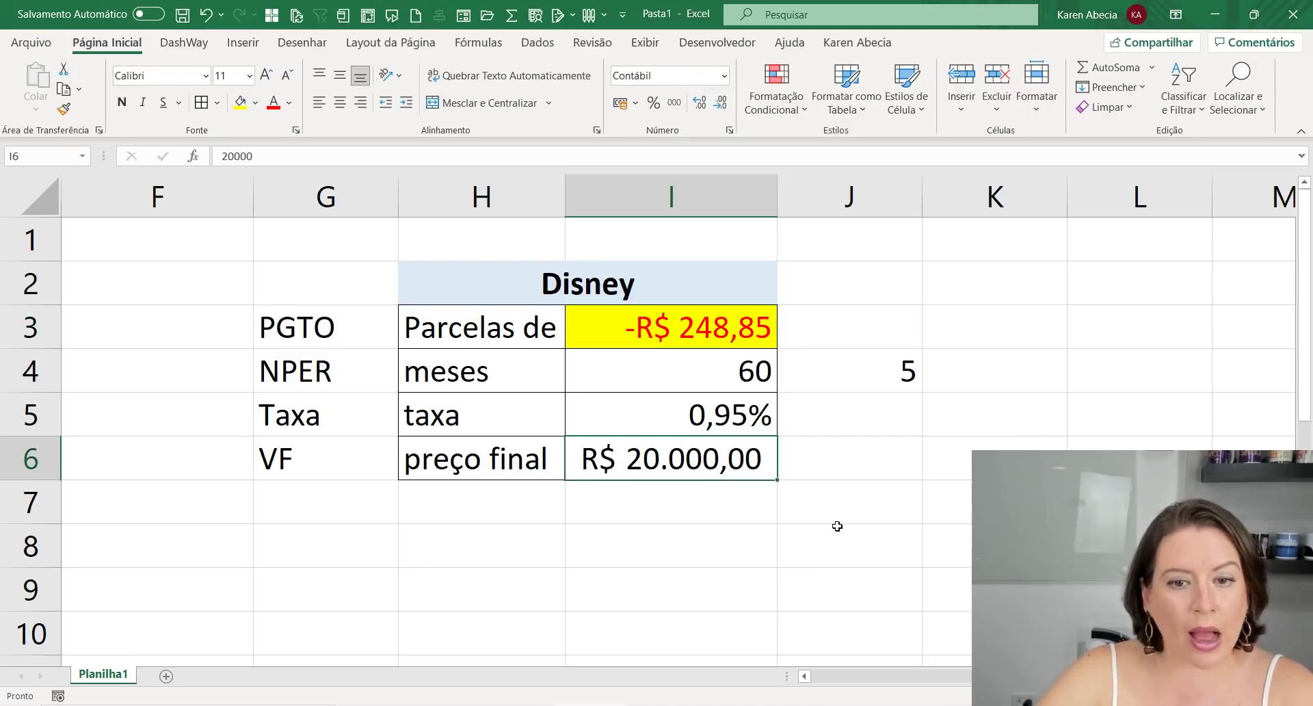
pyautogui.click(851, 528)
pyautogui.click(832, 513)
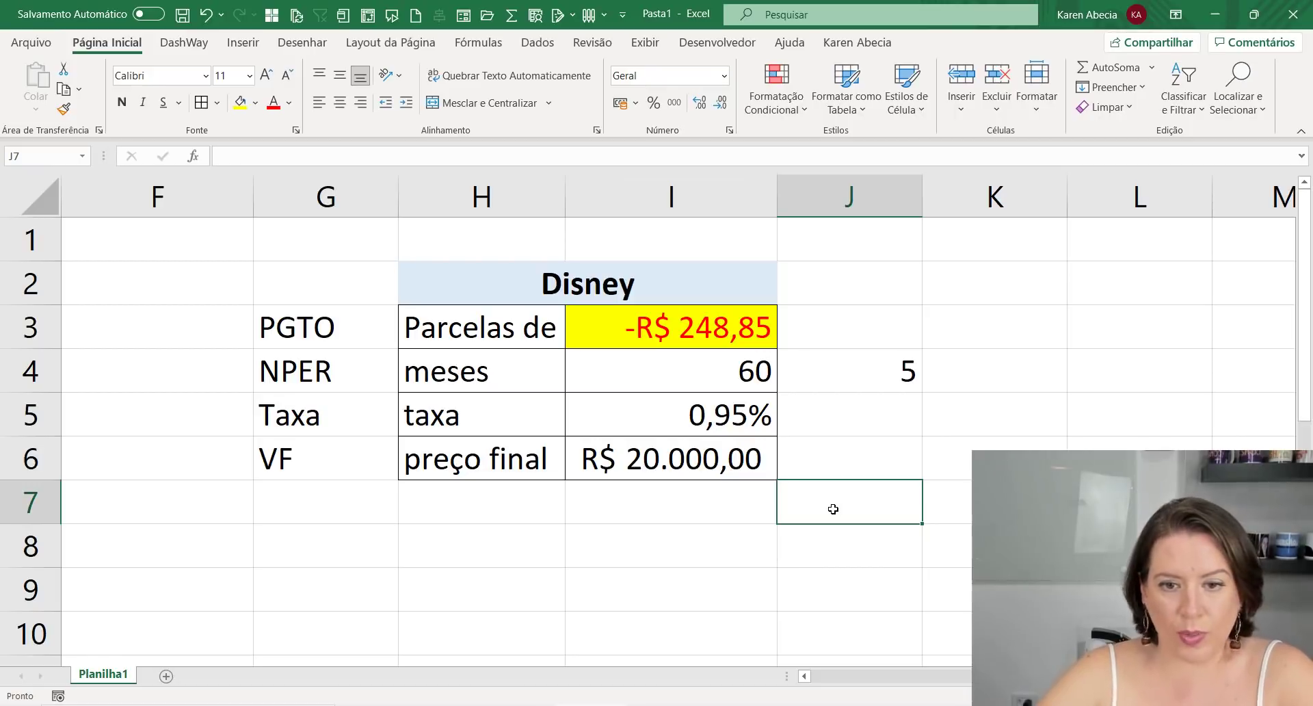
pyautogui.click(702, 331)
pyautogui.click(692, 377)
pyautogui.click(684, 414)
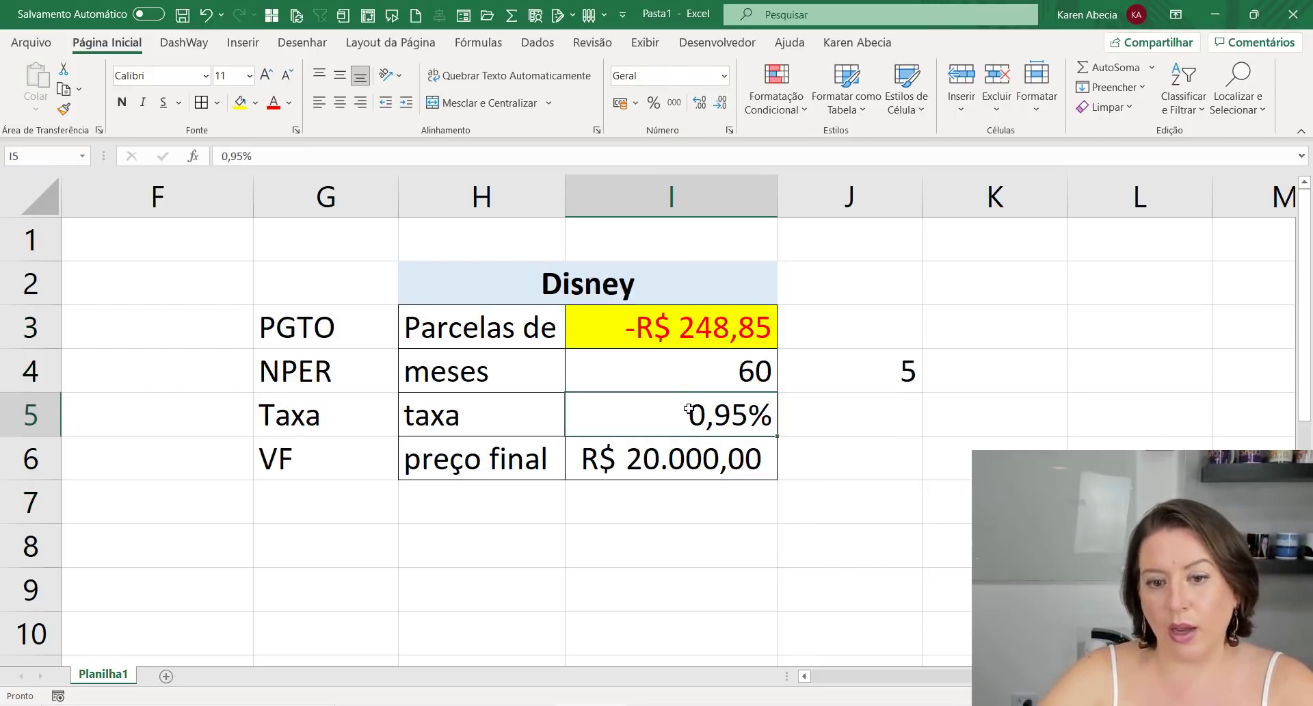
pyautogui.click(836, 509)
pyautogui.click(844, 543)
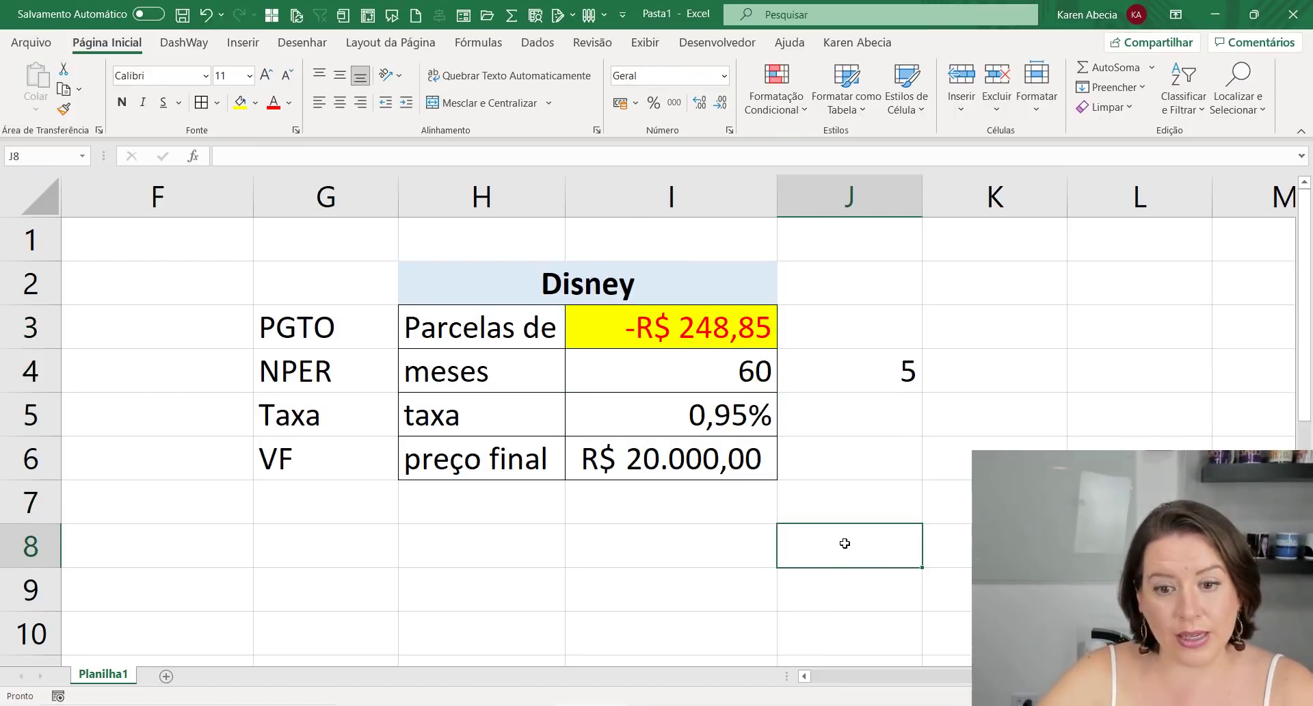
pyautogui.click(749, 543)
pyautogui.write('=')
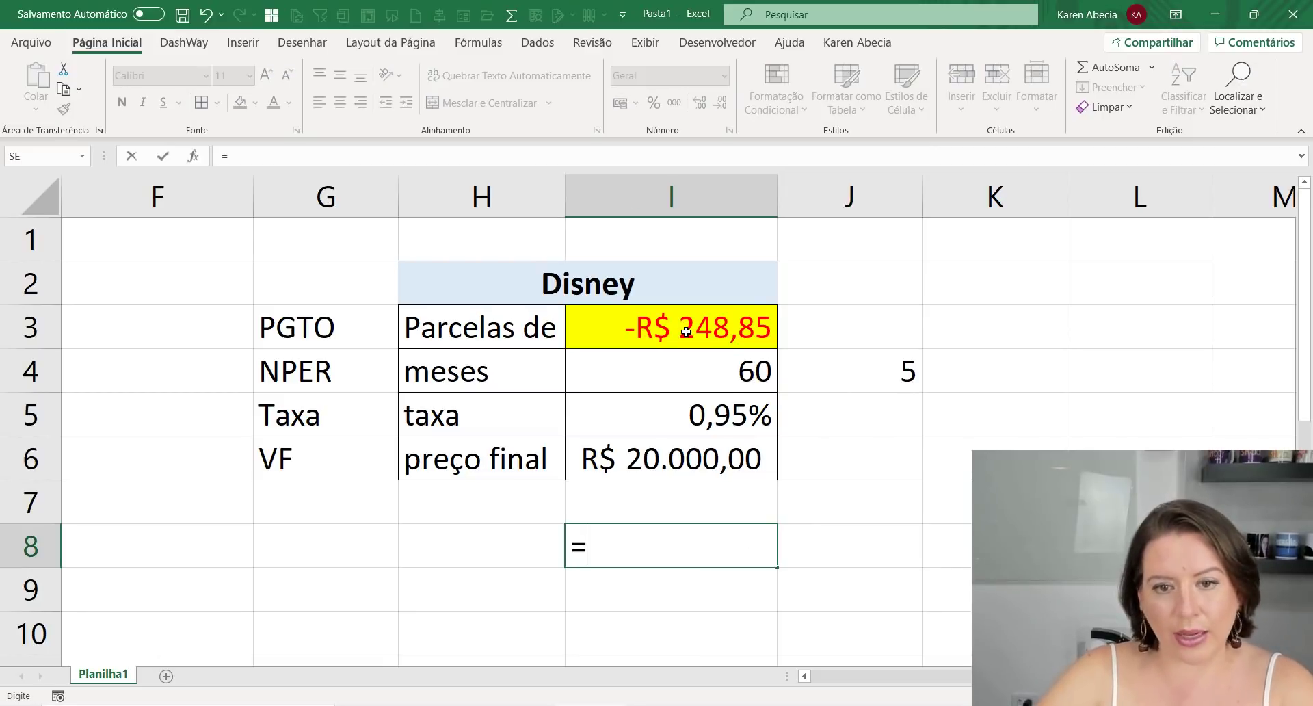
pyautogui.press('Up')
pyautogui.press('Up')
pyautogui.press('Up')
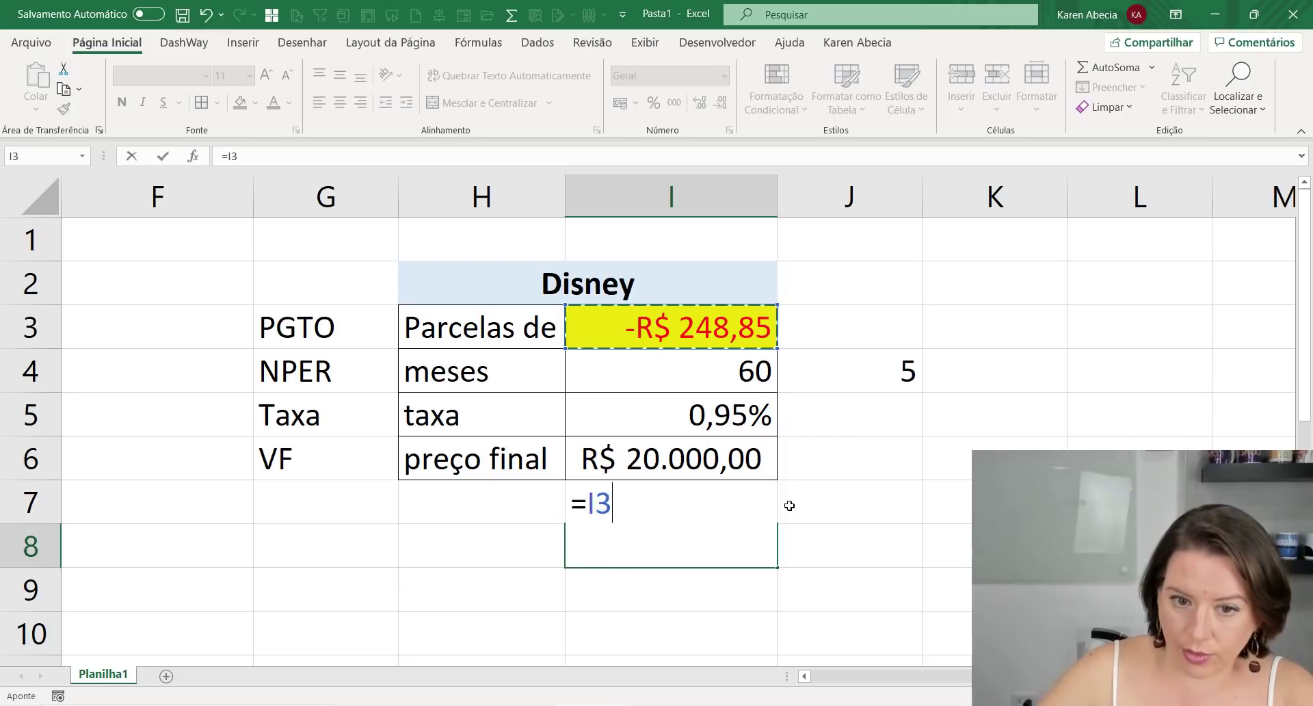
pyautogui.write('*')
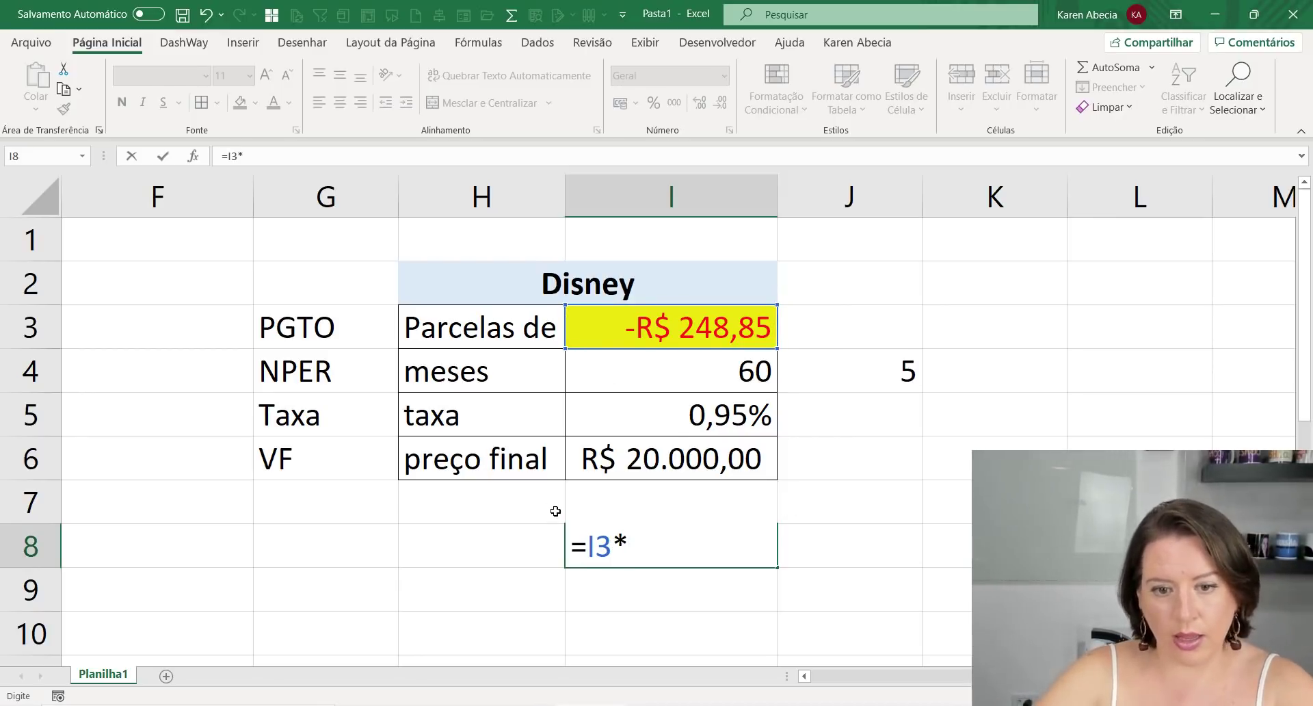
pyautogui.click(621, 380)
pyautogui.press('Return')
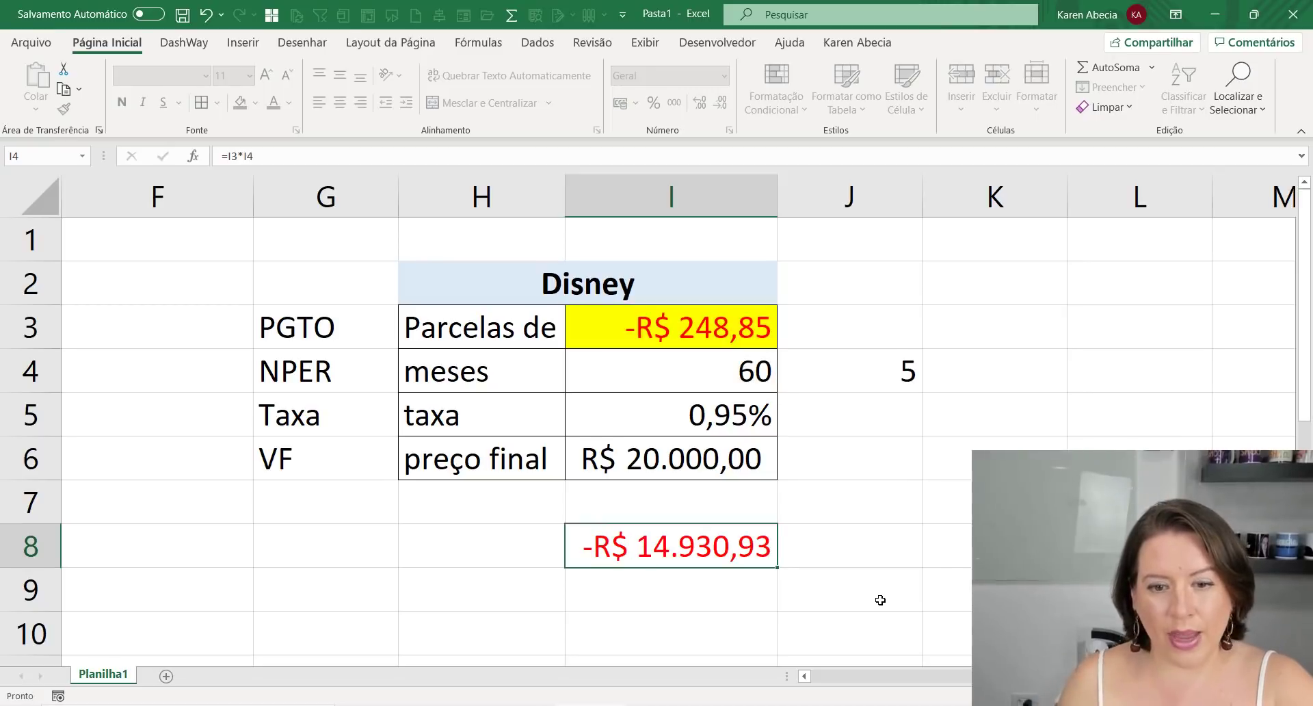
pyautogui.press('Up')
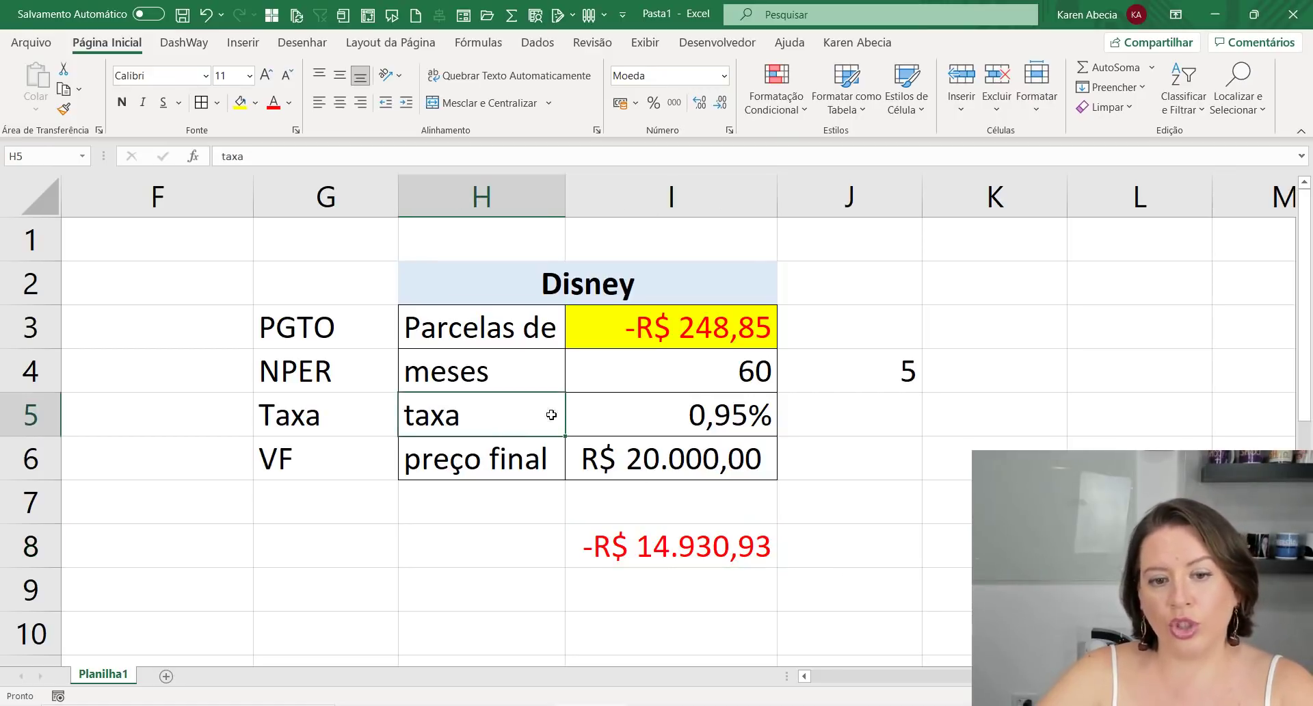
pyautogui.moveTo(559, 426); pyautogui.dragTo(585, 416)
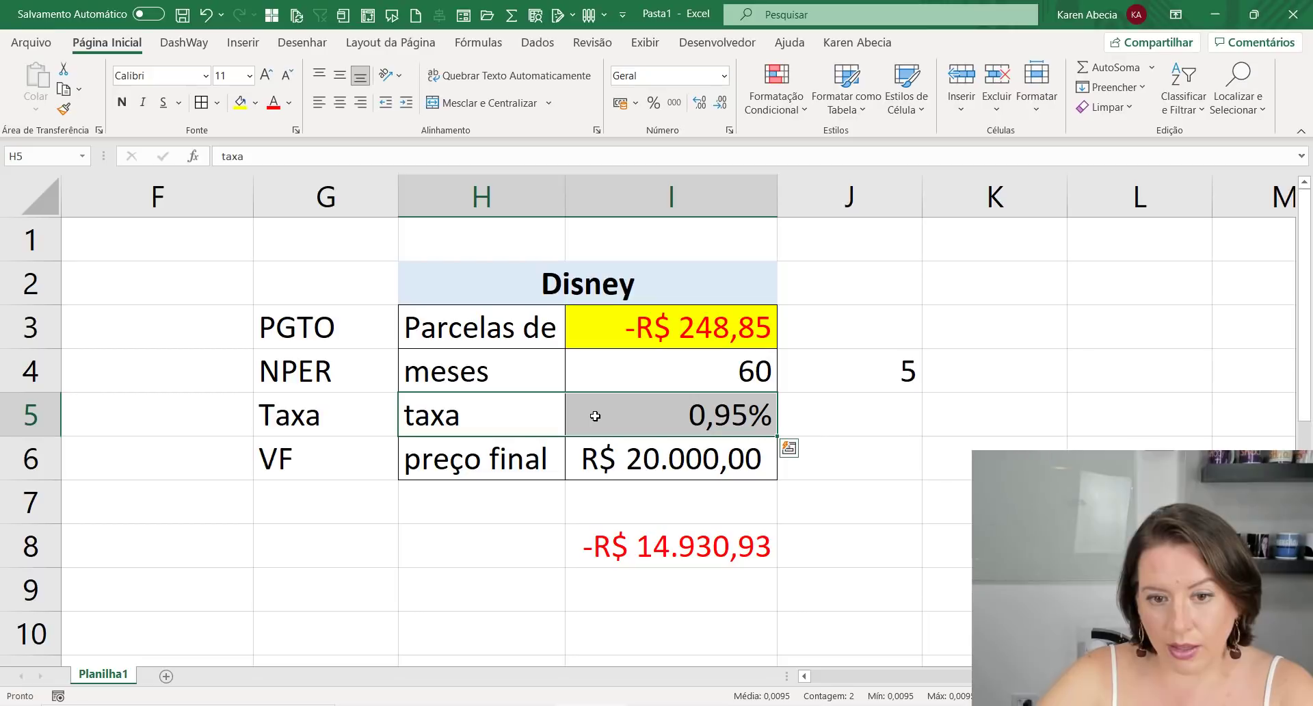
pyautogui.click(618, 413)
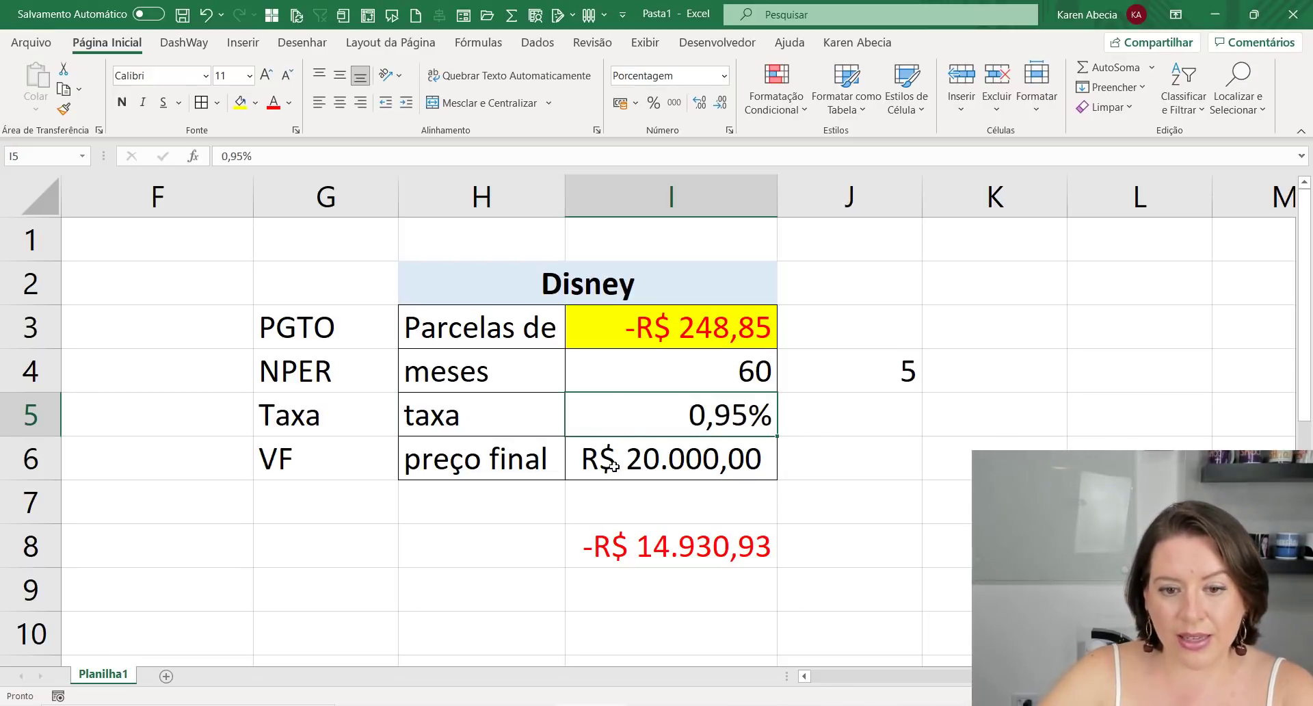
pyautogui.click(623, 542)
pyautogui.click(612, 474)
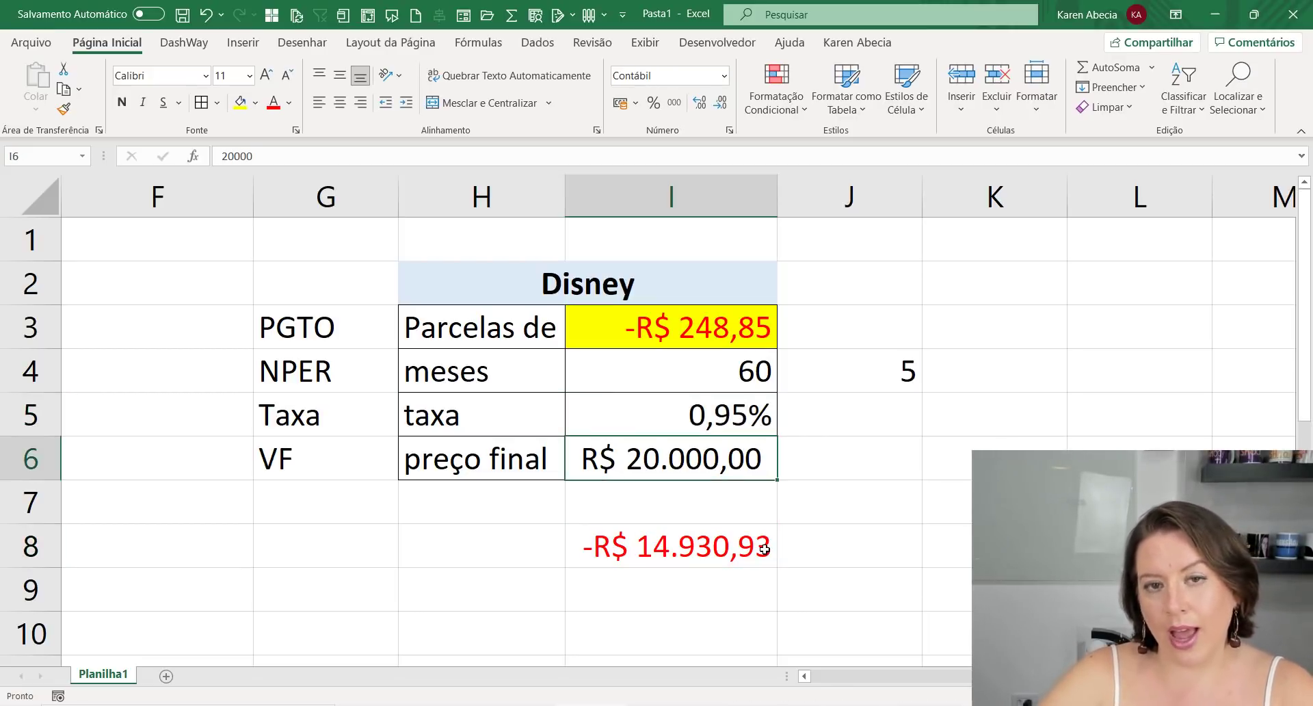
pyautogui.click(764, 549)
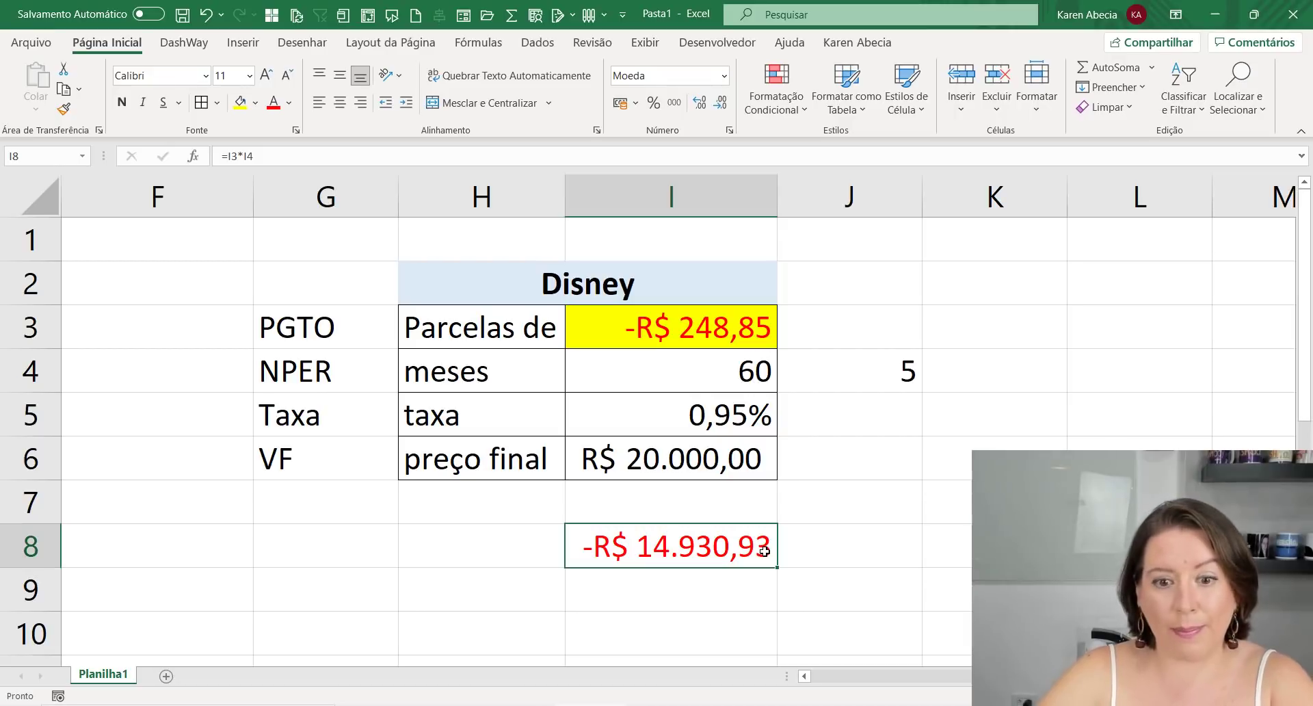
pyautogui.press('Delete')
pyautogui.click(828, 522)
pyautogui.click(831, 550)
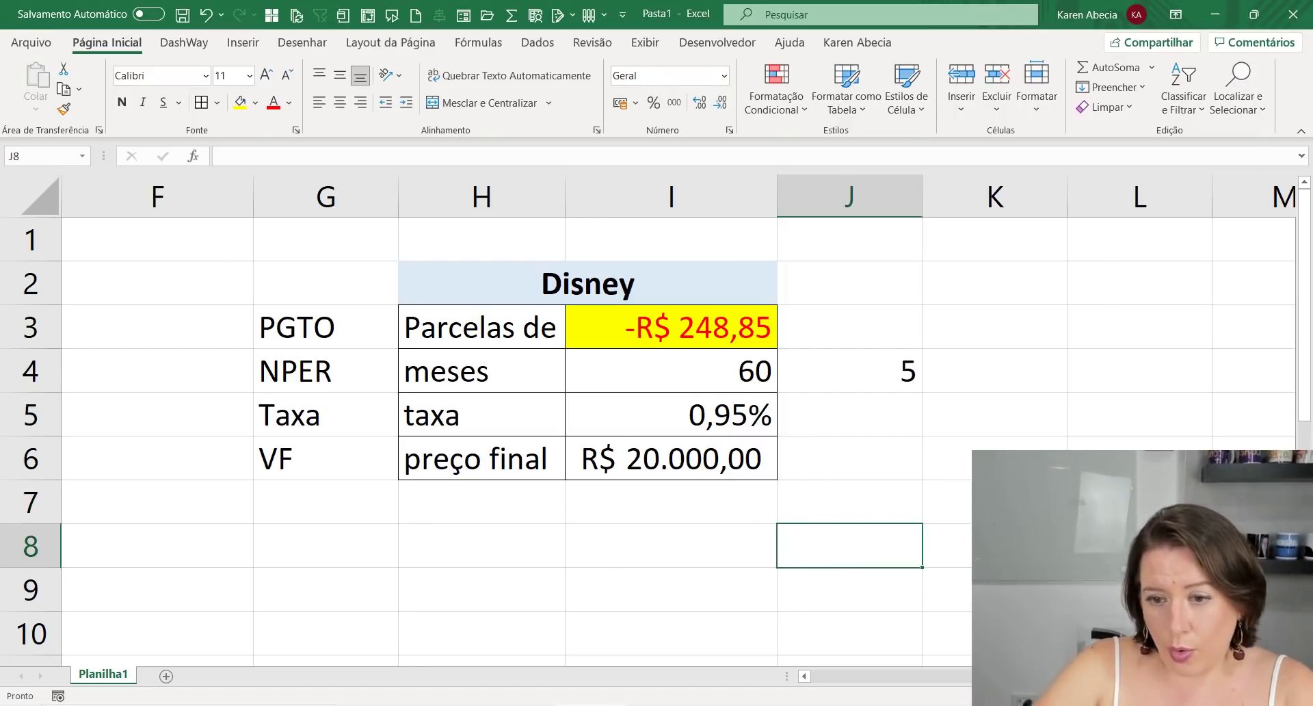
pyautogui.keyDown('ctrl'); pyautogui.scroll(-2, 830, 550); pyautogui.keyUp('ctrl')
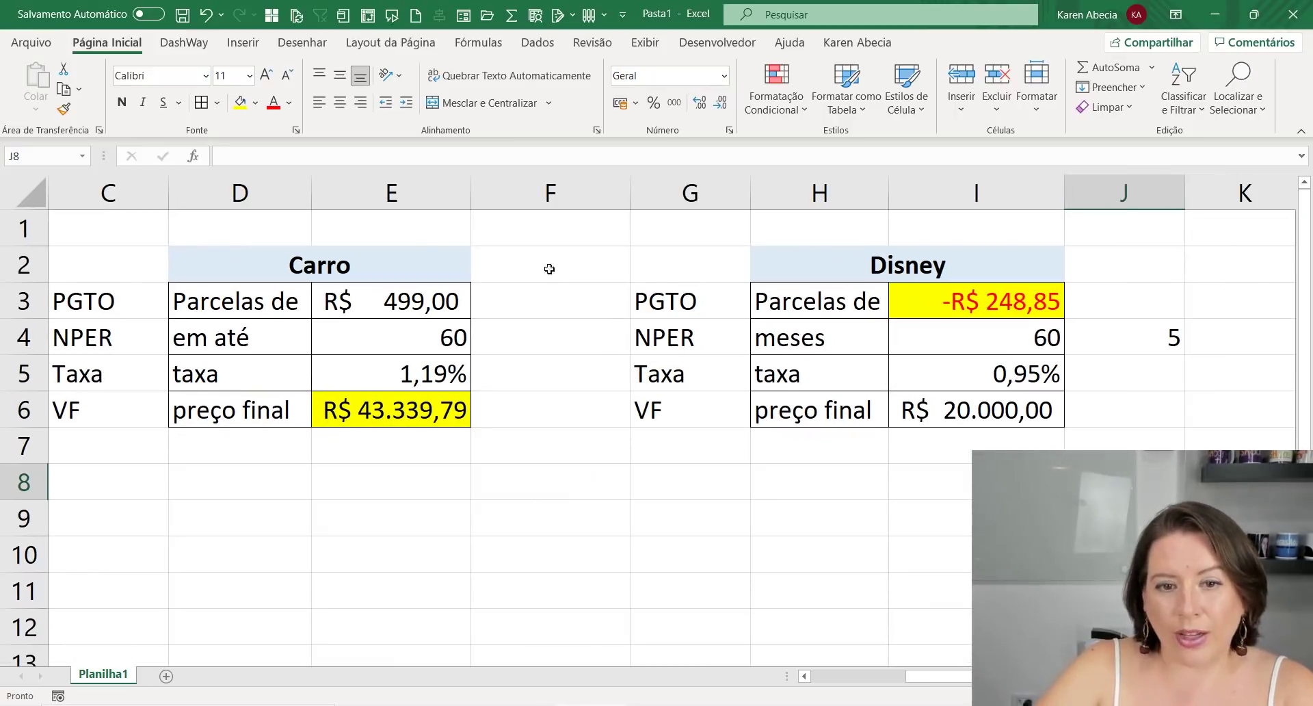
pyautogui.moveTo(630, 194); pyautogui.dragTo(601, 200)
pyautogui.moveTo(519, 209); pyautogui.dragTo(515, 209)
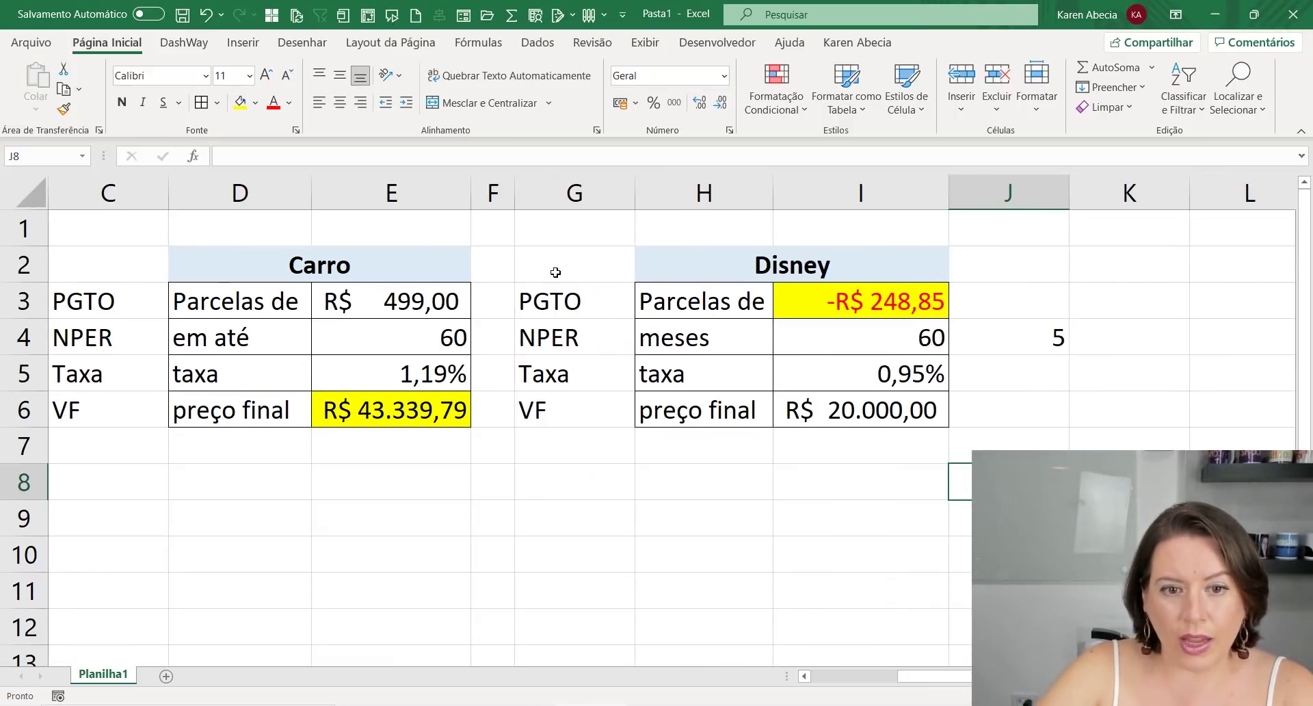
pyautogui.click(719, 507)
pyautogui.click(416, 313)
pyautogui.click(410, 346)
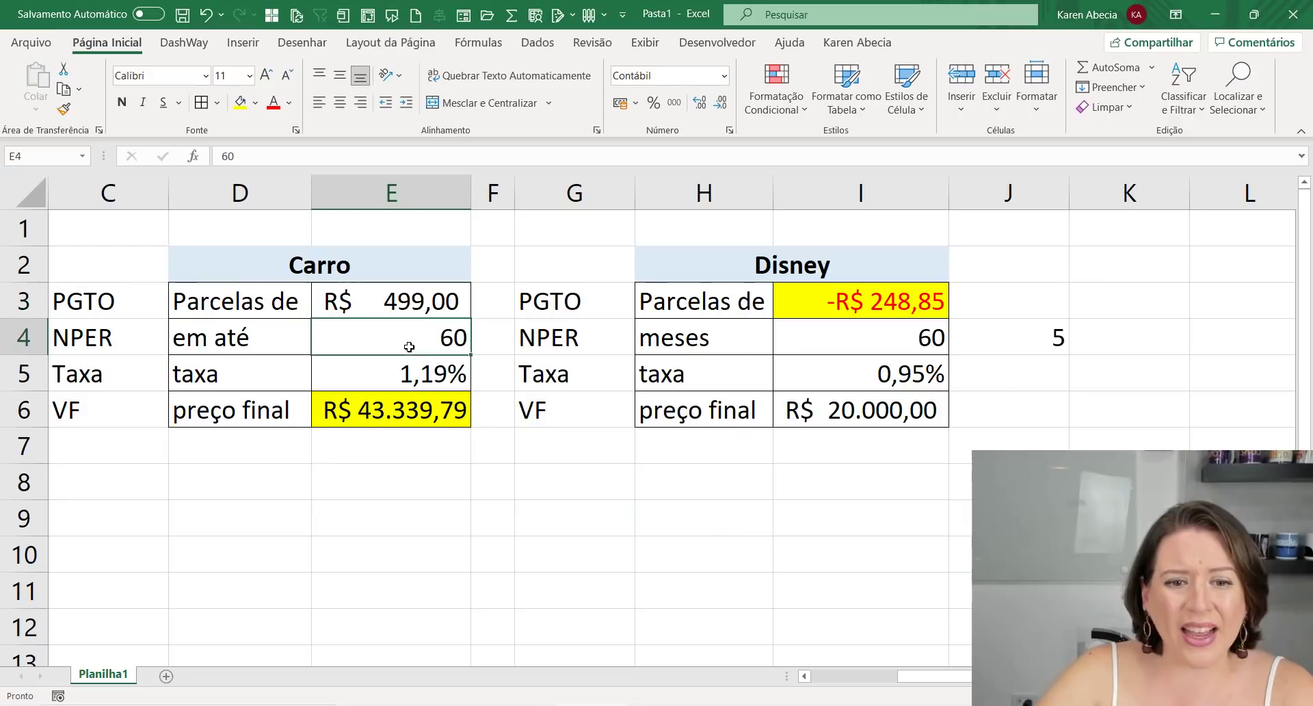
pyautogui.click(424, 376)
pyautogui.click(410, 482)
pyautogui.click(803, 677)
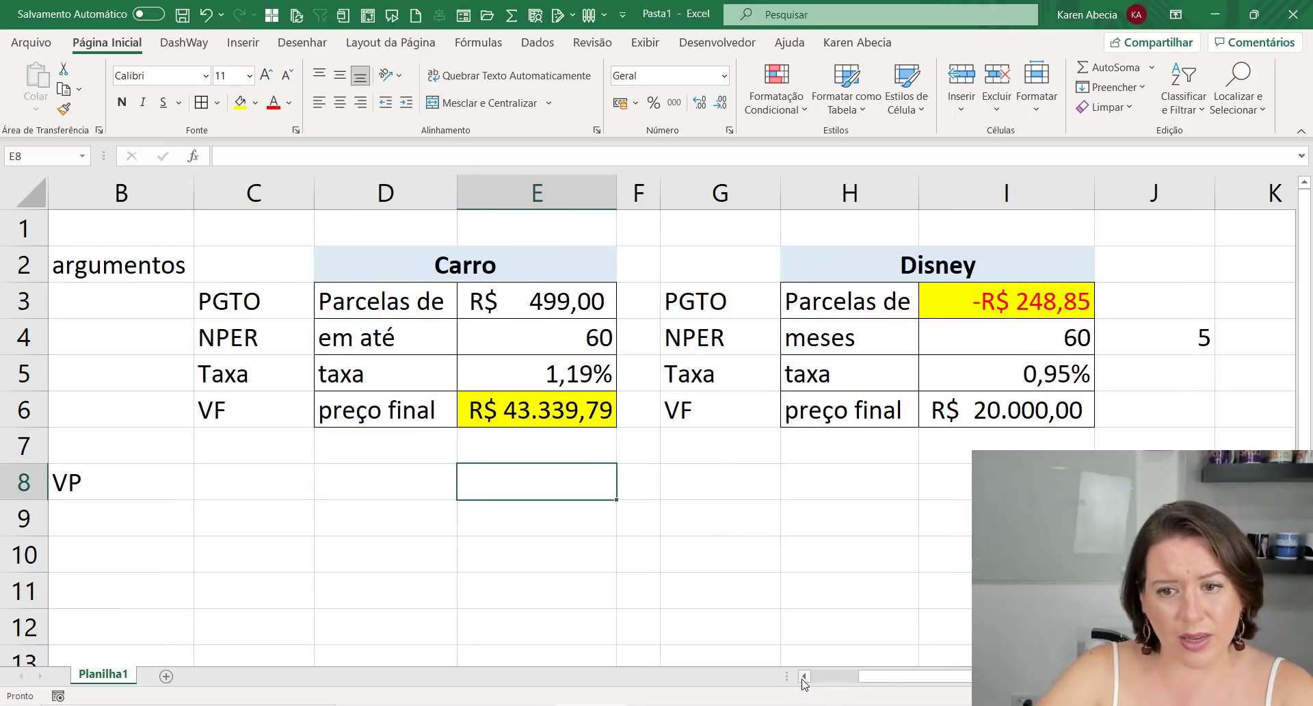
pyautogui.click(804, 677)
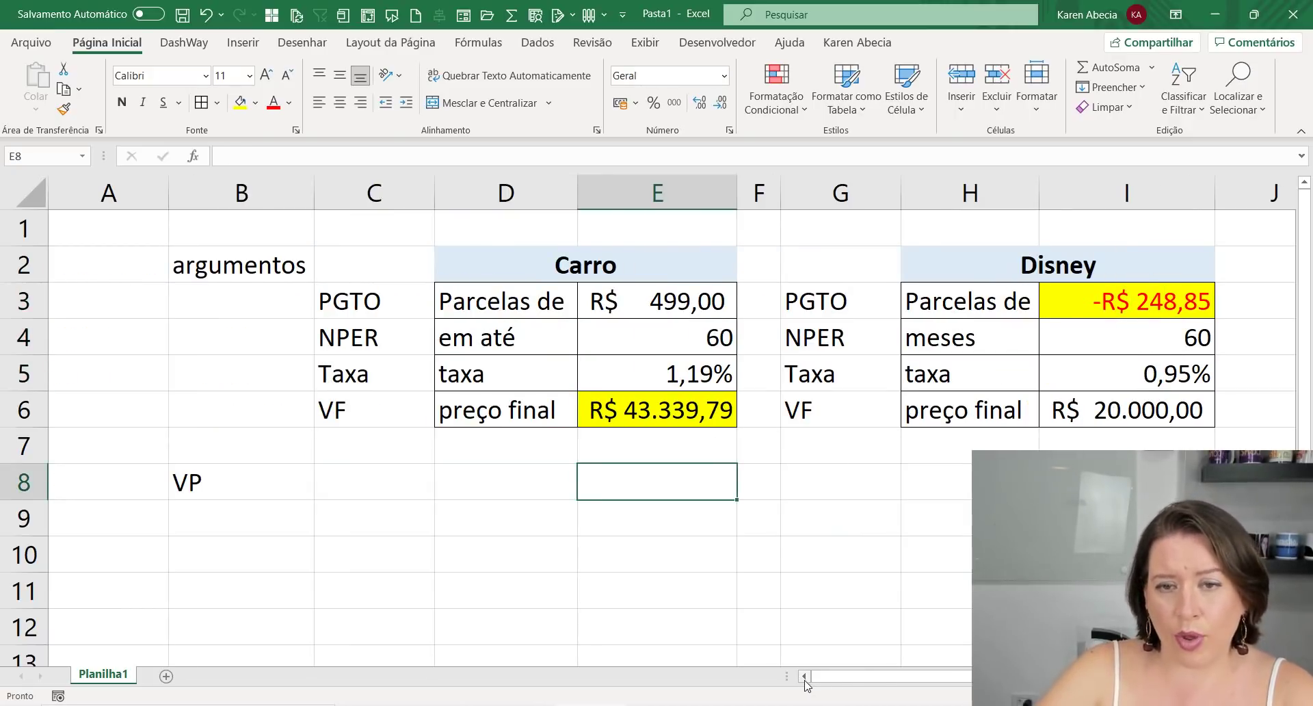
pyautogui.click(831, 306)
pyautogui.click(862, 342)
pyautogui.click(859, 378)
pyautogui.click(859, 410)
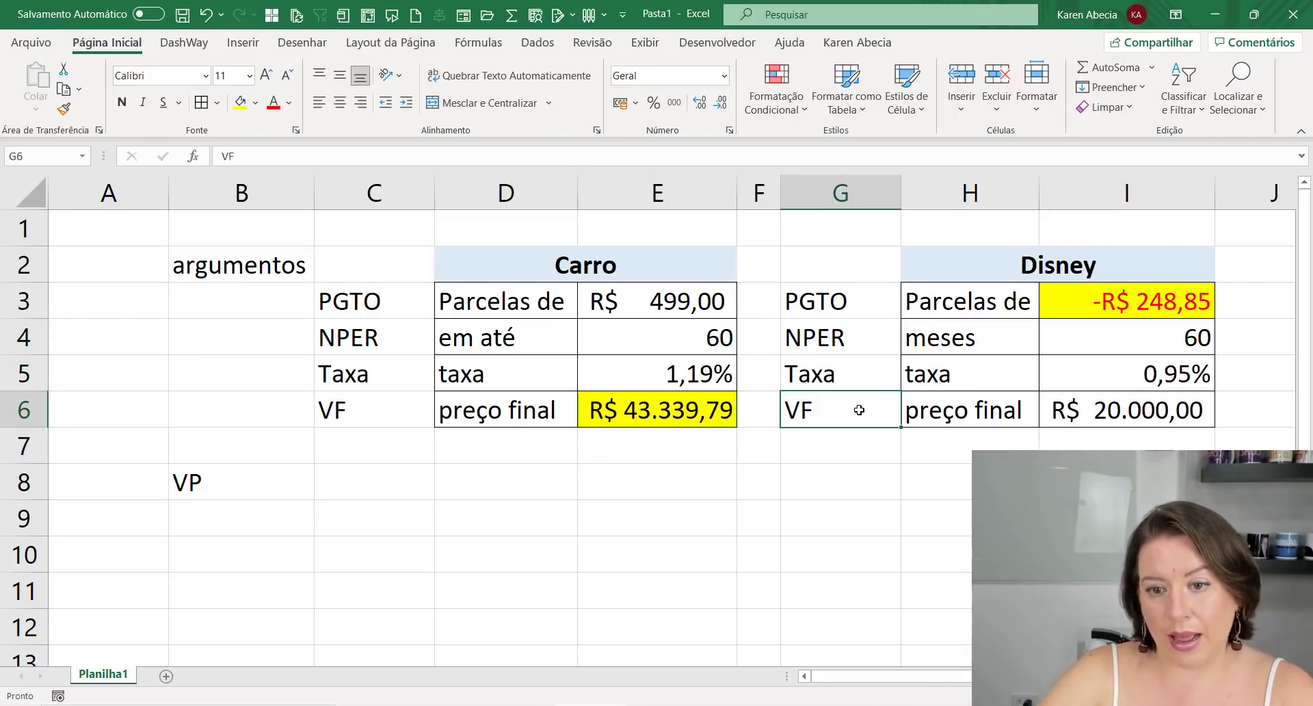
pyautogui.click(818, 518)
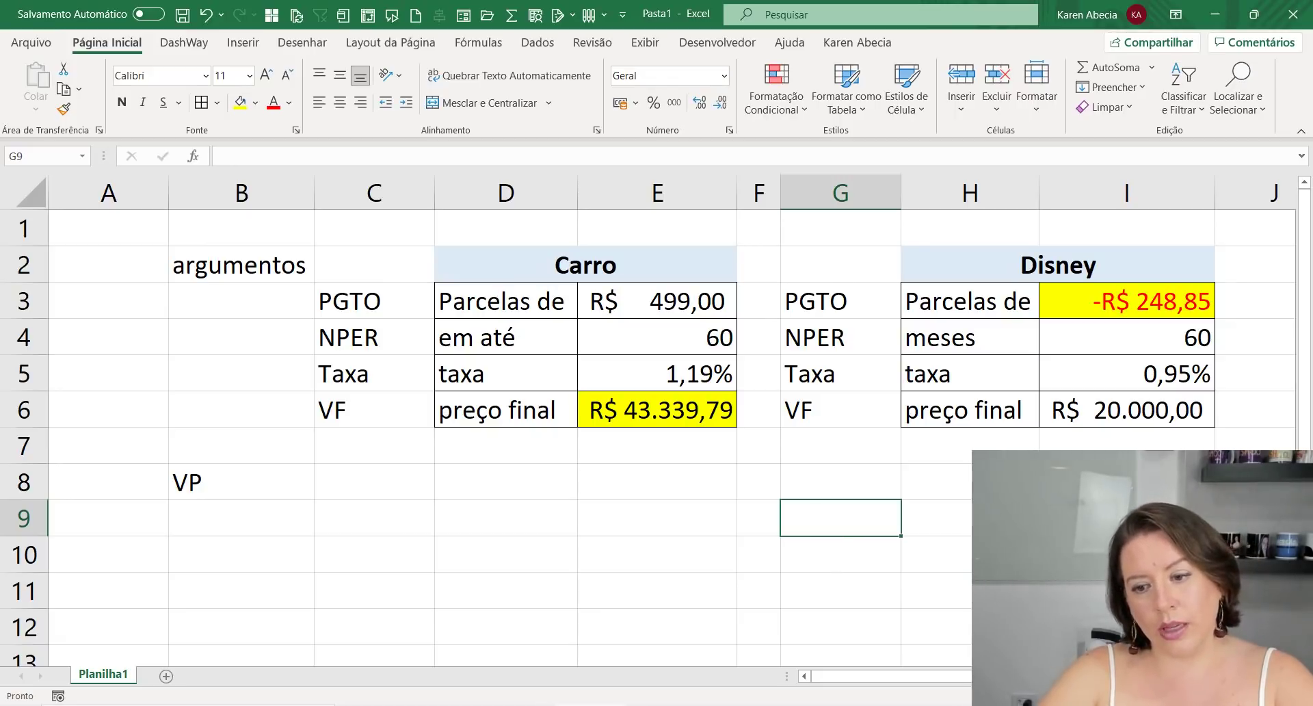
pyautogui.keyDown('ctrl'); pyautogui.scroll(-1, 657, 410); pyautogui.keyUp('ctrl')
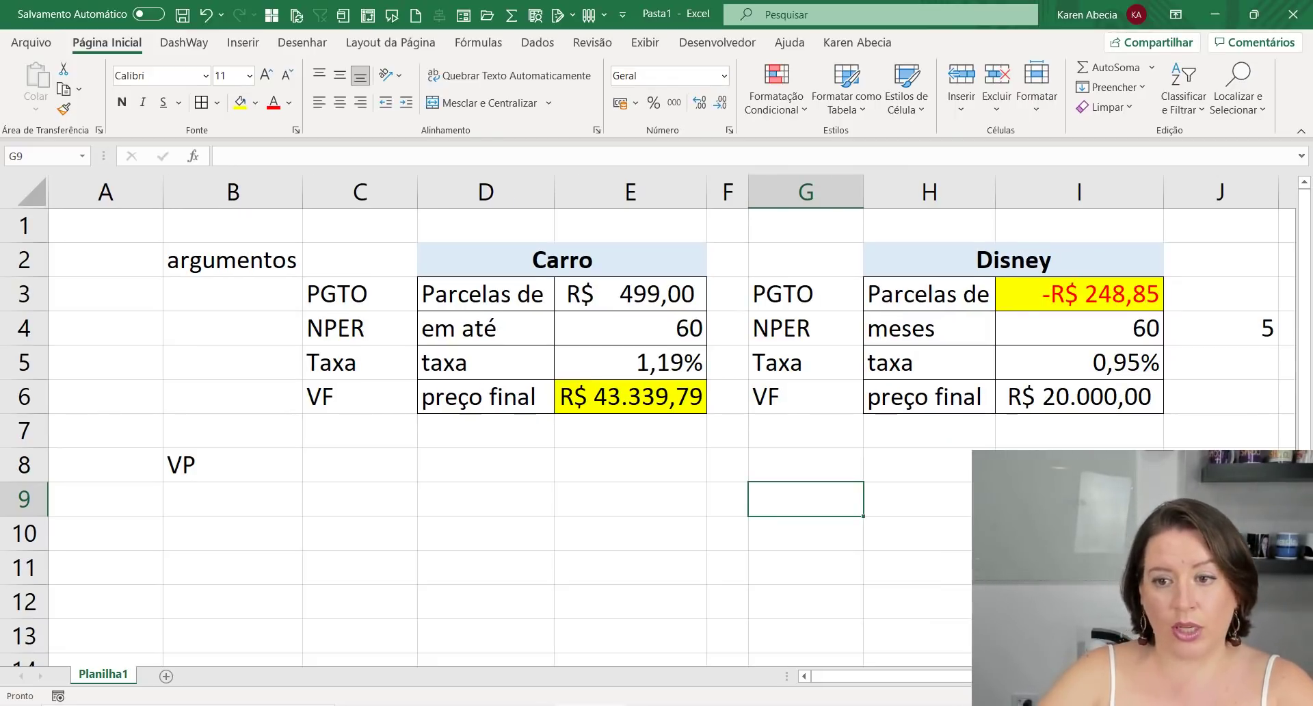
pyautogui.click(917, 464)
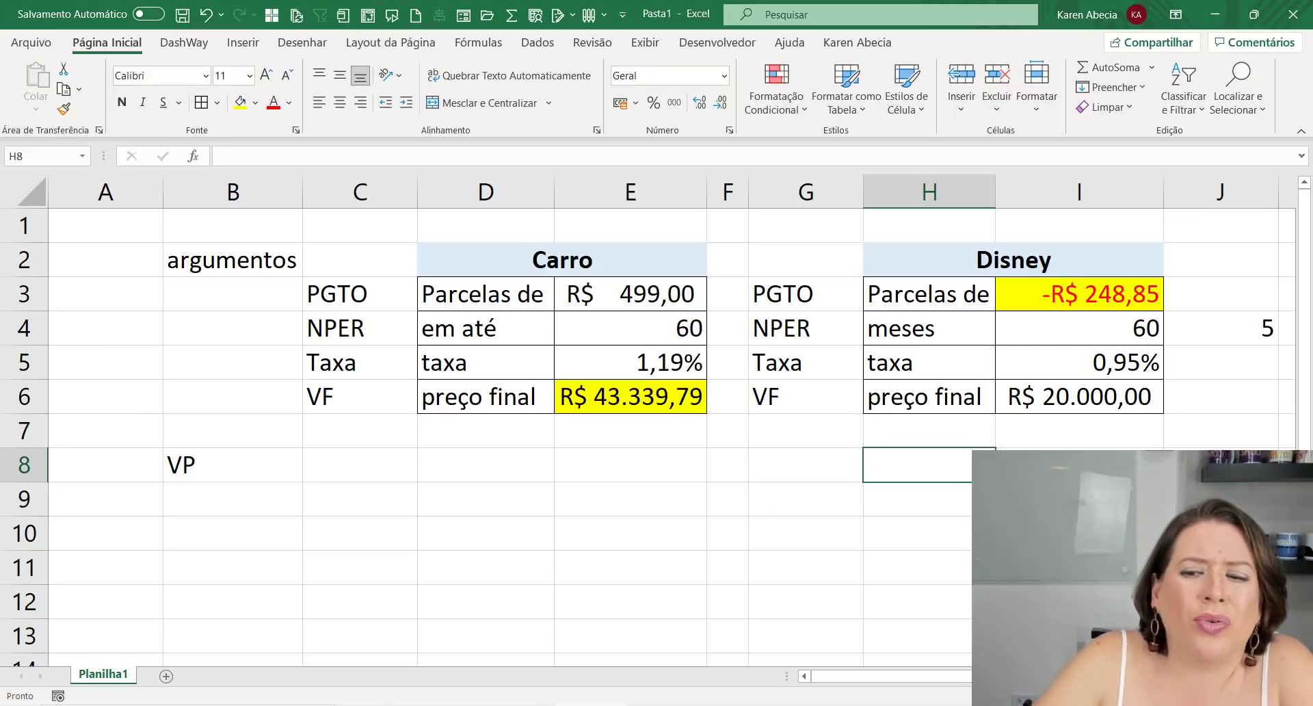
pyautogui.press('Right')
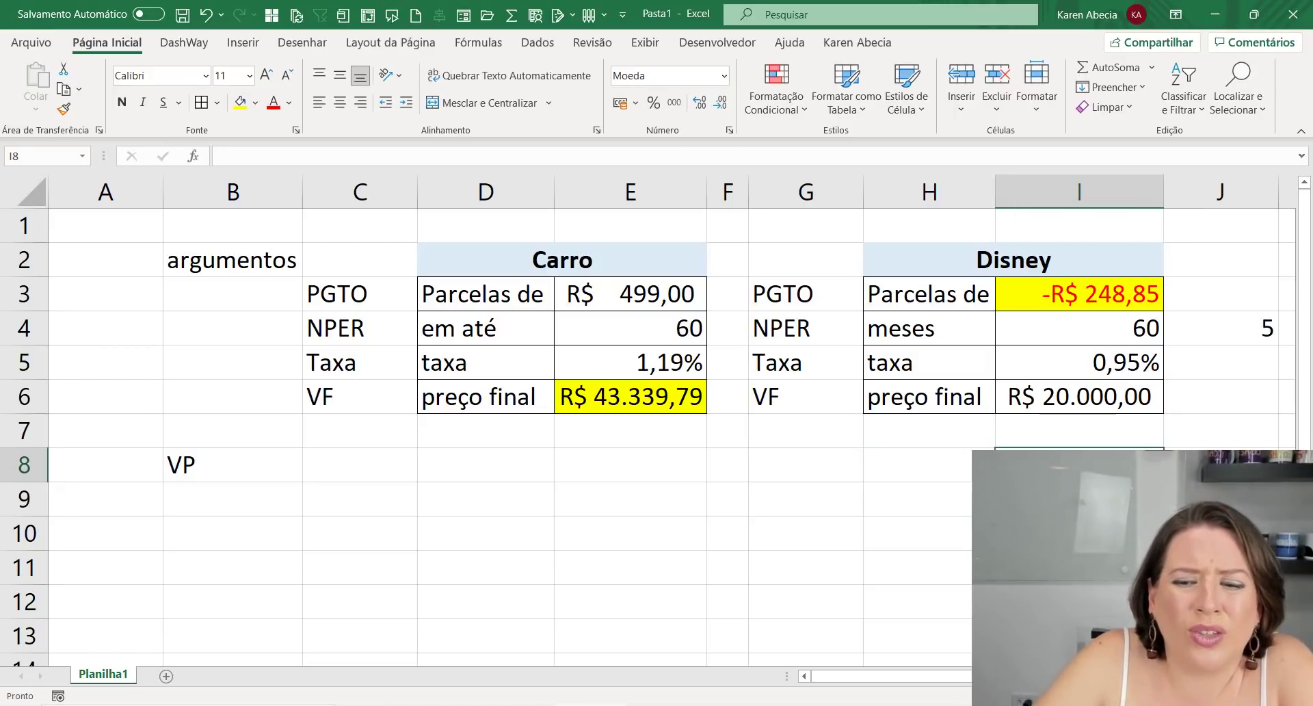
pyautogui.press('Down')
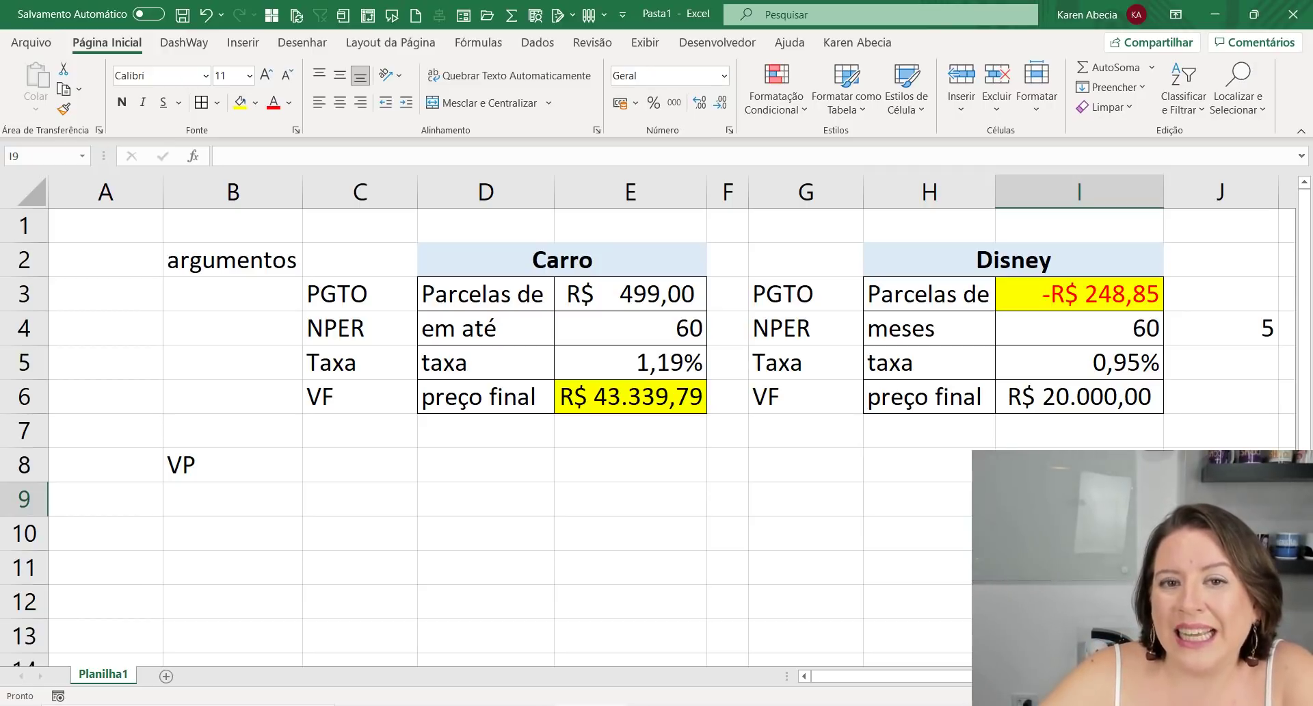
# Copy the Disney table H2:I6 to D8 and retitle it 'Casa'
pyautogui.moveTo(896, 252); pyautogui.dragTo(993, 392)
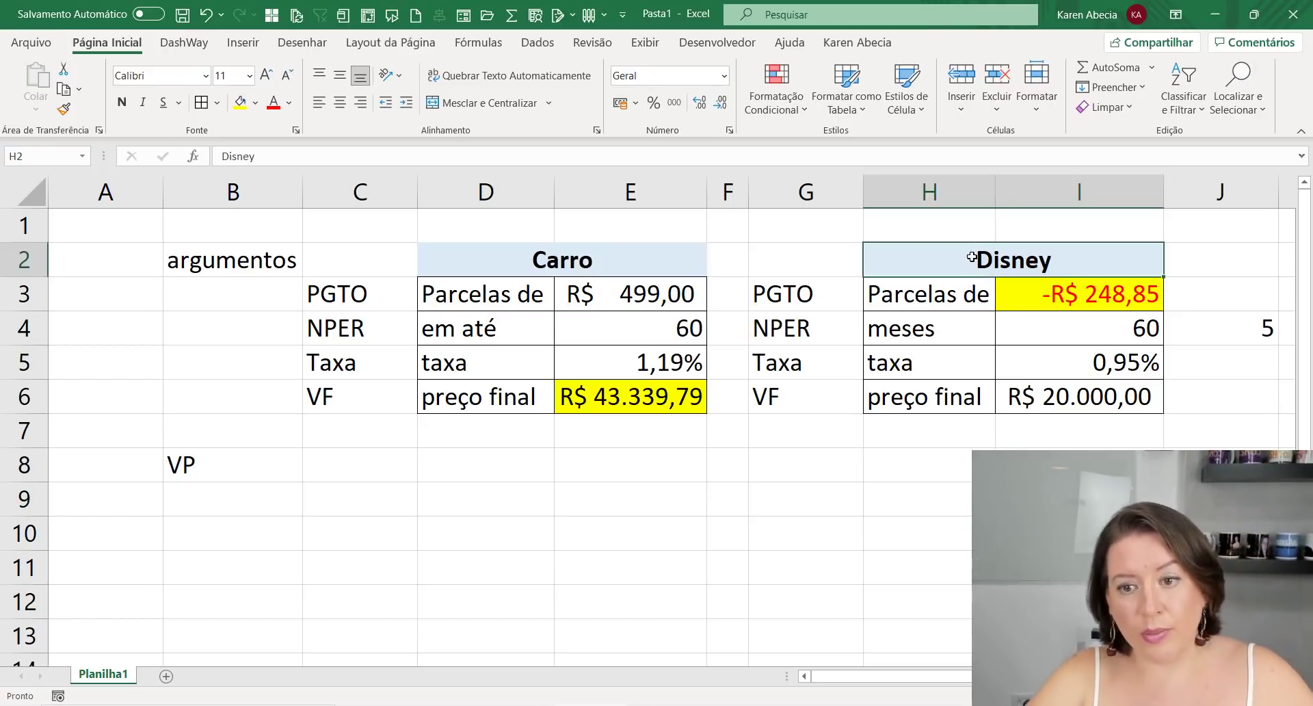
pyautogui.hotkey('ctrl', 'c')
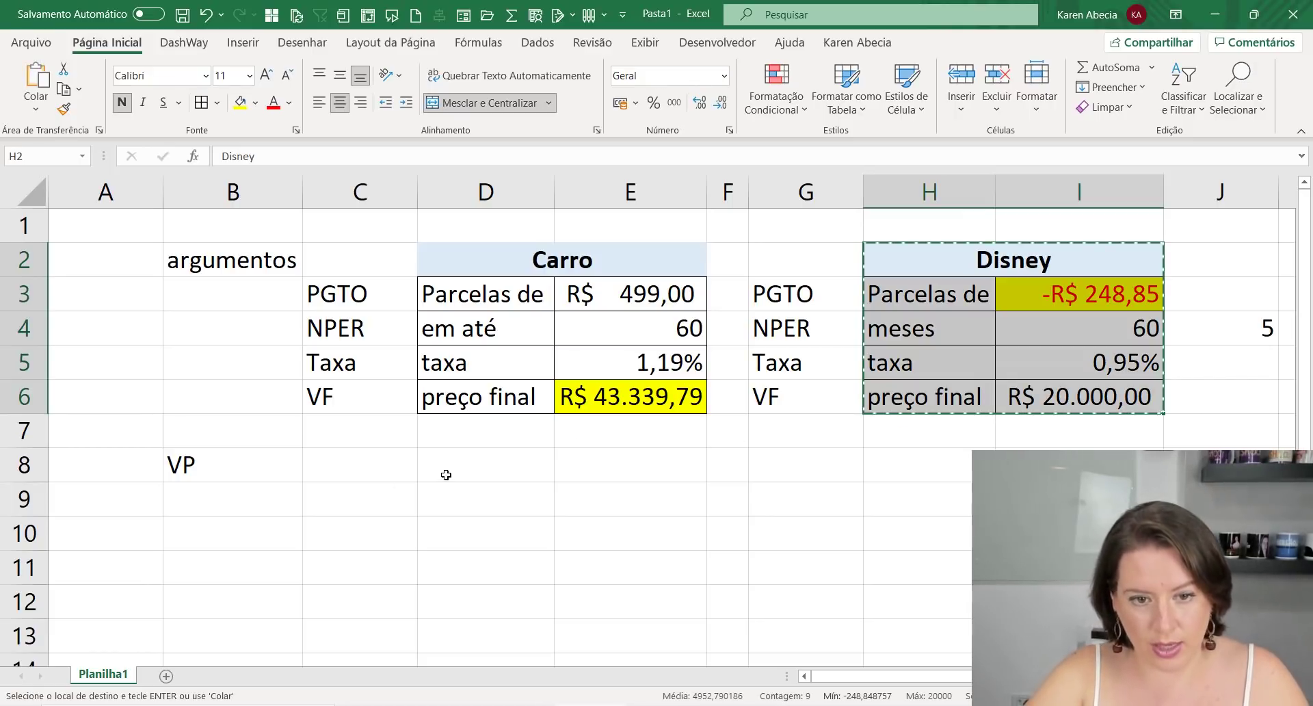
pyautogui.click(471, 468)
pyautogui.hotkey('ctrl', 'v')
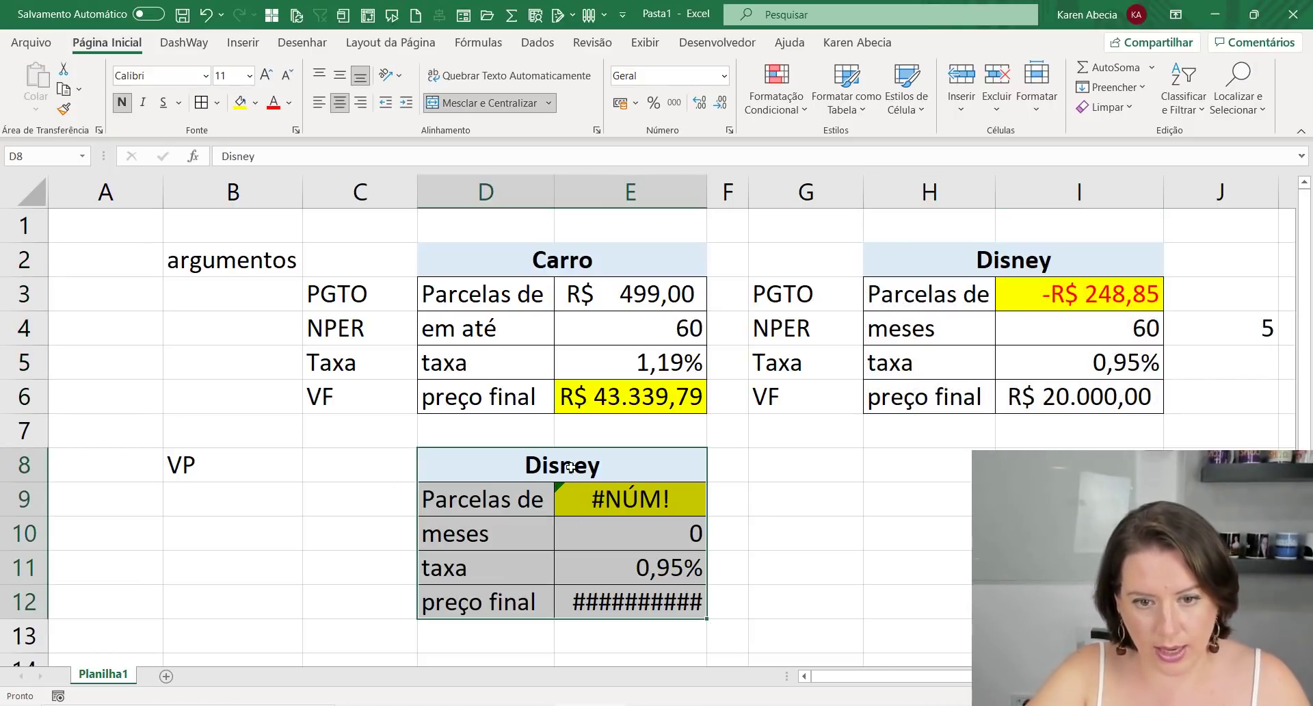
pyautogui.press('Return')
pyautogui.write('Casa')
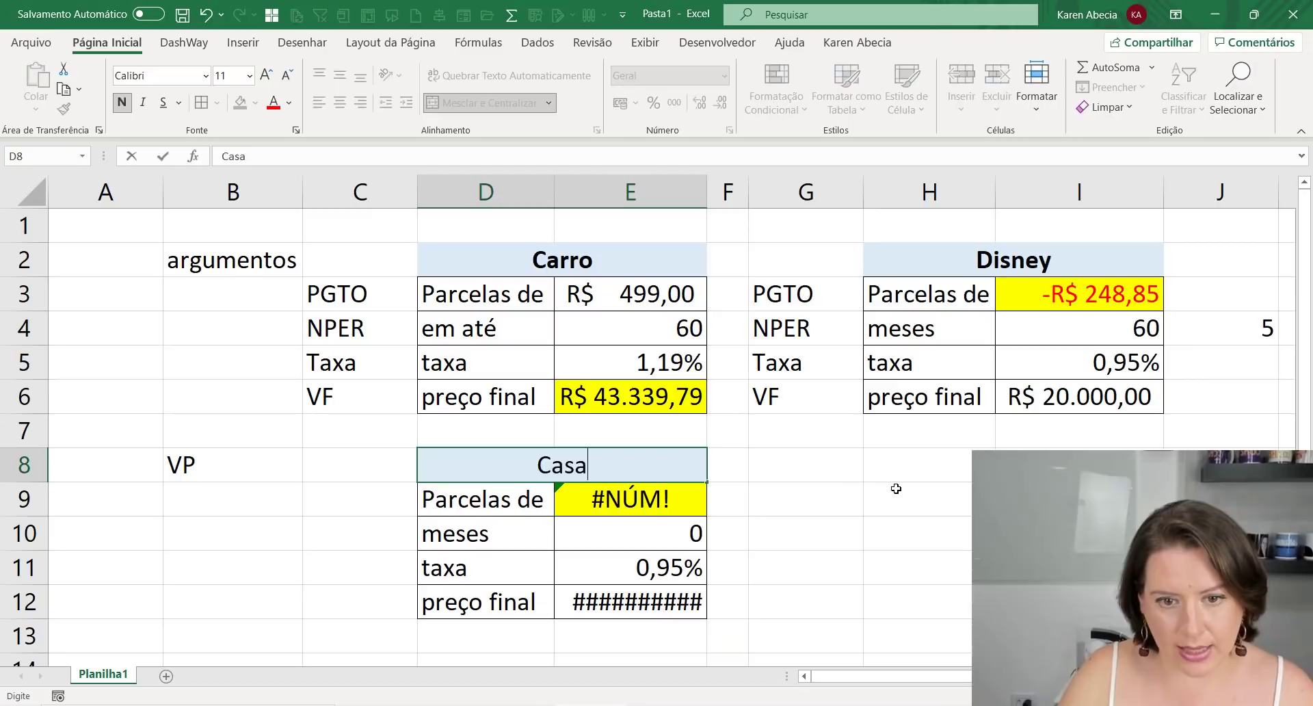
pyautogui.press('Return')
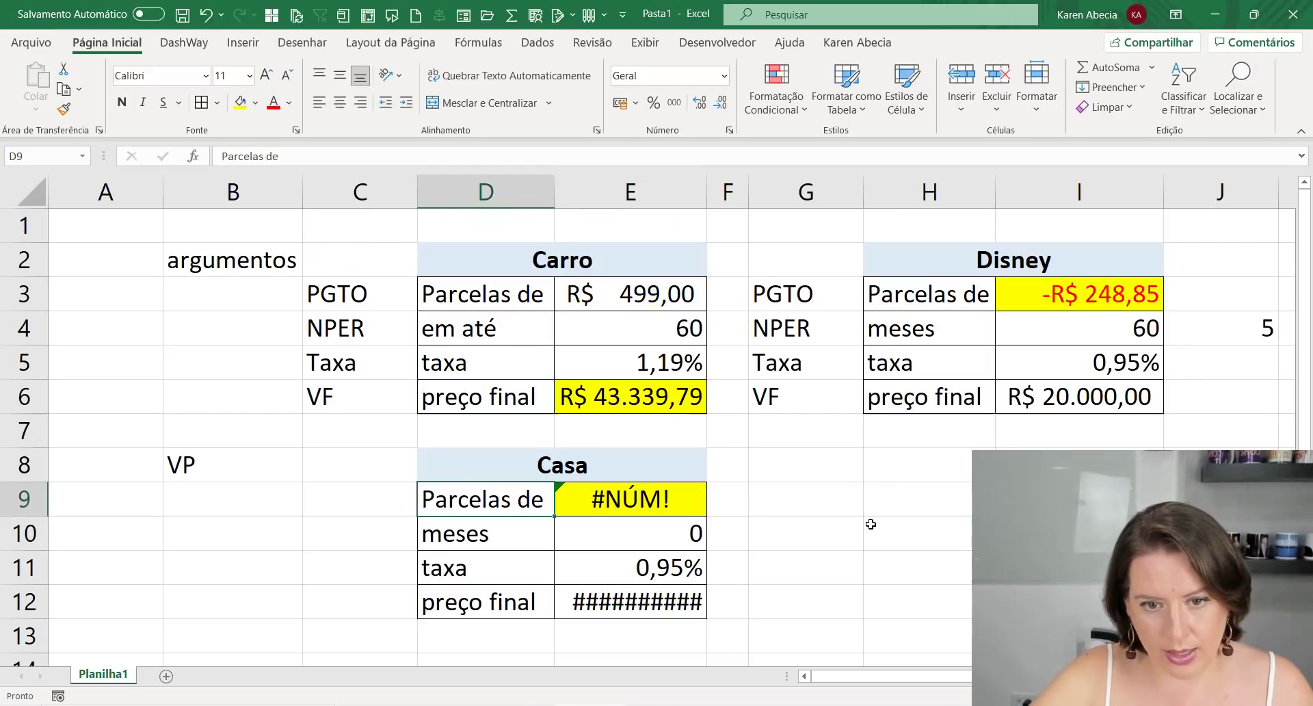
# Clear the copied values in E9:E12 and widen column E
pyautogui.click(561, 498)
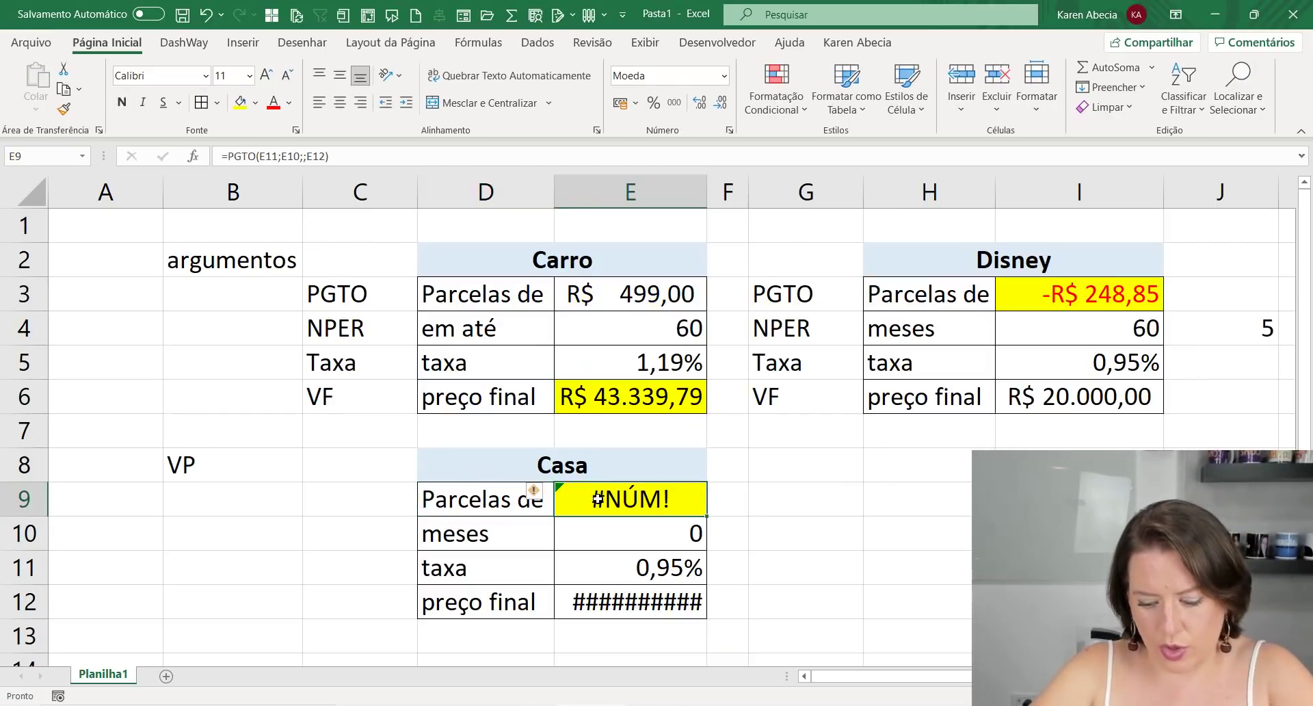
pyautogui.press('Delete')
pyautogui.click(606, 537)
pyautogui.press('Delete')
pyautogui.press('Down')
pyautogui.press('Delete')
pyautogui.press('Down')
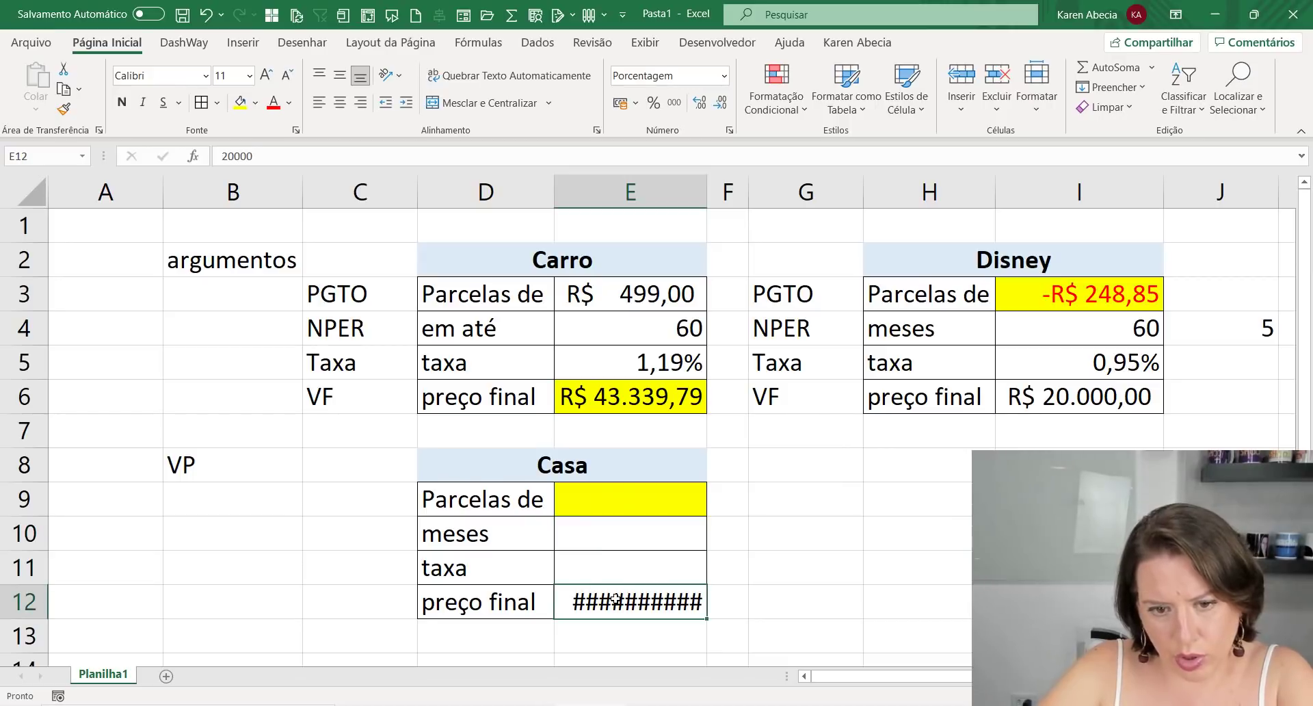
pyautogui.press('Delete')
pyautogui.moveTo(710, 191); pyautogui.dragTo(726, 191)
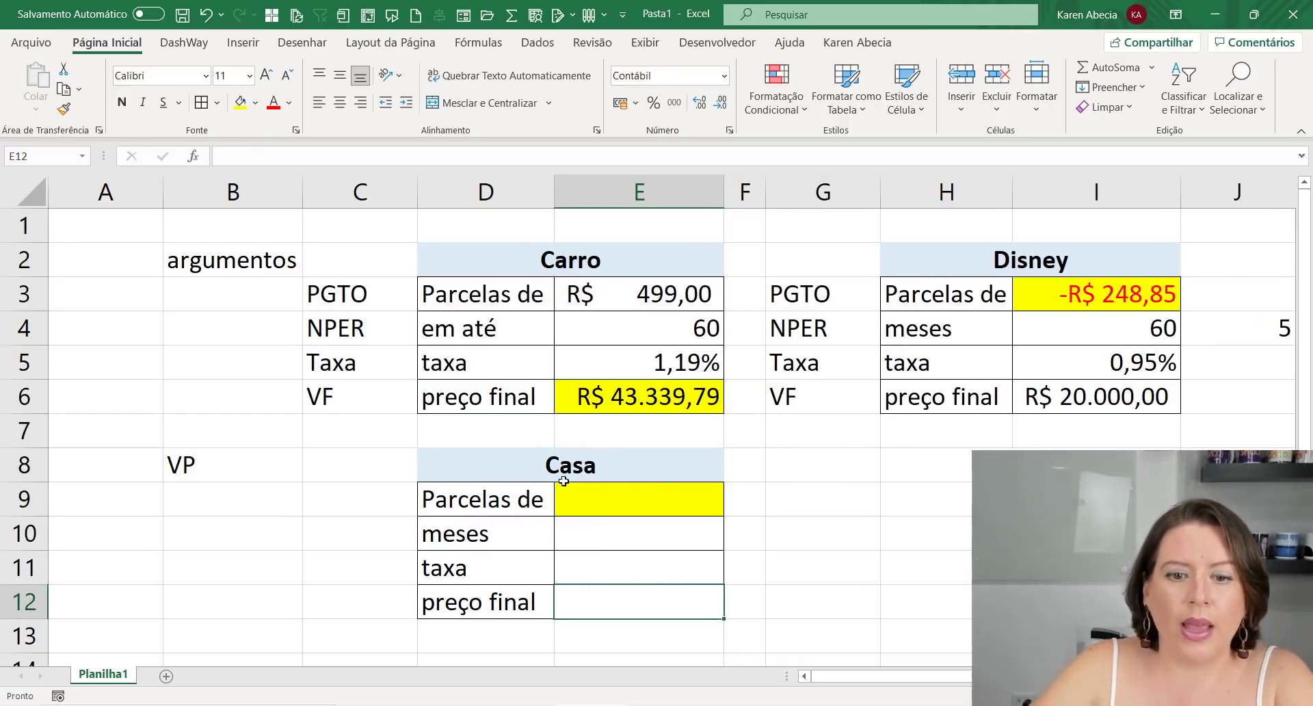
# Review the Casa table's labels and empty value cells E9 to E12
pyautogui.click(513, 475)
pyautogui.click(506, 500)
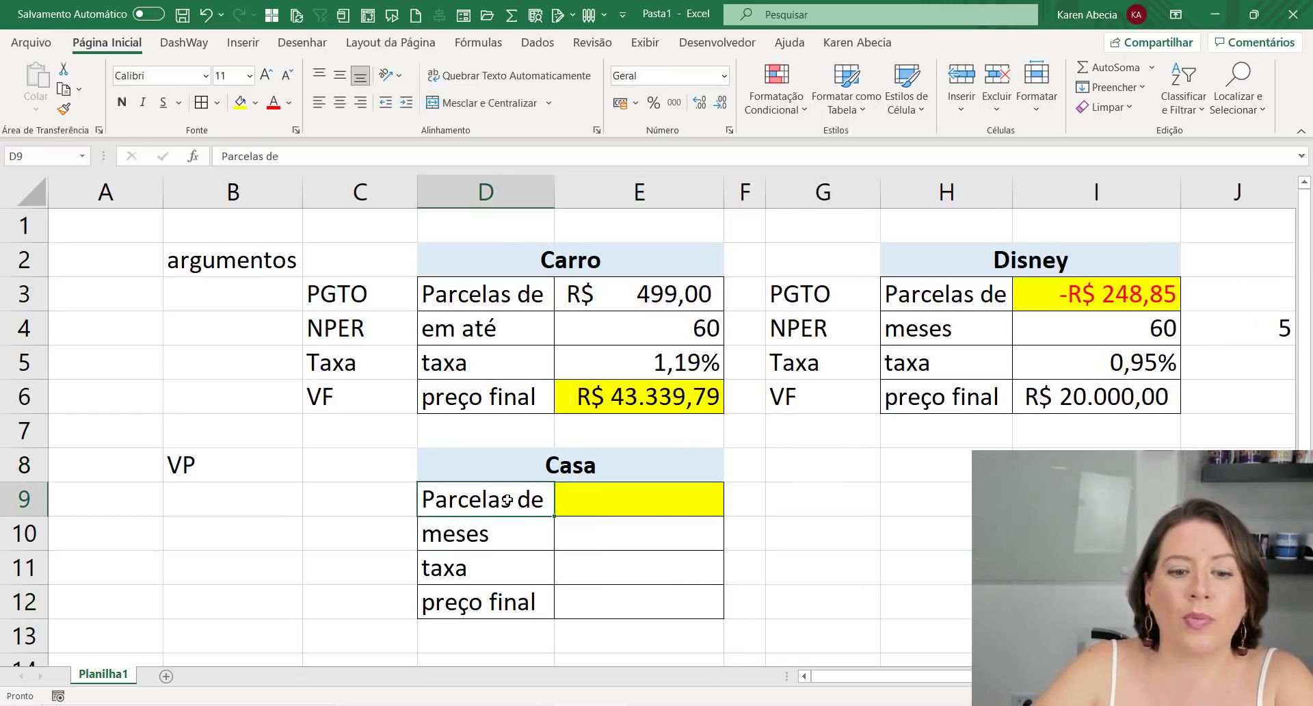
pyautogui.click(619, 507)
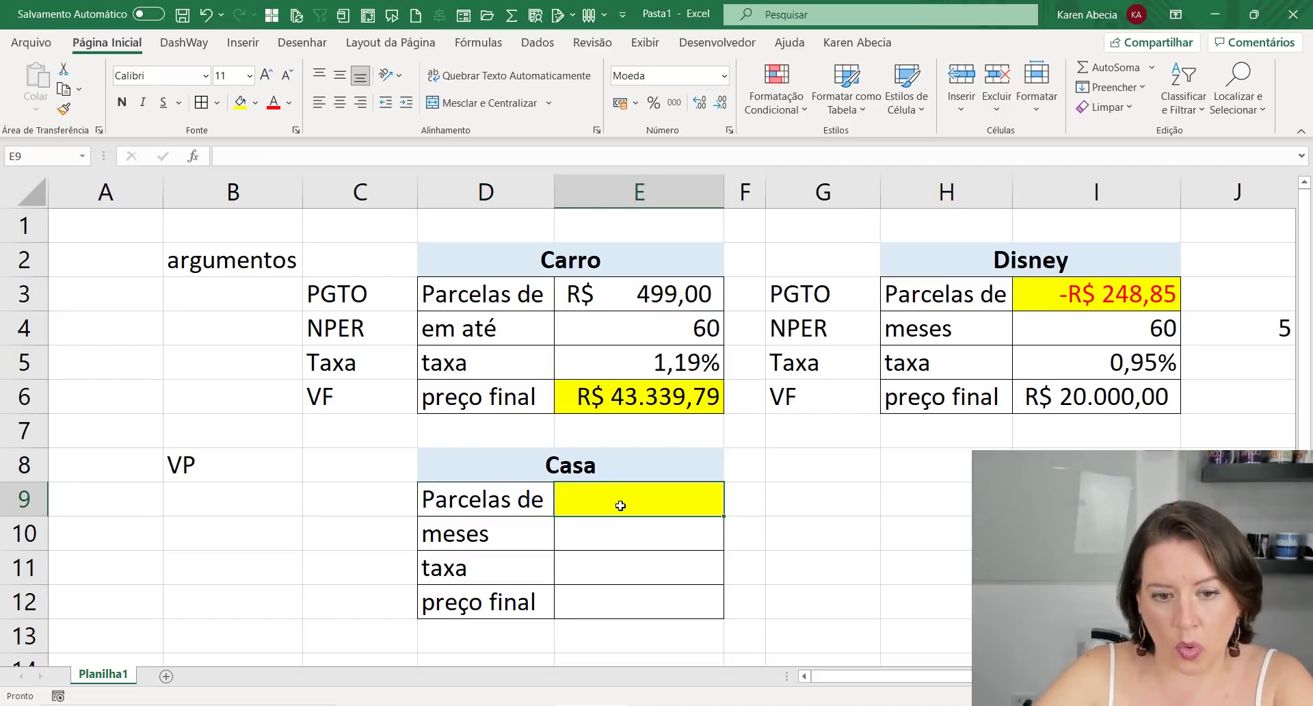
pyautogui.click(499, 536)
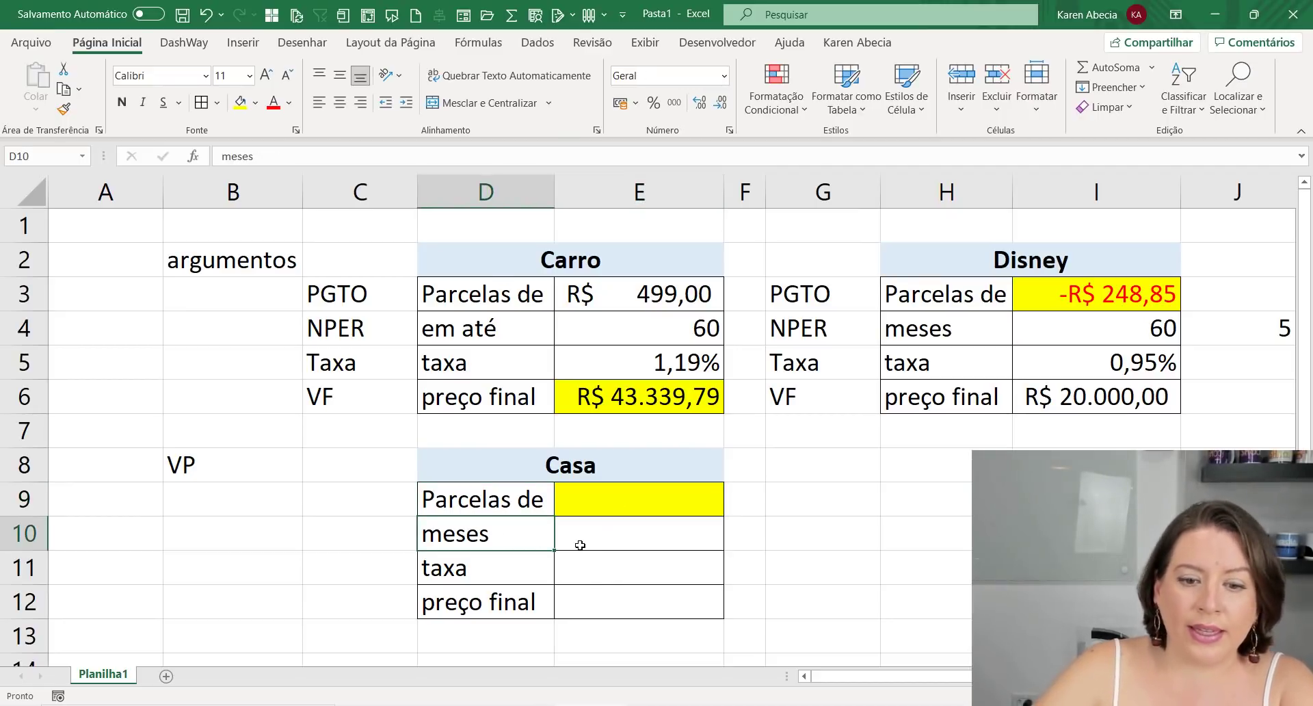
pyautogui.click(595, 539)
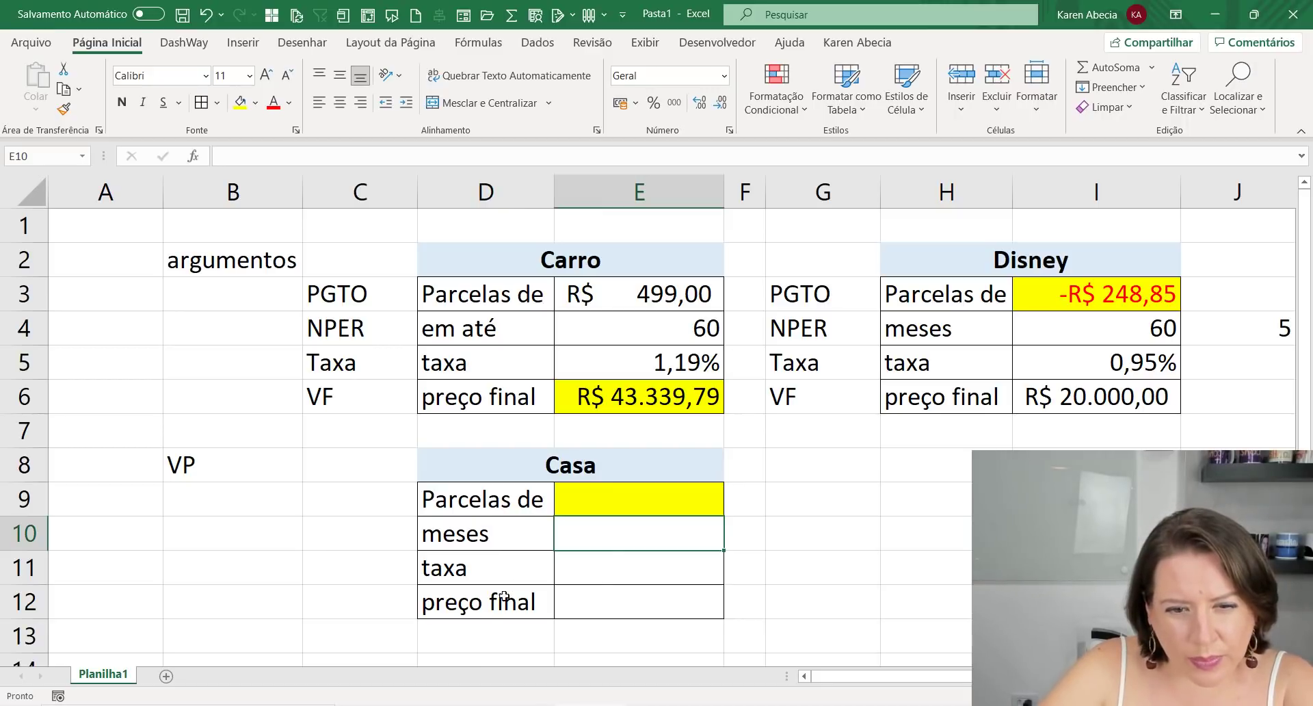
pyautogui.click(516, 571)
pyautogui.click(624, 530)
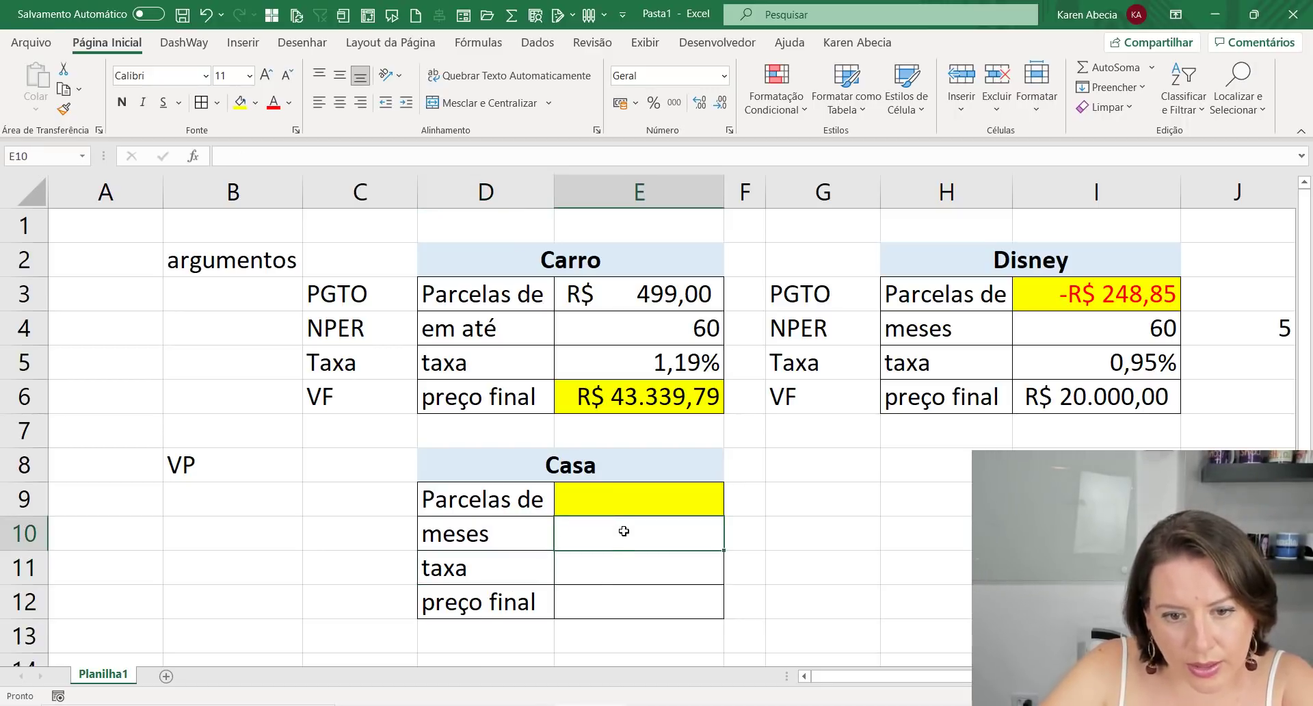
pyautogui.click(610, 562)
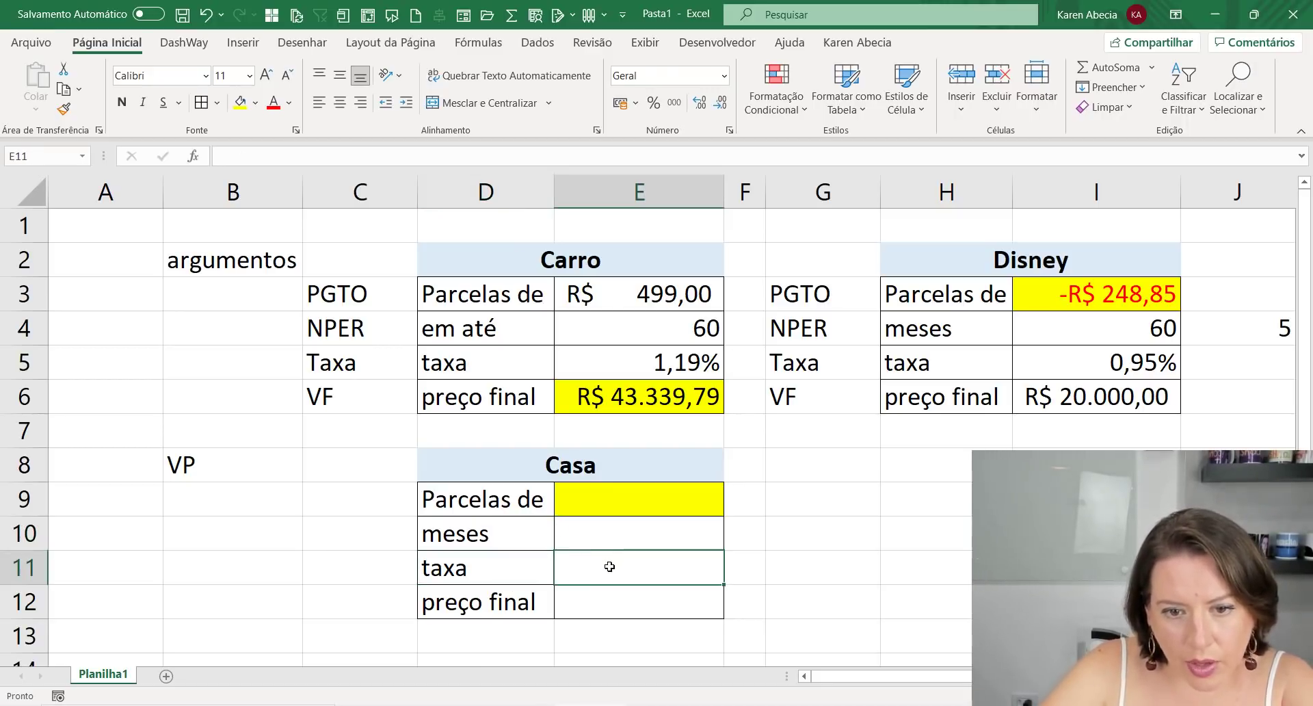
pyautogui.click(606, 608)
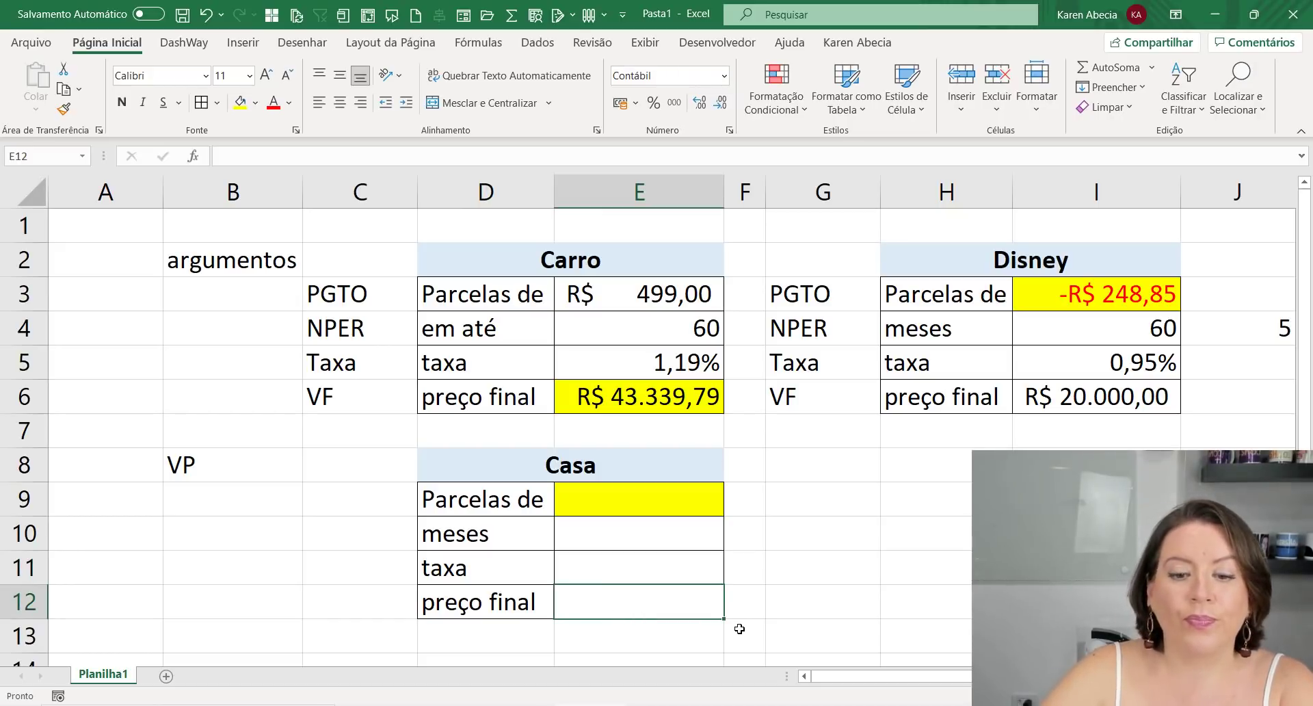
pyautogui.click(751, 602)
pyautogui.click(658, 606)
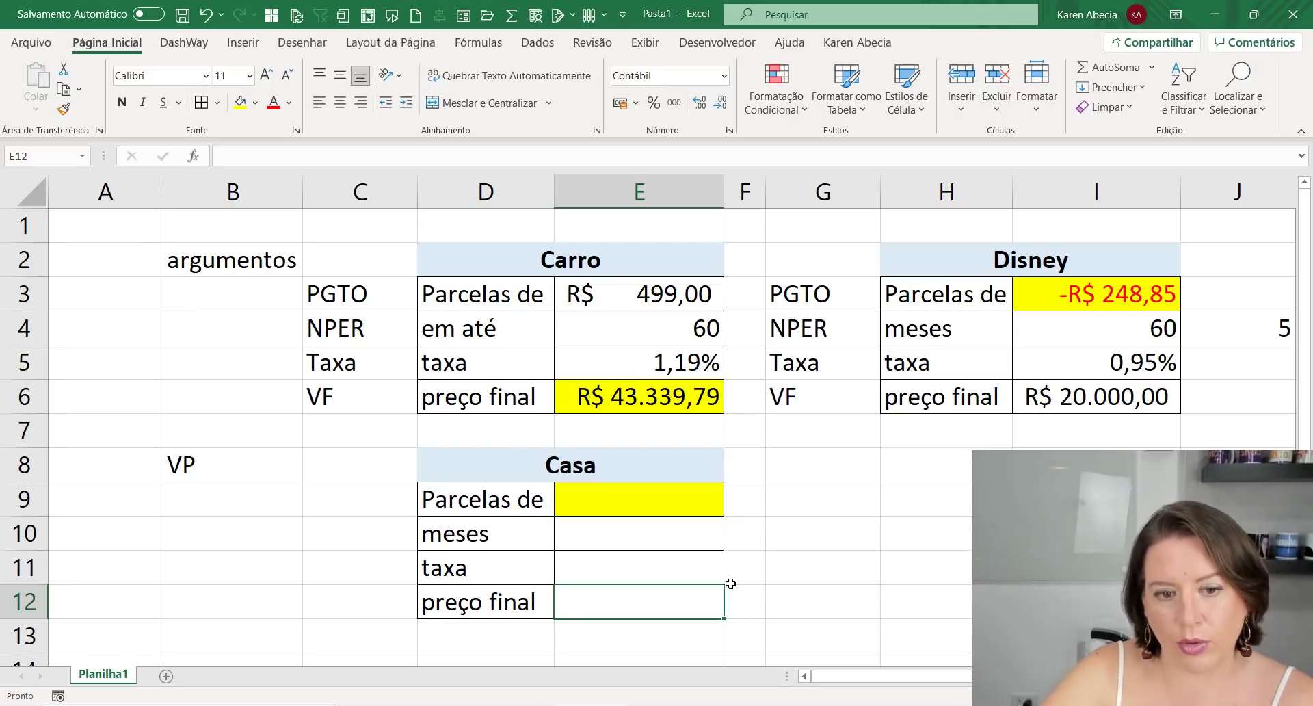
# Enter R$ 2.000,00 as the Casa installment in E9
pyautogui.click(531, 507)
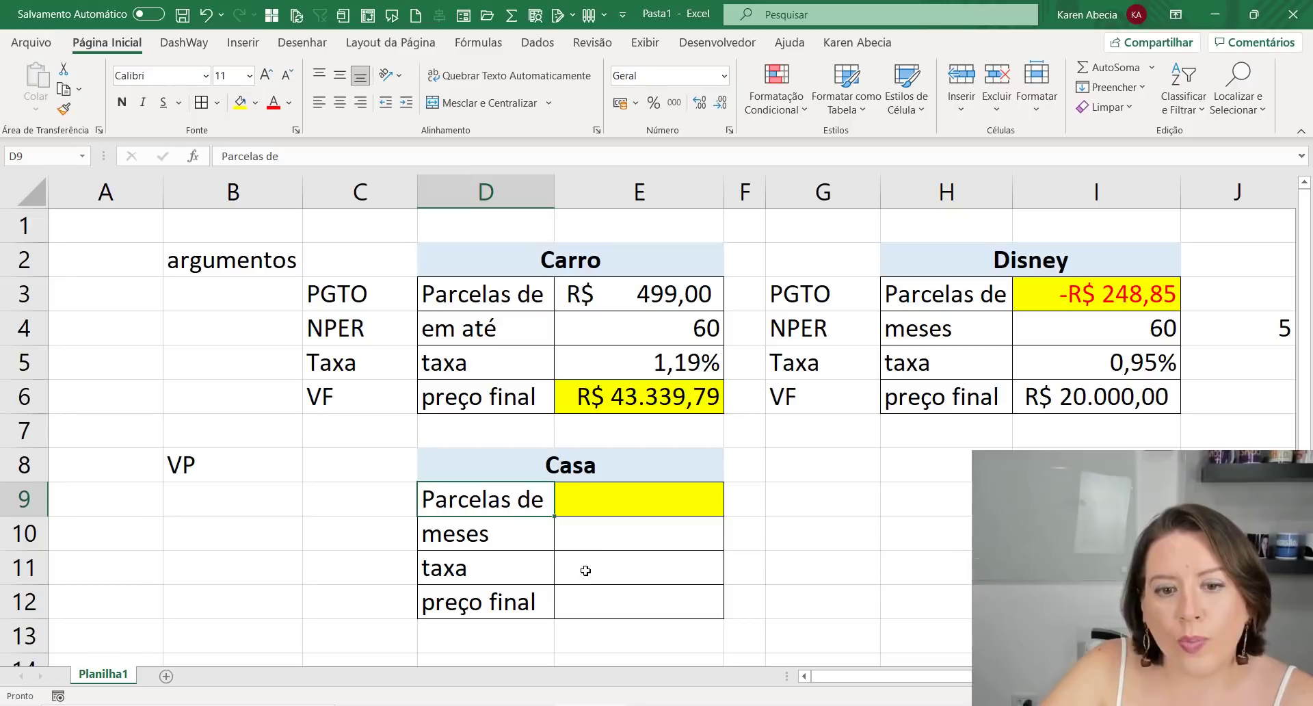
pyautogui.click(607, 521)
pyautogui.click(623, 502)
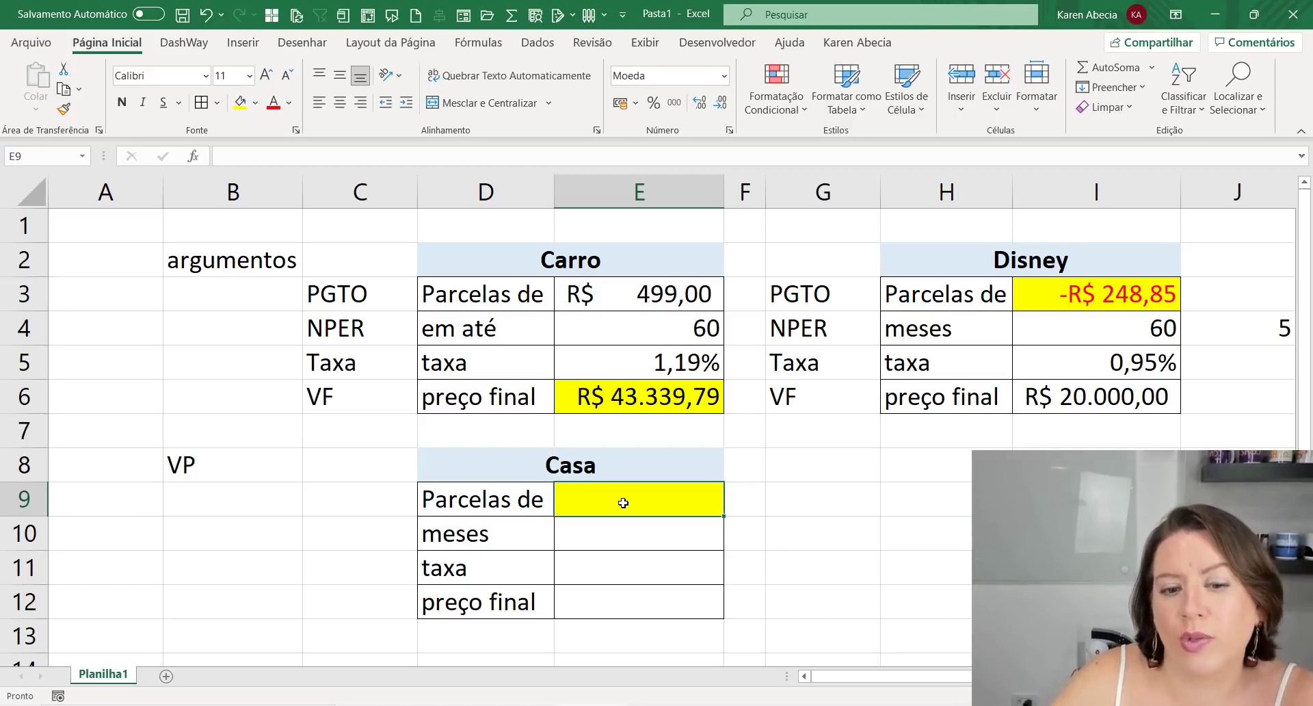
pyautogui.write('2.')
pyautogui.write('000')
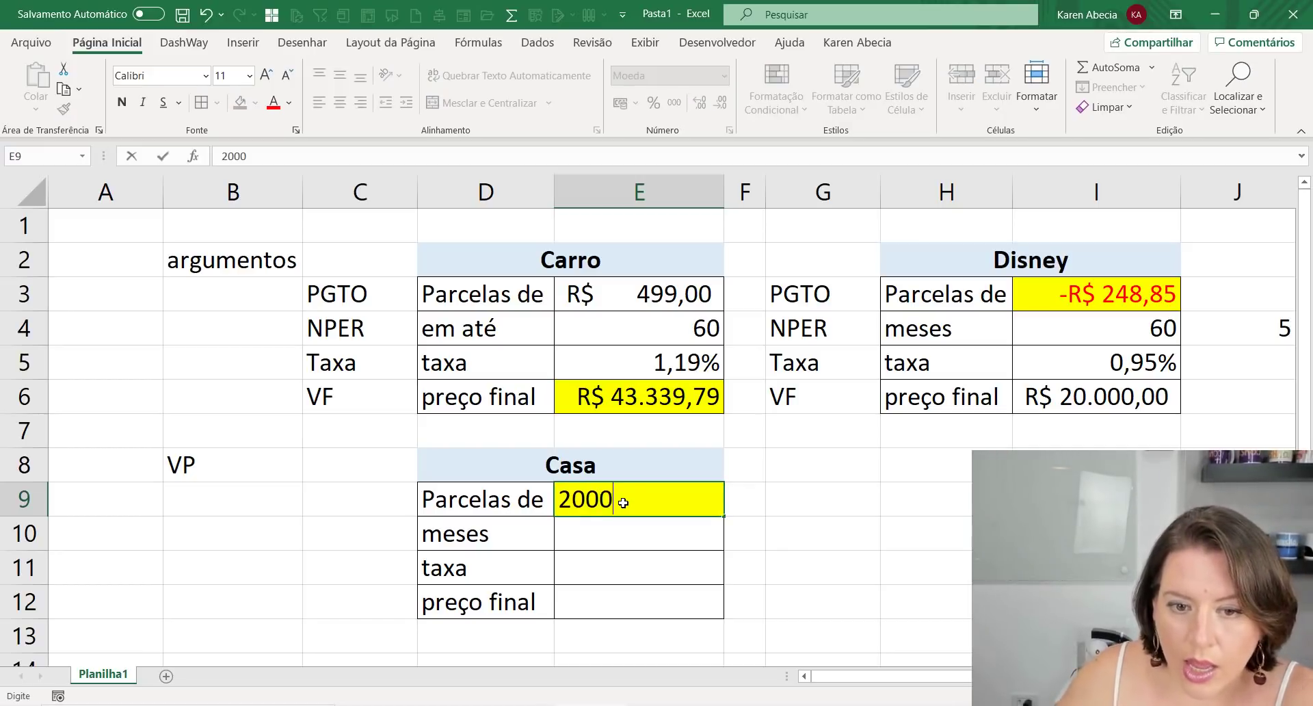
pyautogui.press('Return')
pyautogui.click(682, 494)
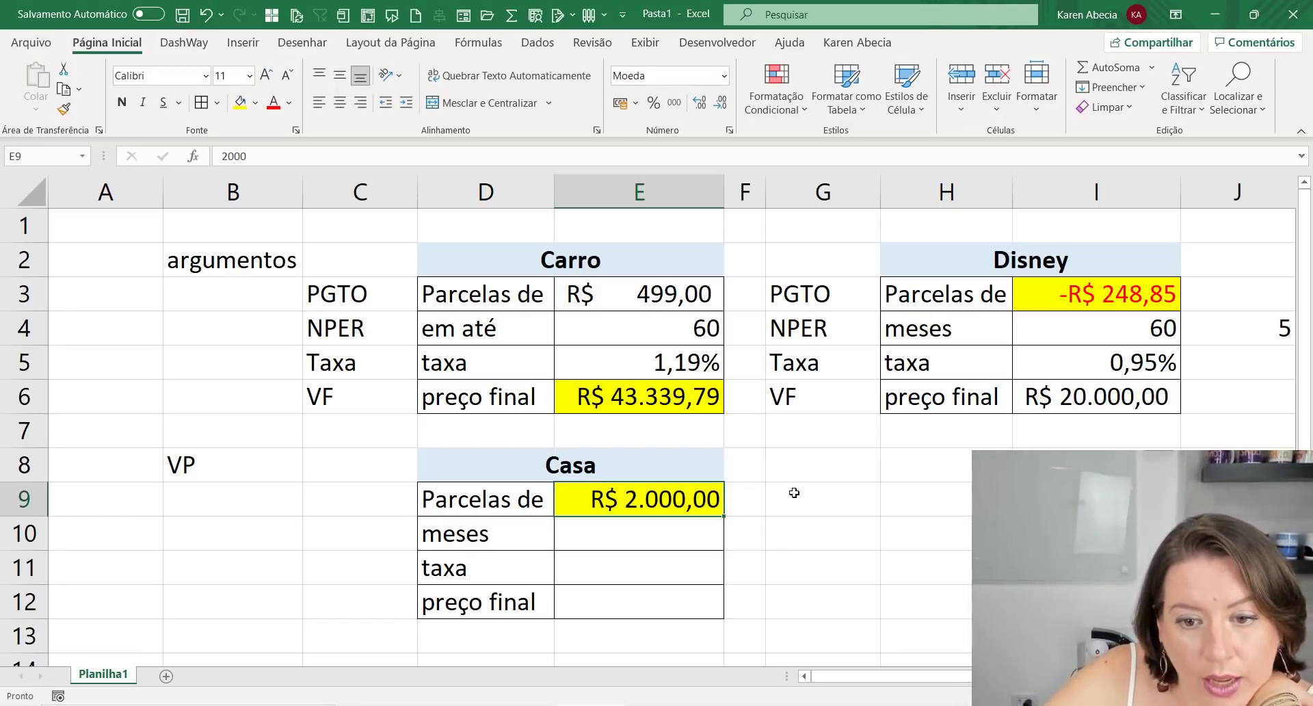
pyautogui.click(791, 493)
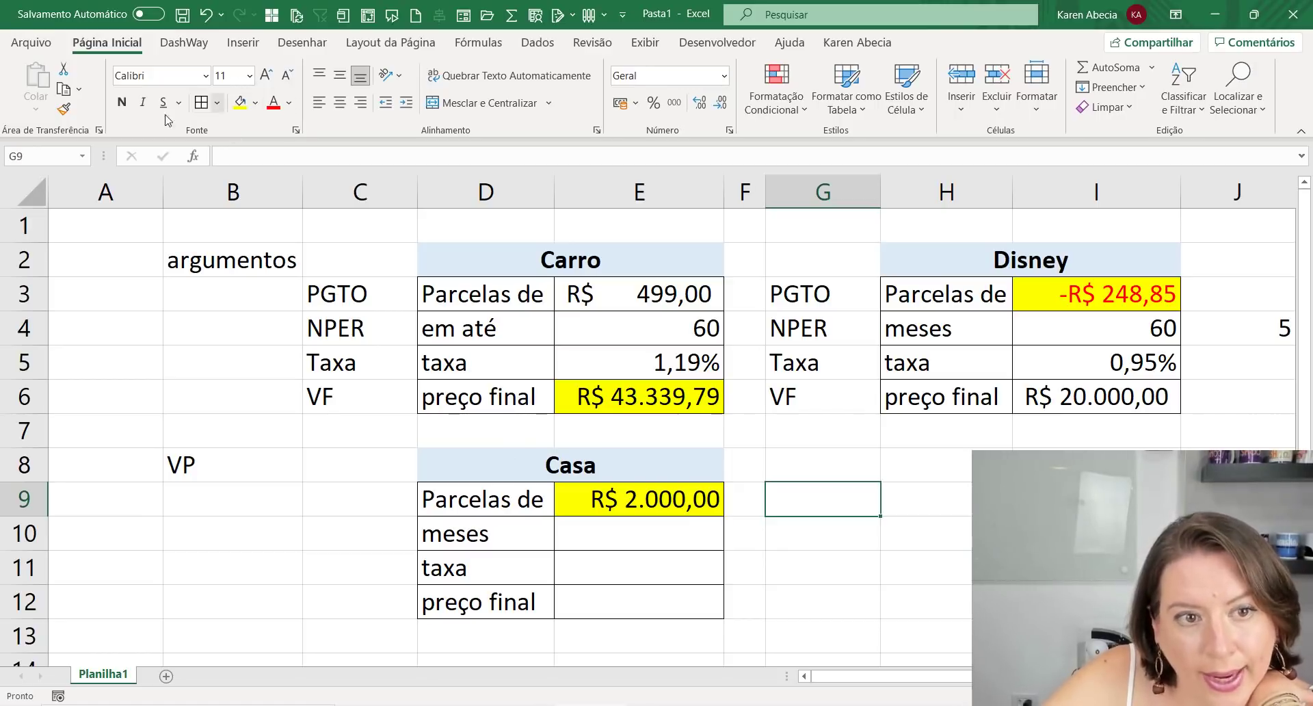
# Apply the Disney final price's currency format from I6 to E9 with Format Painter
pyautogui.click(1091, 409)
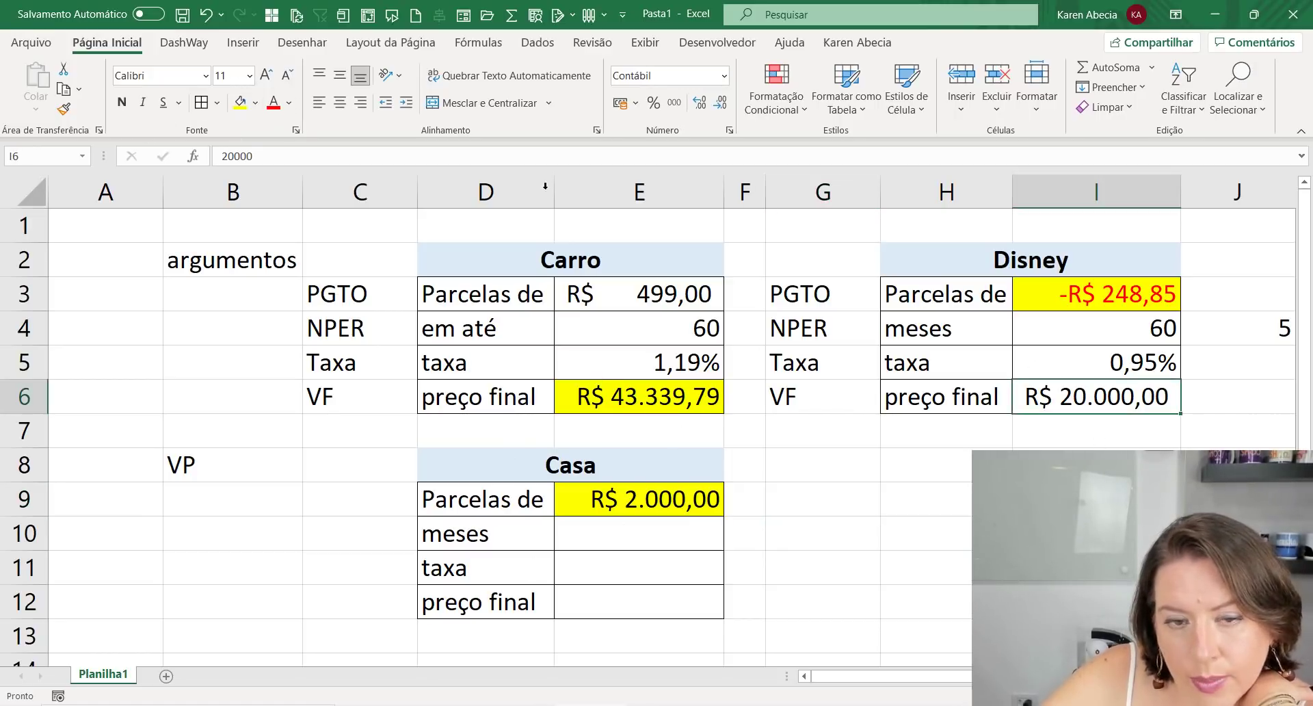
pyautogui.click(62, 110)
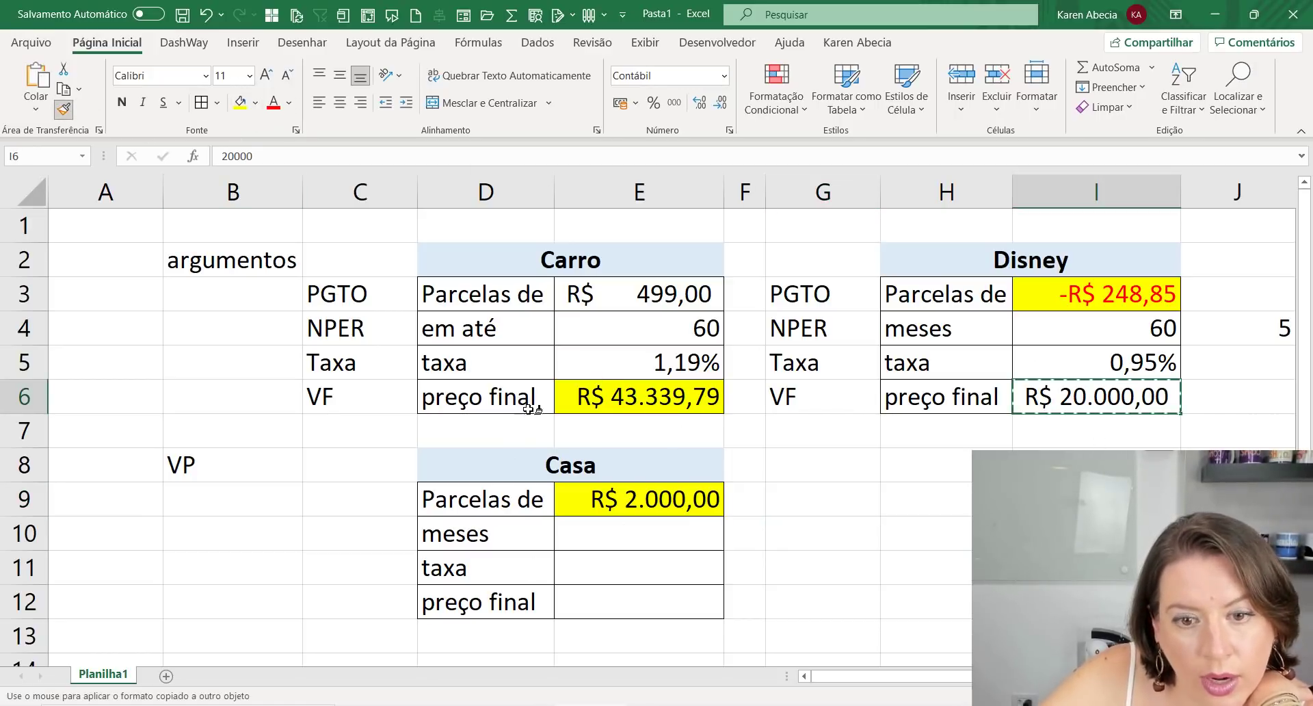
pyautogui.click(607, 487)
pyautogui.click(515, 542)
pyautogui.click(667, 541)
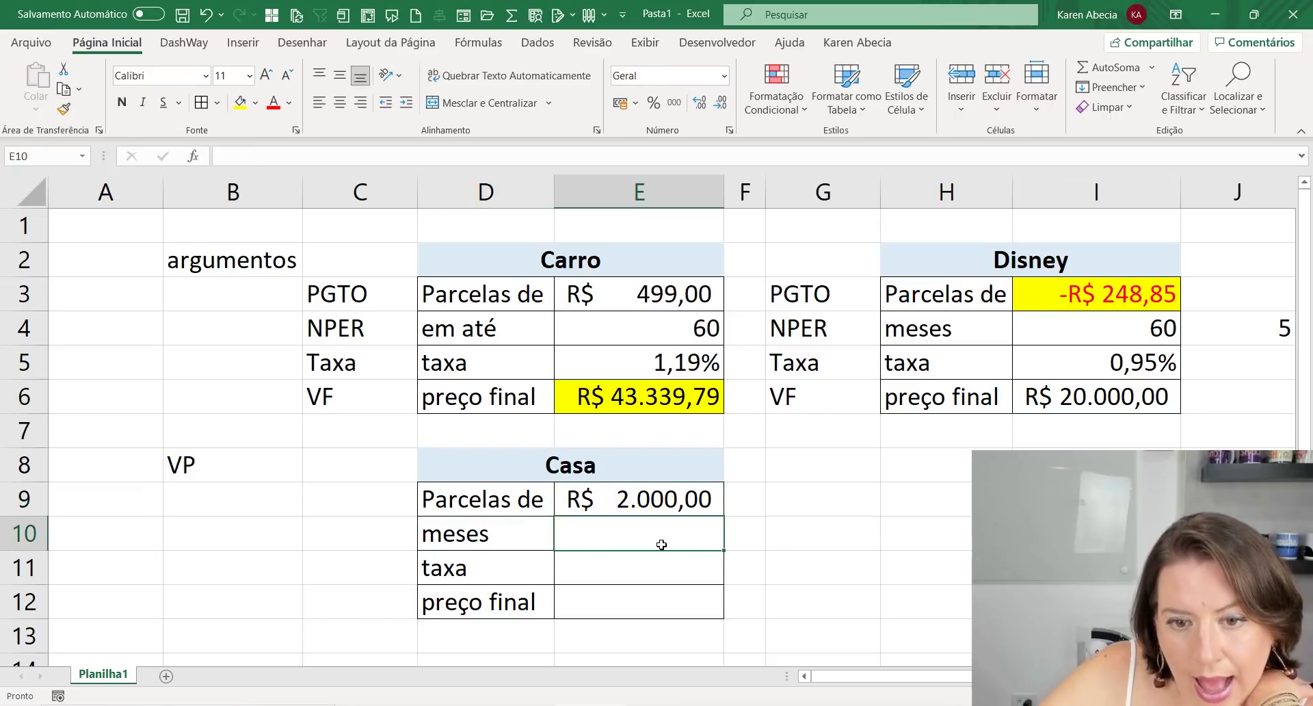
pyautogui.click(750, 544)
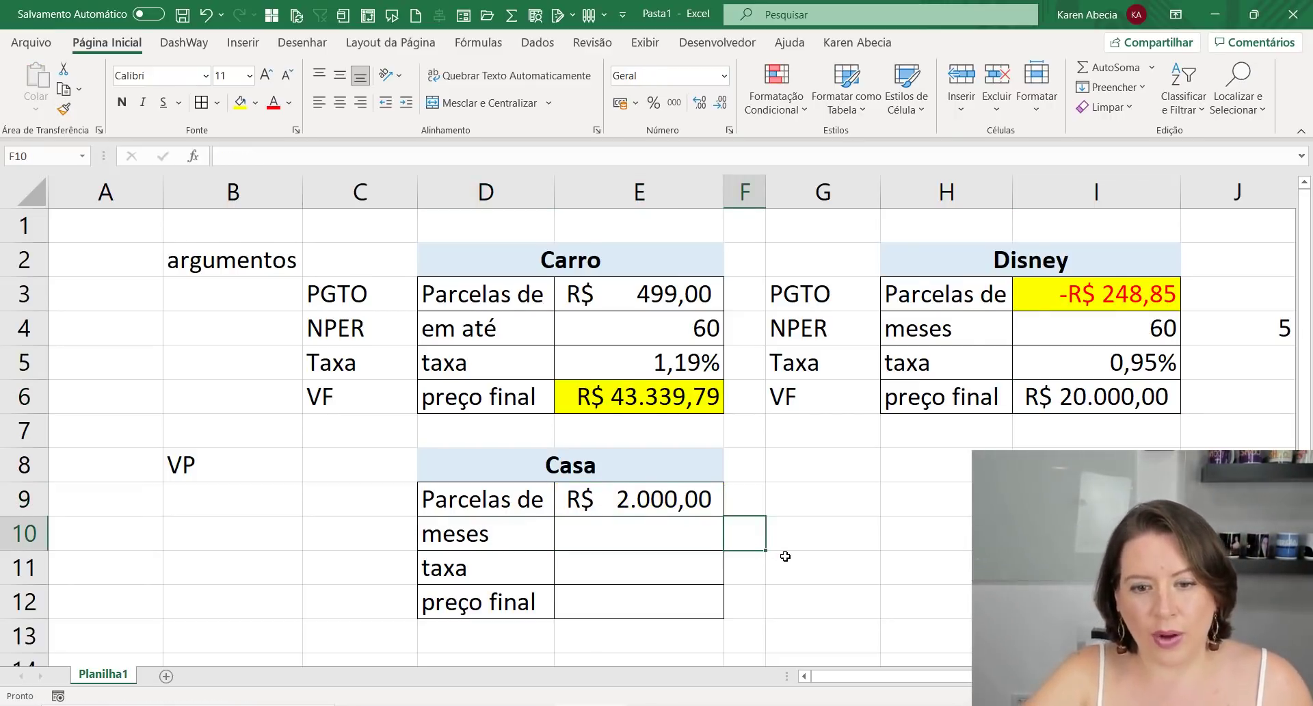
# Enter 15 years in F10 beside the Casa table
pyautogui.keyDown('ctrl'); pyautogui.scroll(2, 785, 551); pyautogui.keyUp('ctrl')
pyautogui.scroll(-1, 789, 561)
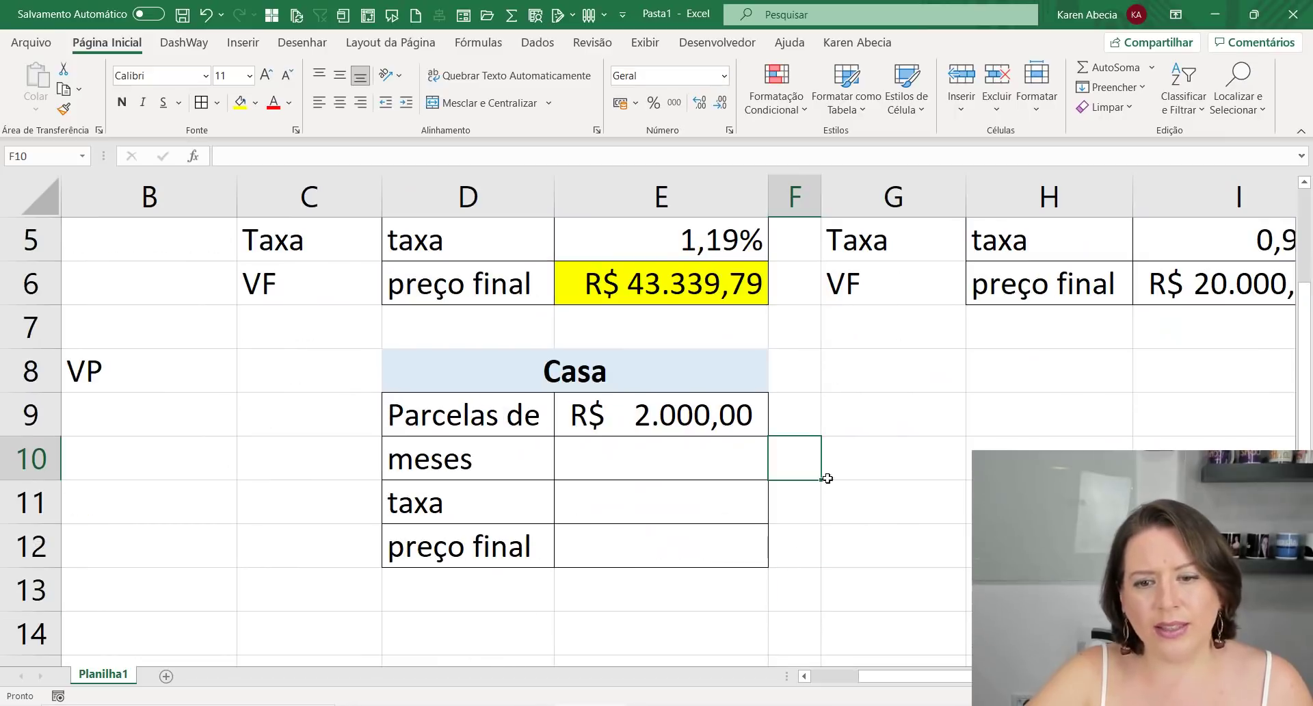
pyautogui.click(855, 465)
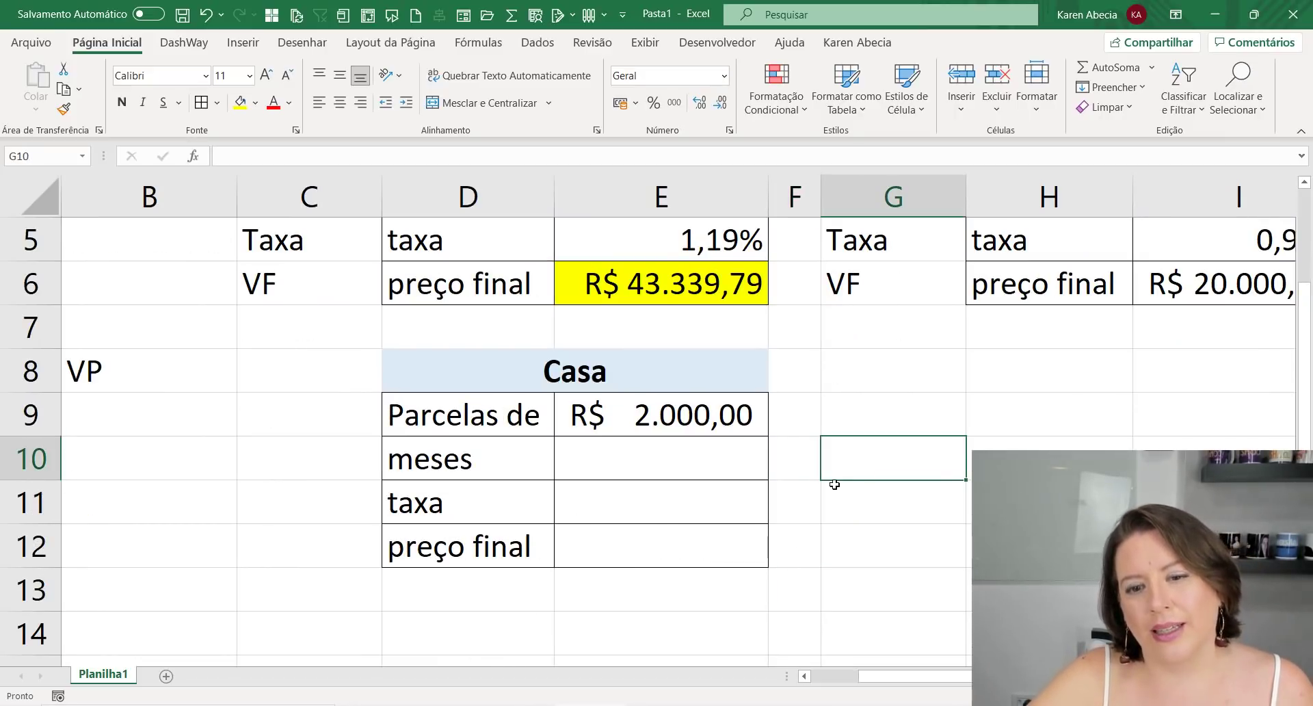
pyautogui.click(802, 483)
pyautogui.click(795, 472)
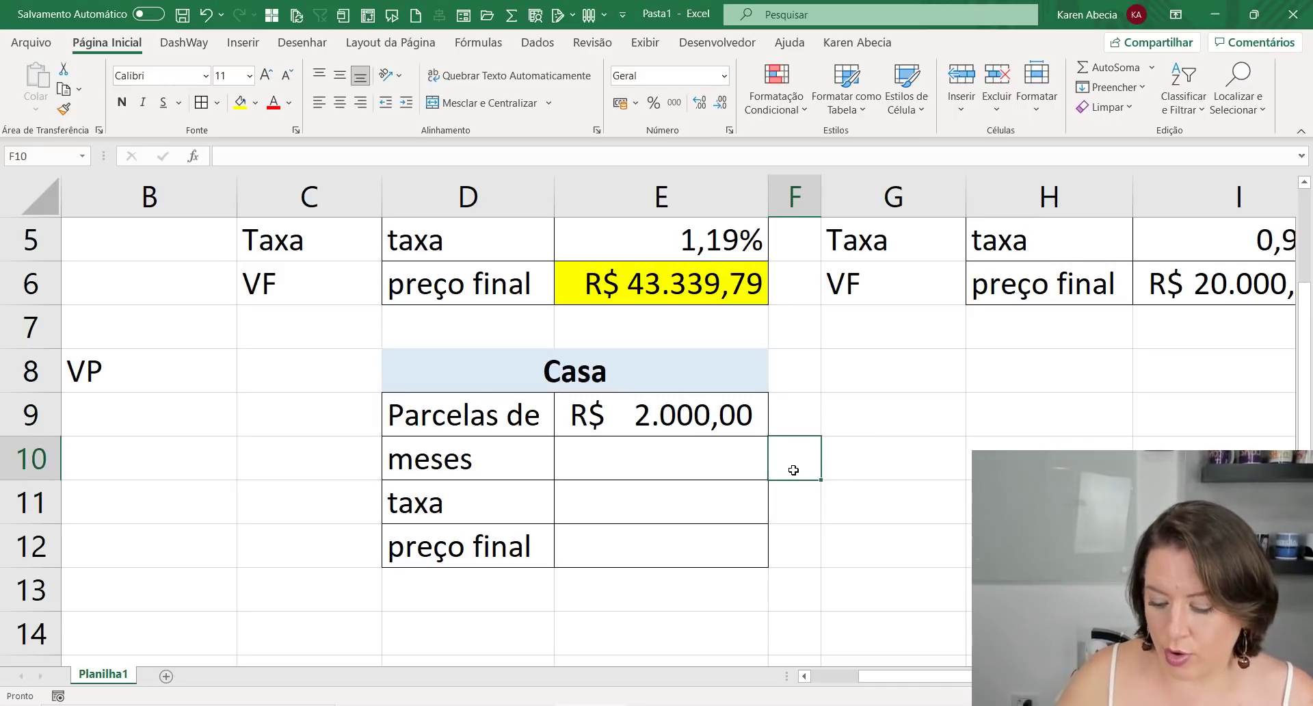
pyautogui.write('15')
pyautogui.press('Return')
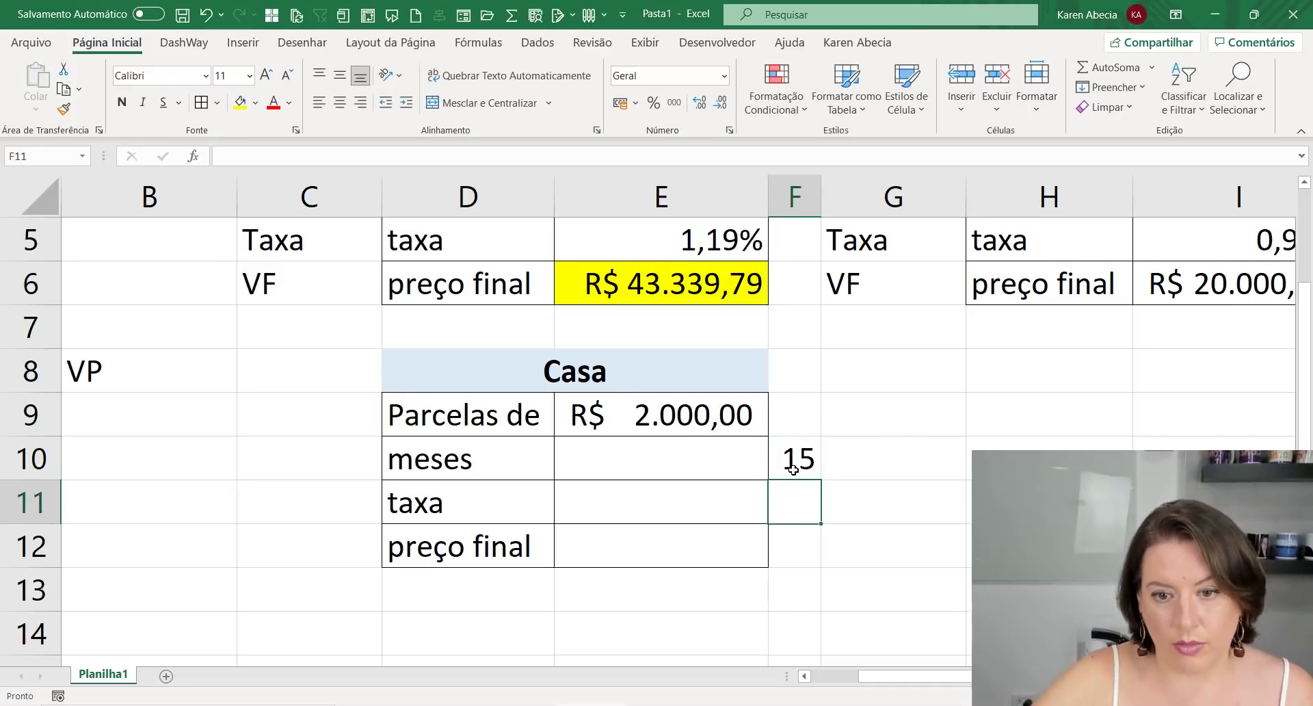
# Enter =F10*12 in E10 so the Casa months show 180
pyautogui.press('Up')
pyautogui.click(723, 470)
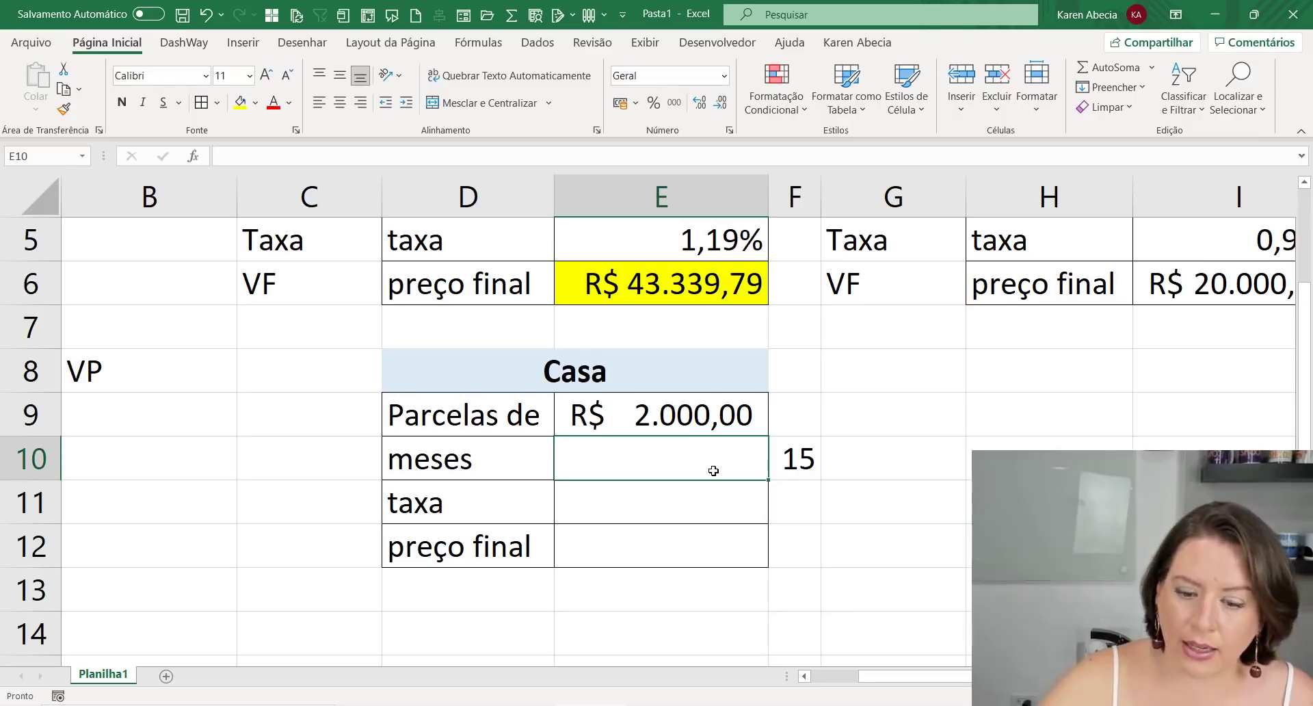
pyautogui.write('=')
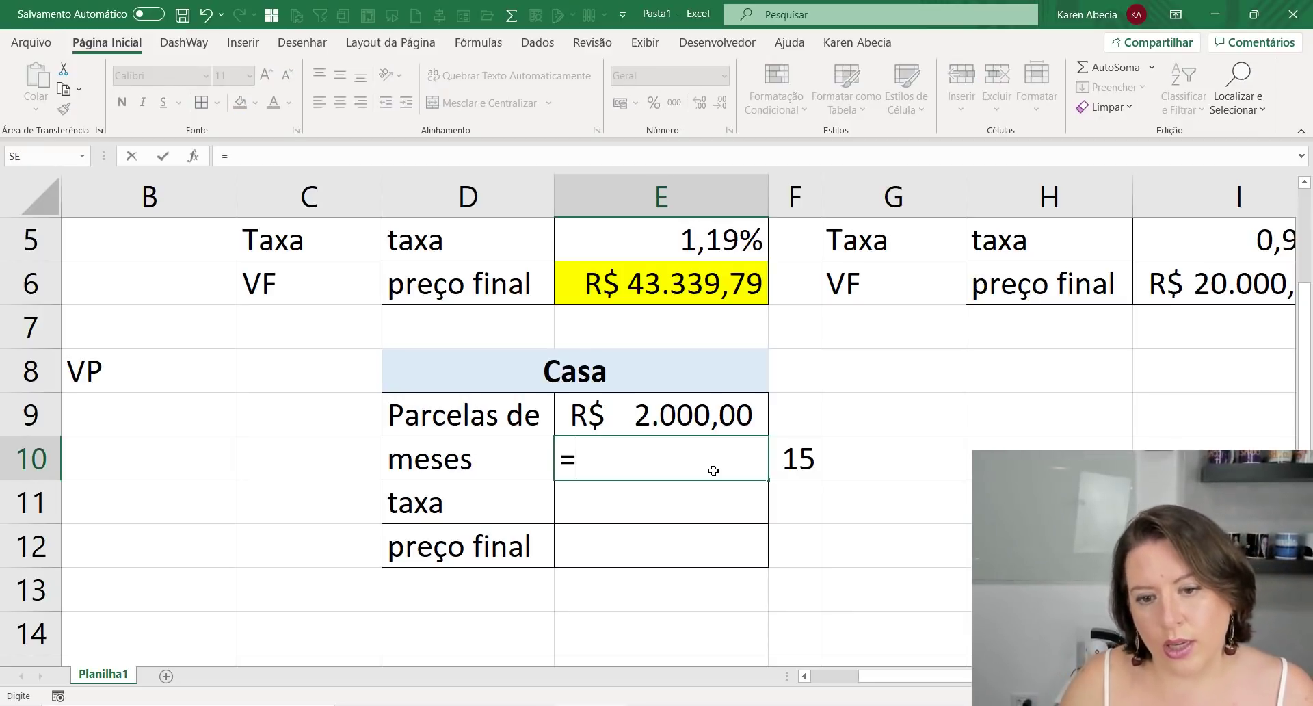
pyautogui.press('Right')
pyautogui.write('*12')
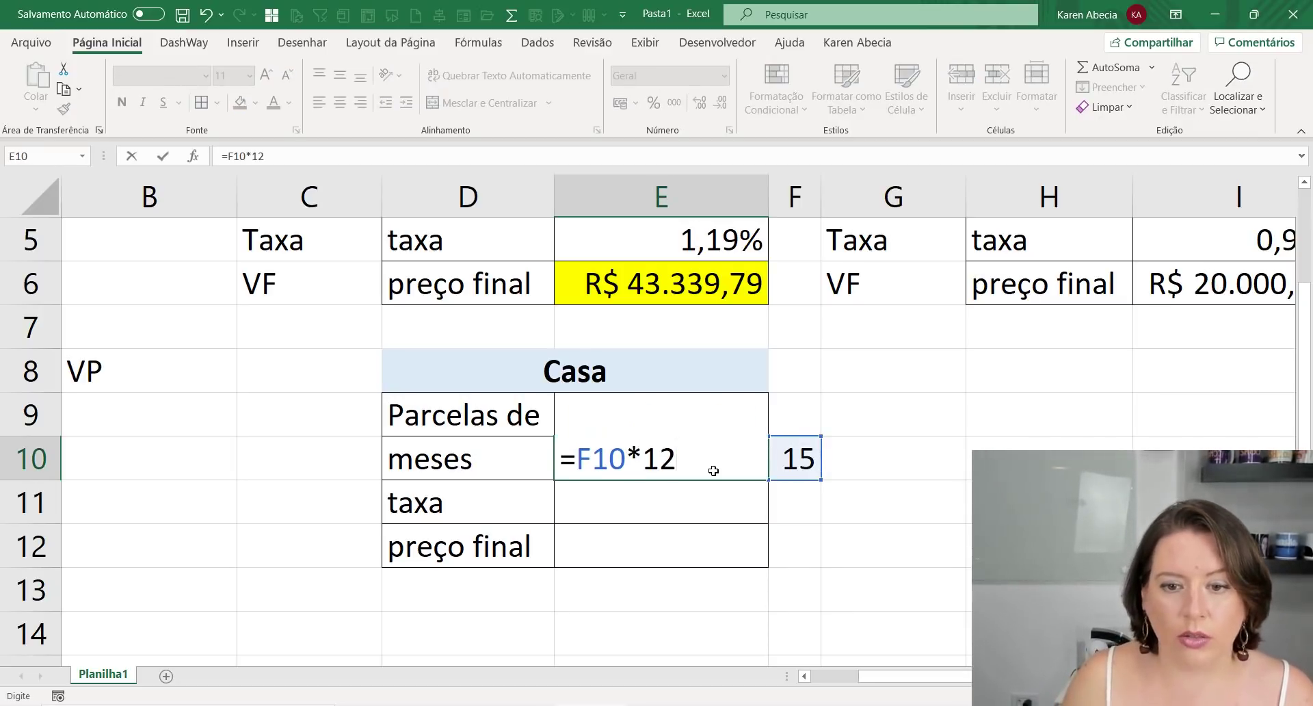
pyautogui.hotkey('ctrl', 'Return')
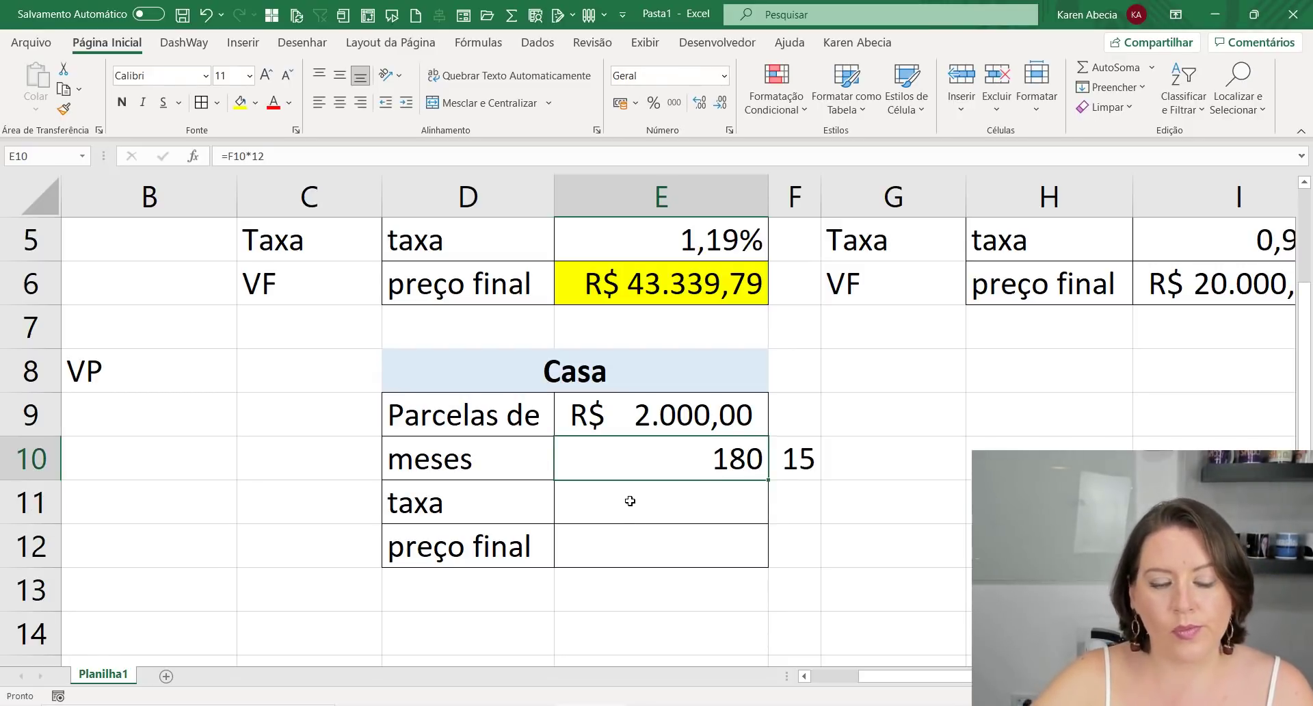
pyautogui.hotkey('alt', 'Tab')
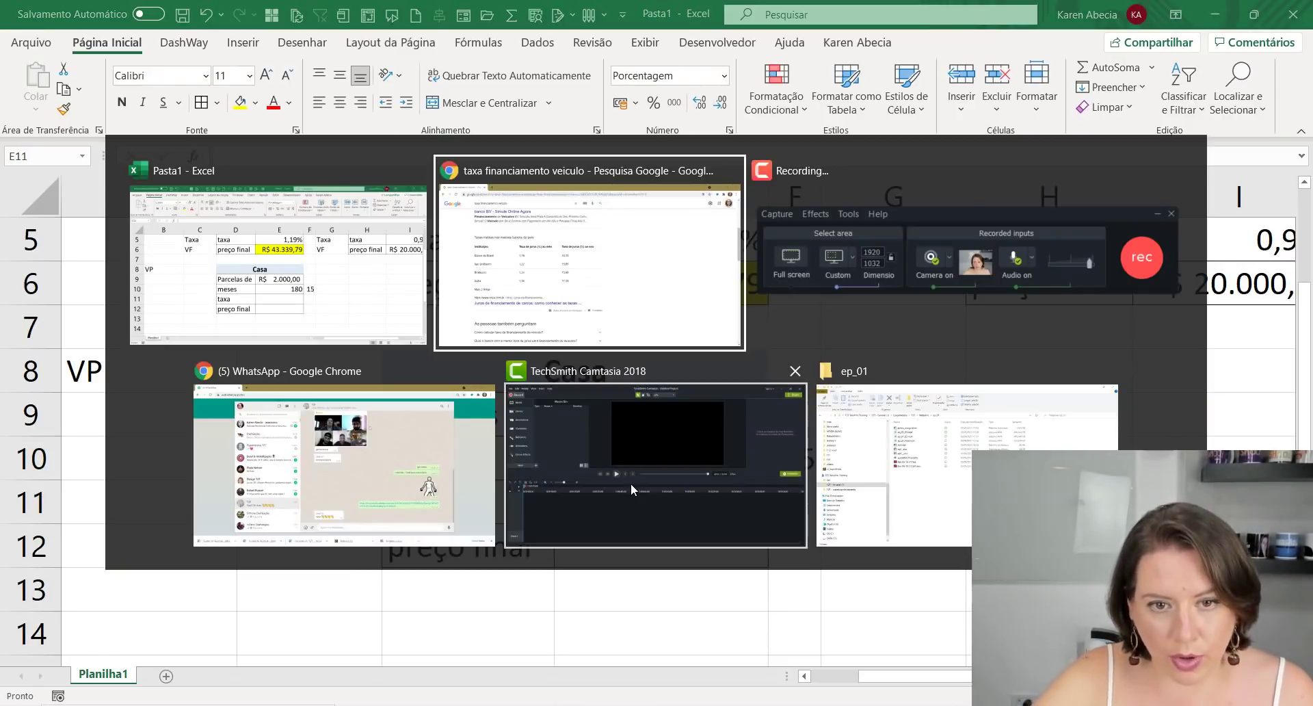
# Search Google for 'taxa financiamento imobiliario' and note Itaú's 7,13% a.a. rate
pyautogui.scroll(8, 515, 362)
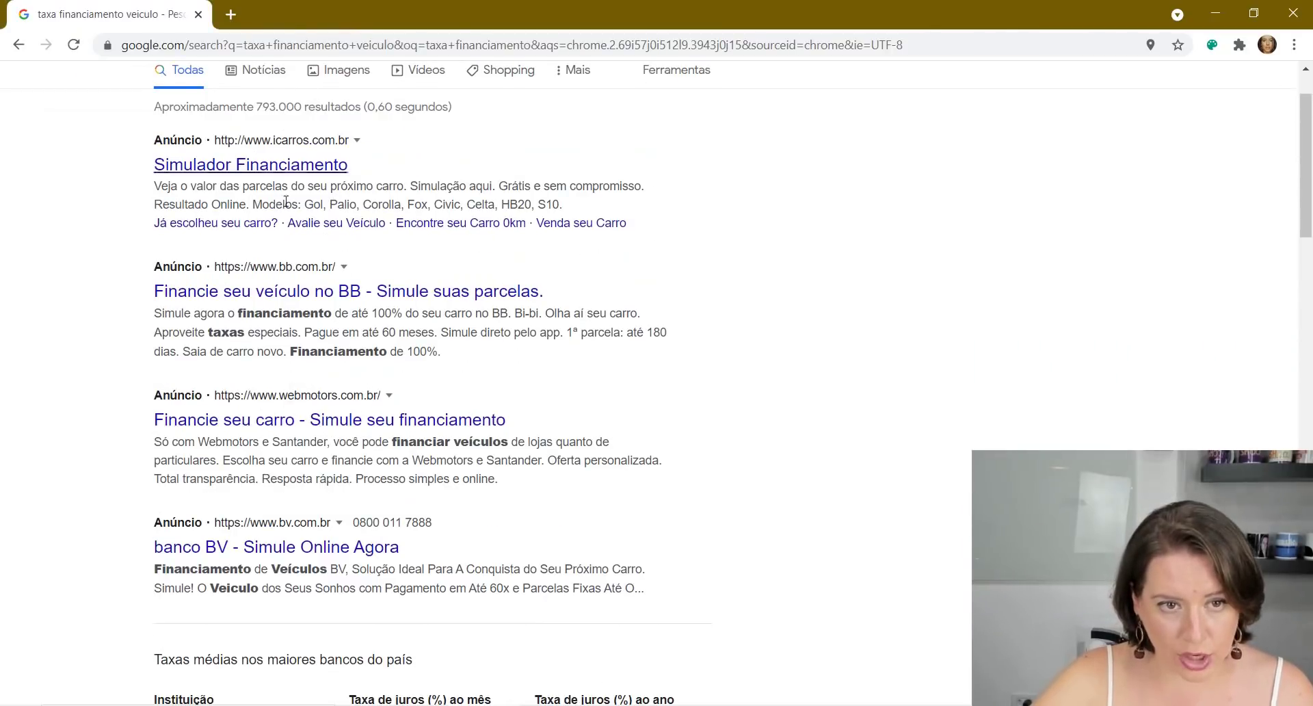
pyautogui.doubleClick(293, 99)
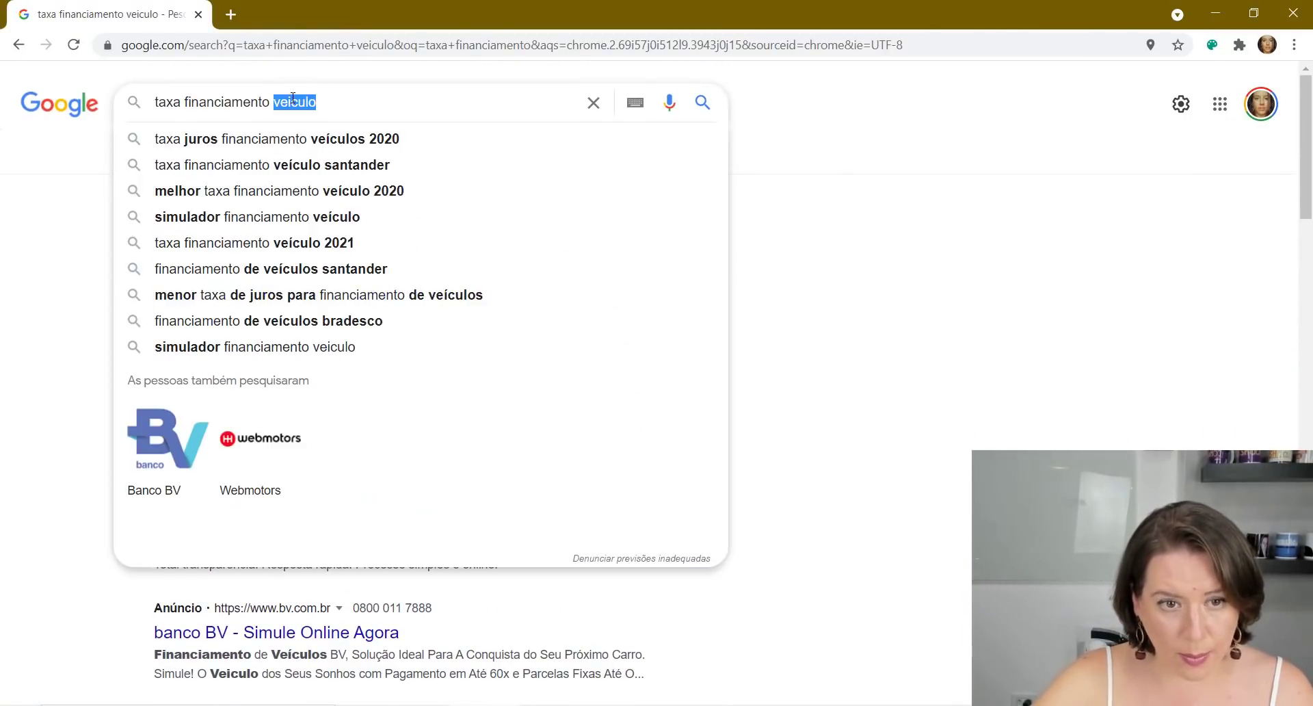
pyautogui.write('im')
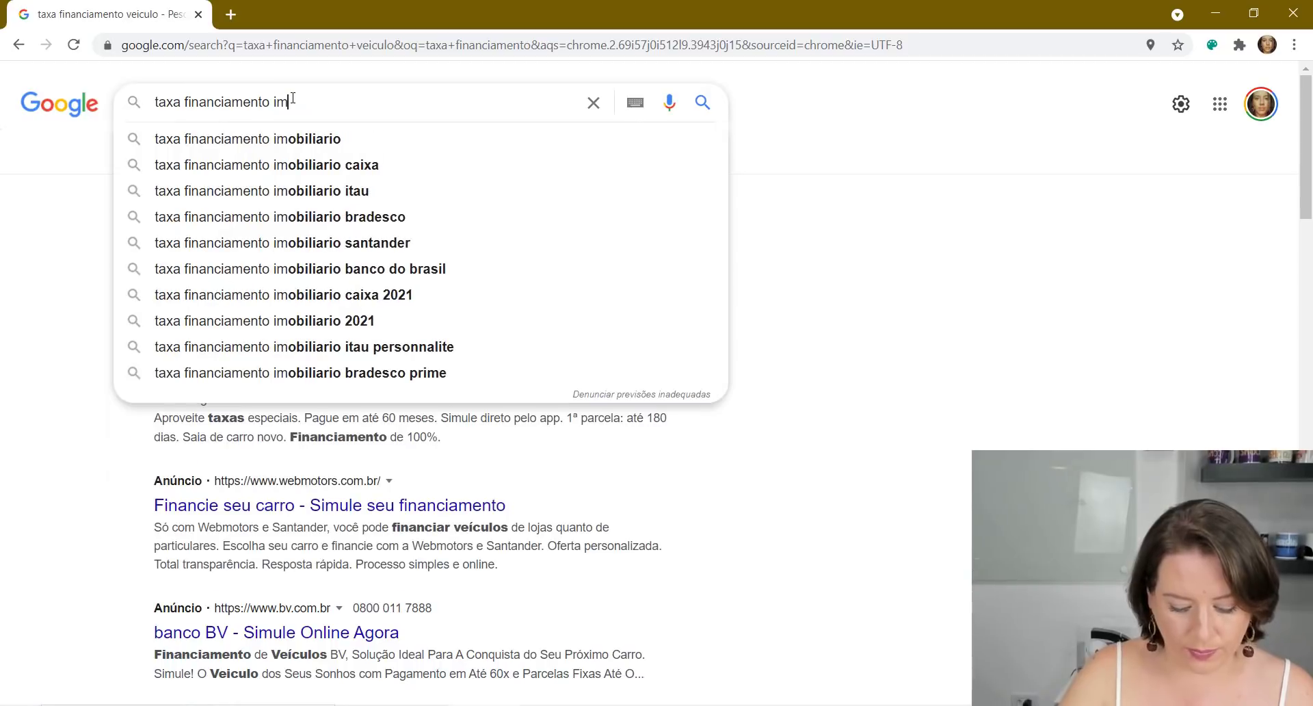
pyautogui.write('obiliario')
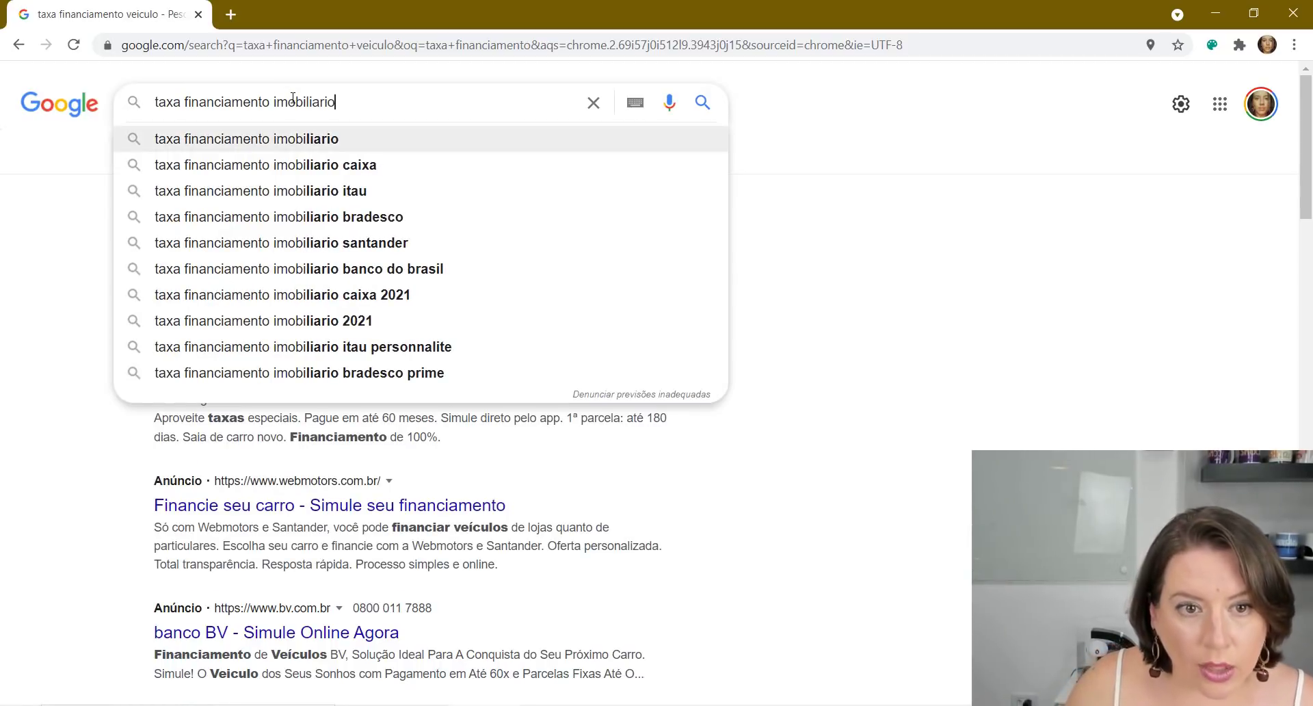
pyautogui.press('Return')
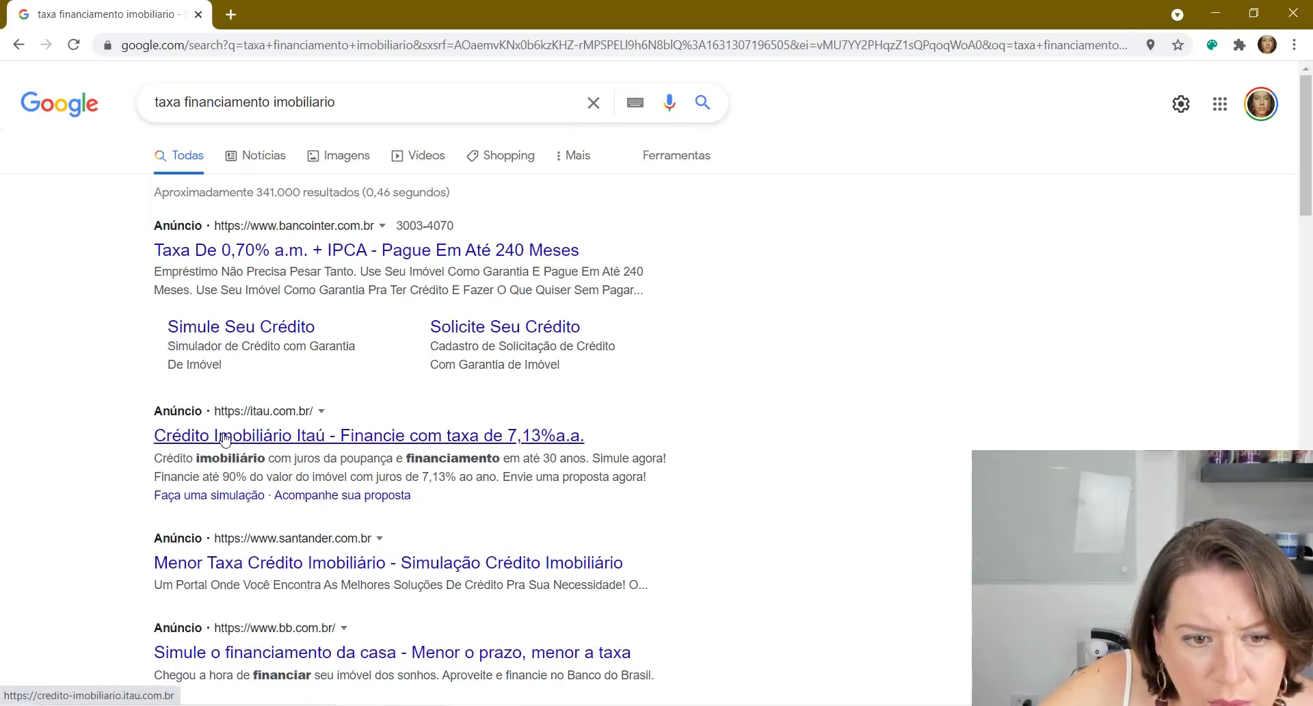
pyautogui.click(438, 438)
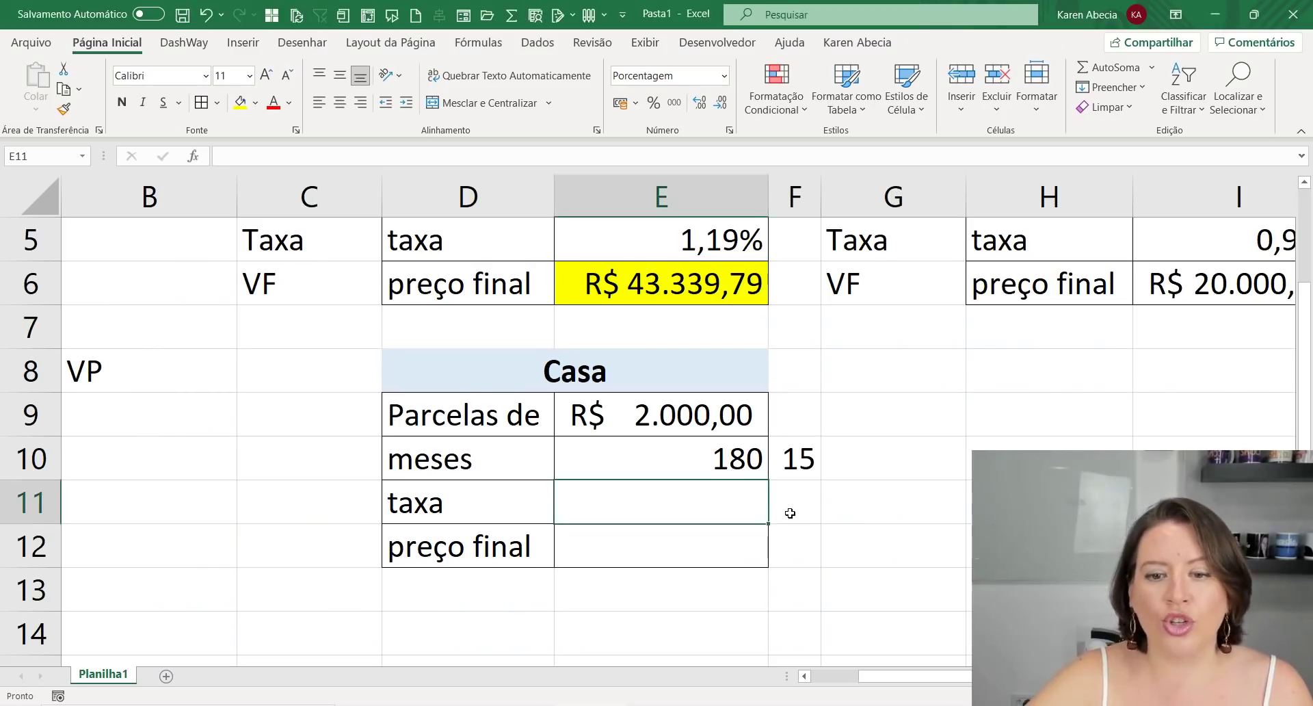
pyautogui.click(807, 513)
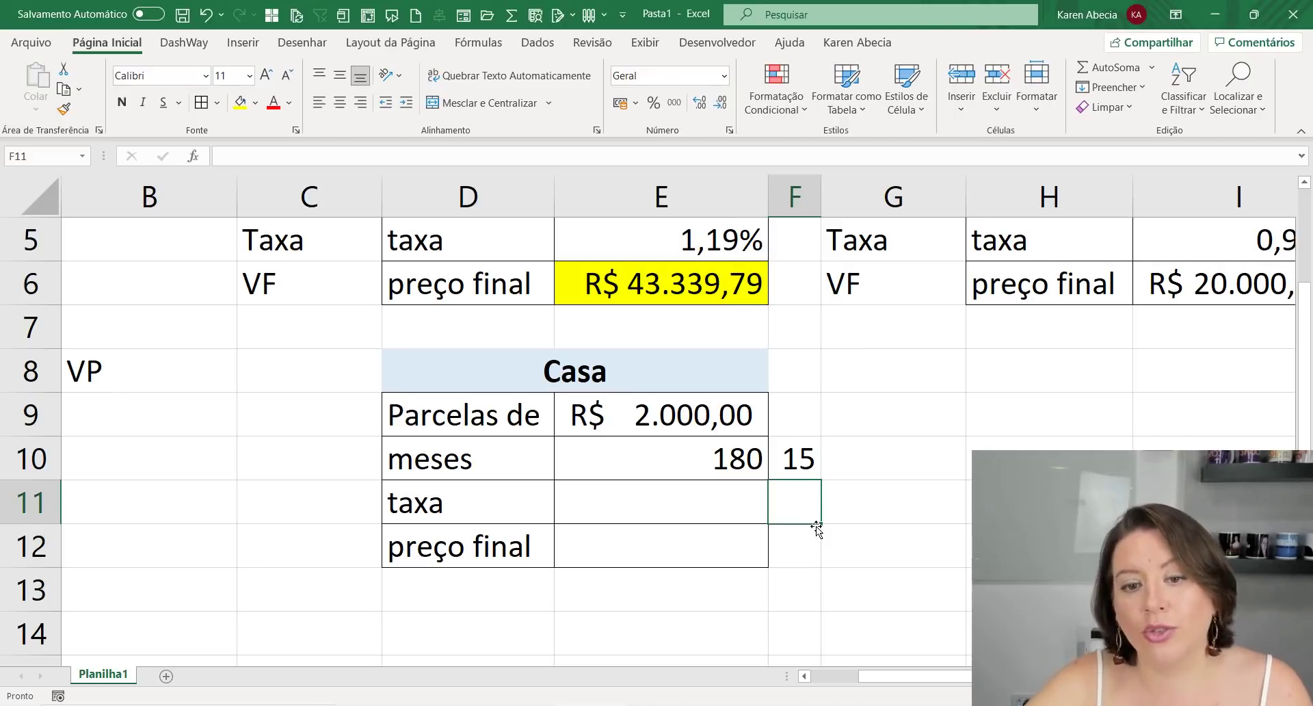
# Enter the 7,13% annual rate in F11 and autofit column F
pyautogui.hotkey('alt', 'Tab')
pyautogui.hotkey('alt', 'Tab')
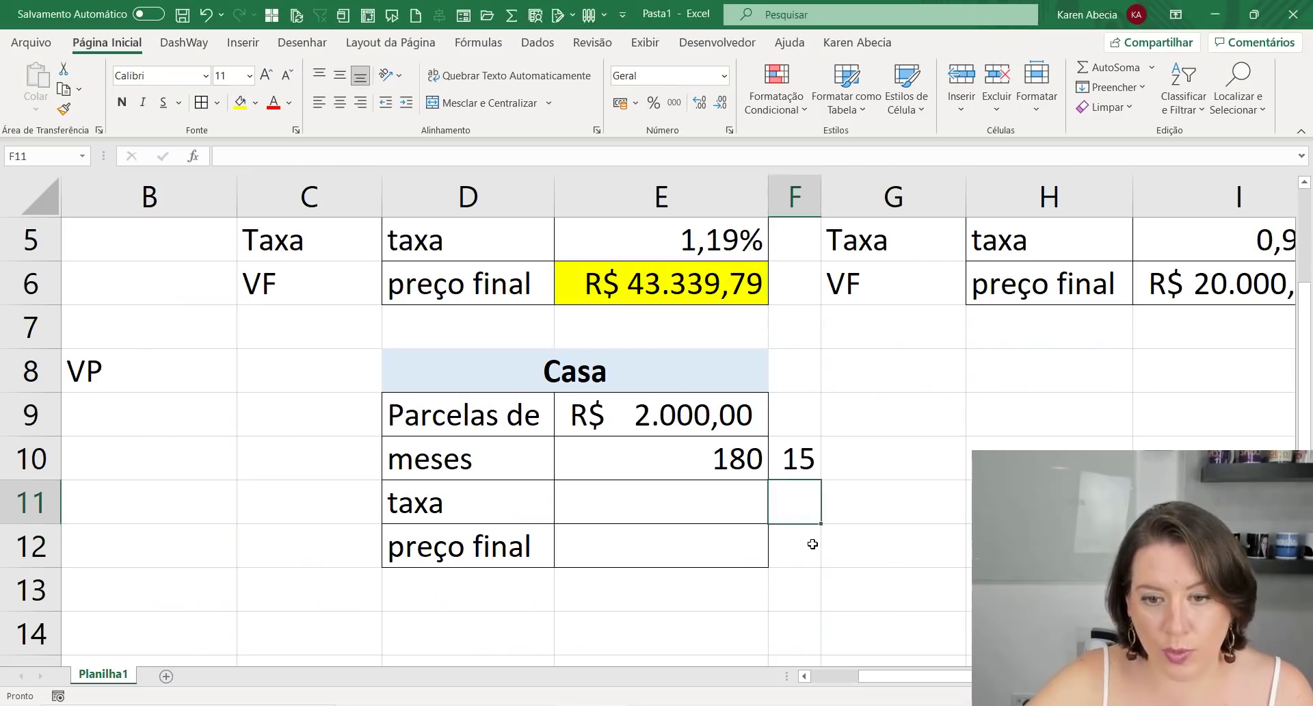
pyautogui.write('7,13')
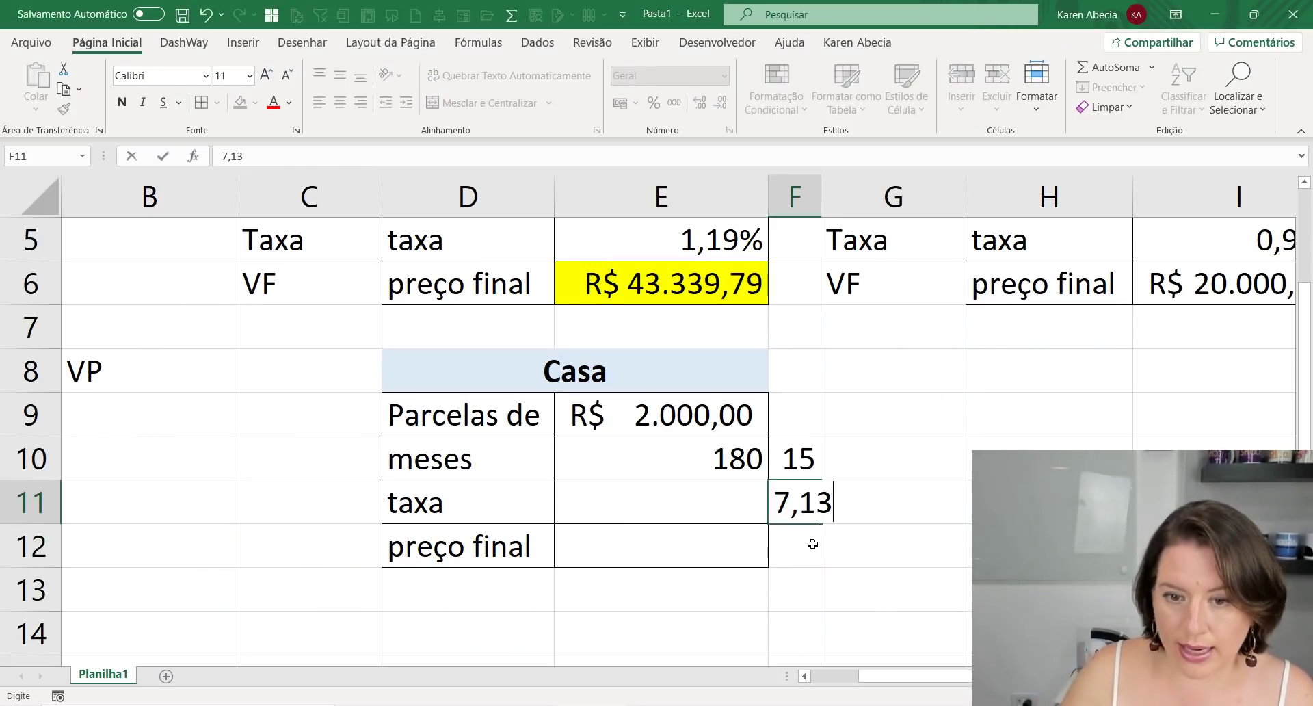
pyautogui.press('Return')
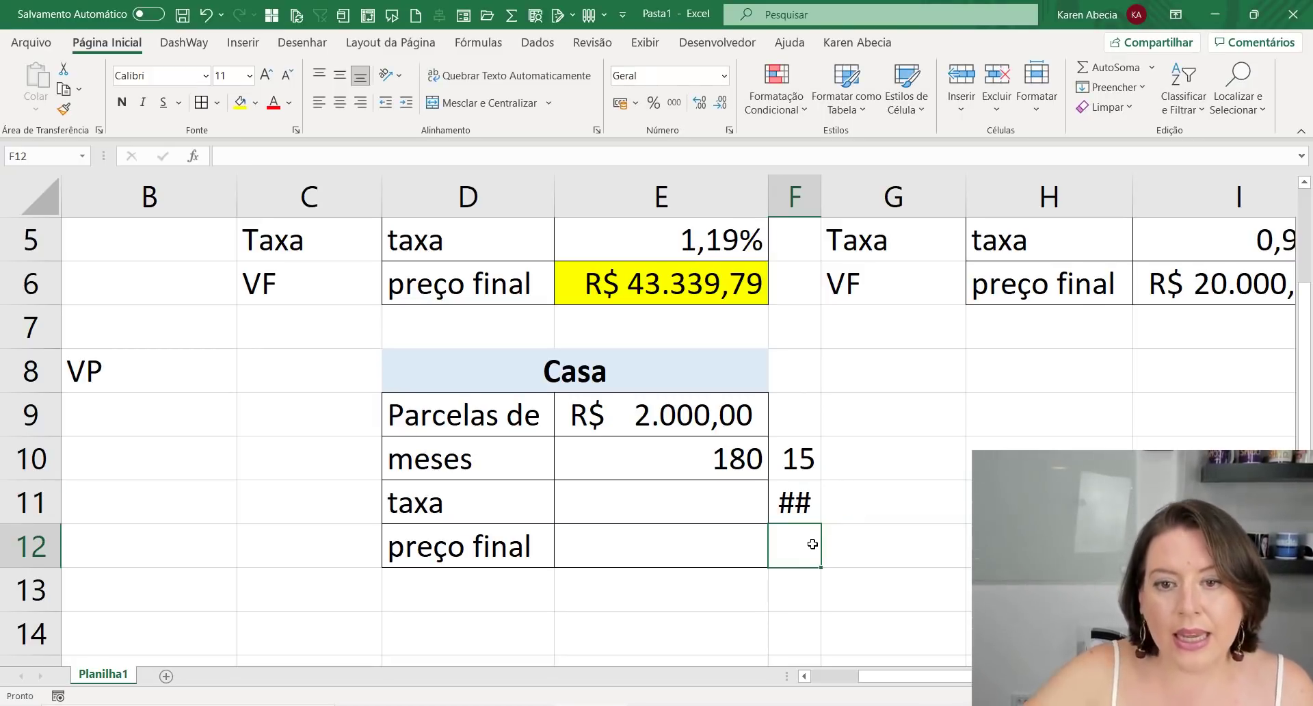
pyautogui.doubleClick(824, 204)
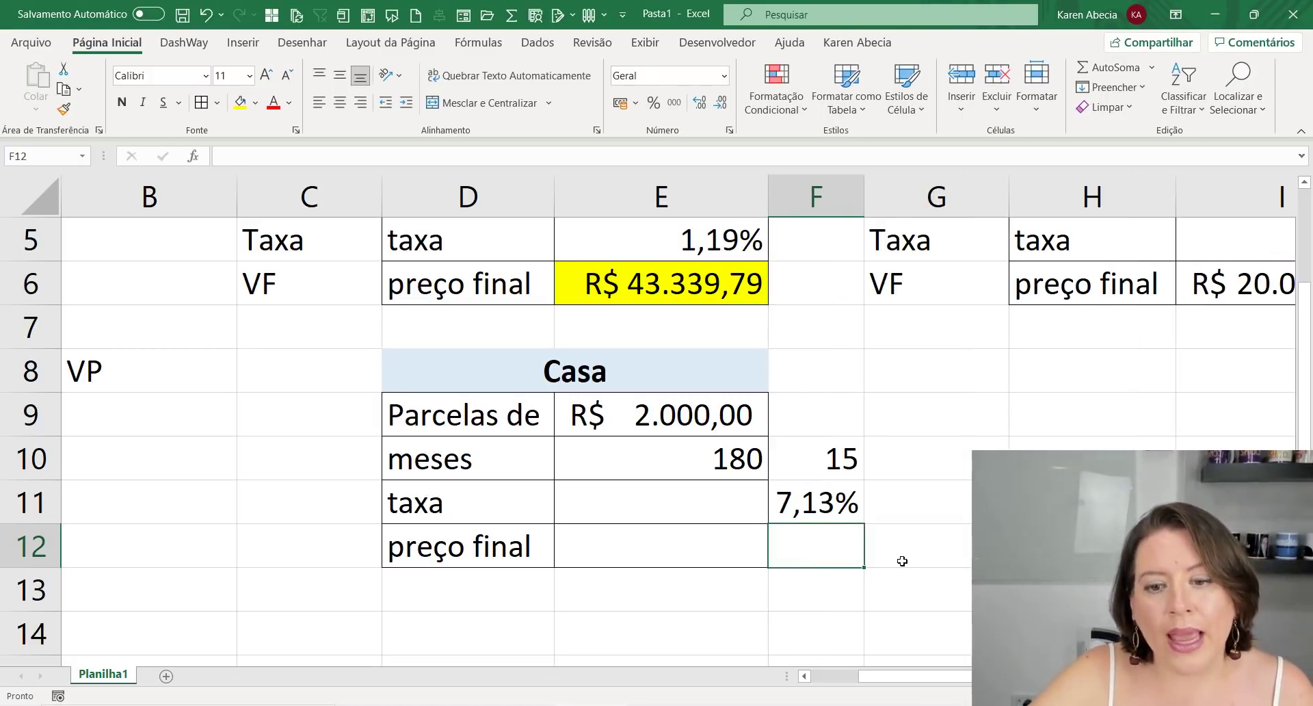
# Enter =F11/12 in E11 so the Casa monthly rate shows 0,59%
pyautogui.click(746, 511)
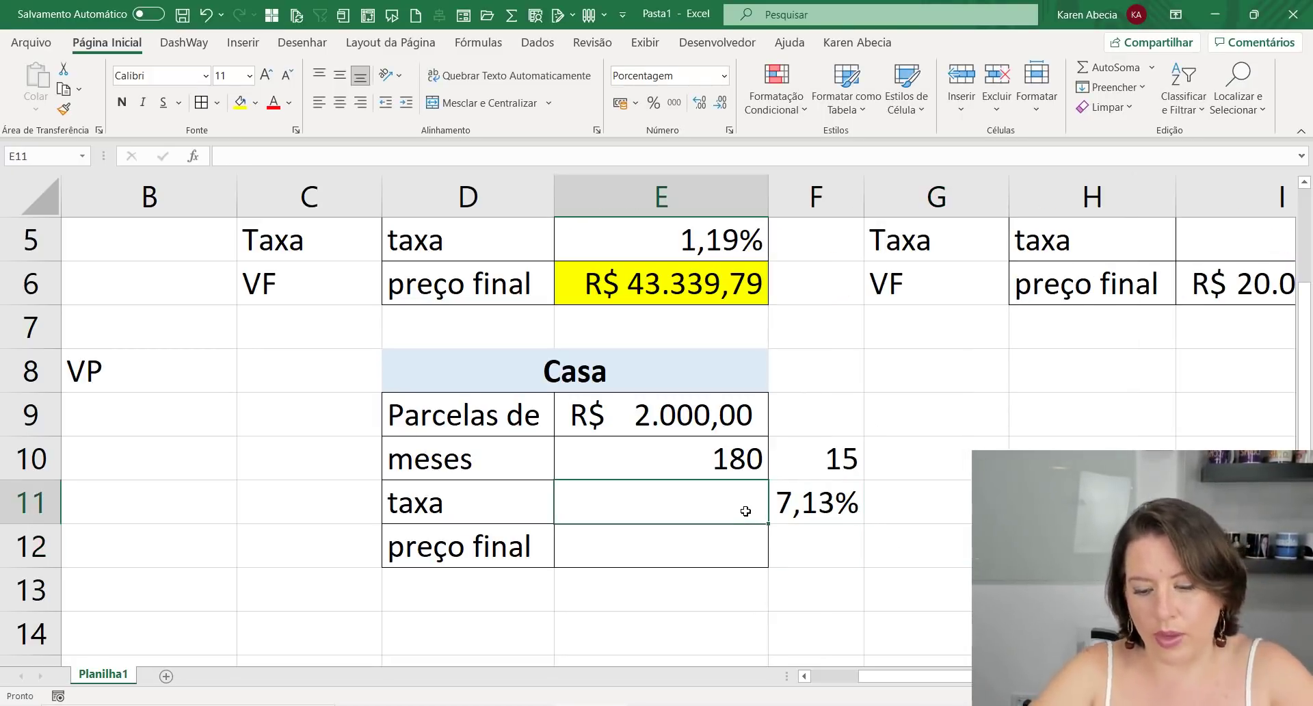
pyautogui.write('=')
pyautogui.click(825, 501)
pyautogui.write('/12')
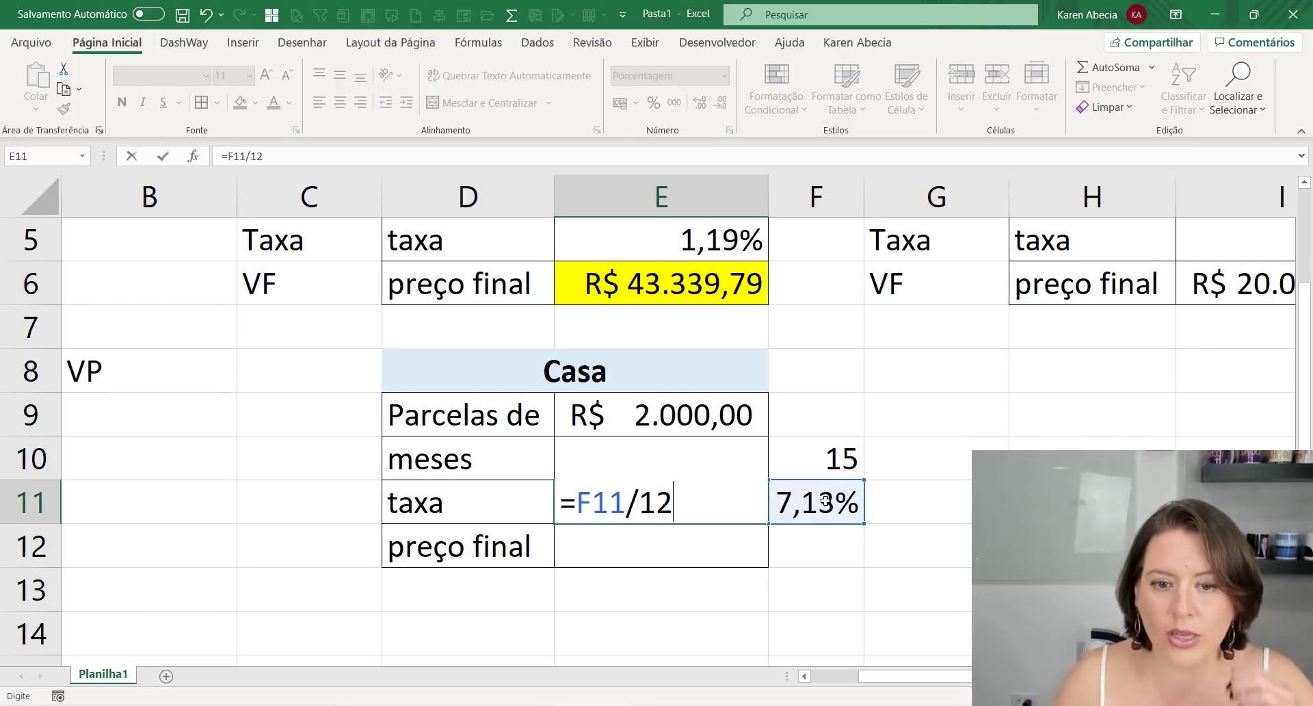
pyautogui.press('Return')
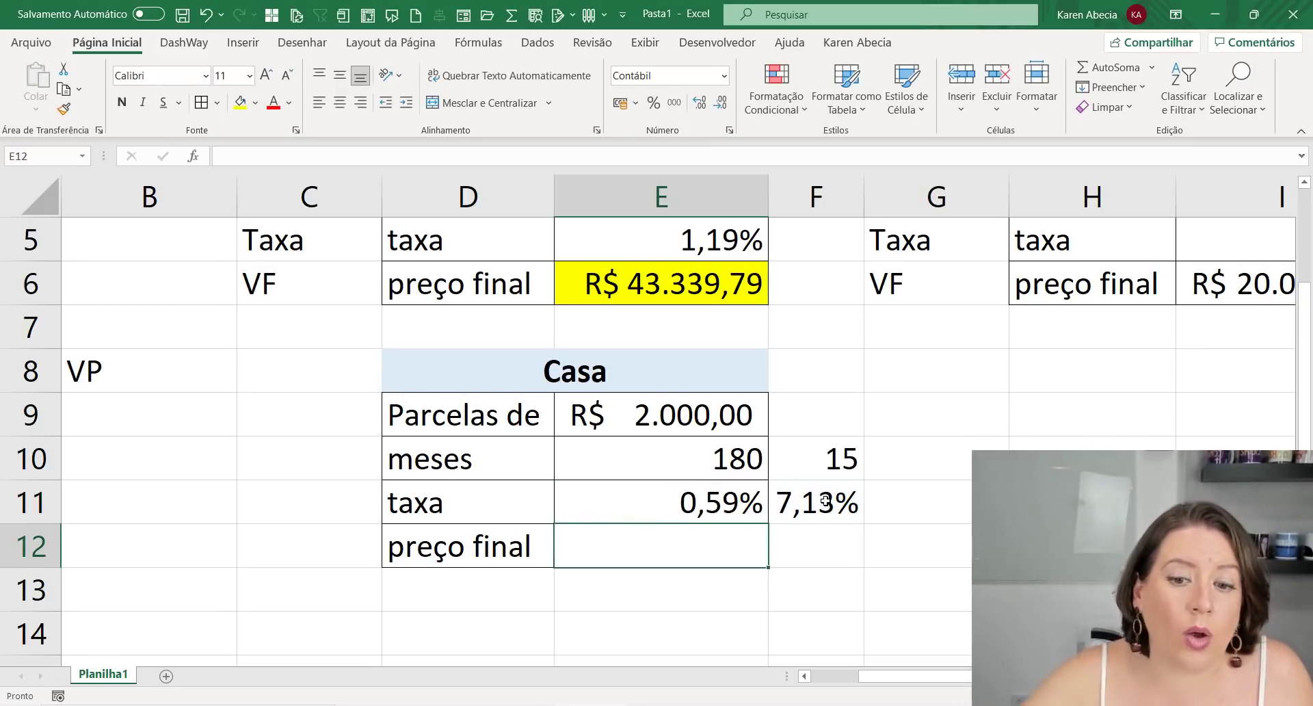
pyautogui.click(649, 509)
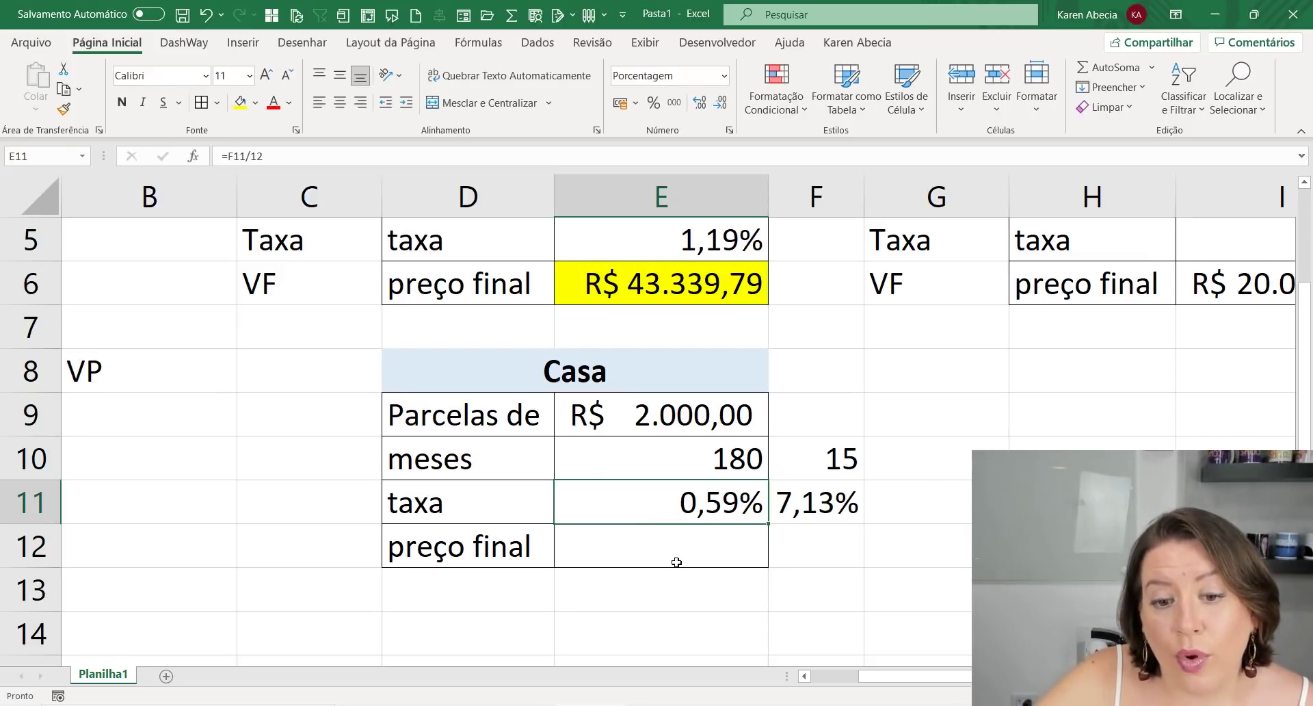
pyautogui.click(530, 558)
pyautogui.click(599, 547)
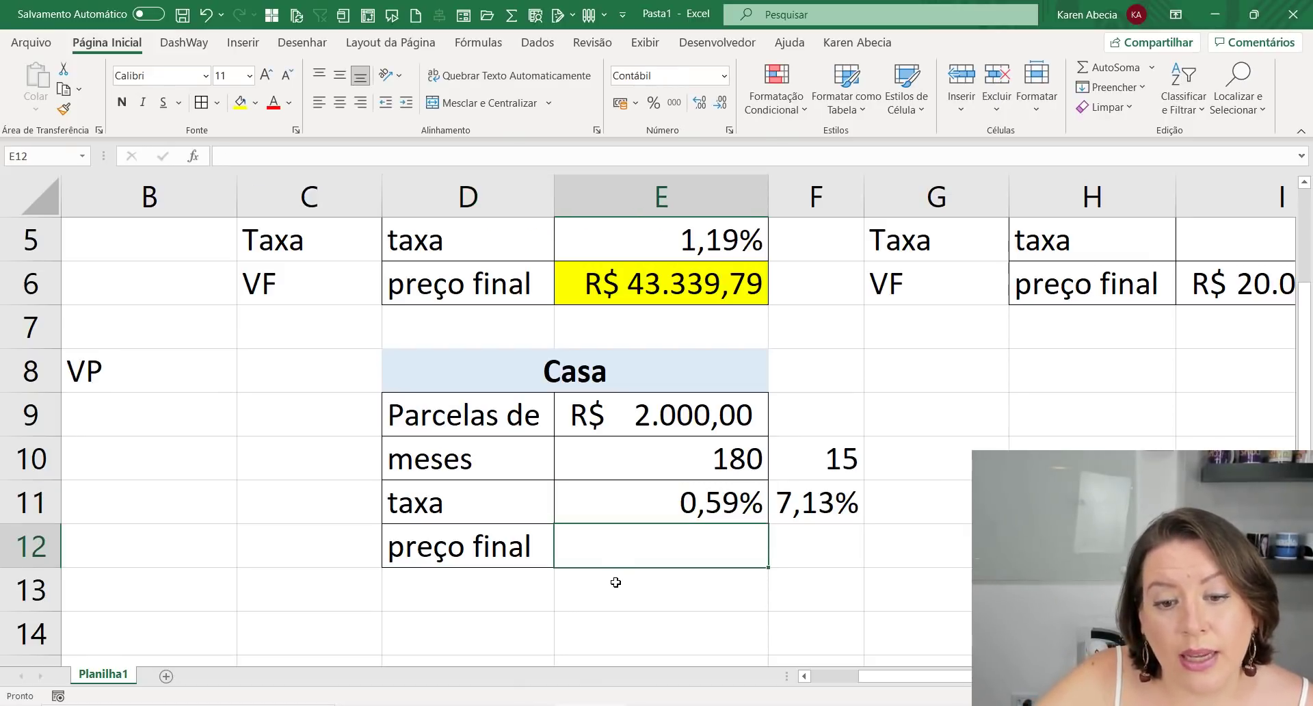
pyautogui.click(615, 582)
pyautogui.click(627, 538)
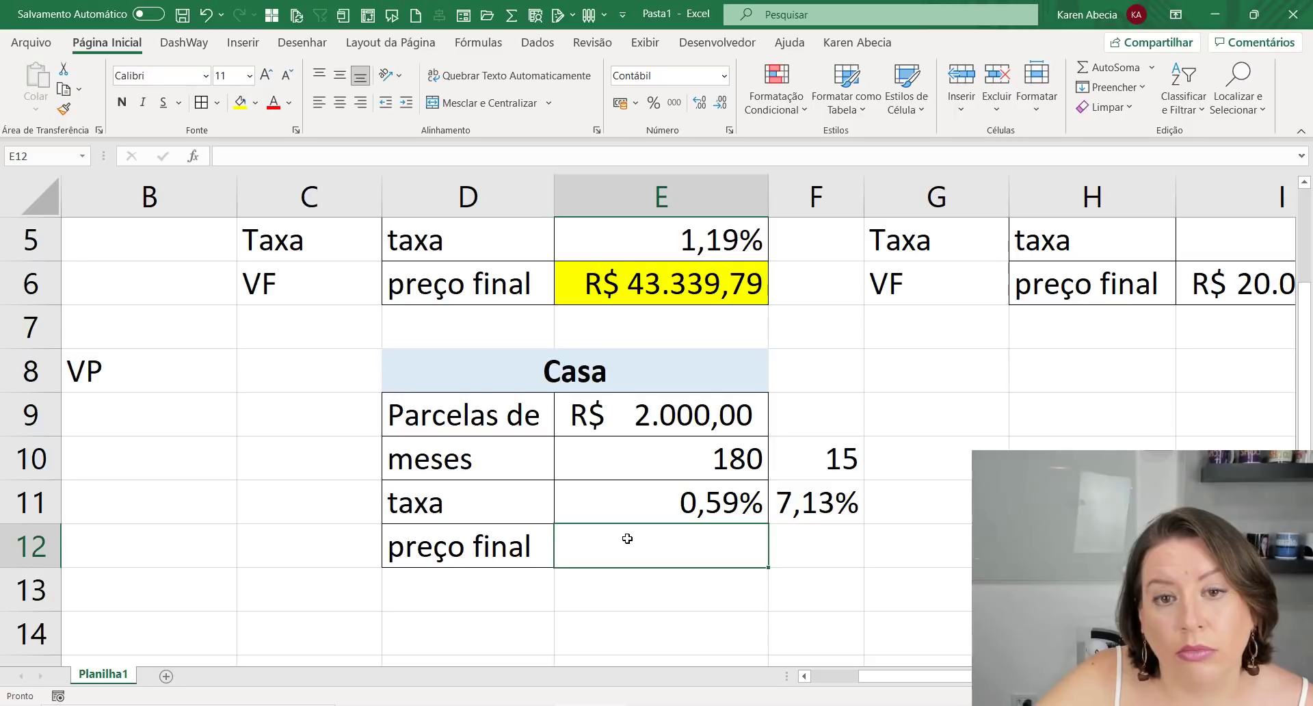
pyautogui.click(633, 589)
# Enter =VF(E11;E10;-E9) in E12, giving a final price of R$ 641.138,23
pyautogui.click(616, 551)
pyautogui.write('=')
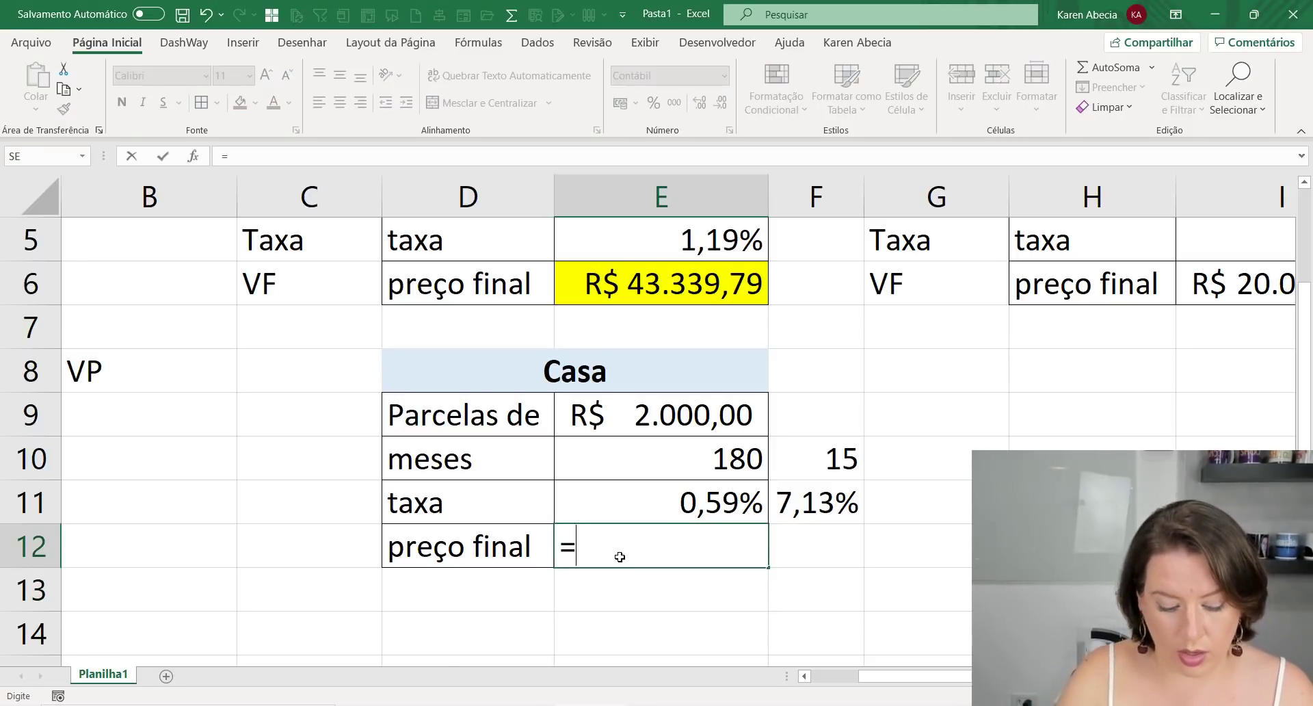
pyautogui.write('vf')
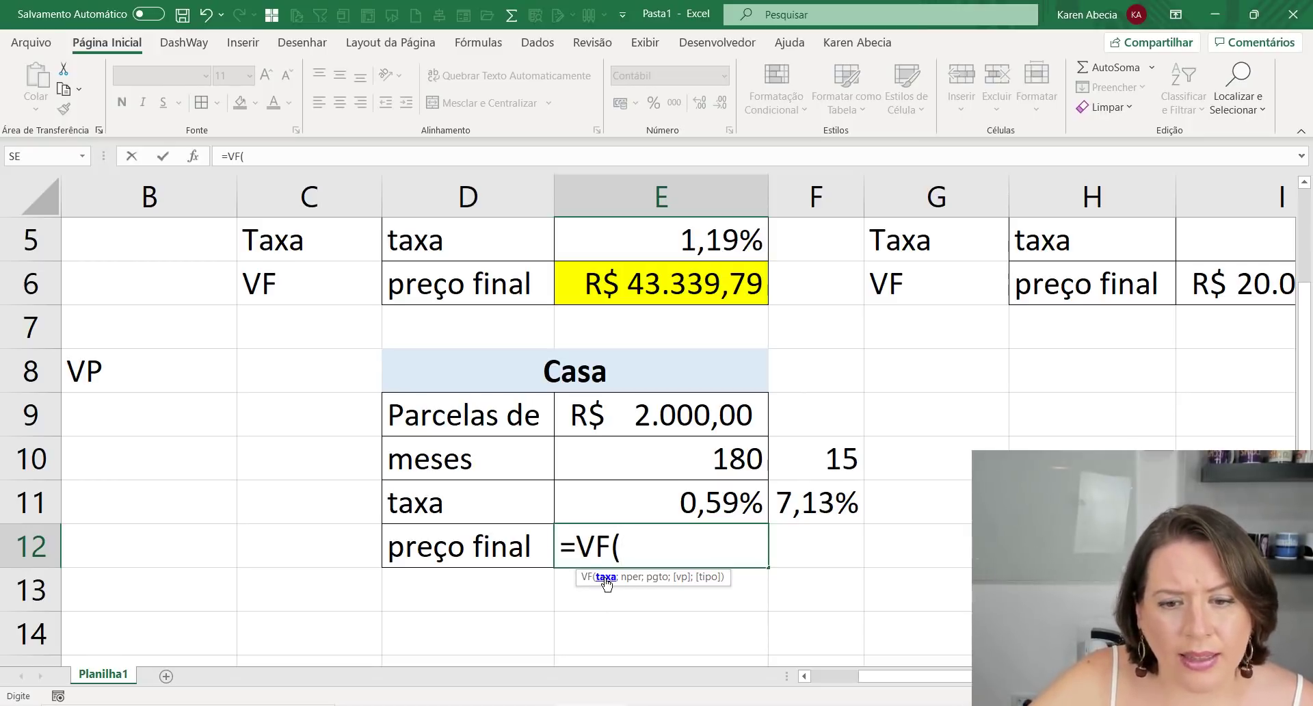
pyautogui.click(598, 514)
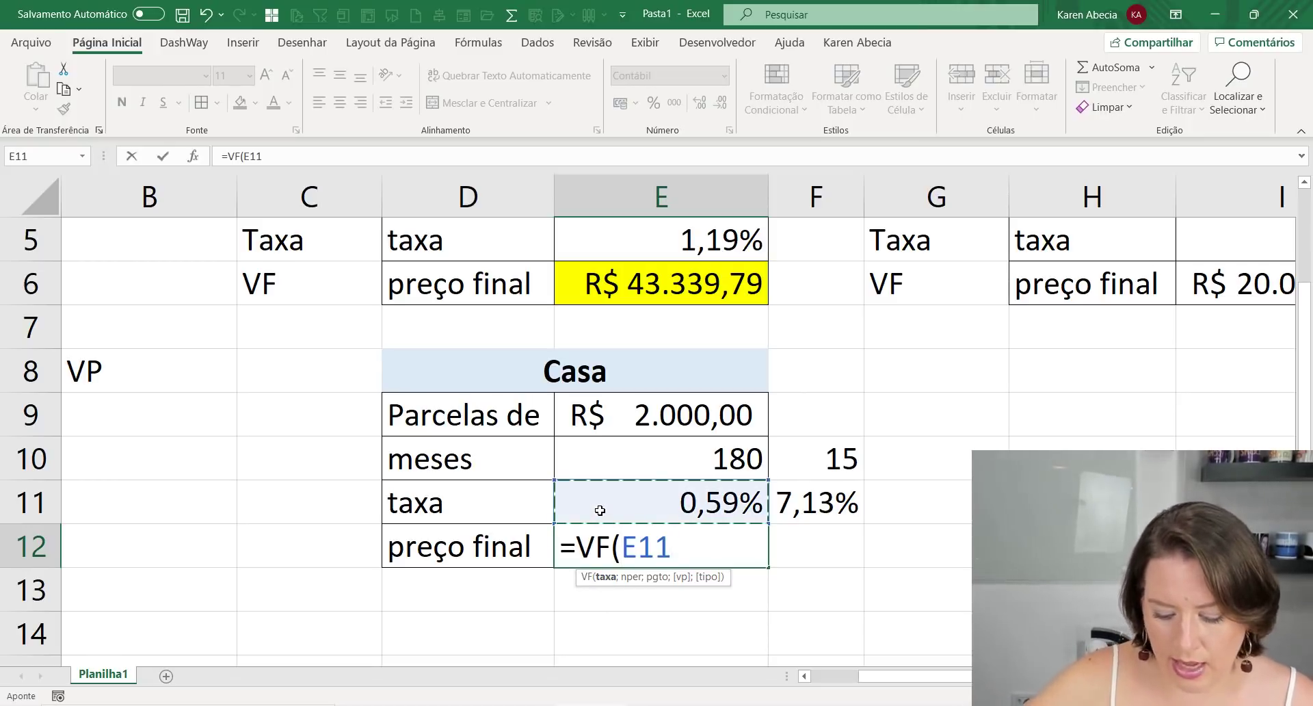
pyautogui.write(';')
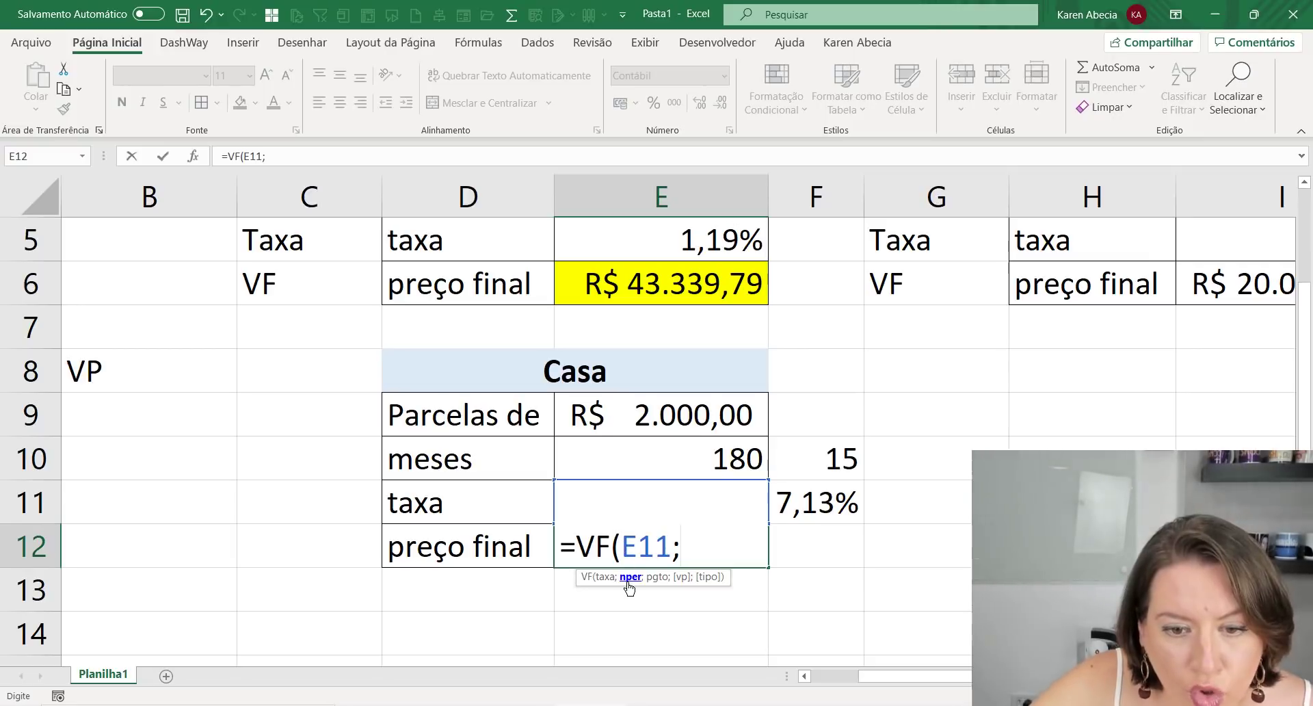
pyautogui.click(609, 459)
pyautogui.write(';')
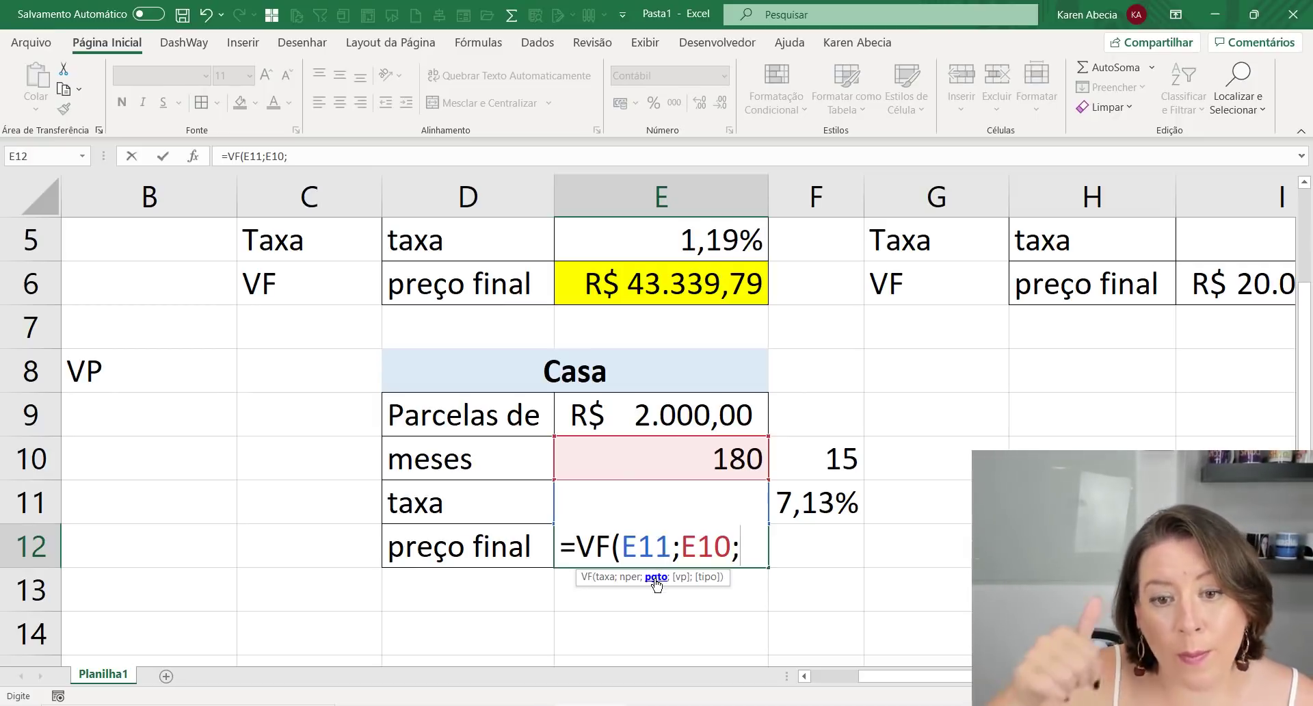
pyautogui.write('-')
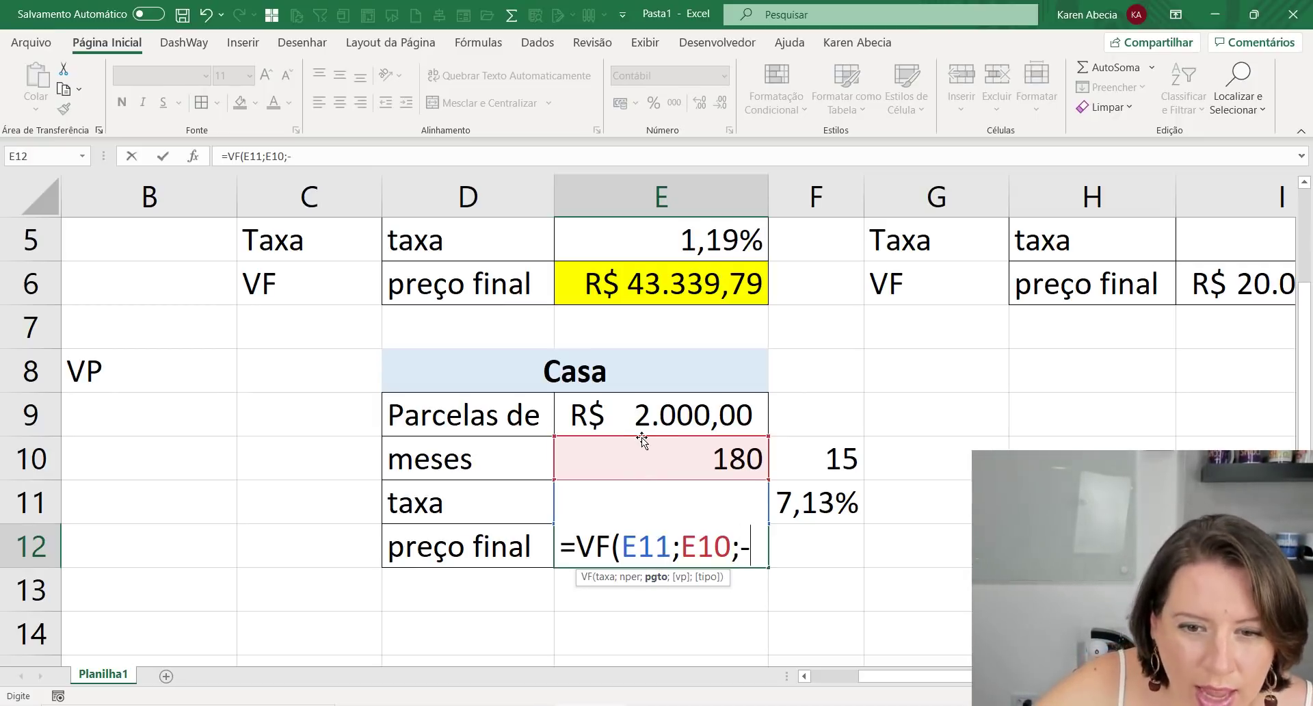
pyautogui.click(639, 418)
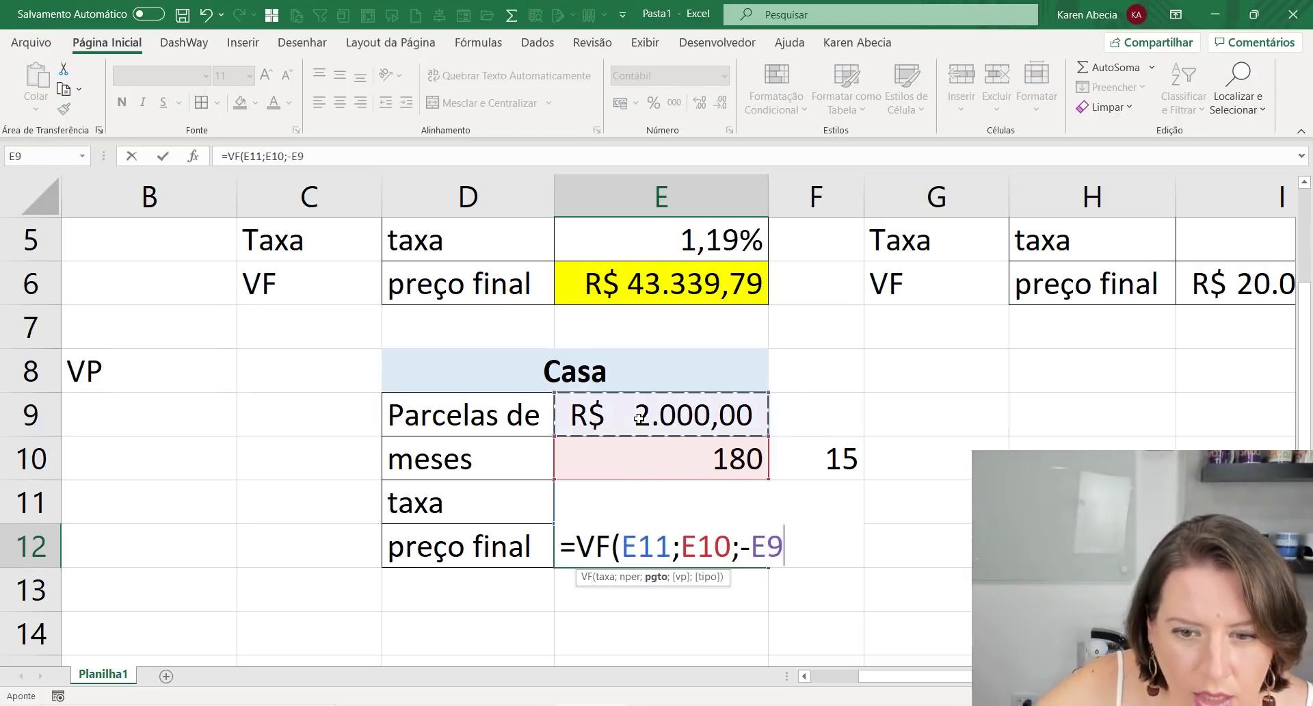
pyautogui.write(')')
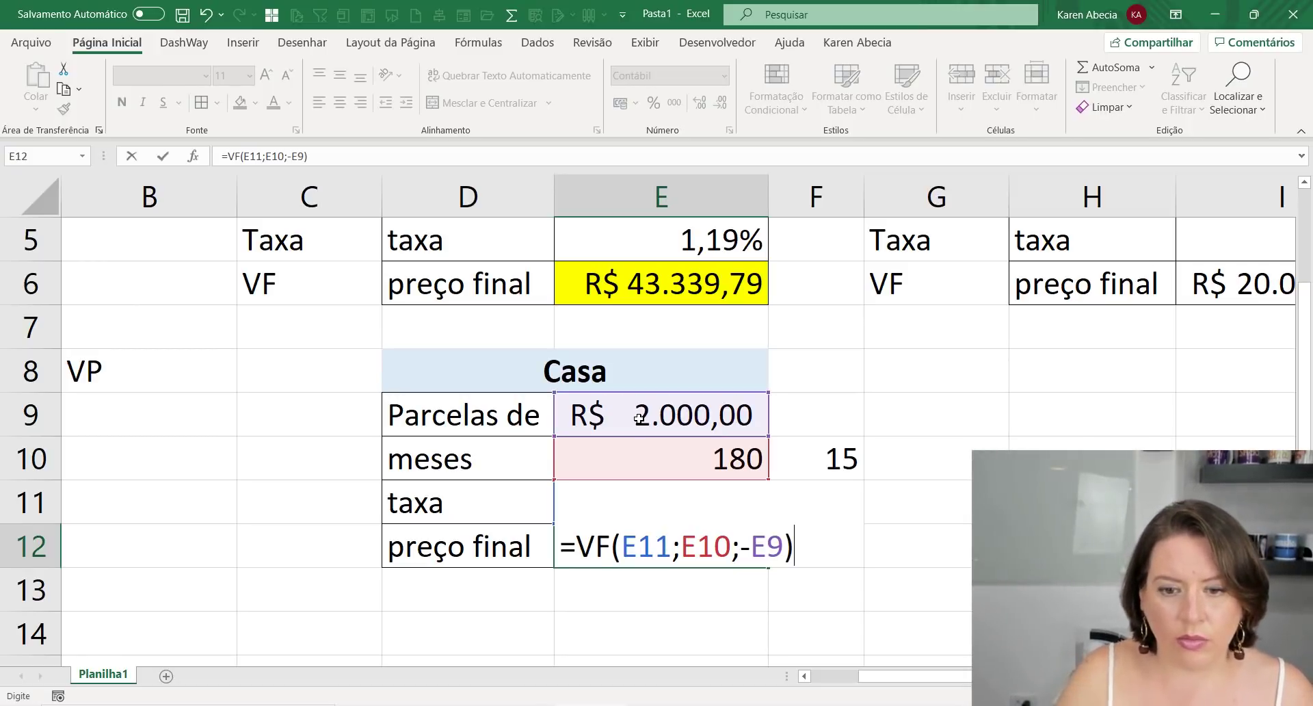
pyautogui.press('Return')
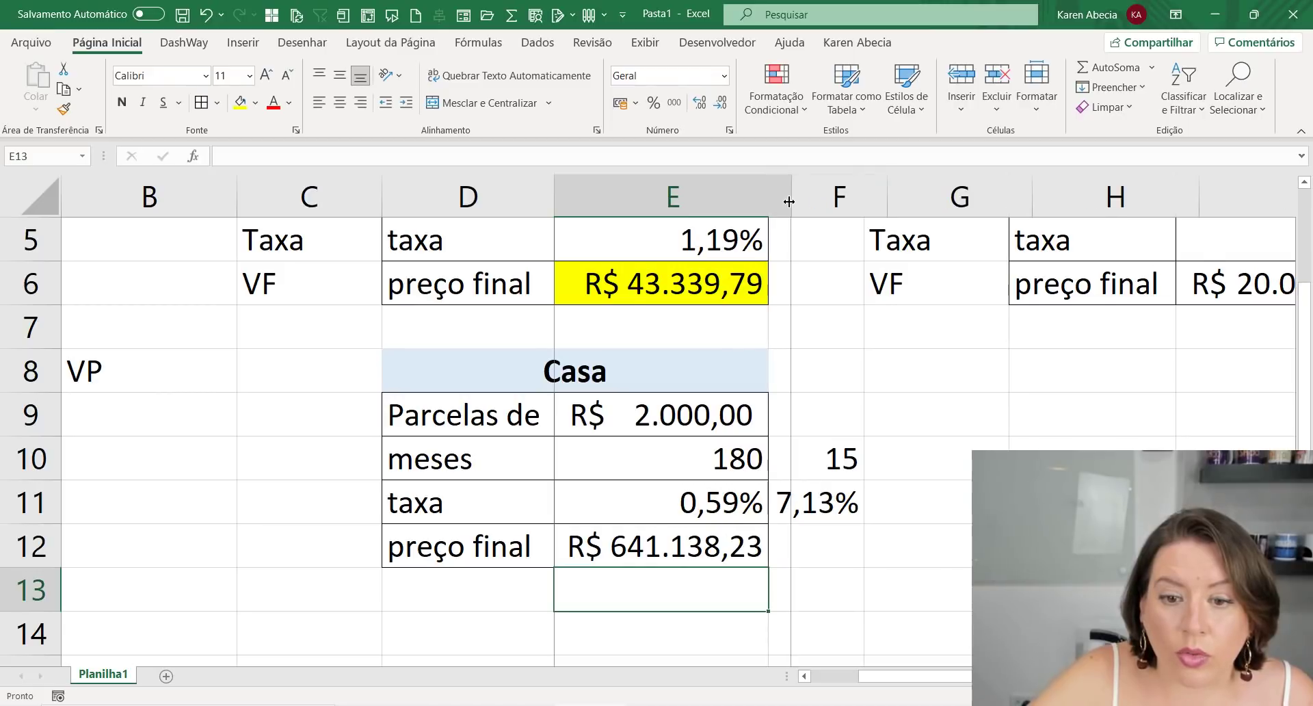
# Widen column E so the Casa values fit
pyautogui.moveTo(775, 201); pyautogui.dragTo(797, 201)
pyautogui.click(868, 601)
pyautogui.click(915, 581)
pyautogui.click(919, 561)
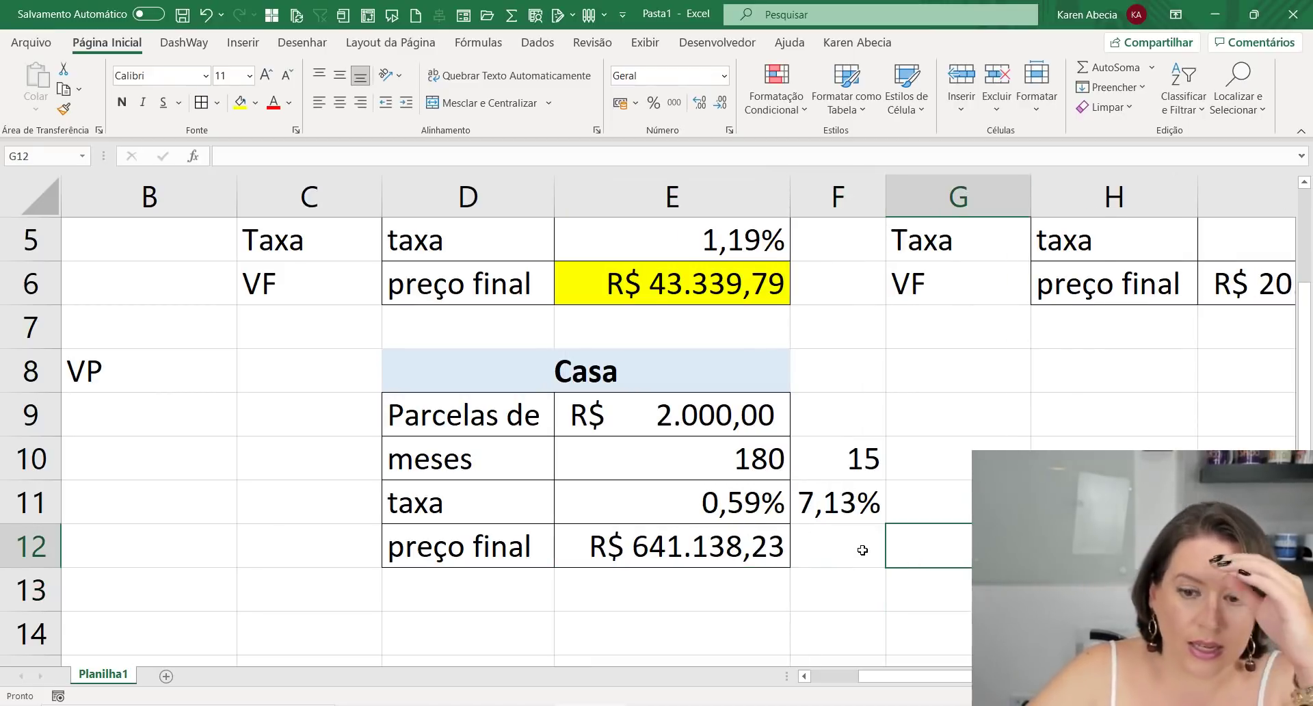
pyautogui.click(859, 545)
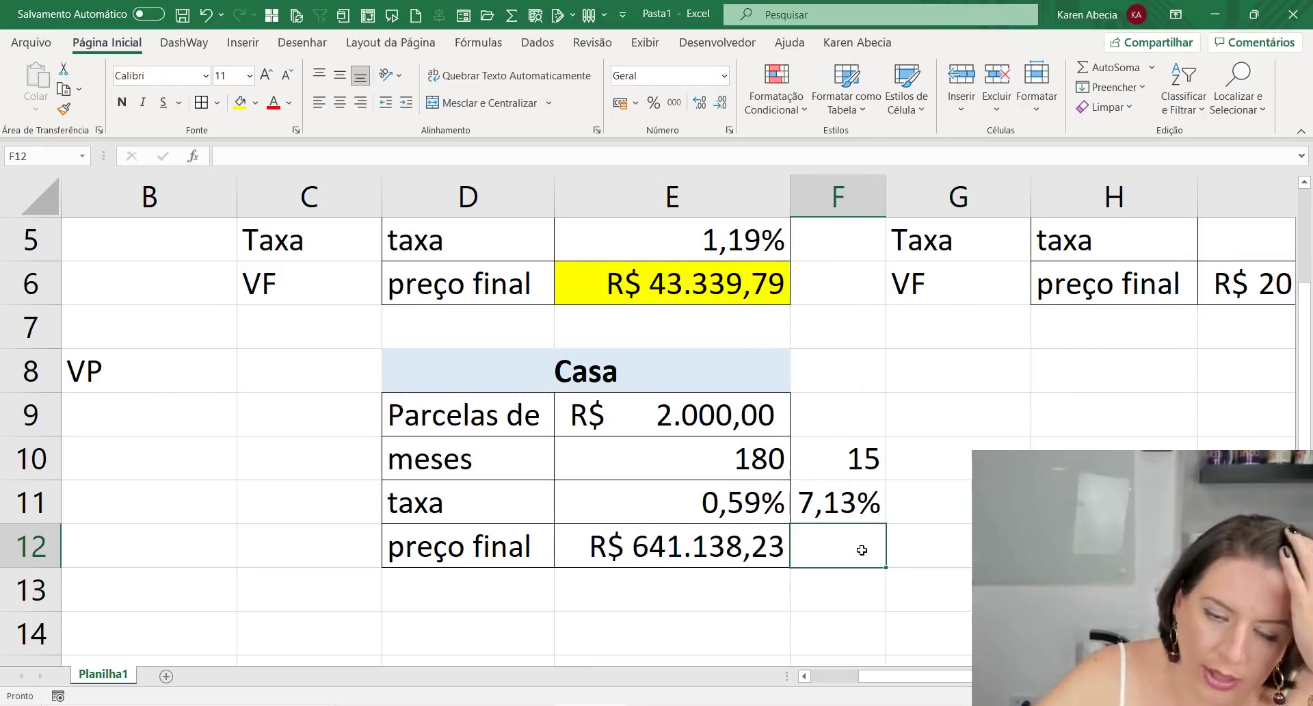
# Review the Casa installment, rate row and the =VF formula in E12
pyautogui.click(766, 421)
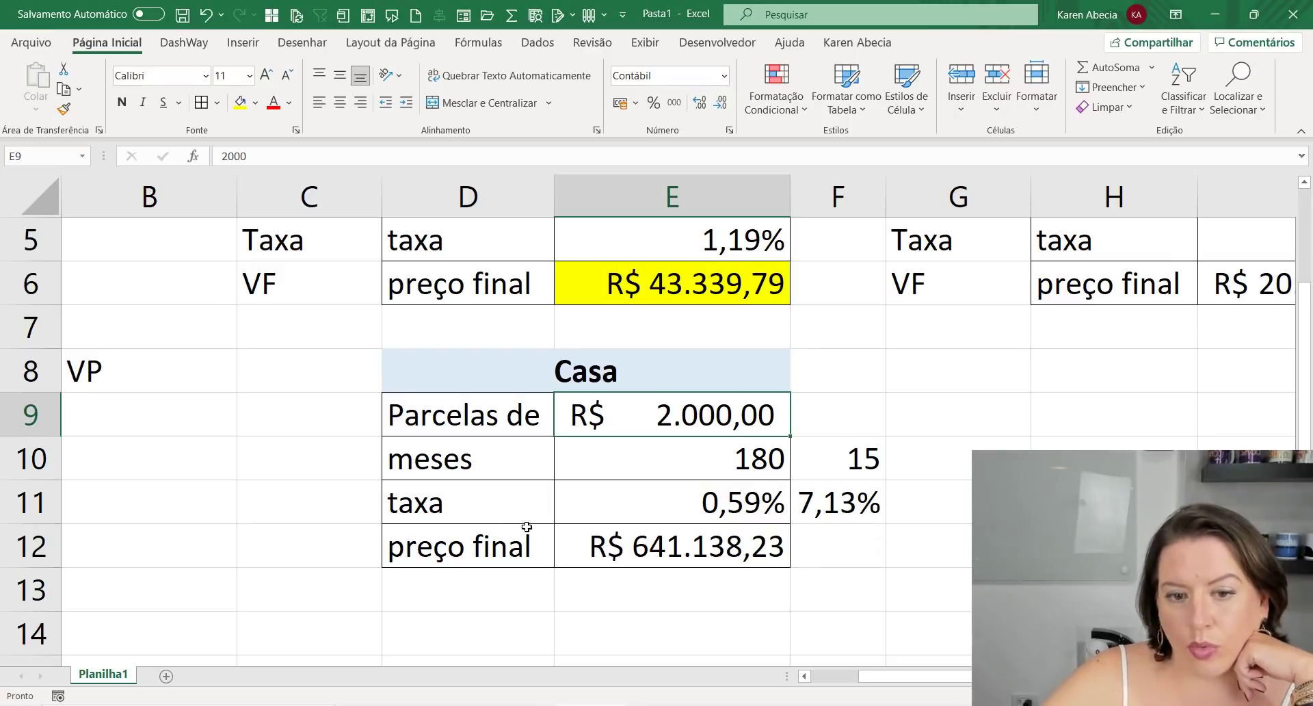
pyautogui.moveTo(513, 504); pyautogui.dragTo(869, 509)
pyautogui.click(926, 589)
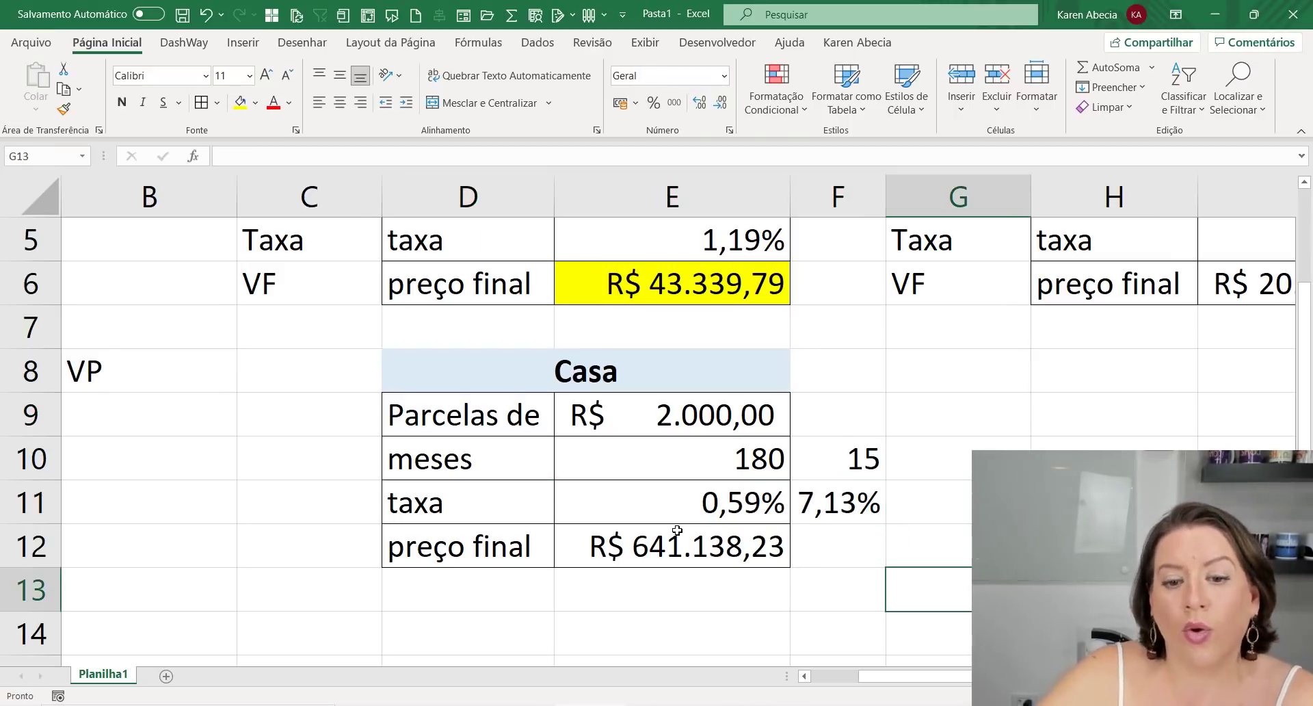
pyautogui.click(536, 545)
pyautogui.click(614, 564)
pyautogui.click(629, 581)
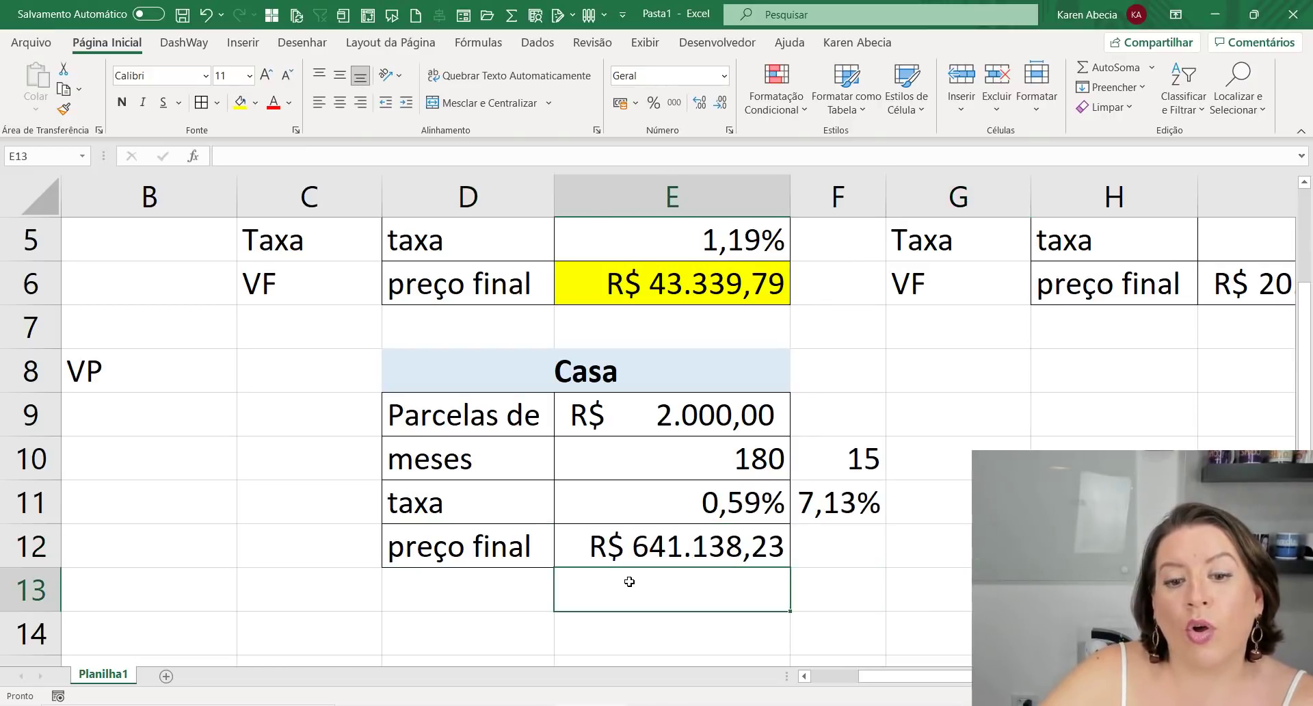
pyautogui.click(629, 552)
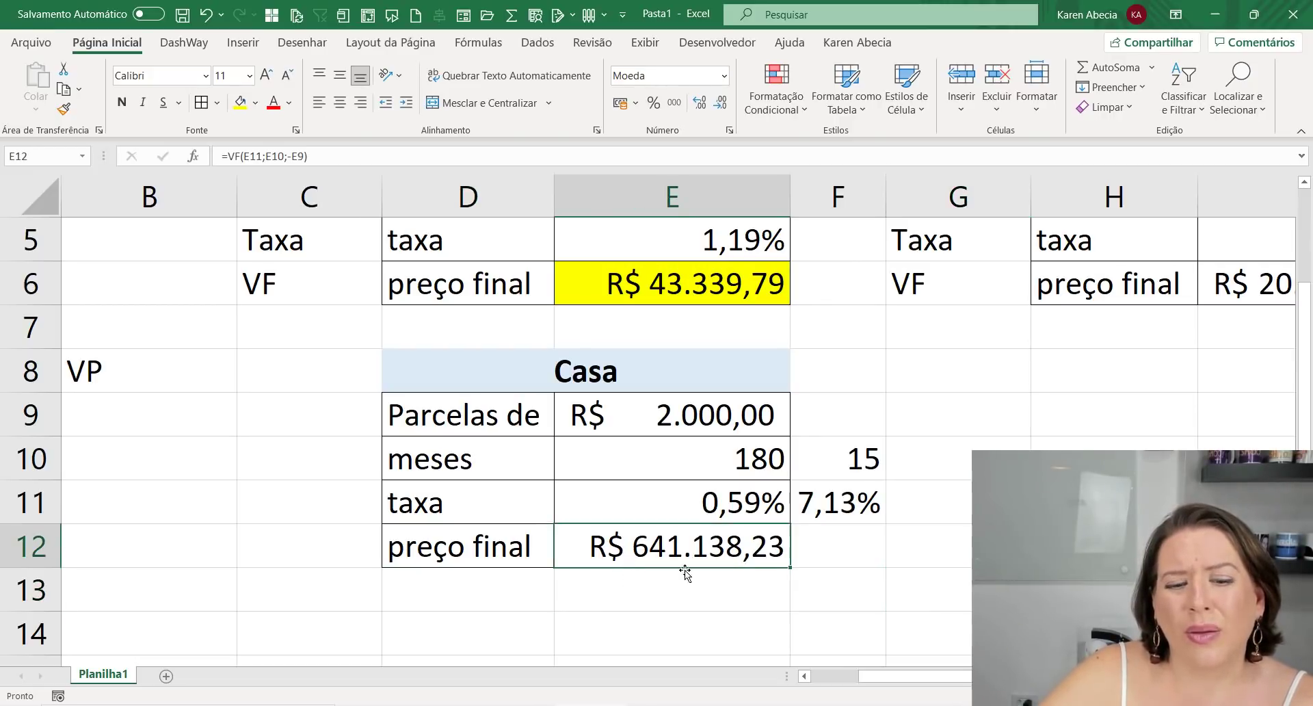
pyautogui.click(844, 548)
pyautogui.click(722, 565)
pyautogui.click(723, 570)
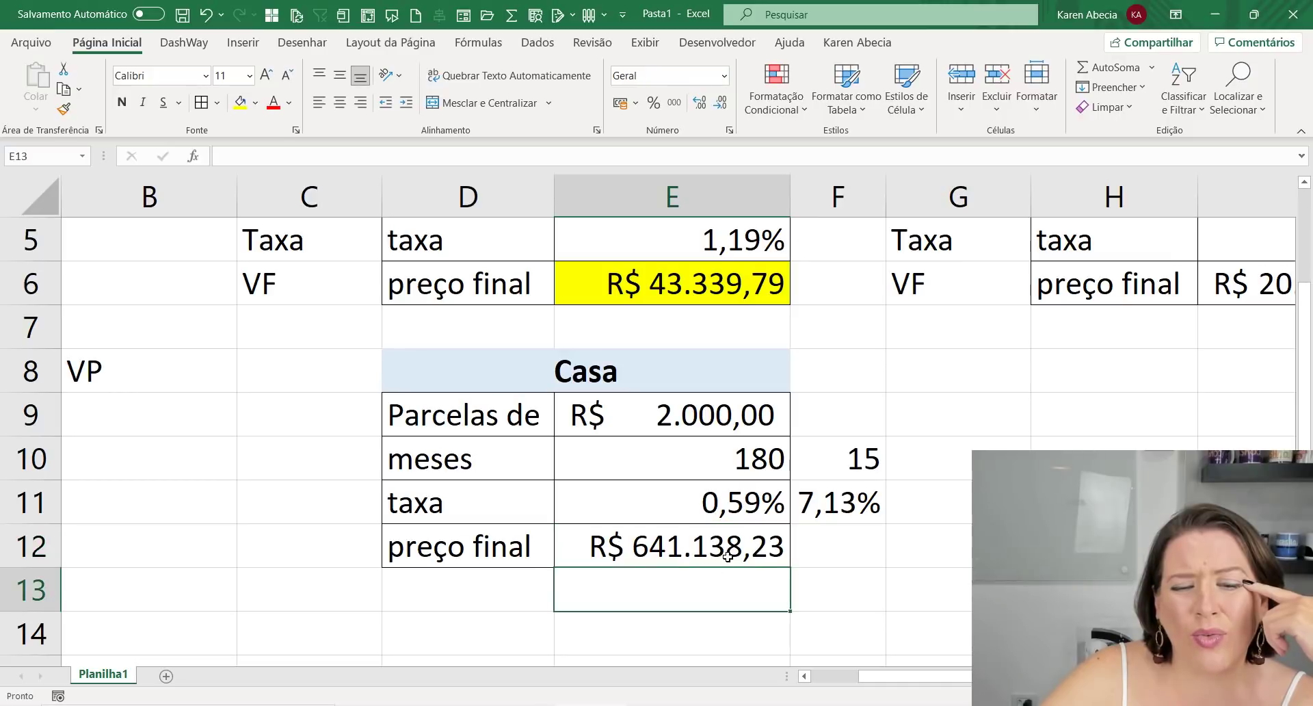
pyautogui.click(728, 554)
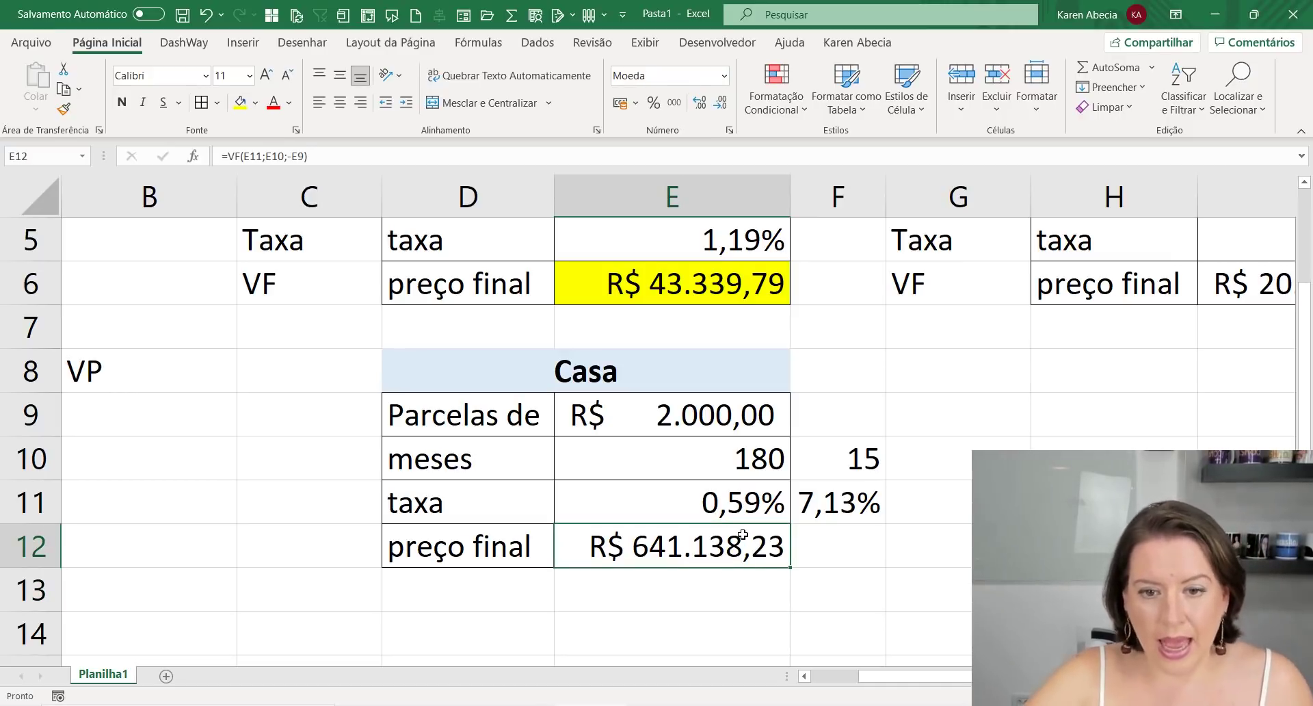
# Highlight the whole Casa table and then its input values
pyautogui.scroll(-1, 743, 534)
pyautogui.scroll(1, 743, 534)
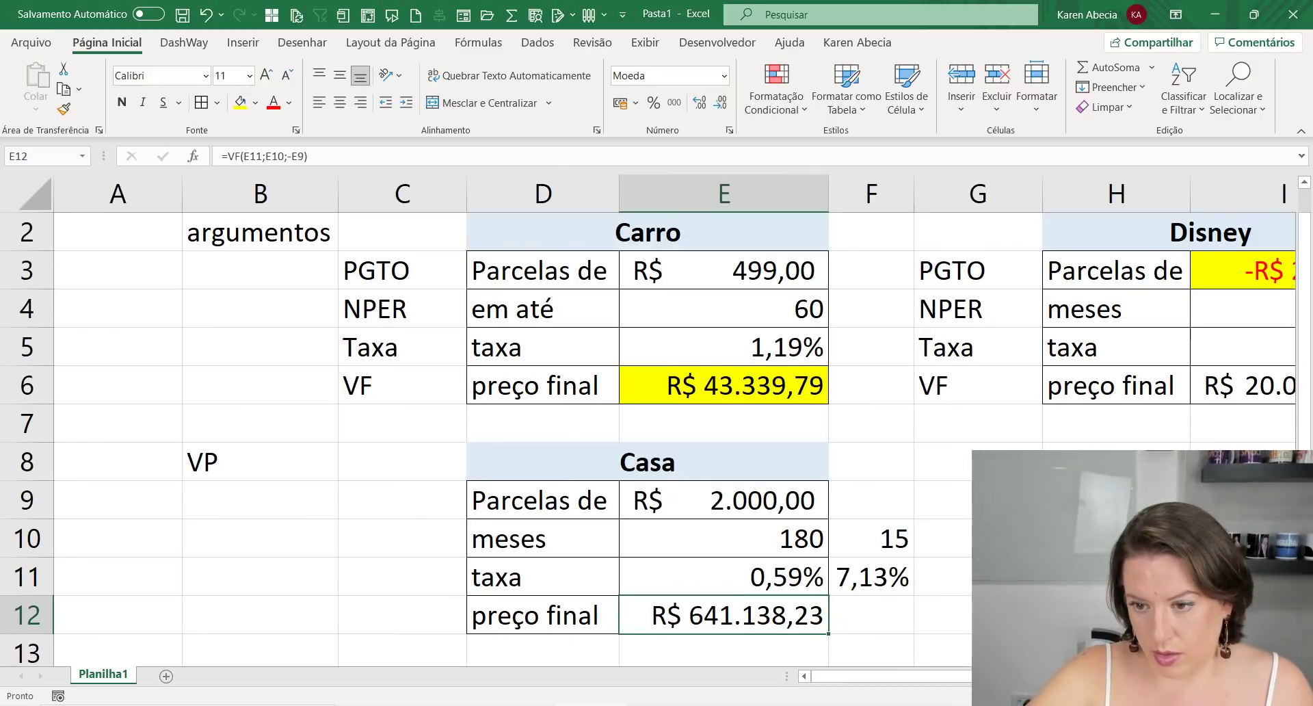
pyautogui.scroll(-1, 743, 534)
pyautogui.scroll(-1, 271, 386)
pyautogui.hscroll(2, 271, 387)
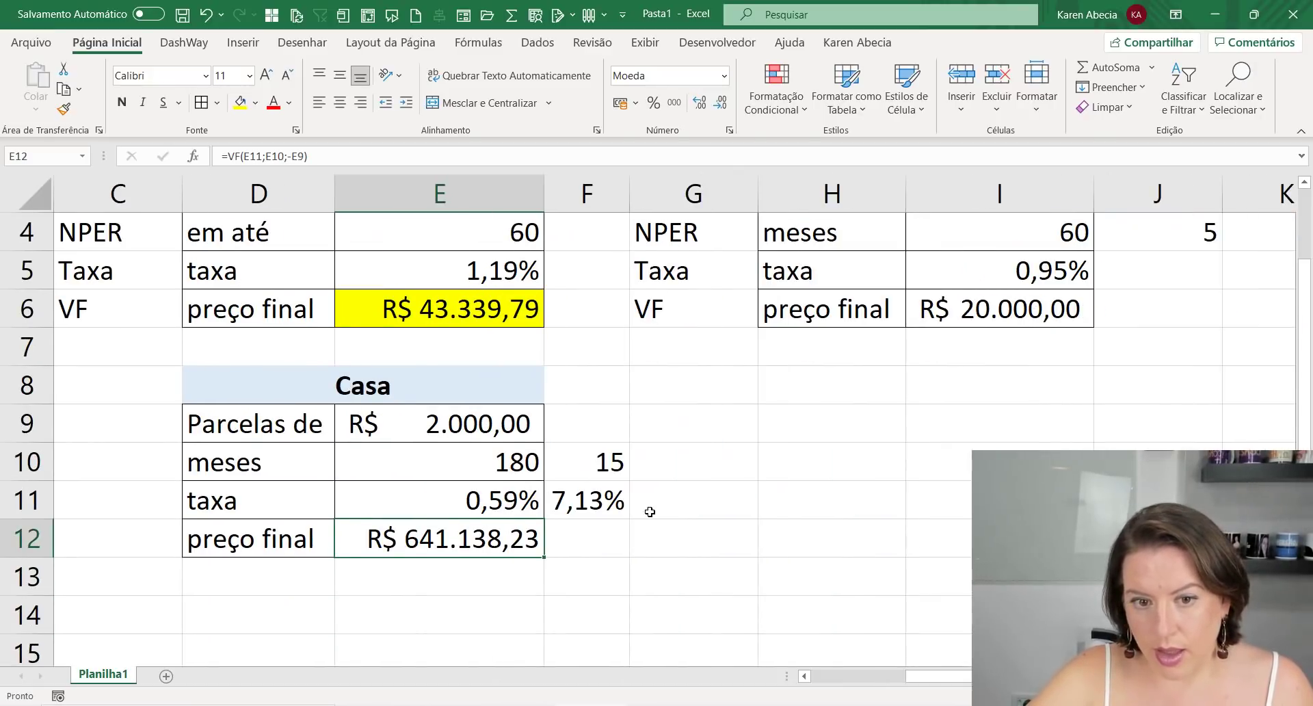
pyautogui.moveTo(271, 386); pyautogui.dragTo(338, 539)
pyautogui.click(413, 591)
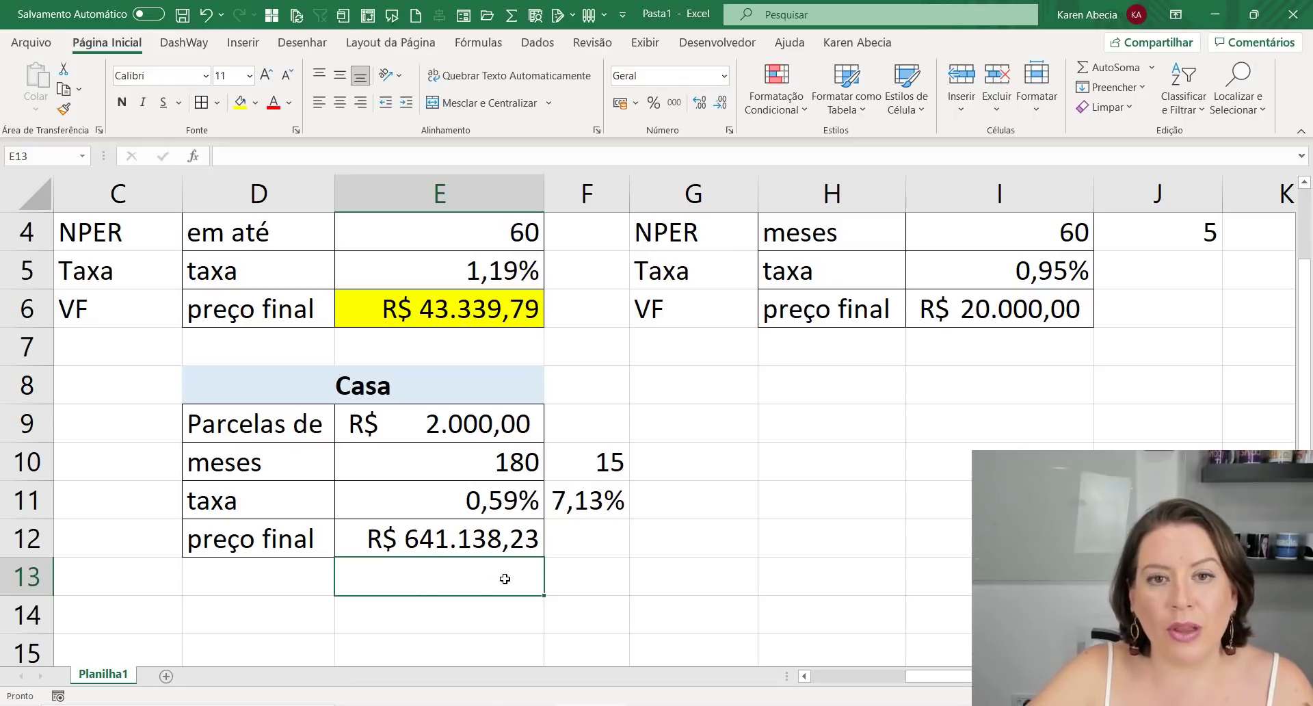
pyautogui.moveTo(322, 427); pyautogui.dragTo(451, 540)
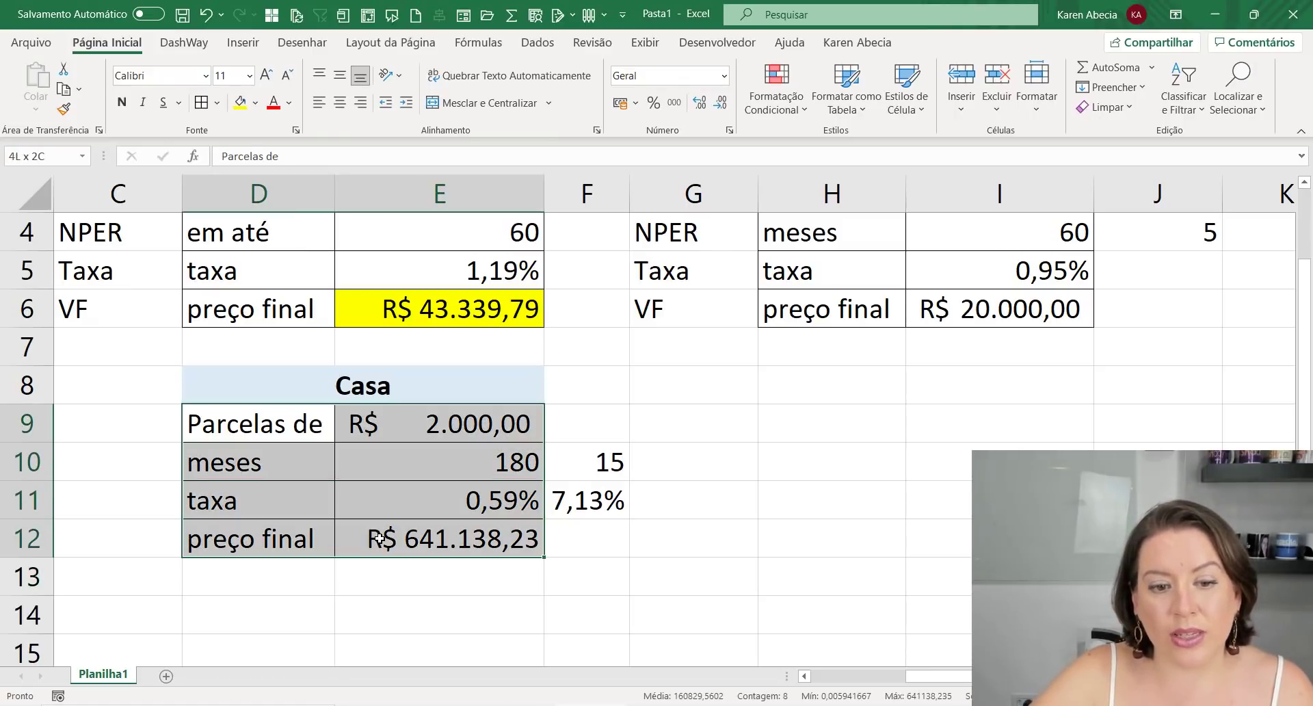
pyautogui.click(780, 431)
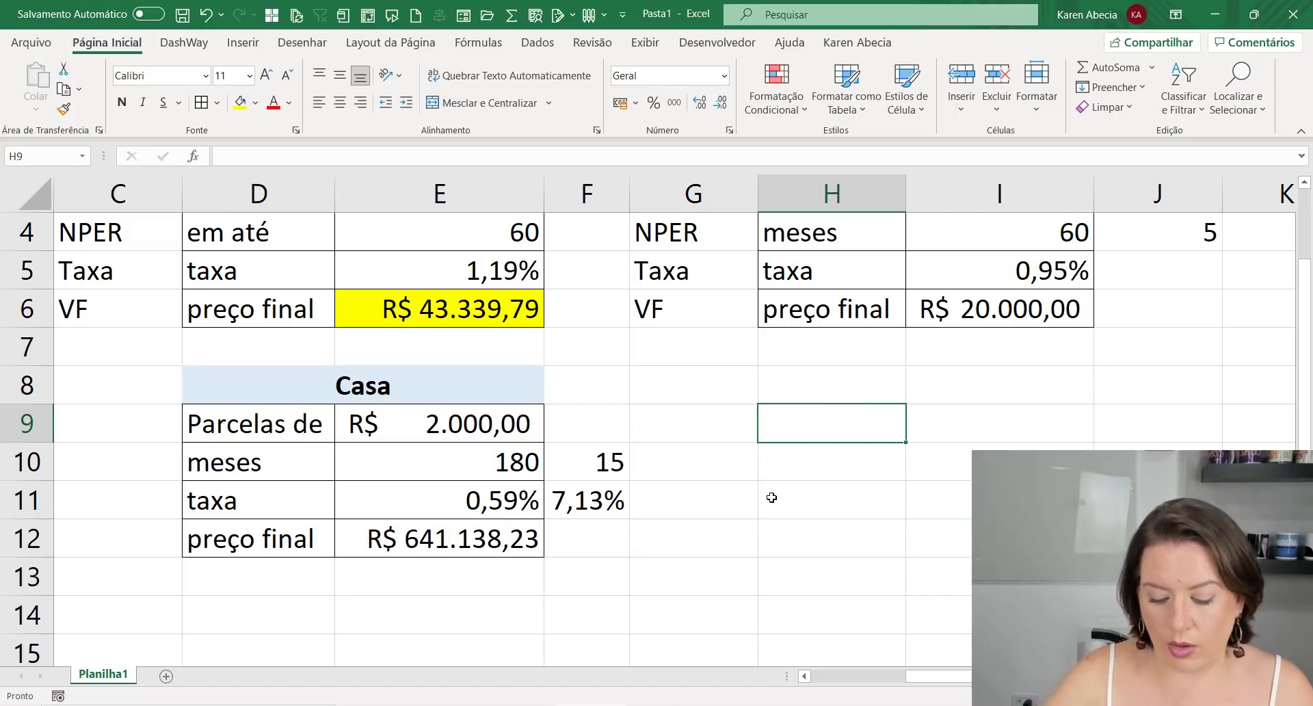
# Enter =VP(E11;E10;-E9) in H9, giving the Casa present value of R$ 220.723,30
pyautogui.write('=vp(')
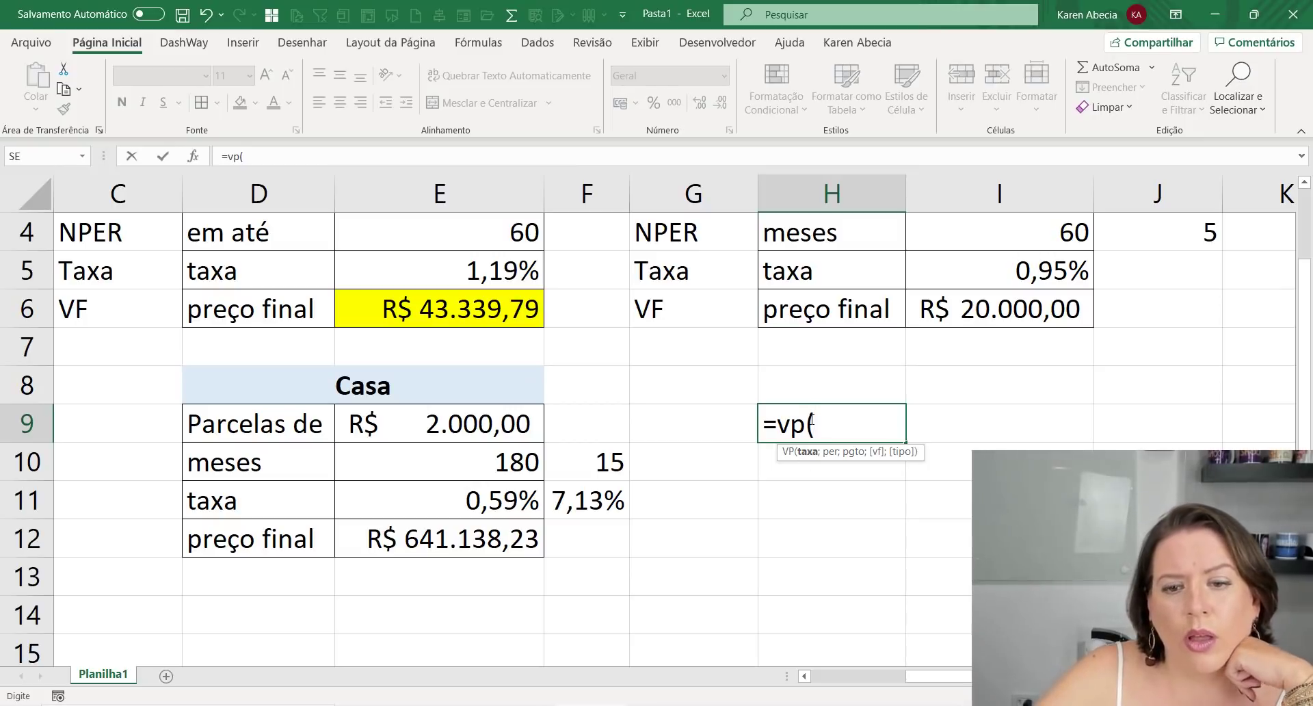
pyautogui.press('F2')
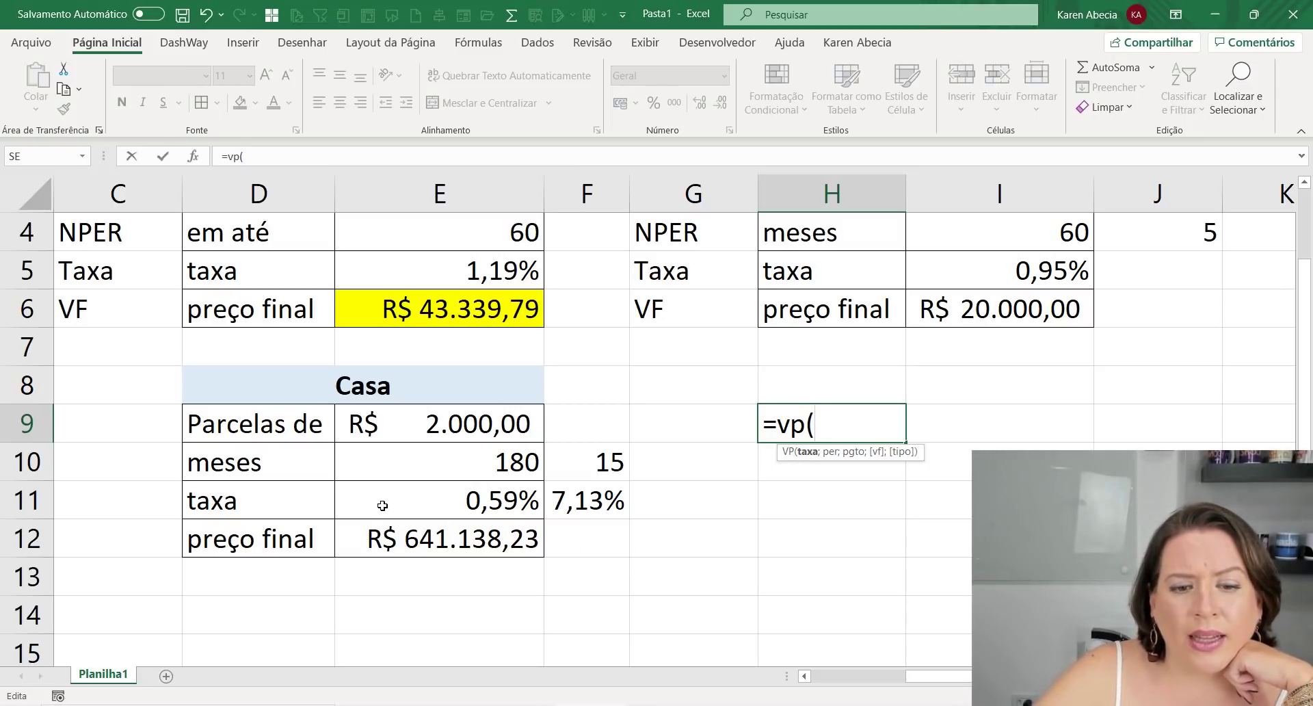
pyautogui.click(382, 506)
pyautogui.write(';')
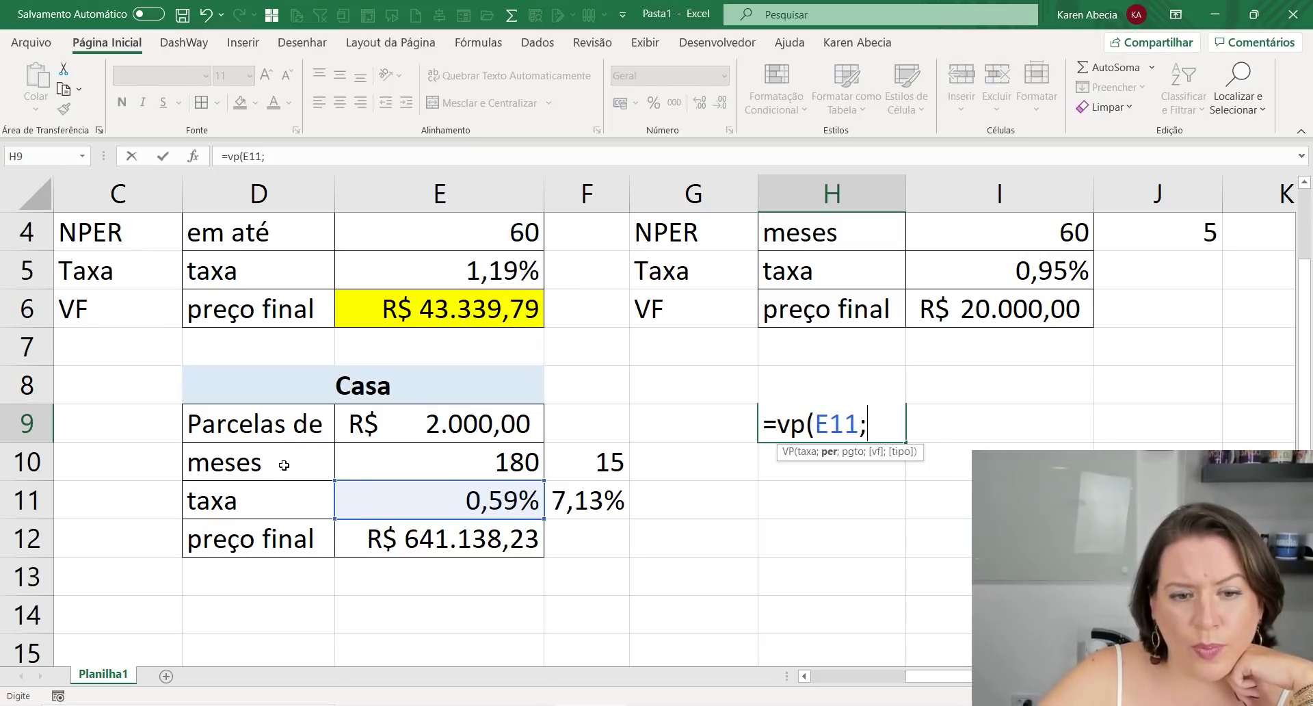
pyautogui.click(378, 466)
pyautogui.write(';')
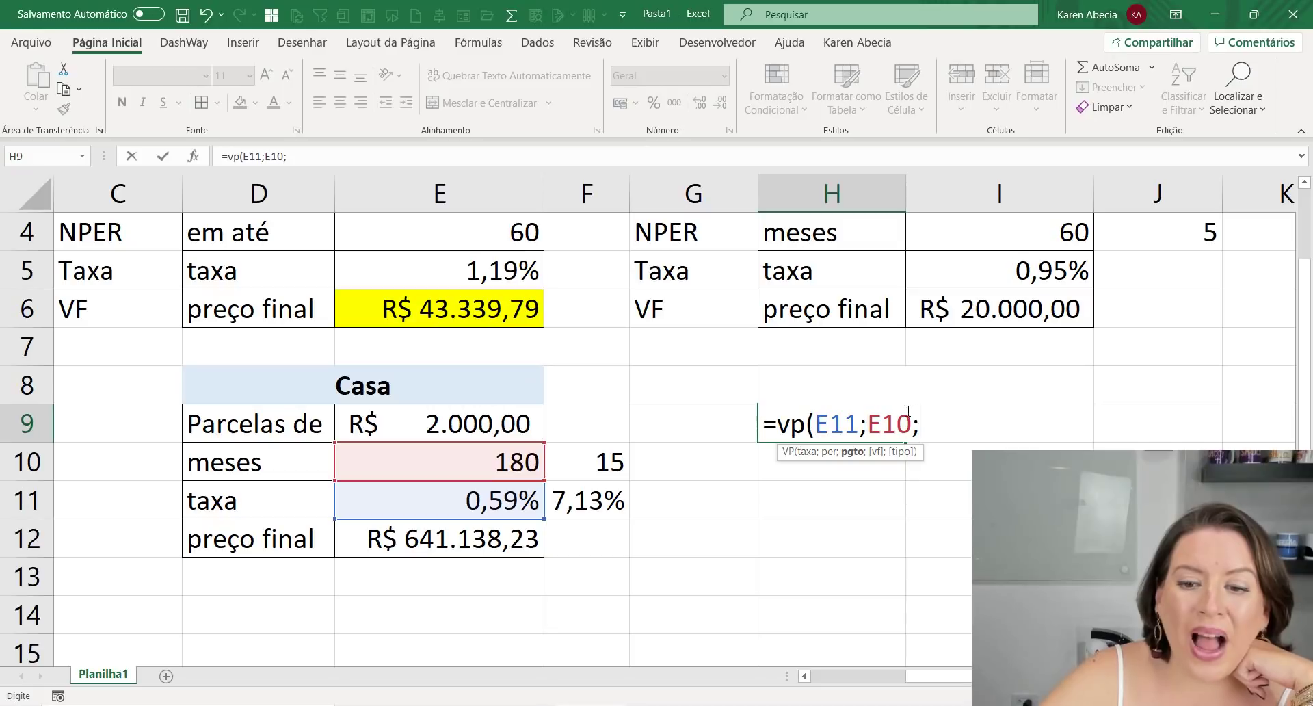
pyautogui.write('-')
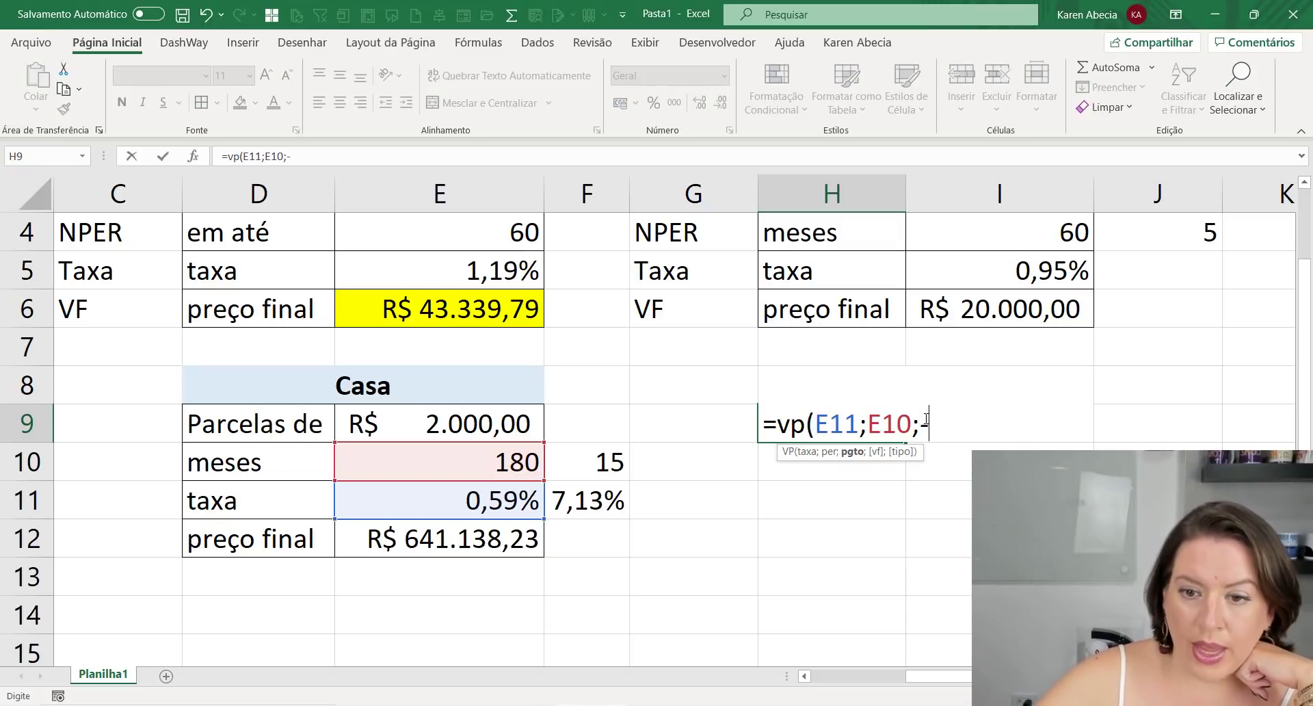
pyautogui.click(491, 420)
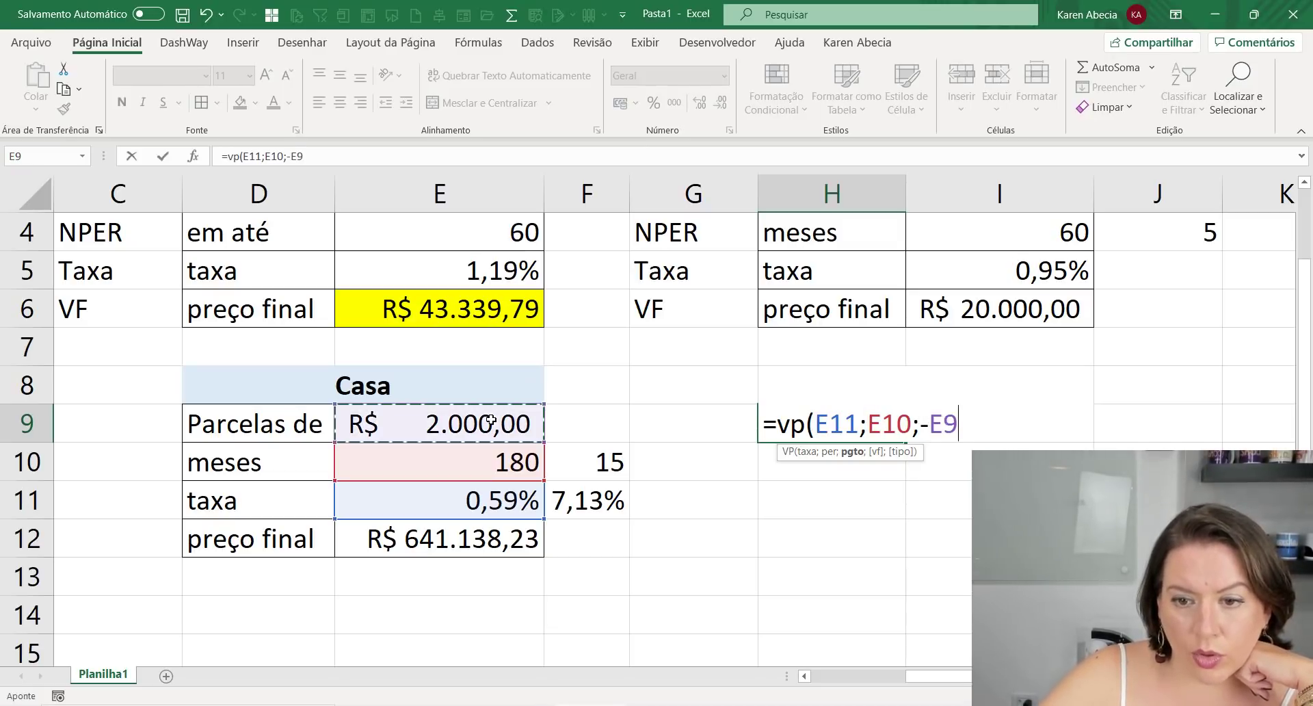
pyautogui.write(')')
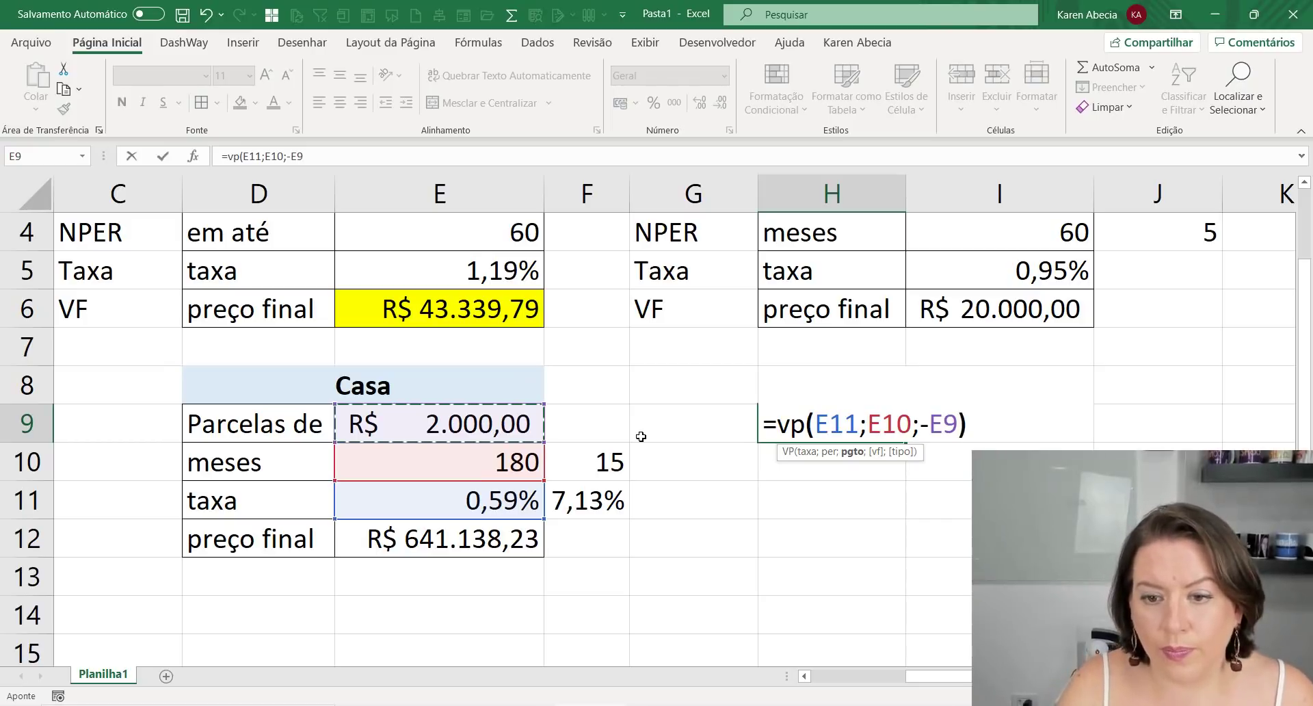
pyautogui.press('Return')
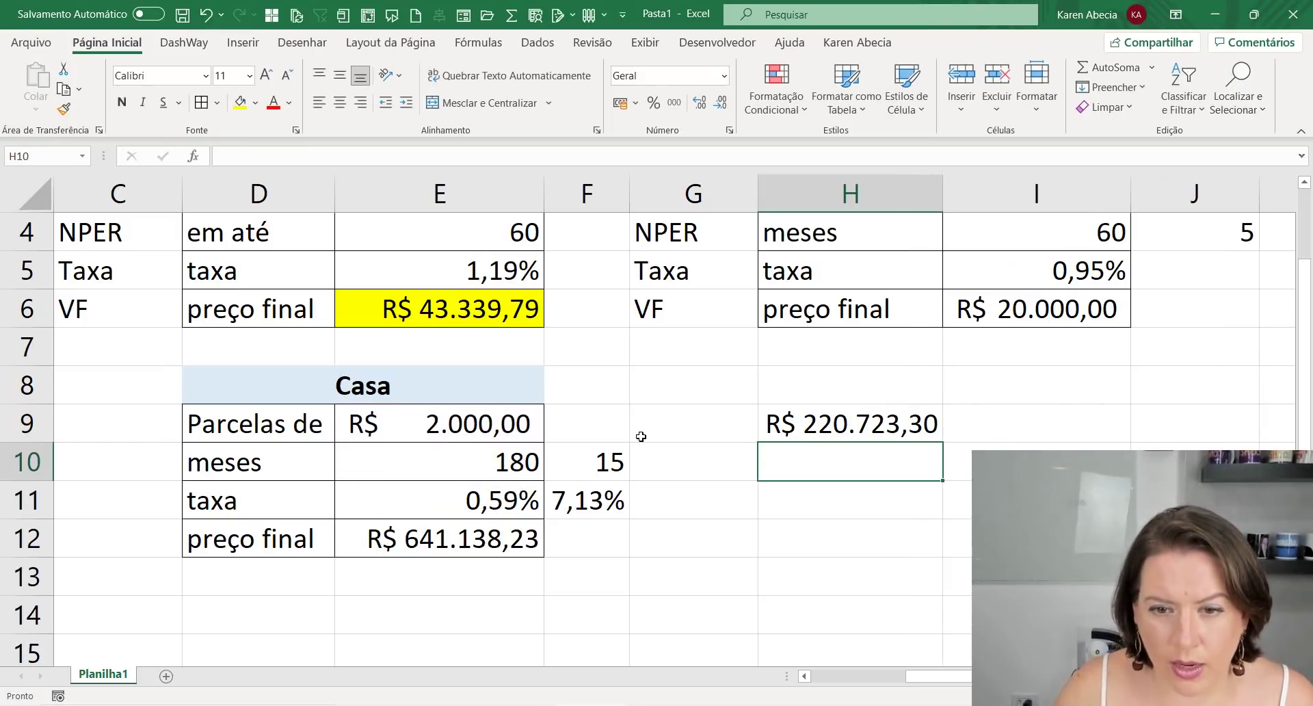
pyautogui.press('Up')
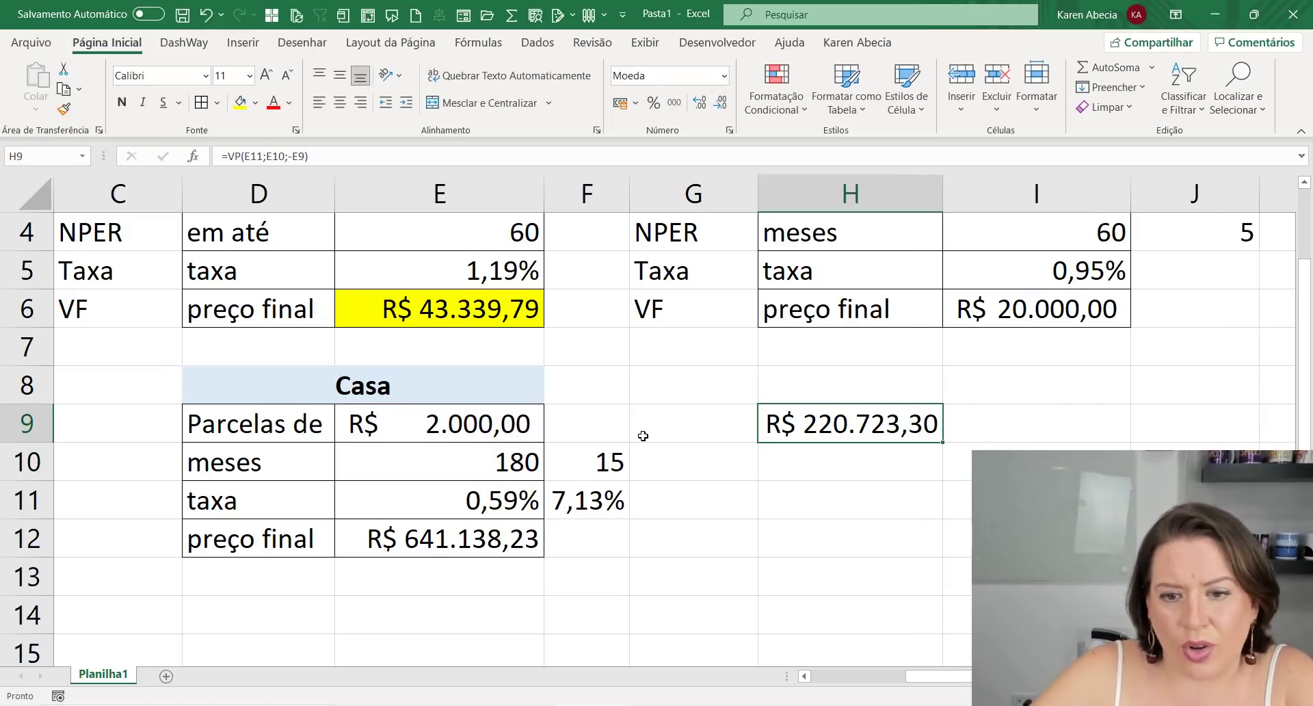
pyautogui.doubleClick(799, 424)
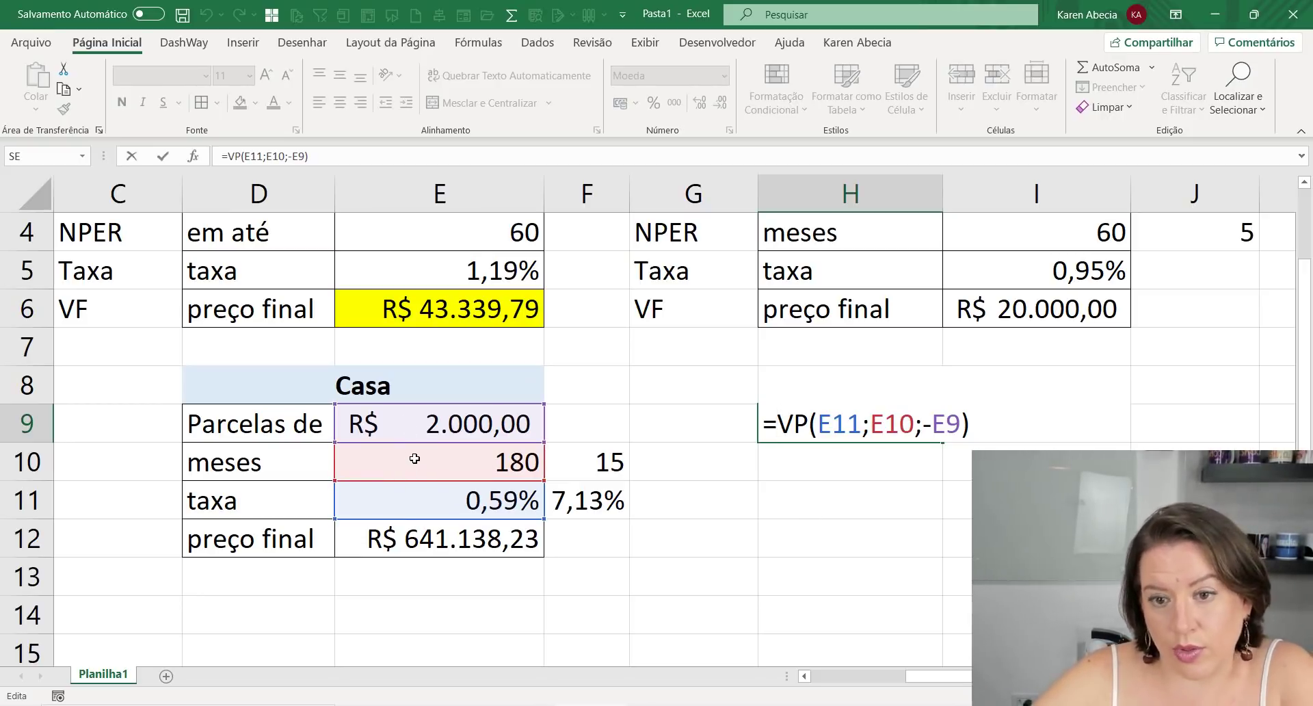
pyautogui.press('Return')
pyautogui.click(854, 434)
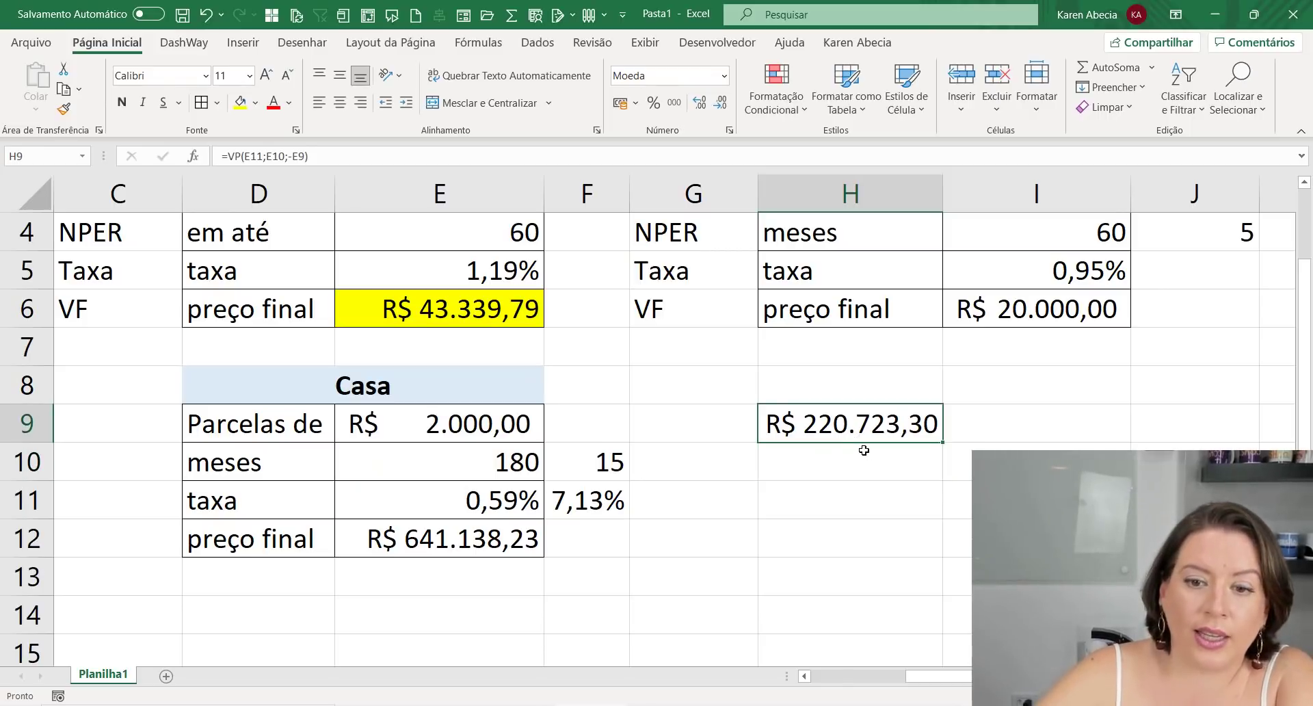
pyautogui.click(864, 450)
pyautogui.click(860, 428)
pyautogui.click(867, 457)
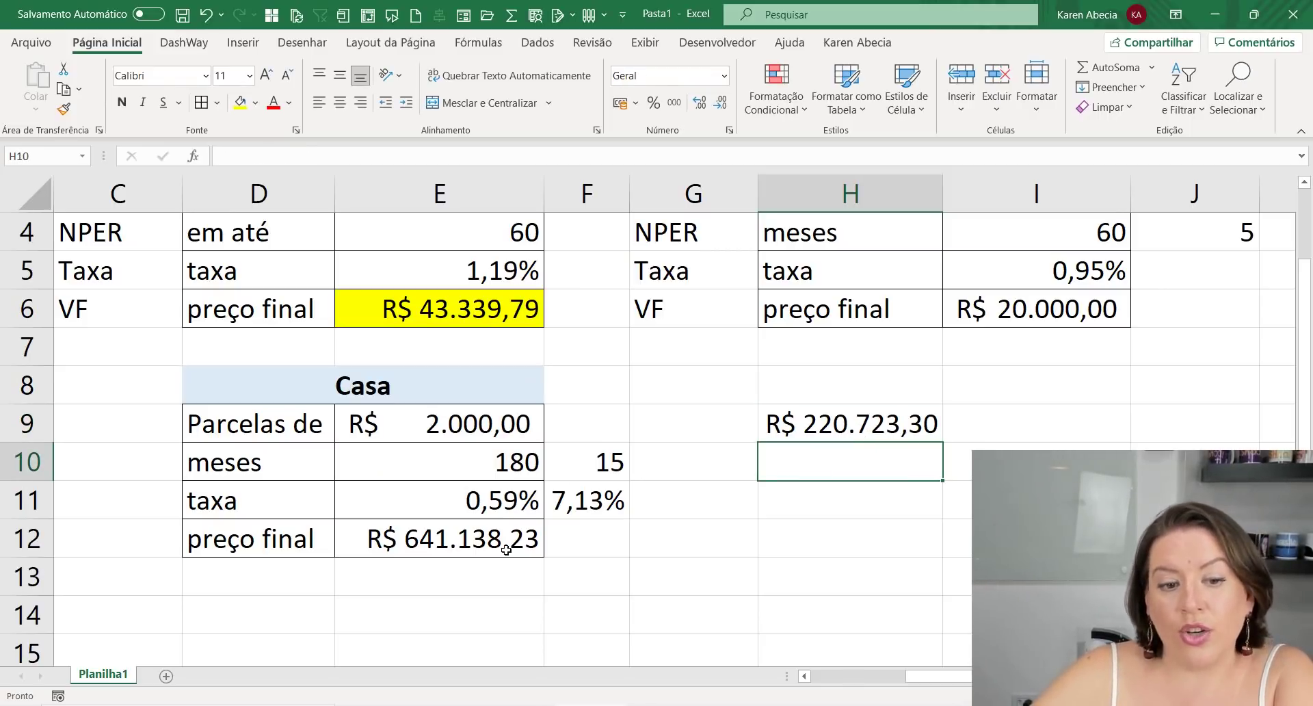
pyautogui.click(481, 578)
pyautogui.click(482, 540)
pyautogui.click(624, 569)
pyautogui.click(601, 543)
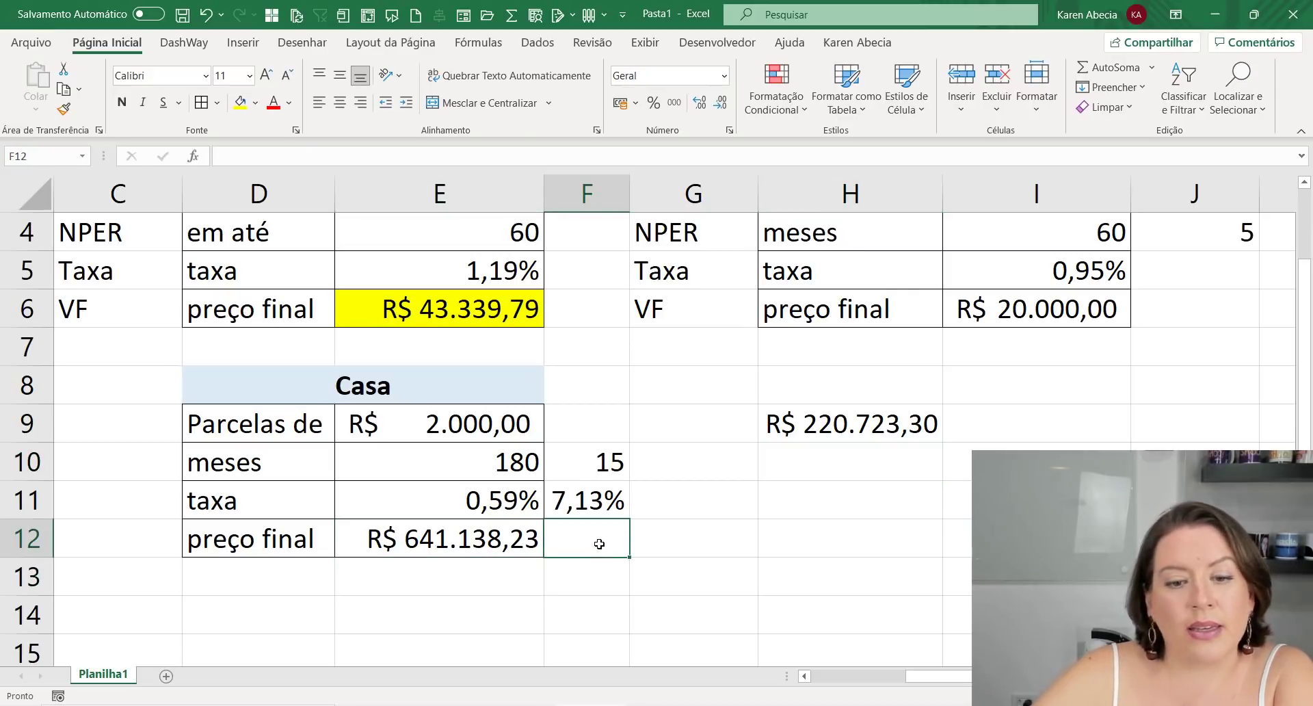
pyautogui.click(530, 543)
pyautogui.doubleClick(497, 548)
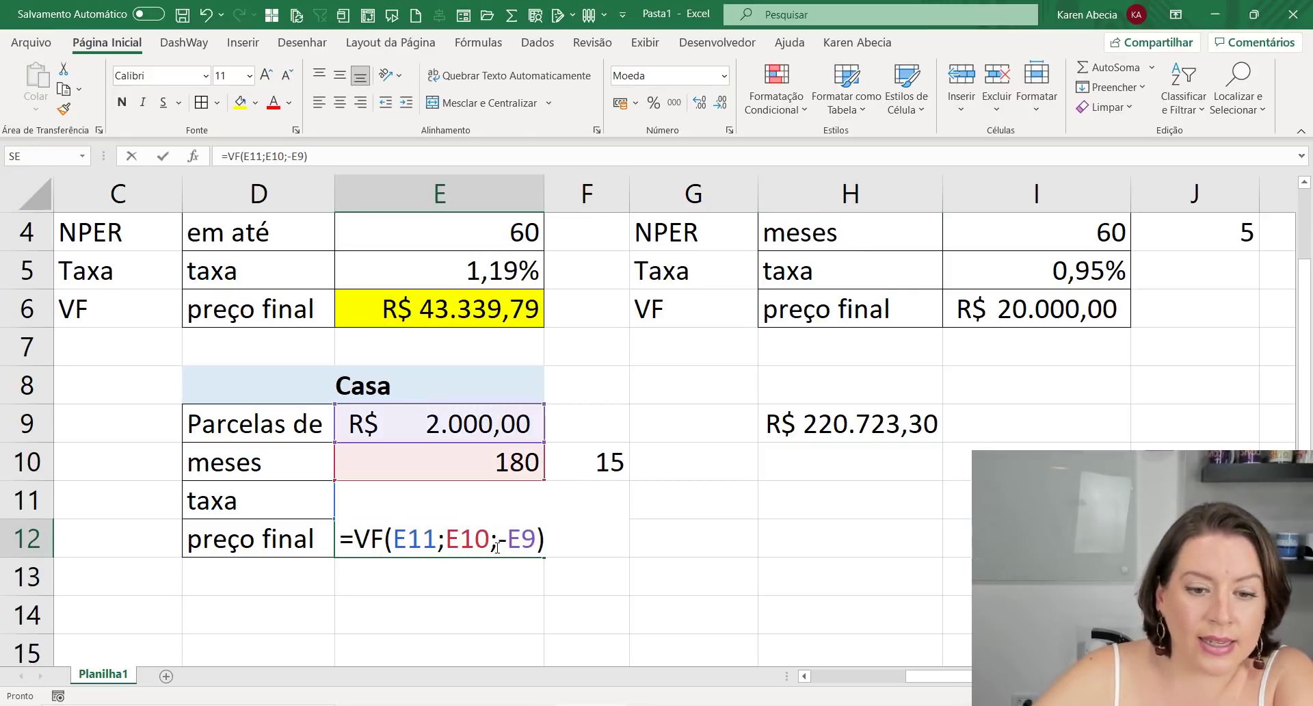
pyautogui.press('Return')
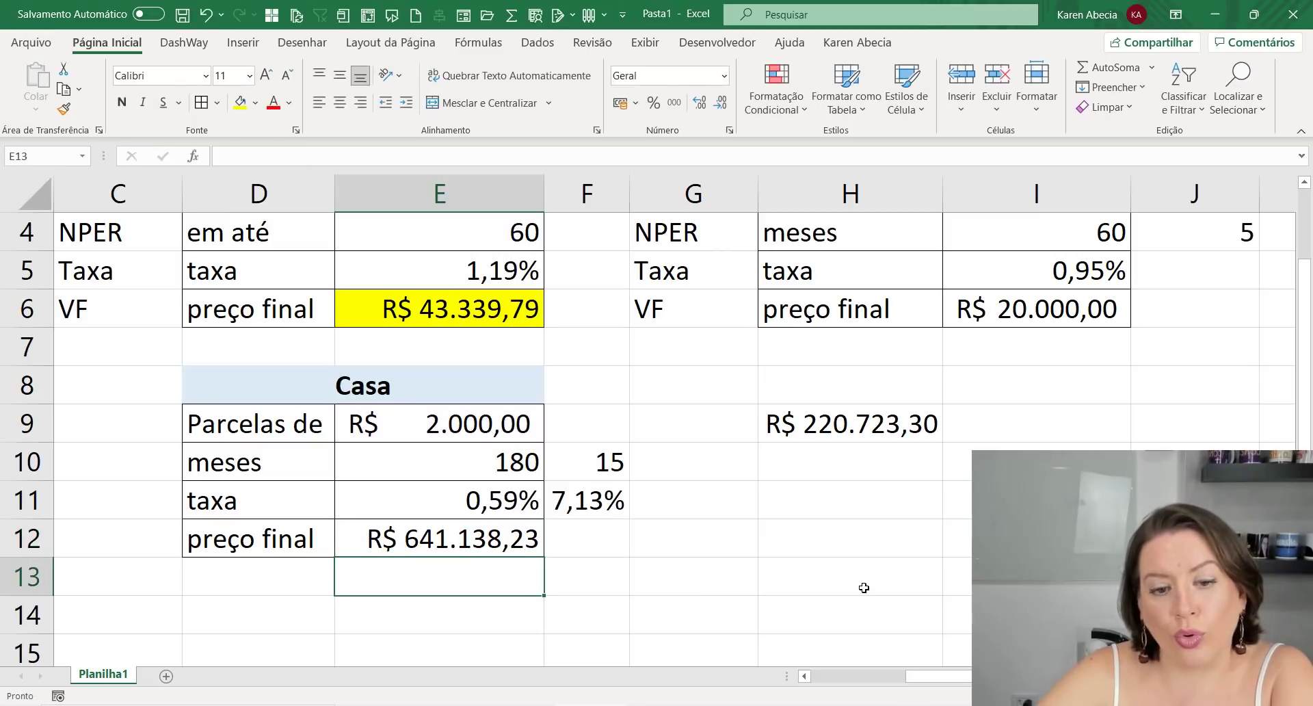
pyautogui.click(718, 586)
pyautogui.click(582, 546)
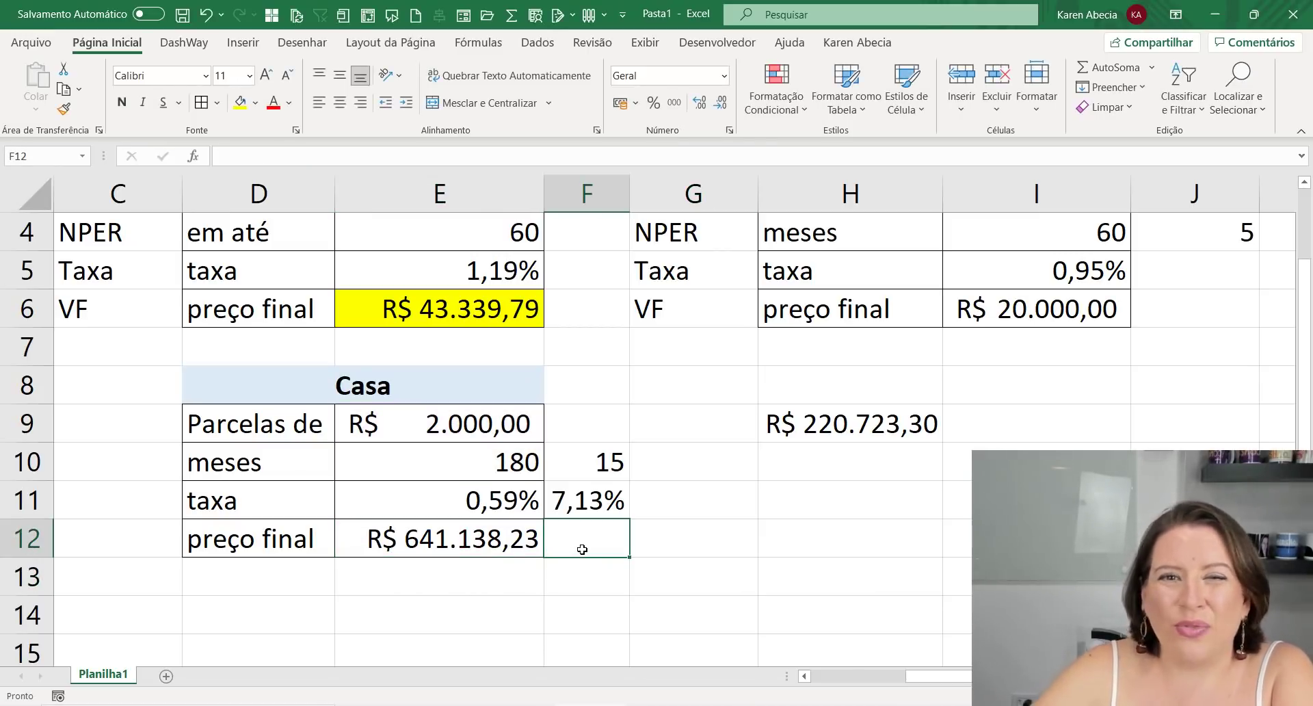
pyautogui.click(568, 566)
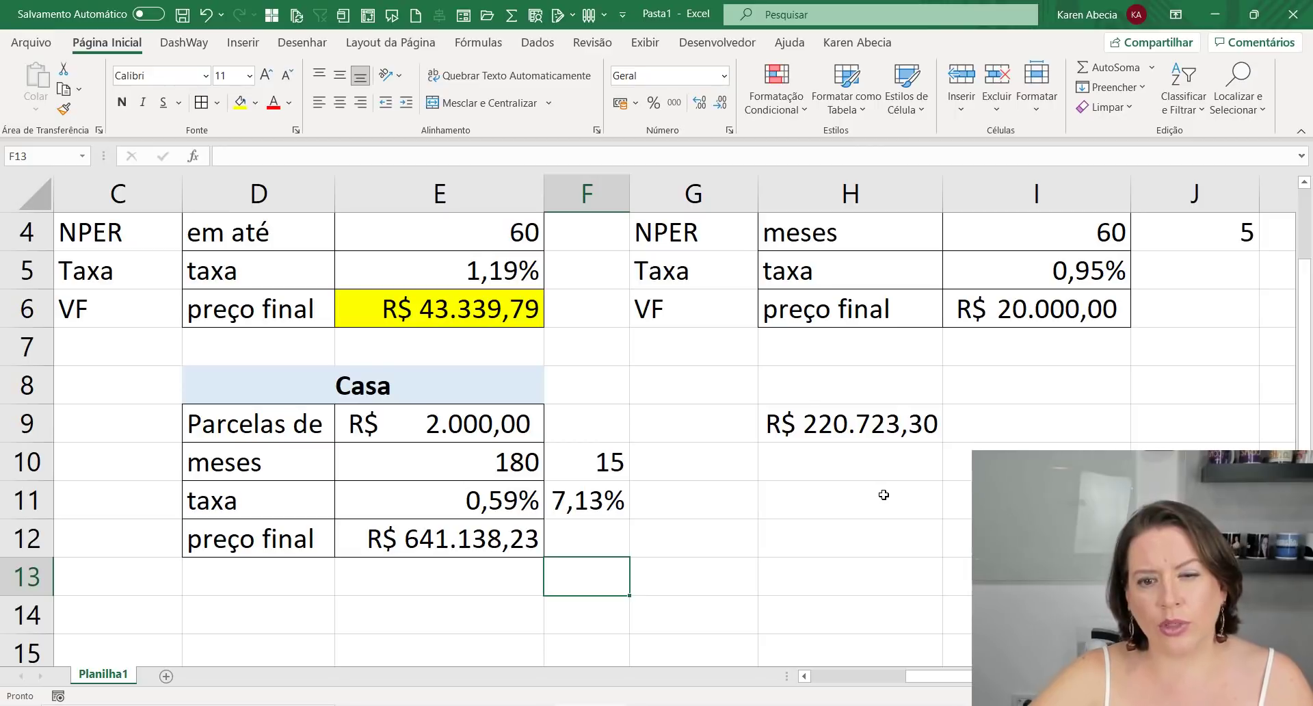
pyautogui.click(884, 494)
pyautogui.click(852, 470)
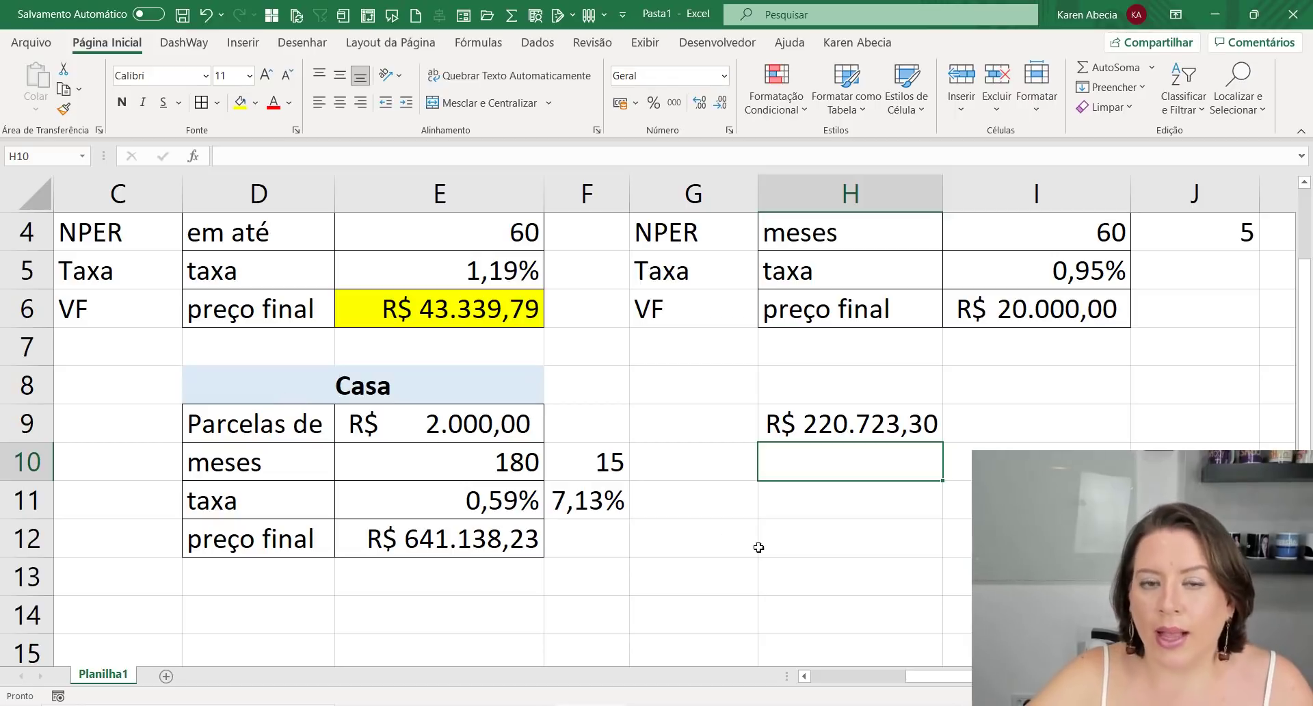
pyautogui.click(829, 438)
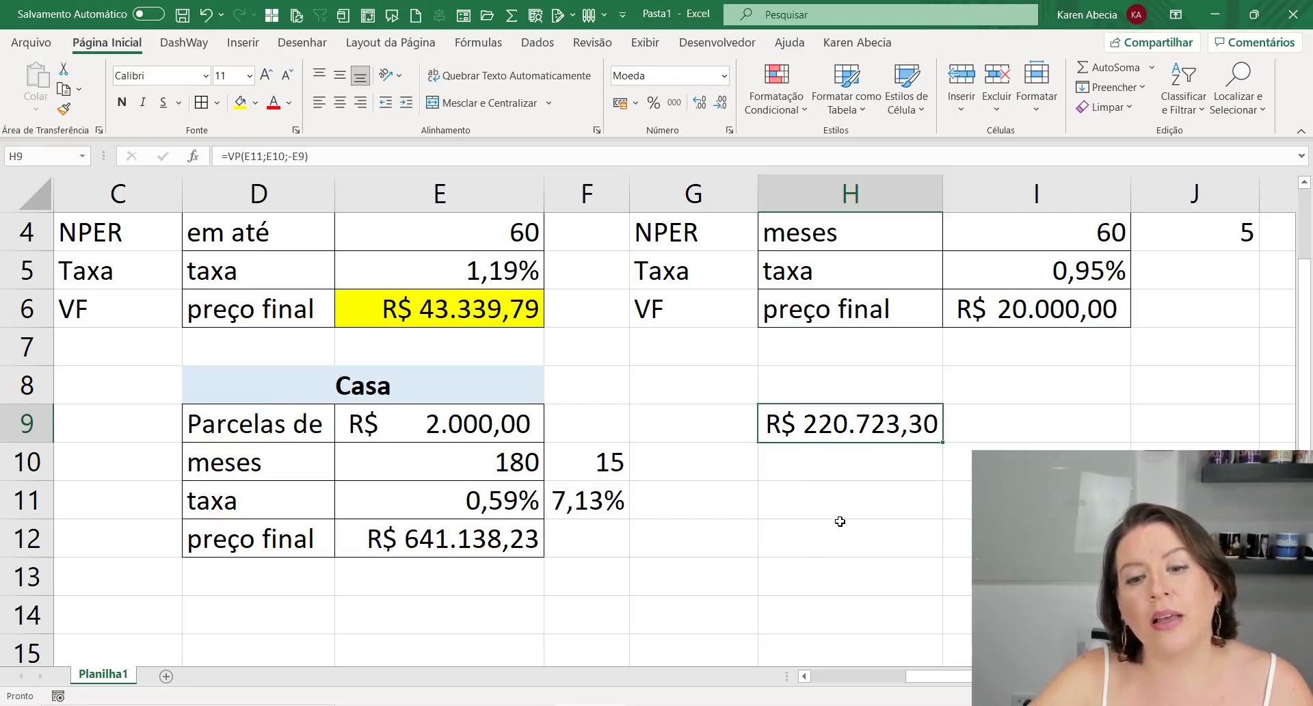
pyautogui.click(831, 477)
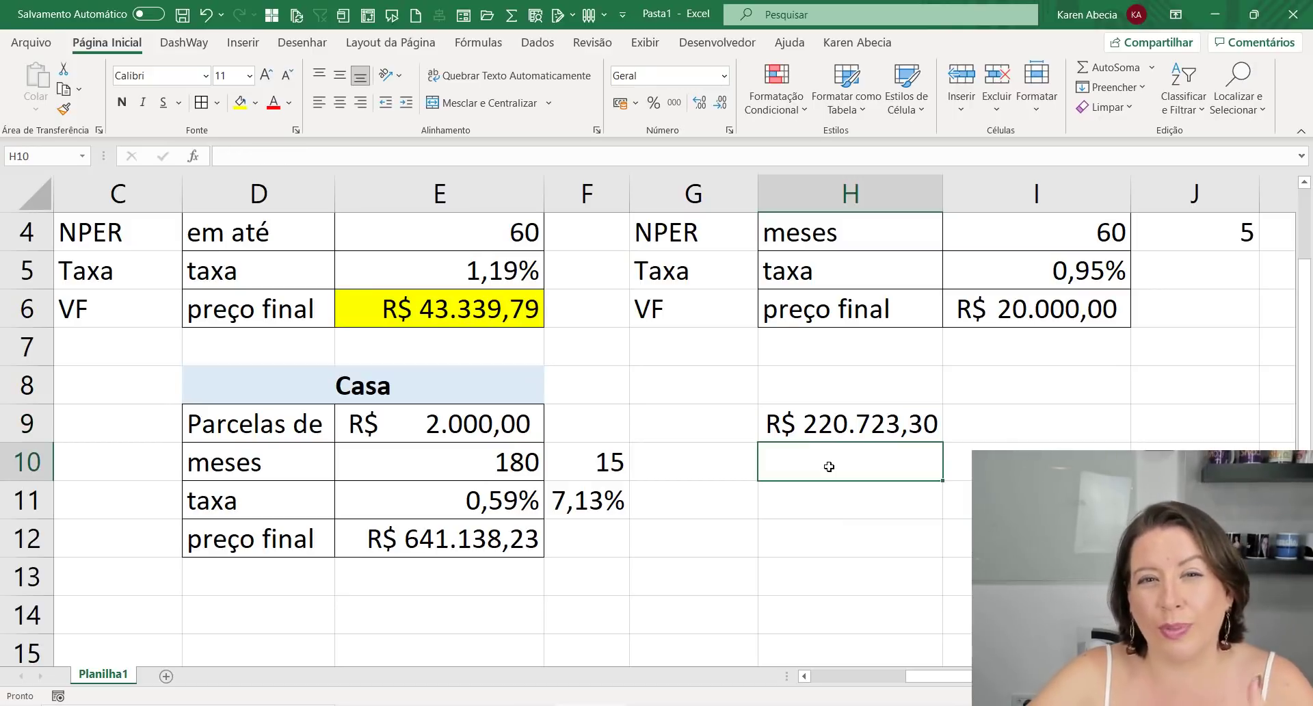
pyautogui.click(834, 505)
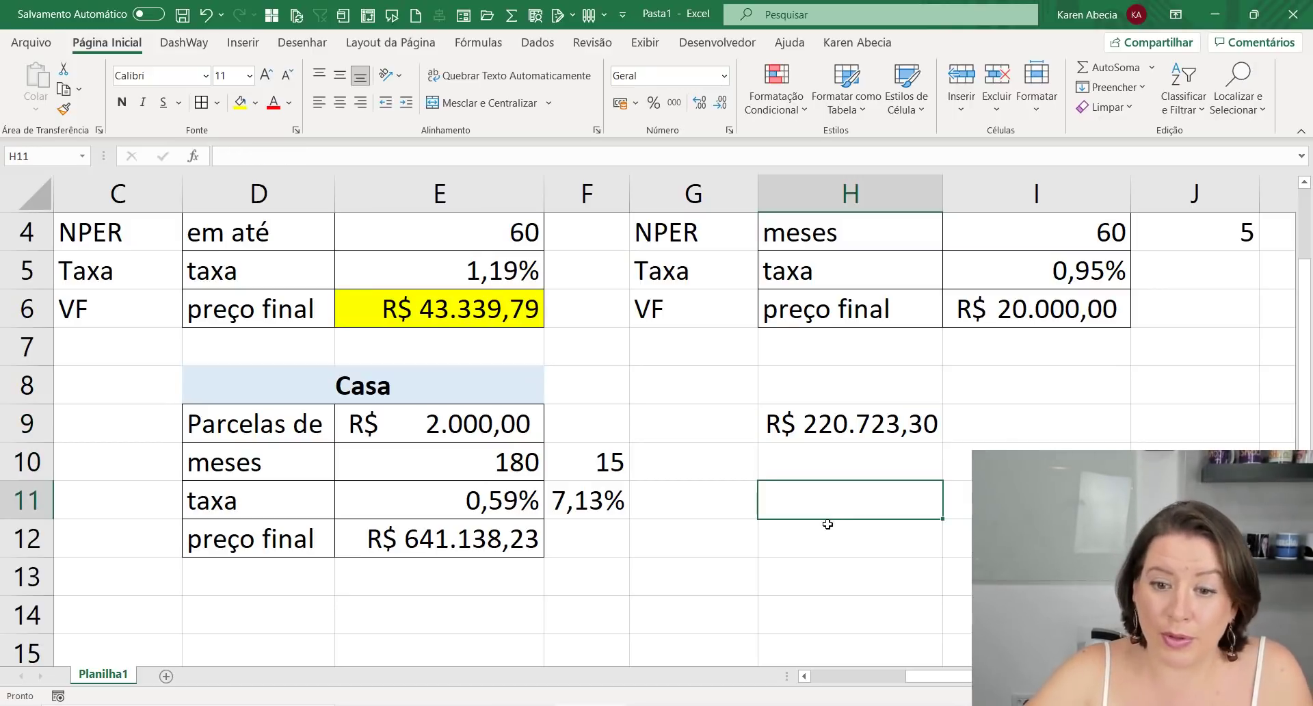
pyautogui.click(834, 537)
# Review the Carro table's argument labels PGTO through VF and its VF formula in E6
pyautogui.scroll(1, 828, 526)
pyautogui.scroll(-1, 830, 528)
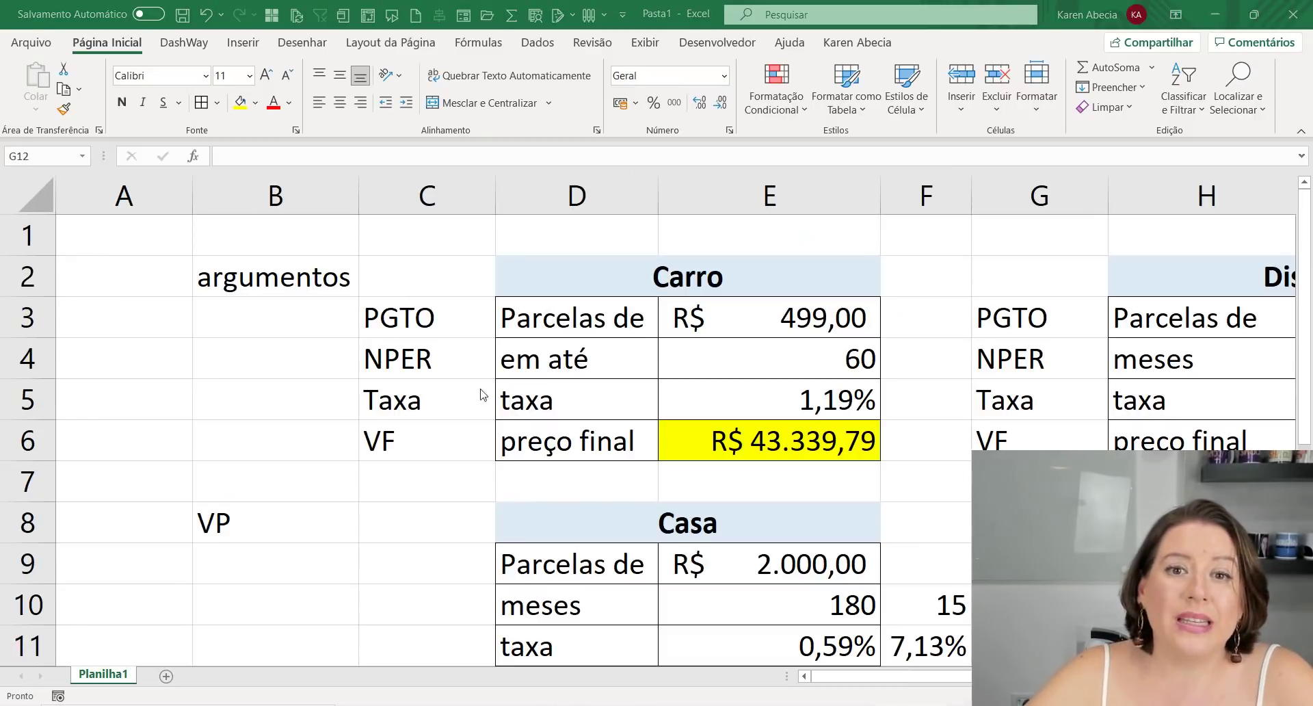
pyautogui.click(500, 428)
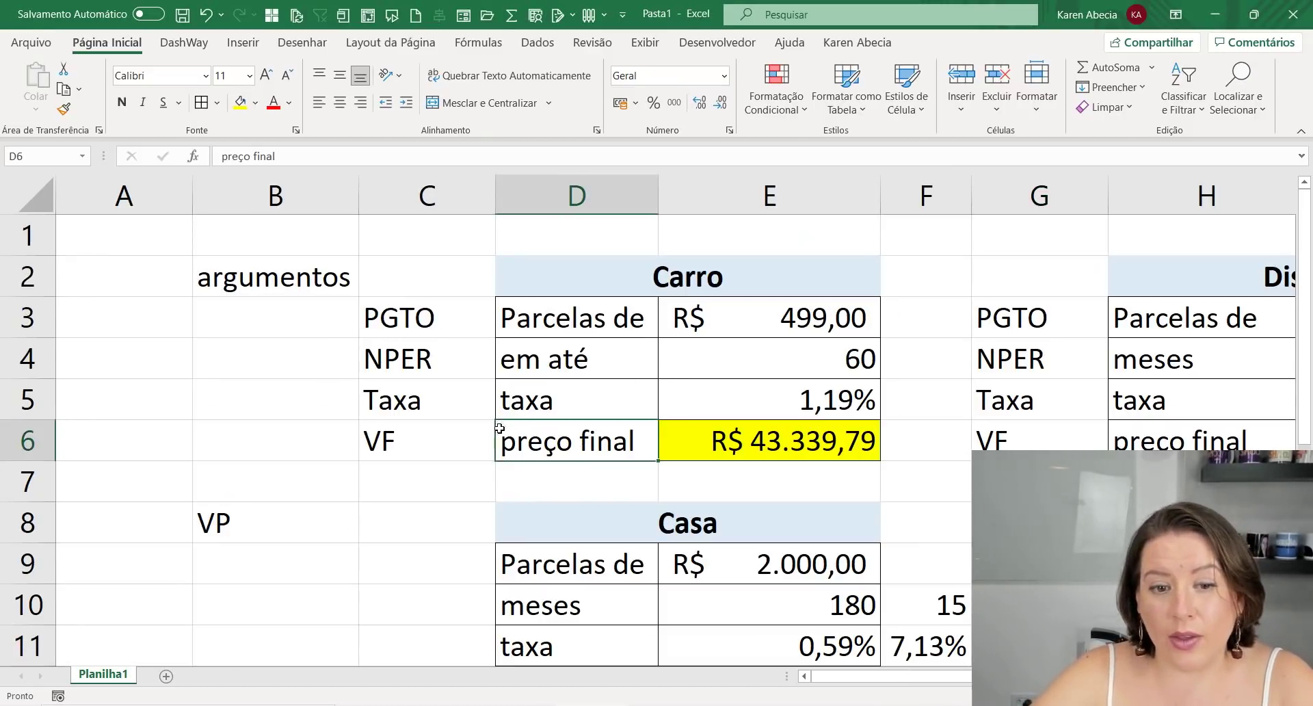
pyautogui.moveTo(426, 304); pyautogui.dragTo(752, 479)
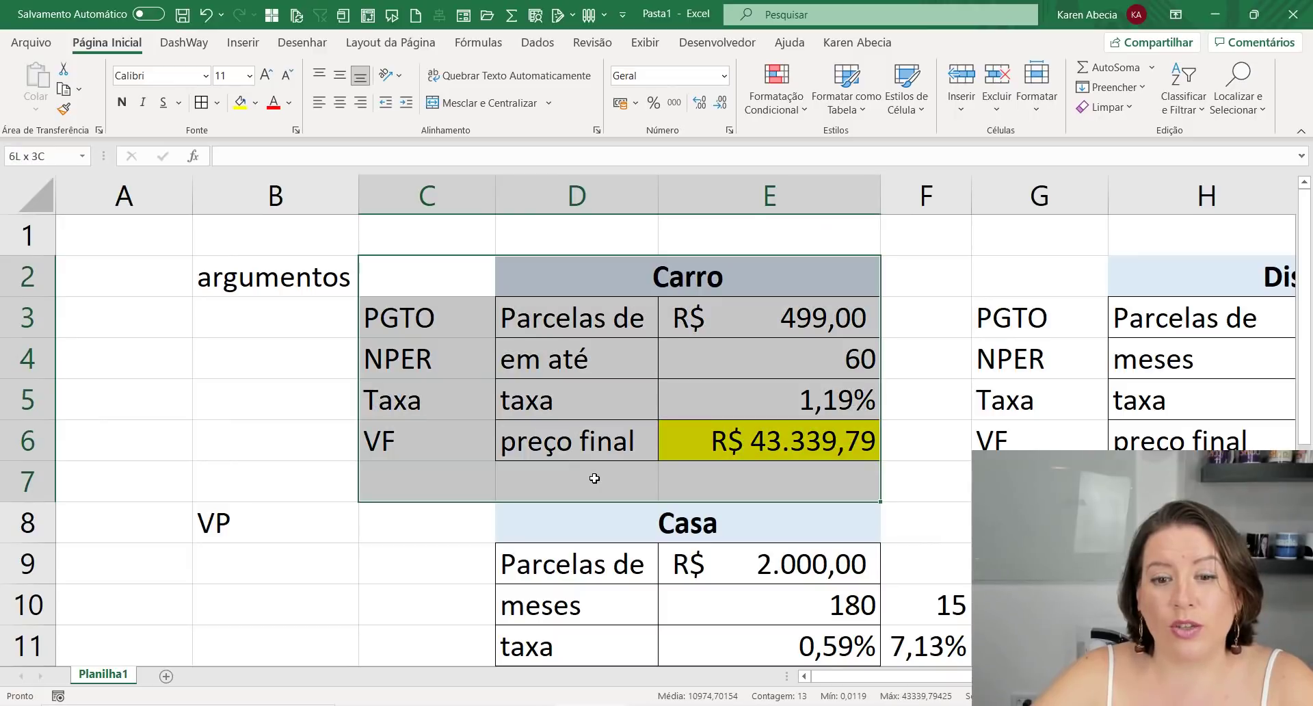
pyautogui.click(720, 451)
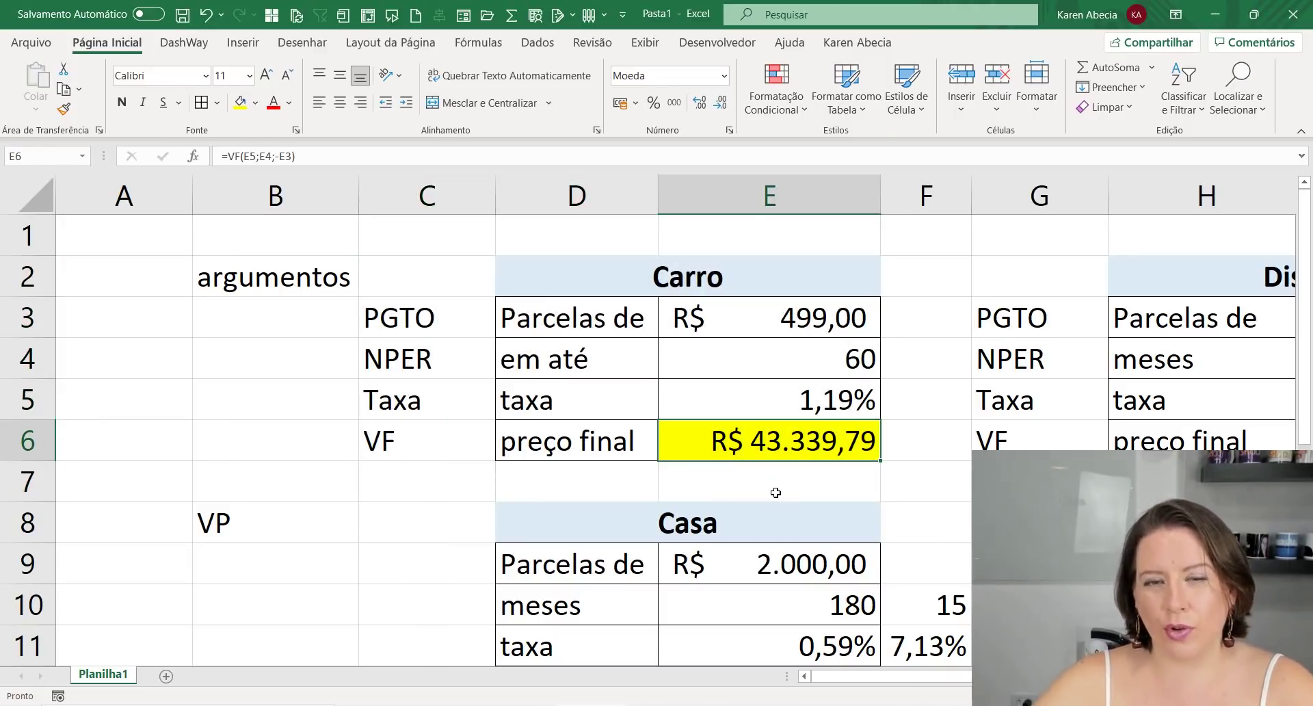
pyautogui.click(450, 278)
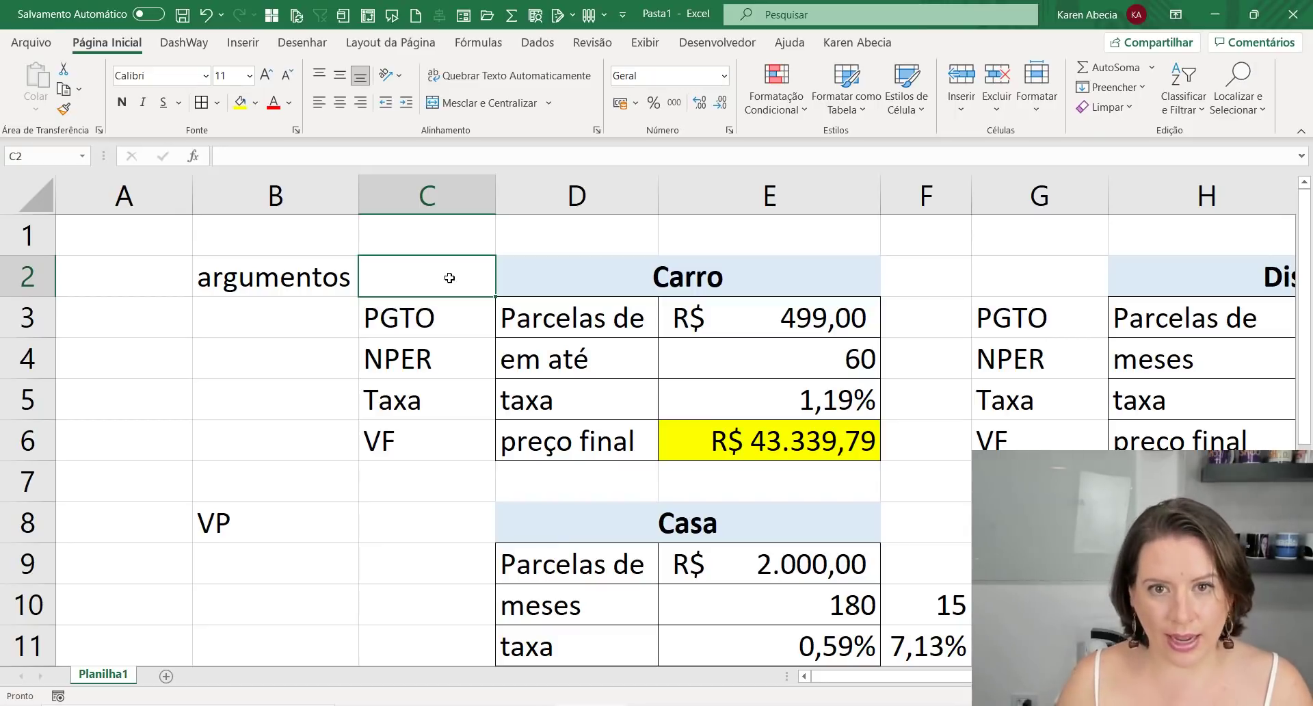
pyautogui.moveTo(473, 313); pyautogui.dragTo(471, 440)
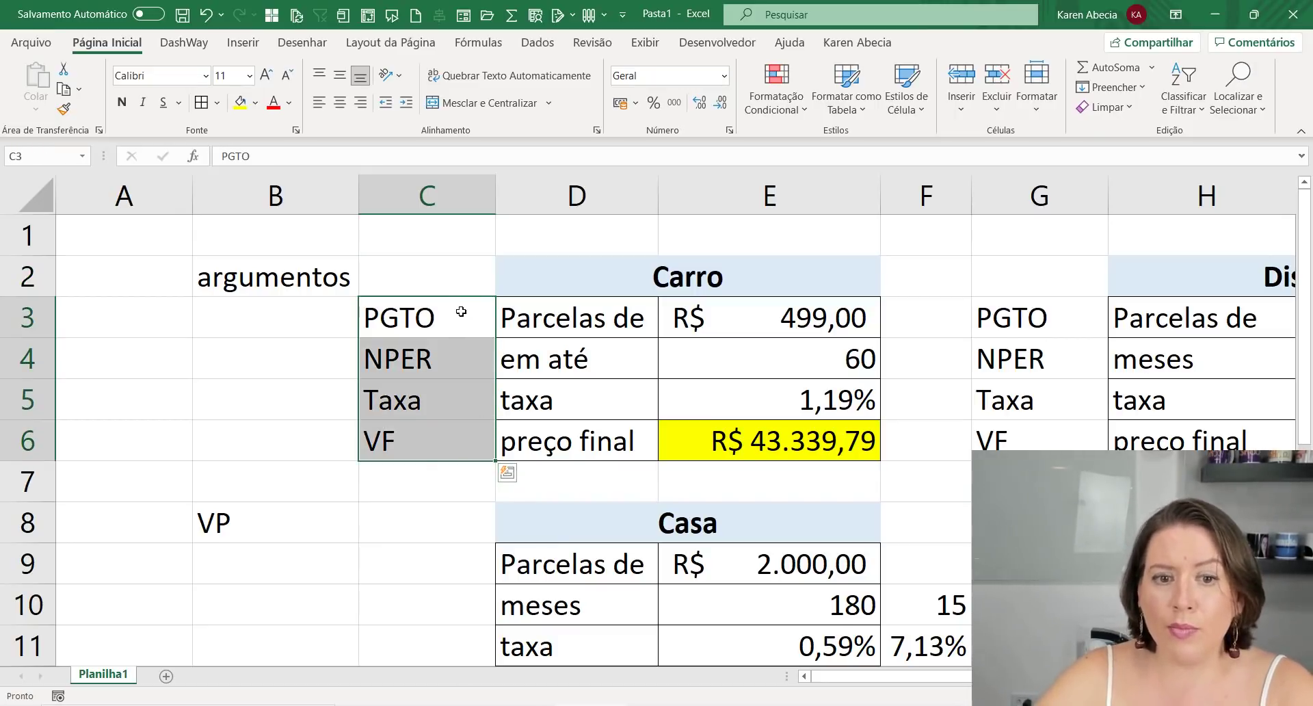
pyautogui.moveTo(428, 305); pyautogui.dragTo(725, 444)
pyautogui.click(725, 450)
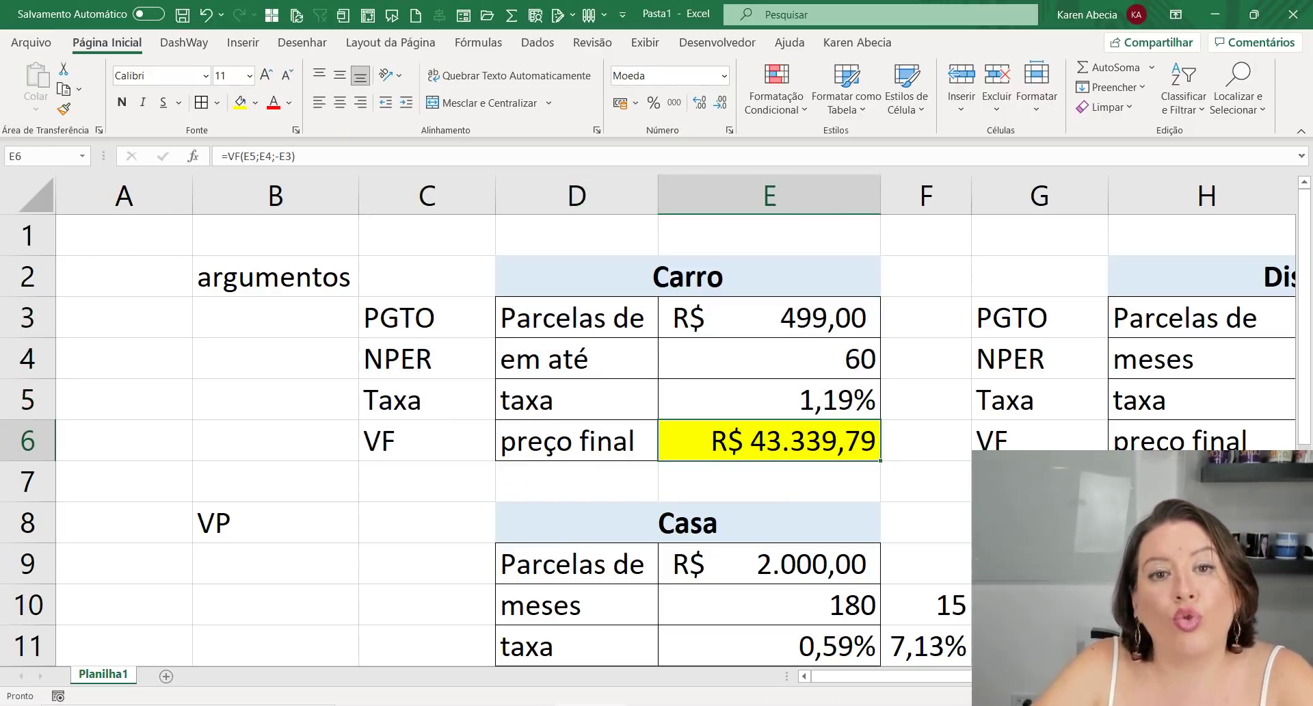
# Clear the argument labels from column B and narrow columns A and B
pyautogui.keyDown('ctrl'); pyautogui.scroll(3, 931, 690); pyautogui.keyUp('ctrl')
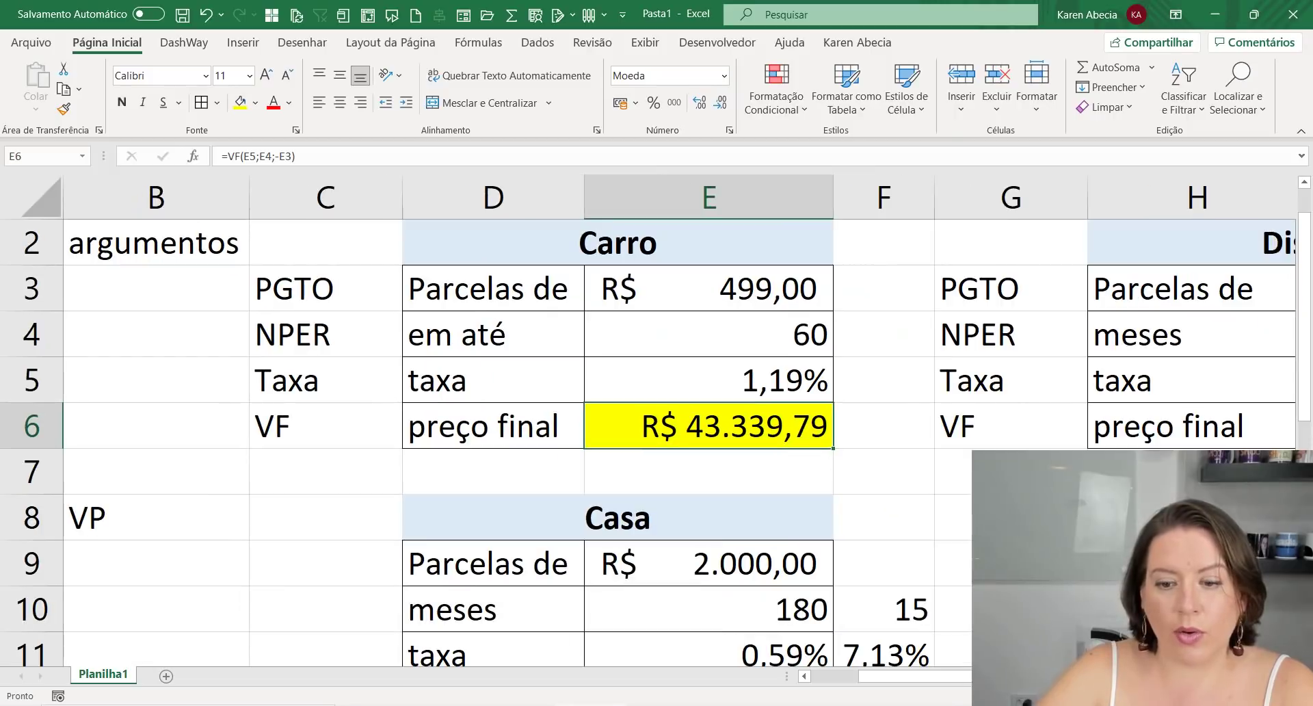
pyautogui.moveTo(931, 689); pyautogui.dragTo(909, 689)
pyautogui.scroll(1, 741, 489)
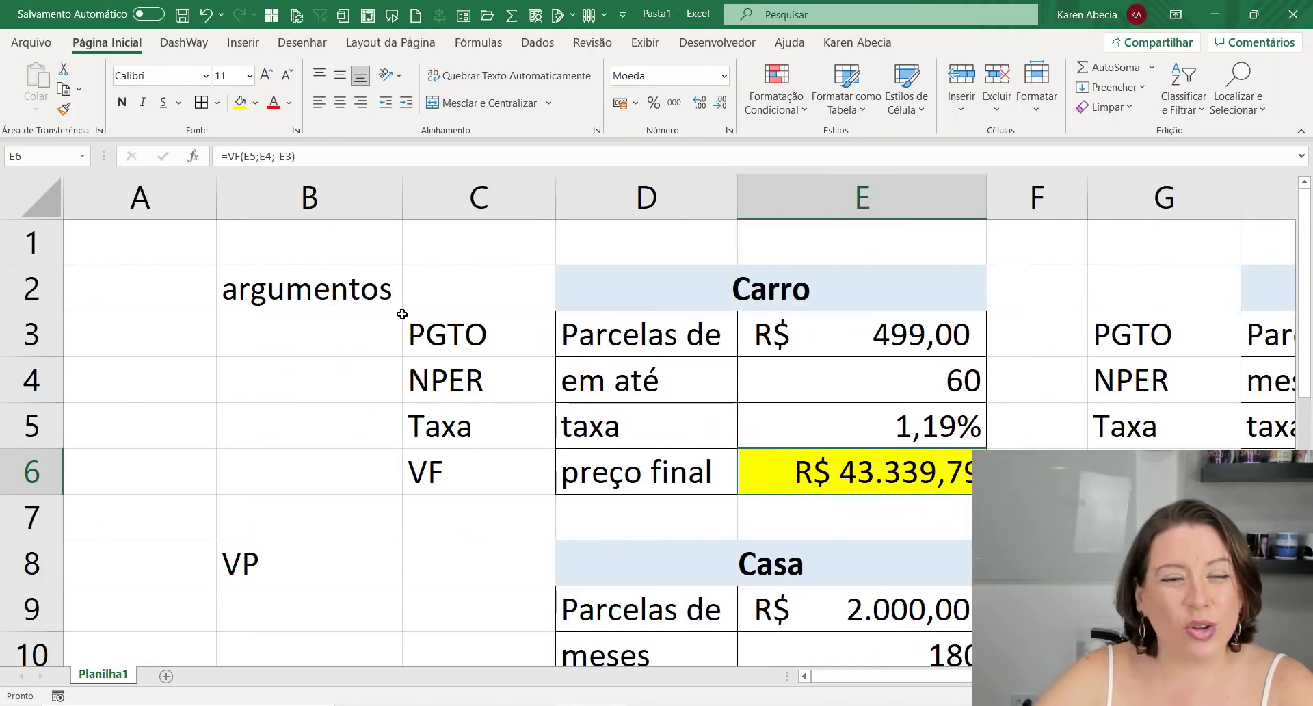
pyautogui.click(373, 244)
pyautogui.moveTo(402, 265); pyautogui.dragTo(410, 565)
pyautogui.moveTo(171, 198)
pyautogui.mouseDown()
pyautogui.moveTo(220, 199)
pyautogui.moveTo(123, 199)
pyautogui.mouseUp()
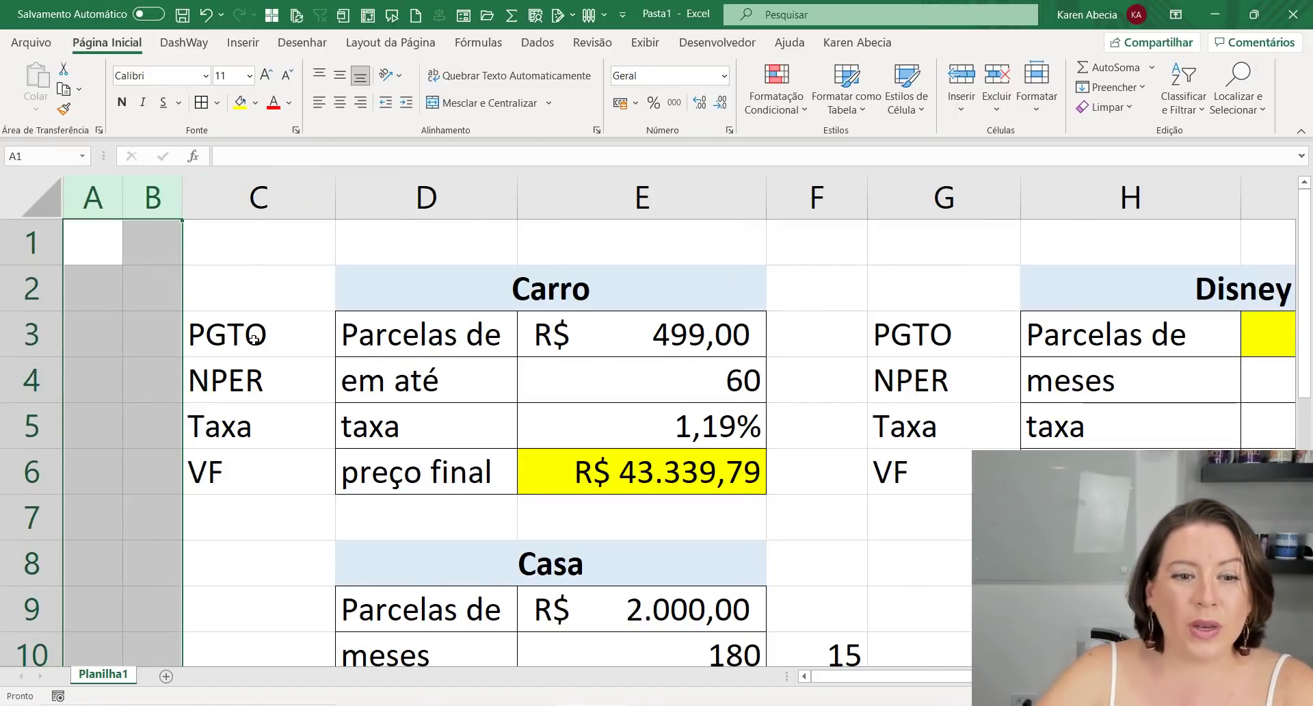
pyautogui.moveTo(254, 337); pyautogui.dragTo(281, 486)
pyautogui.click(293, 537)
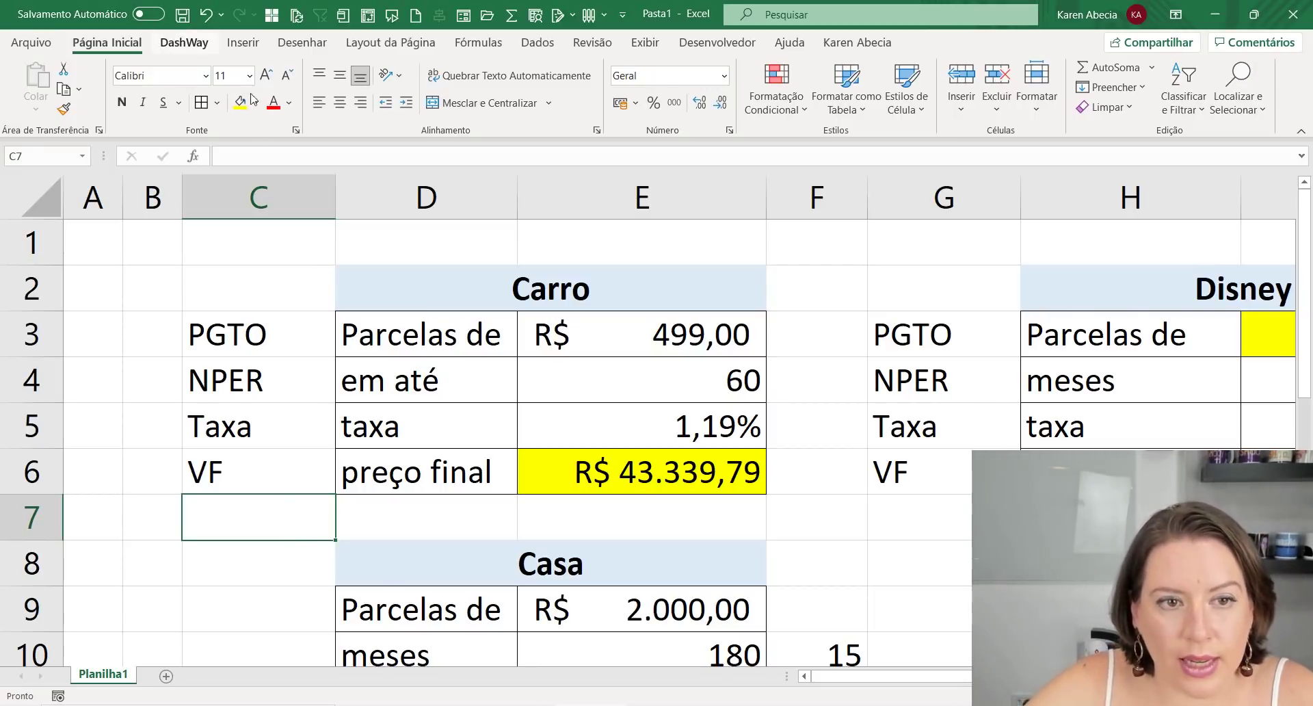
pyautogui.click(287, 257)
pyautogui.click(463, 44)
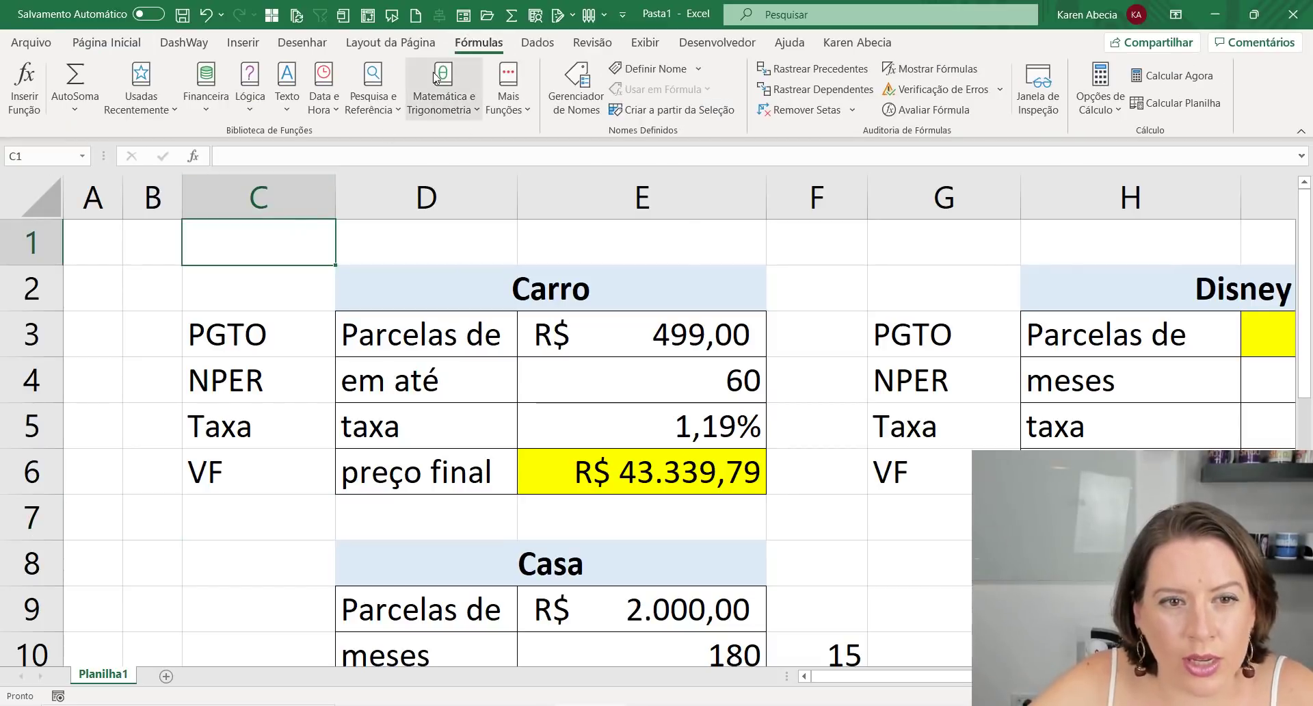
pyautogui.click(213, 107)
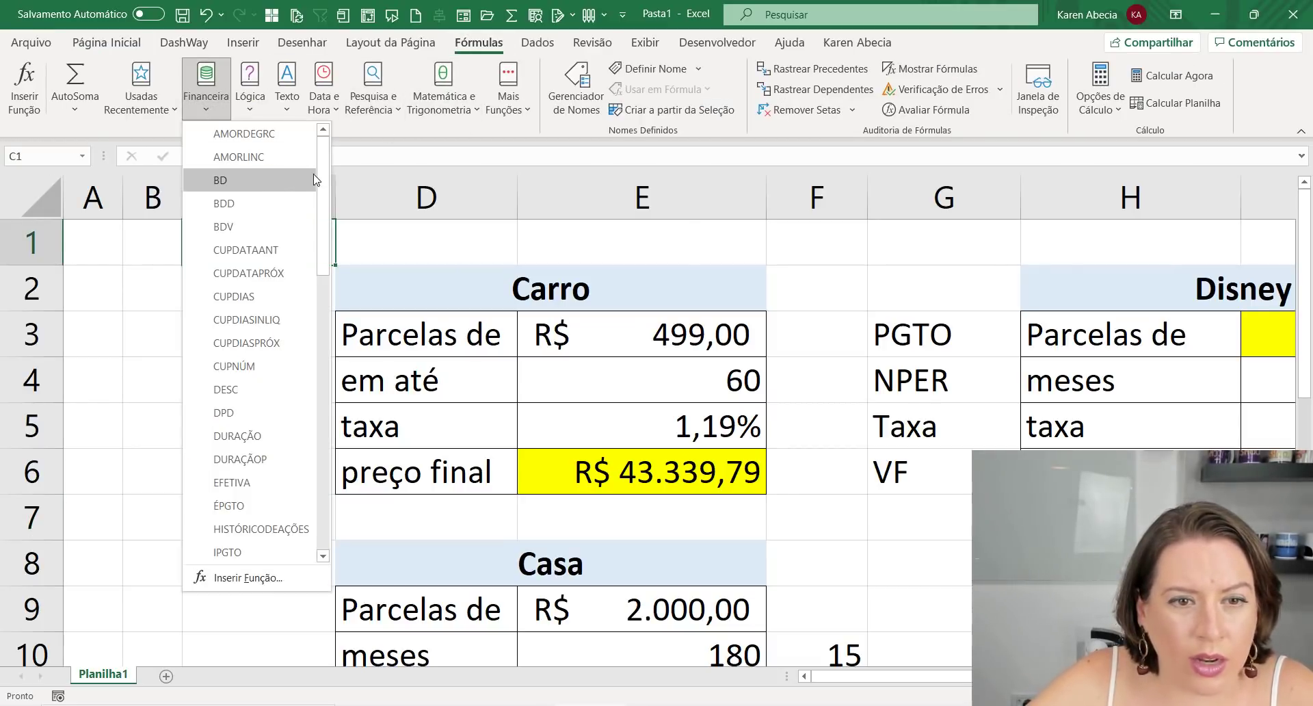
pyautogui.moveTo(323, 156); pyautogui.dragTo(341, 457)
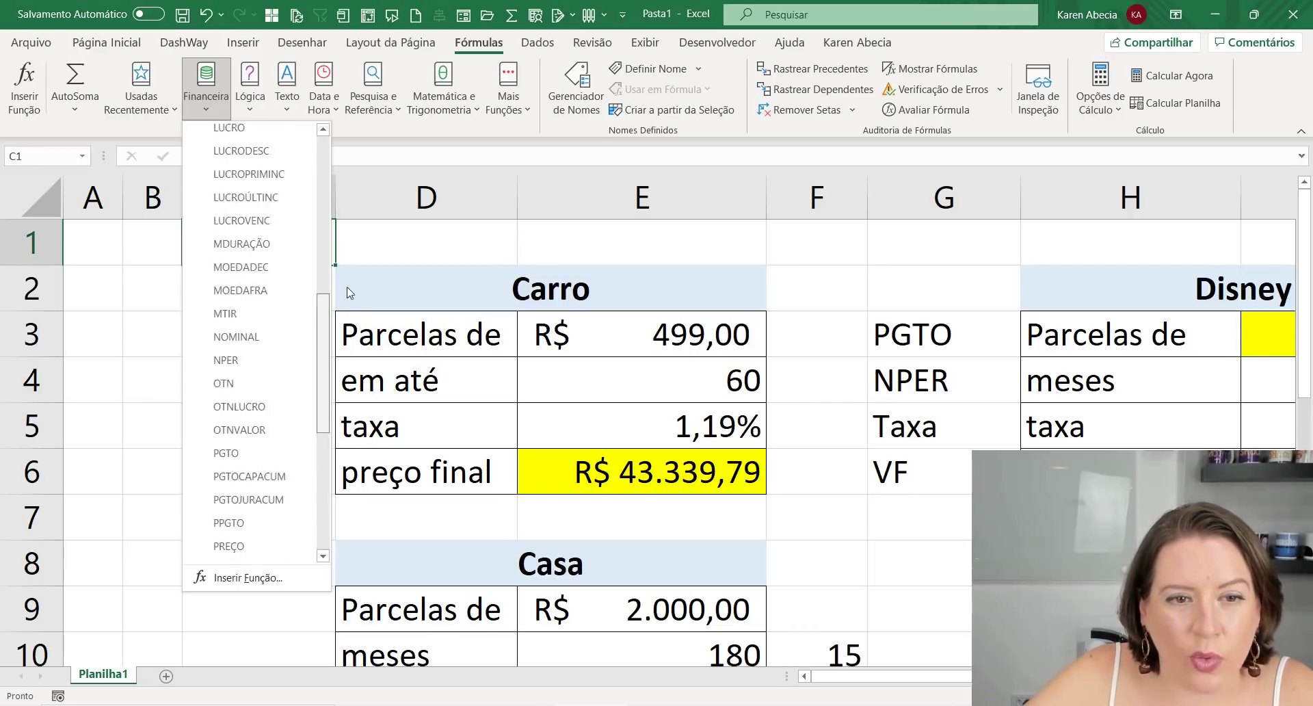
pyautogui.moveTo(340, 452); pyautogui.dragTo(436, 250)
pyautogui.click(436, 250)
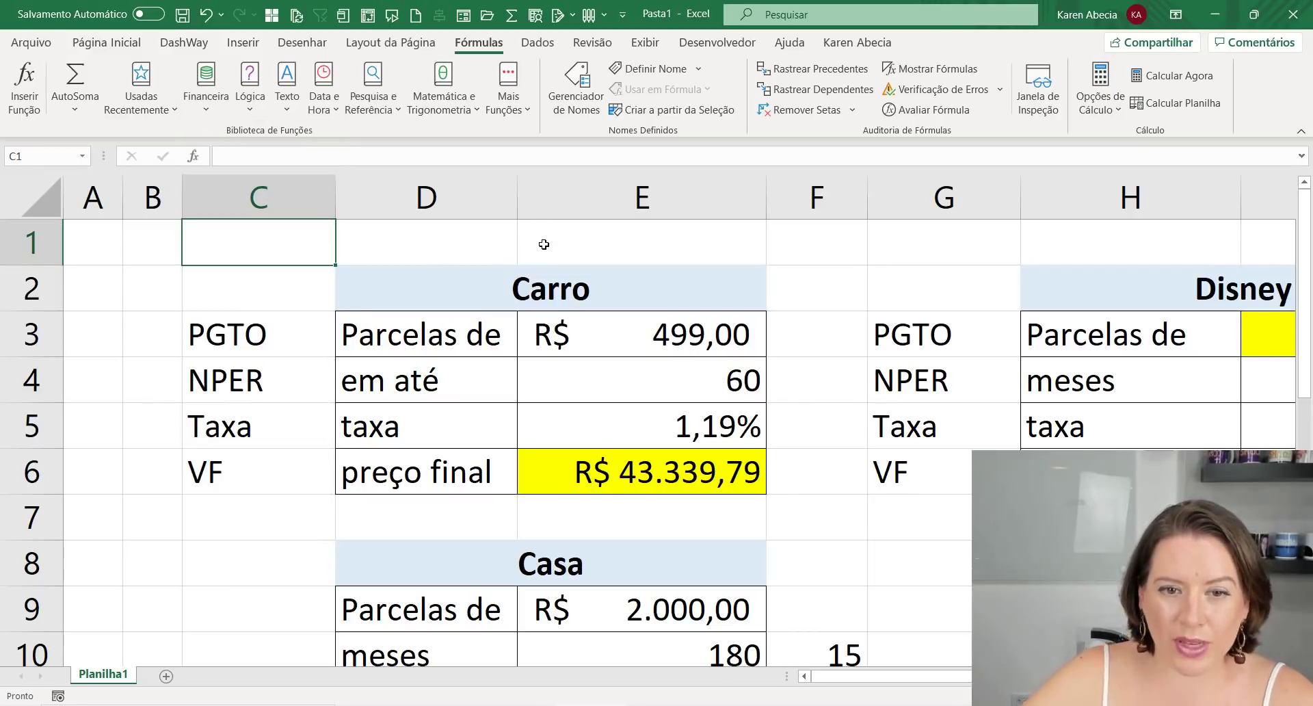
pyautogui.click(545, 243)
pyautogui.click(424, 241)
pyautogui.click(318, 238)
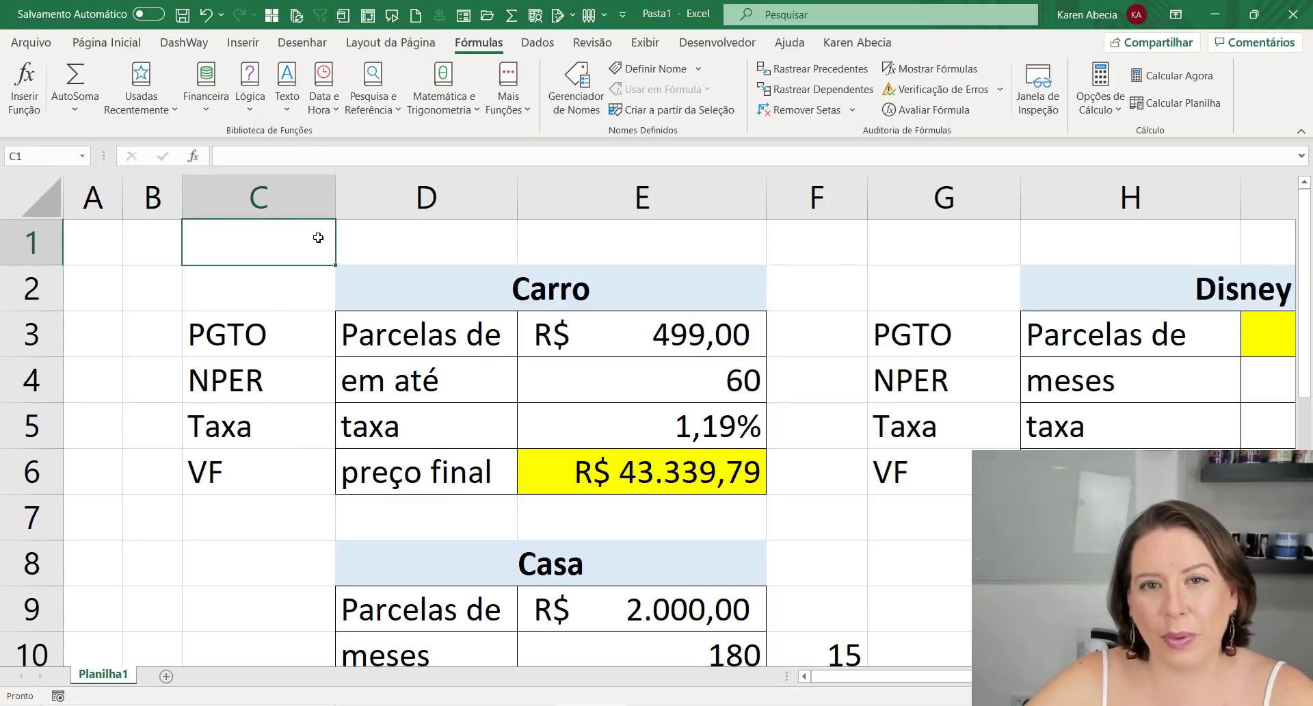
pyautogui.click(290, 334)
pyautogui.click(302, 383)
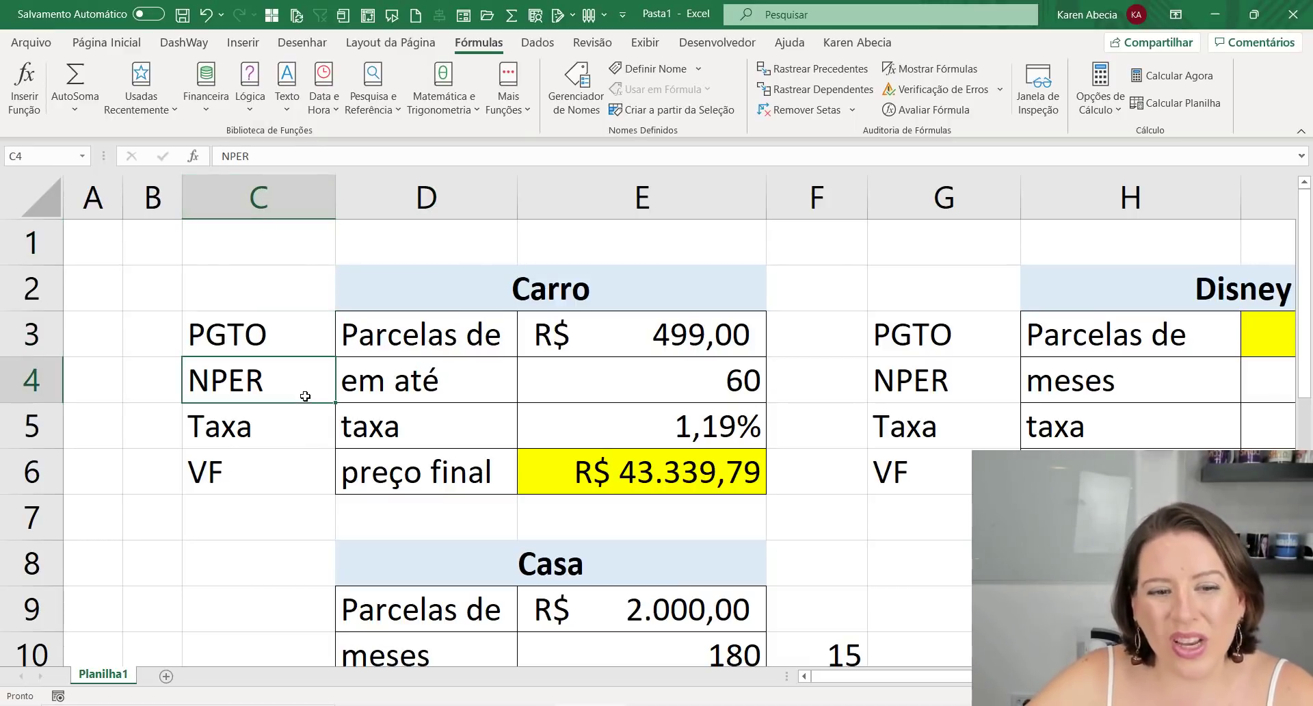
pyautogui.click(305, 426)
pyautogui.click(308, 471)
pyautogui.click(281, 352)
pyautogui.moveTo(282, 357); pyautogui.dragTo(273, 458)
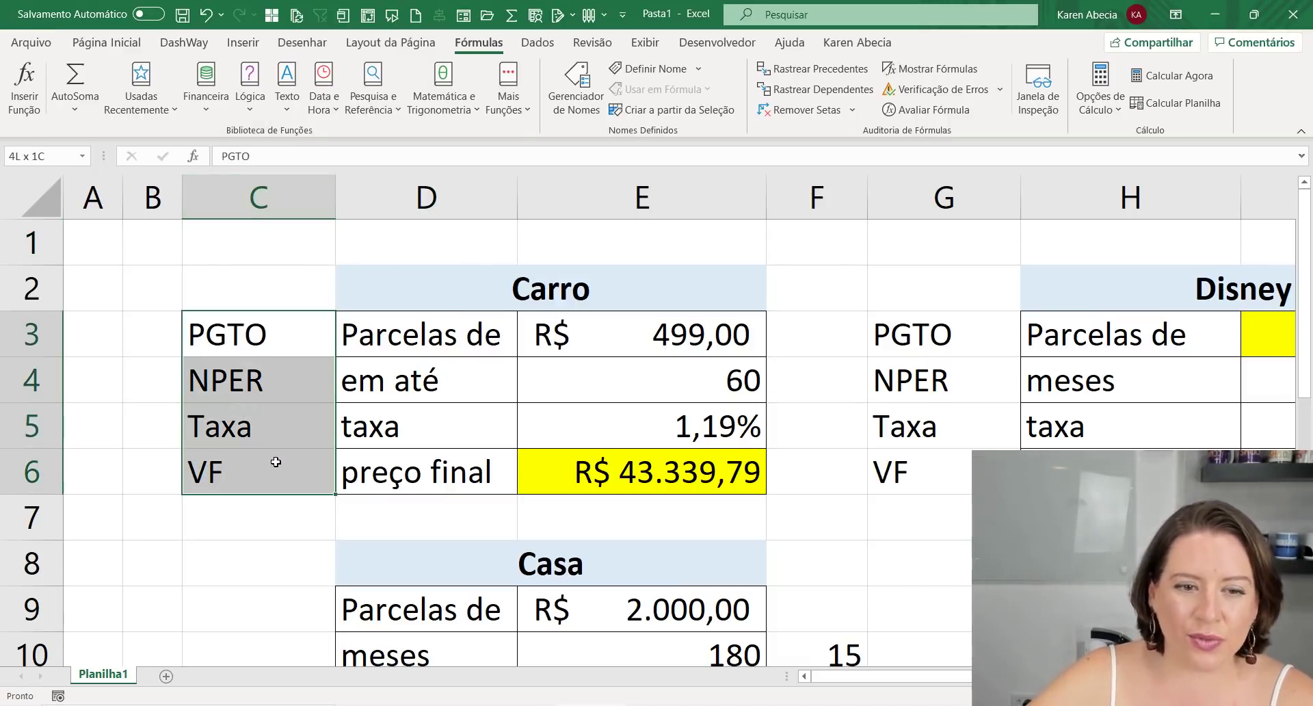
pyautogui.click(264, 514)
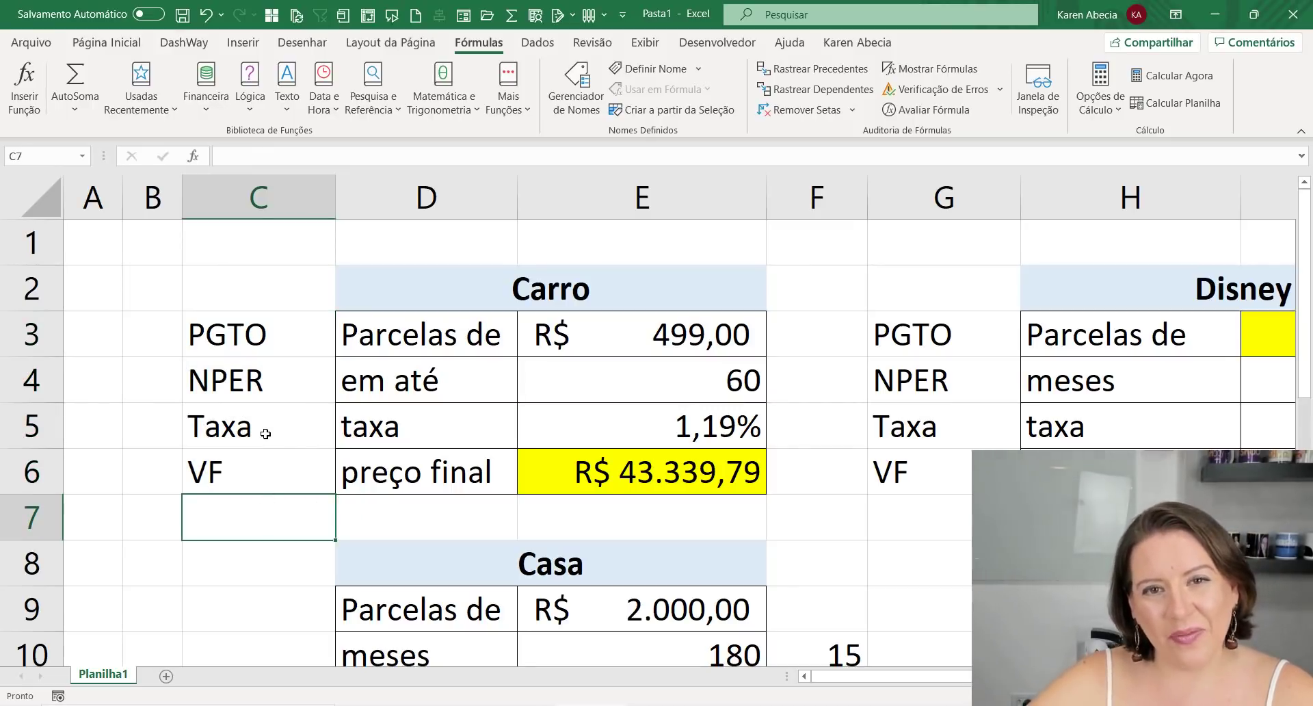